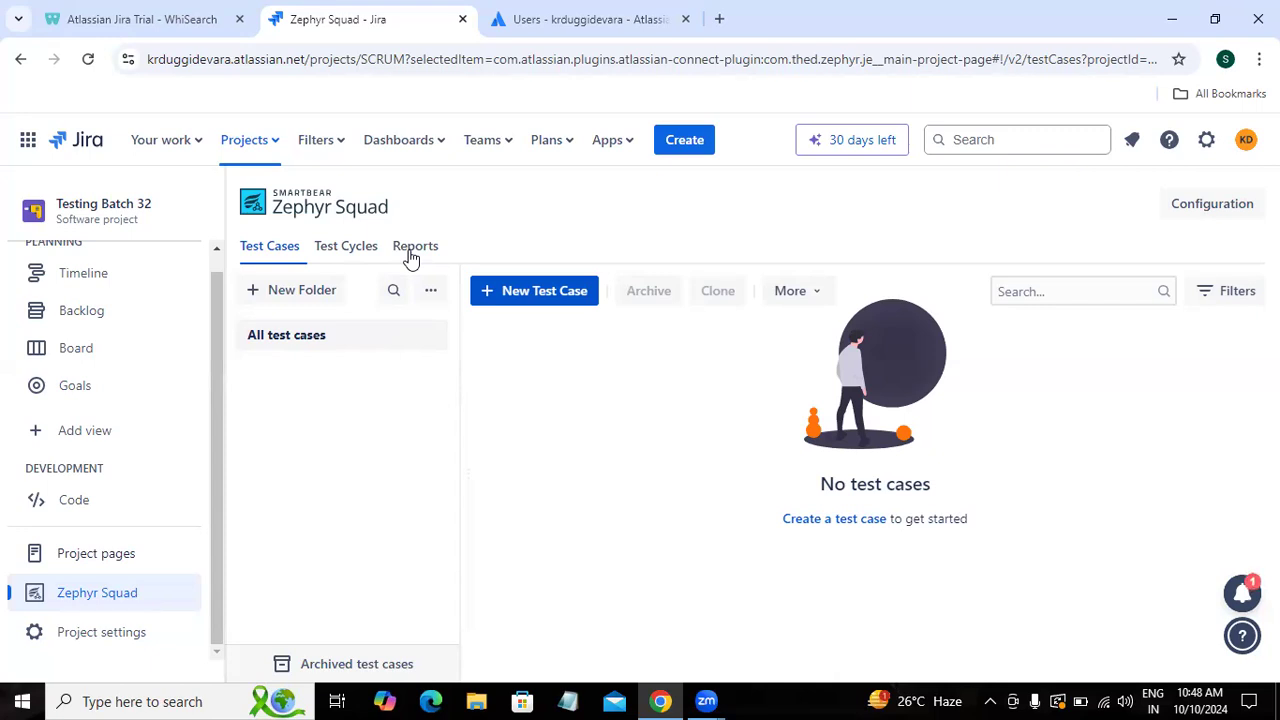
Step: Create a 'Login Functionality' folder under All test cases and open it
click(282, 298)
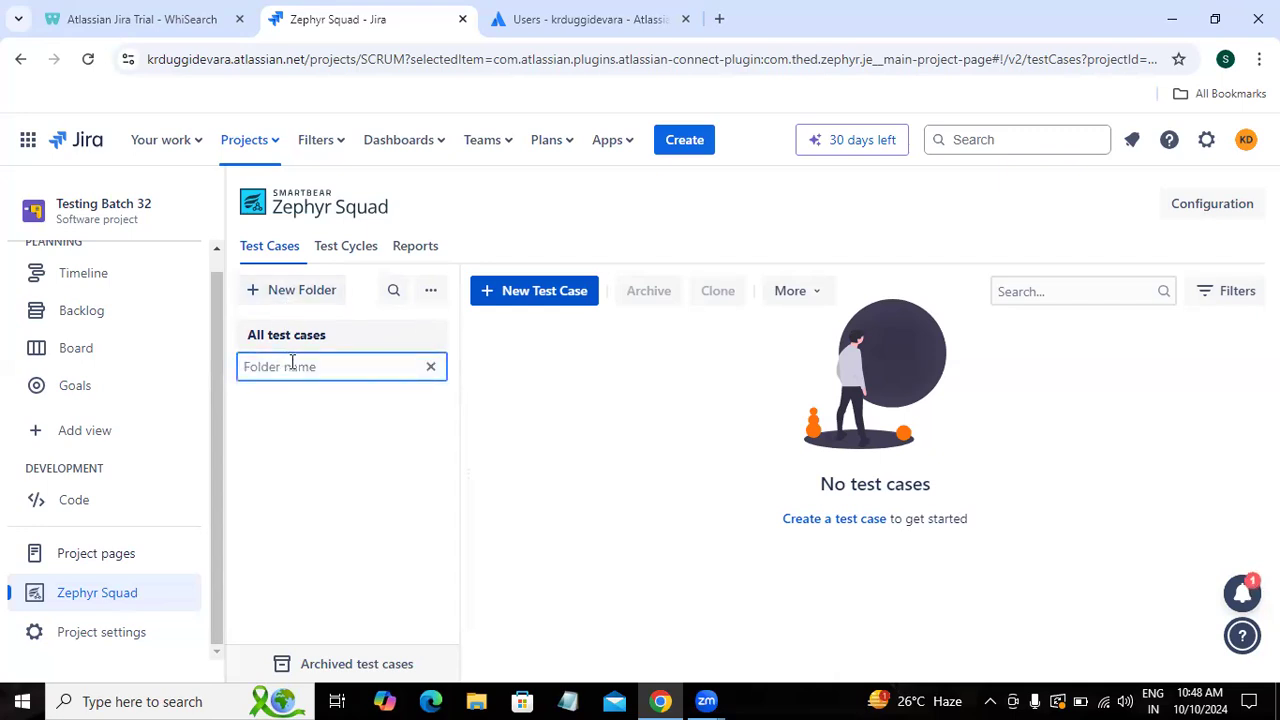
text(Login Functionality)
key(Return)
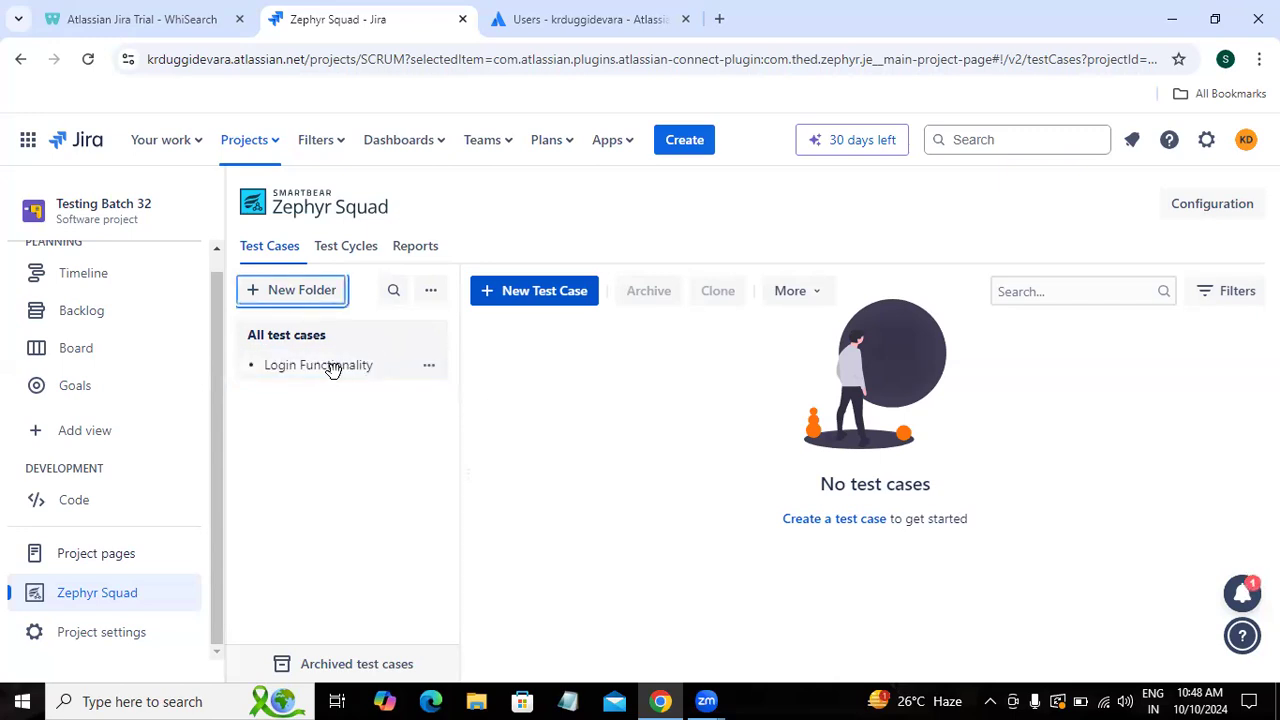
click(333, 368)
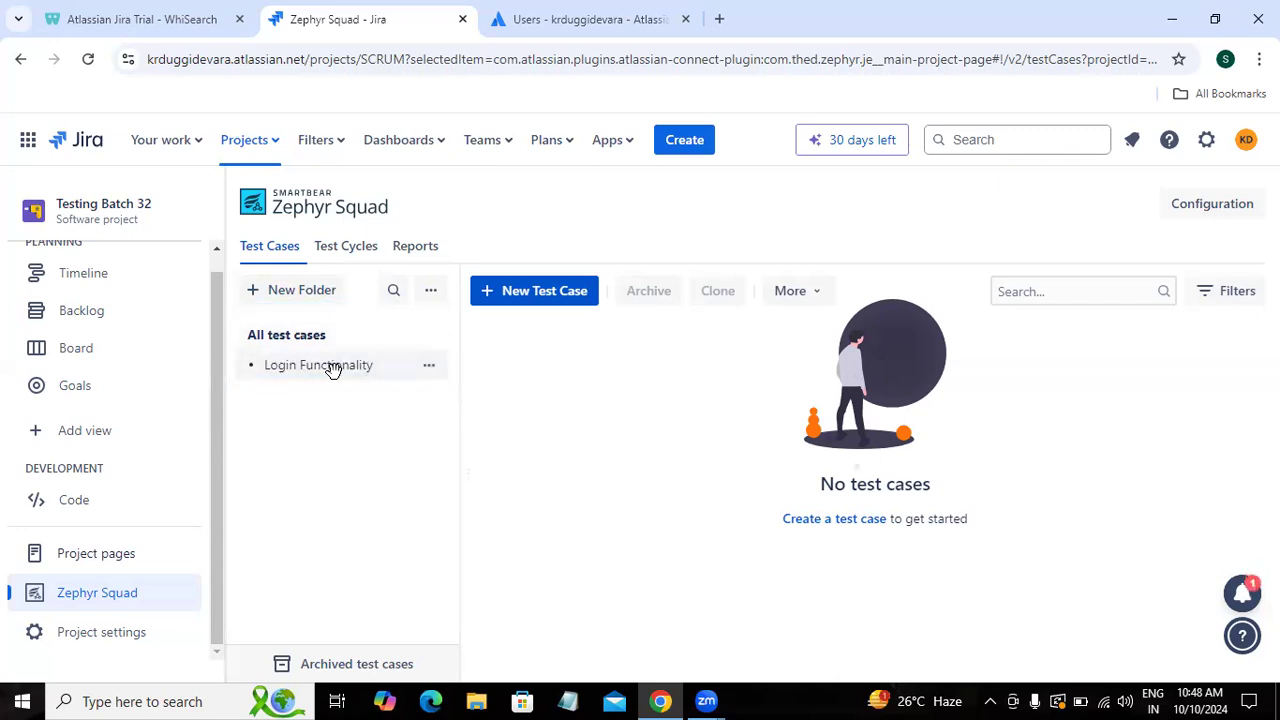
click(549, 295)
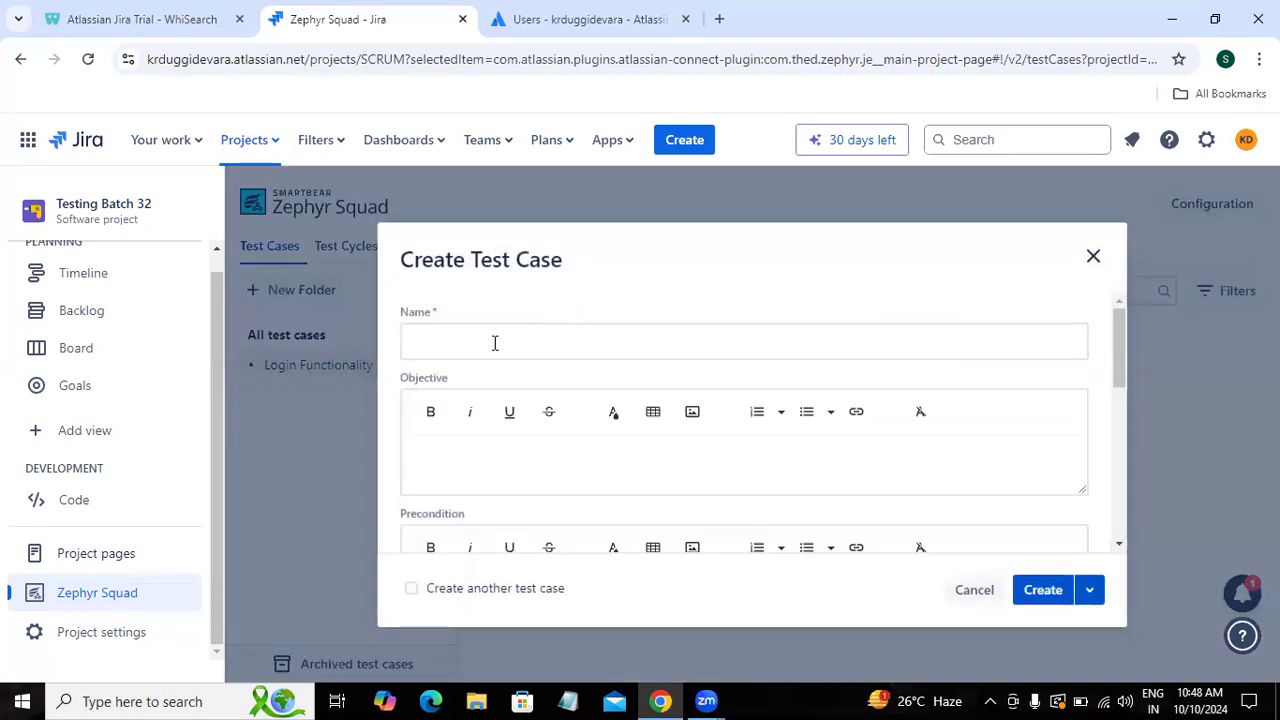
Step: Name the test case 'Login Functionality' with the objective of validating login using a valid username and password
click(494, 343)
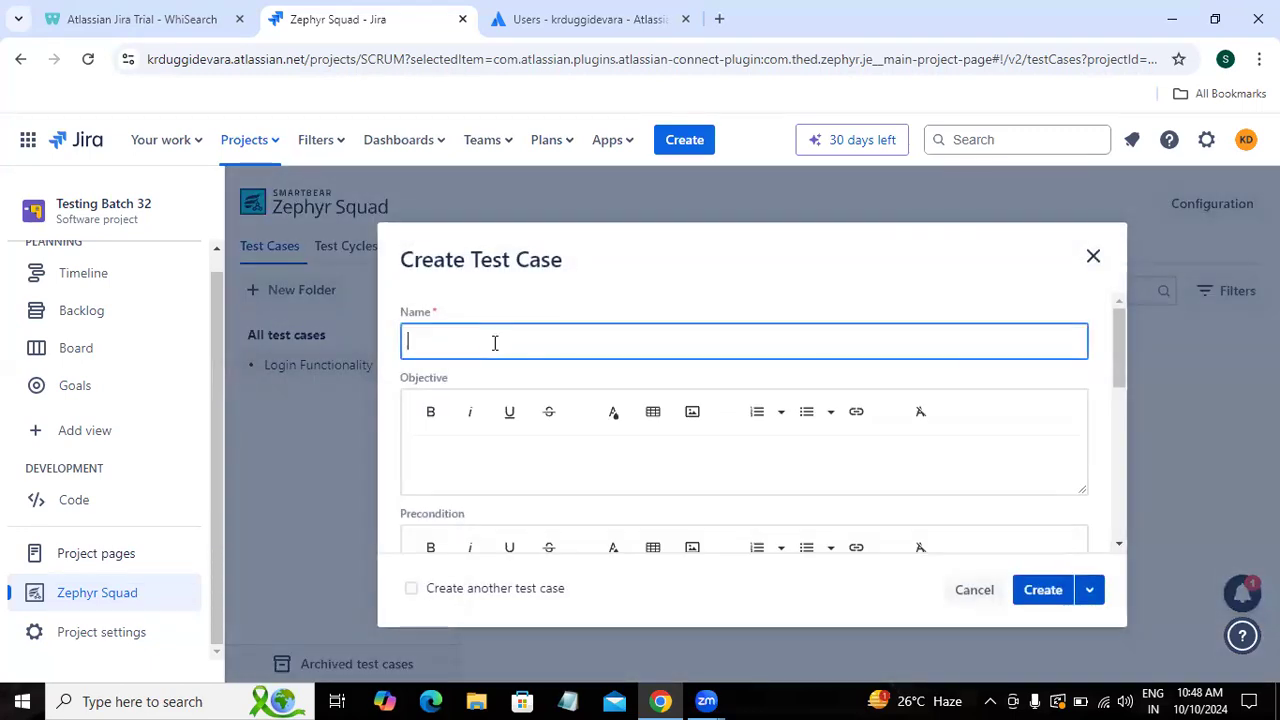
text(Login Functionality)
click(534, 459)
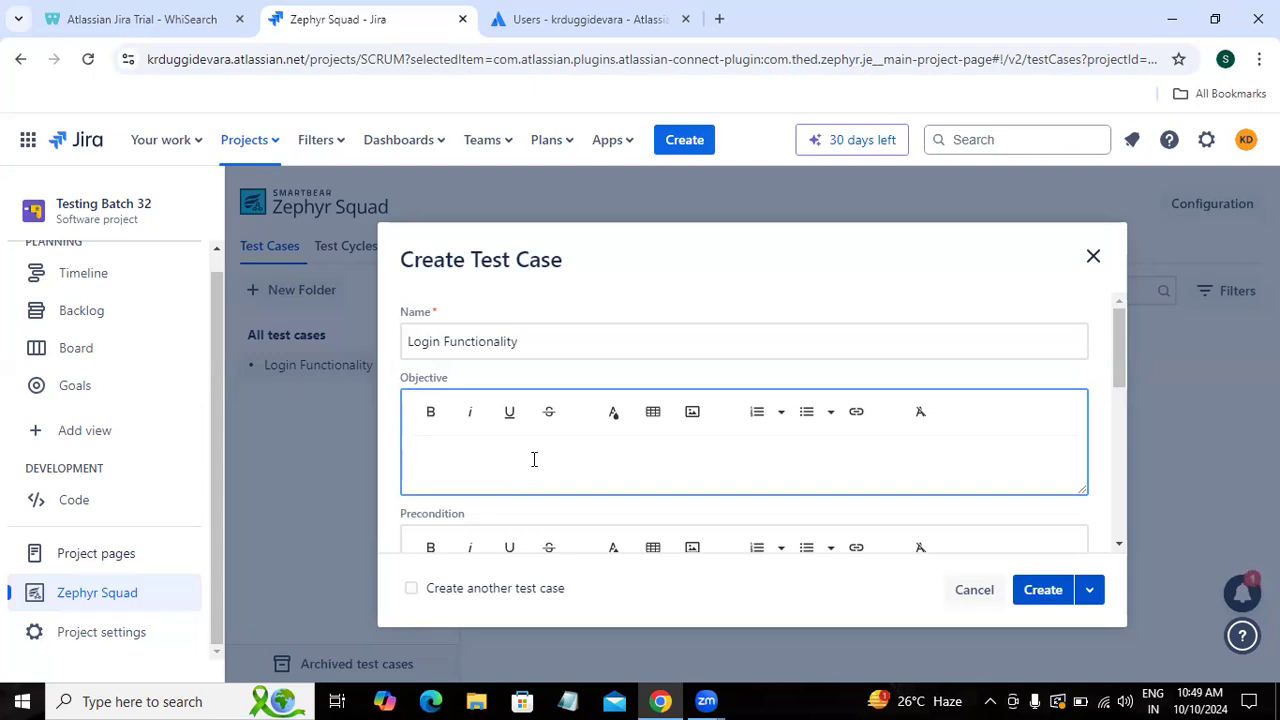
text(To validate login functionality with valid username and valid password)
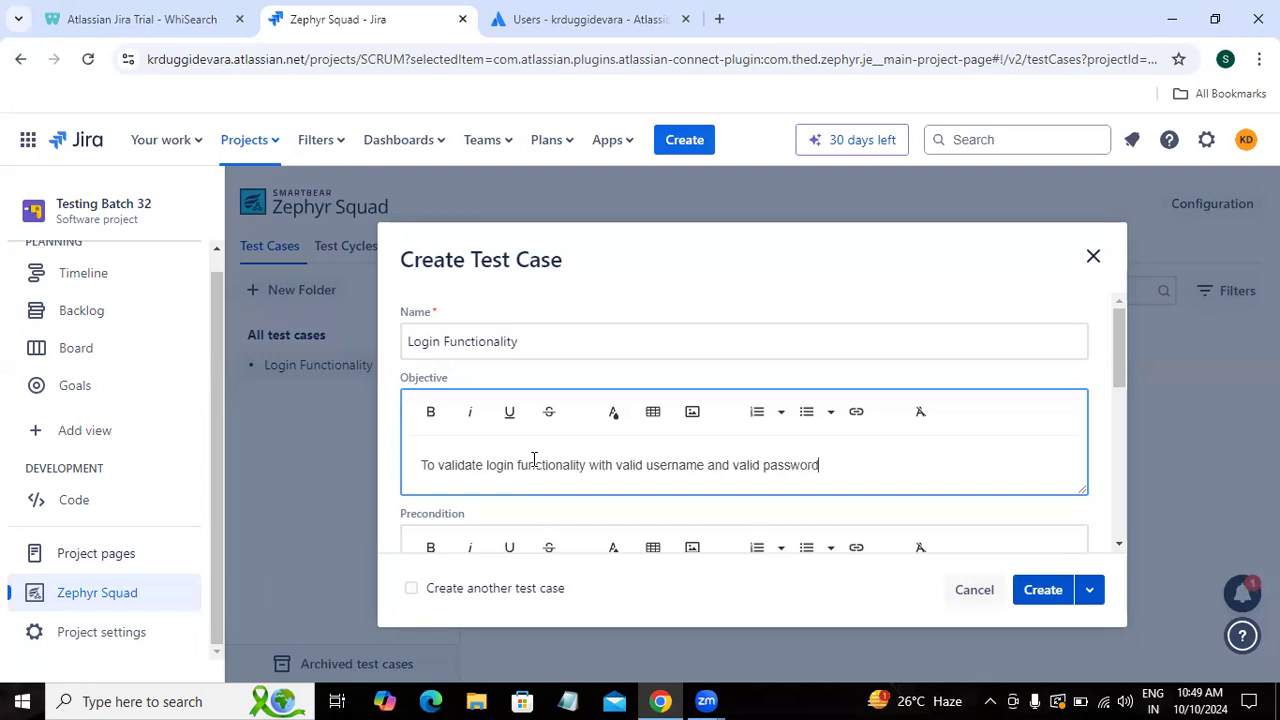
click(1118, 542)
click(1118, 542)
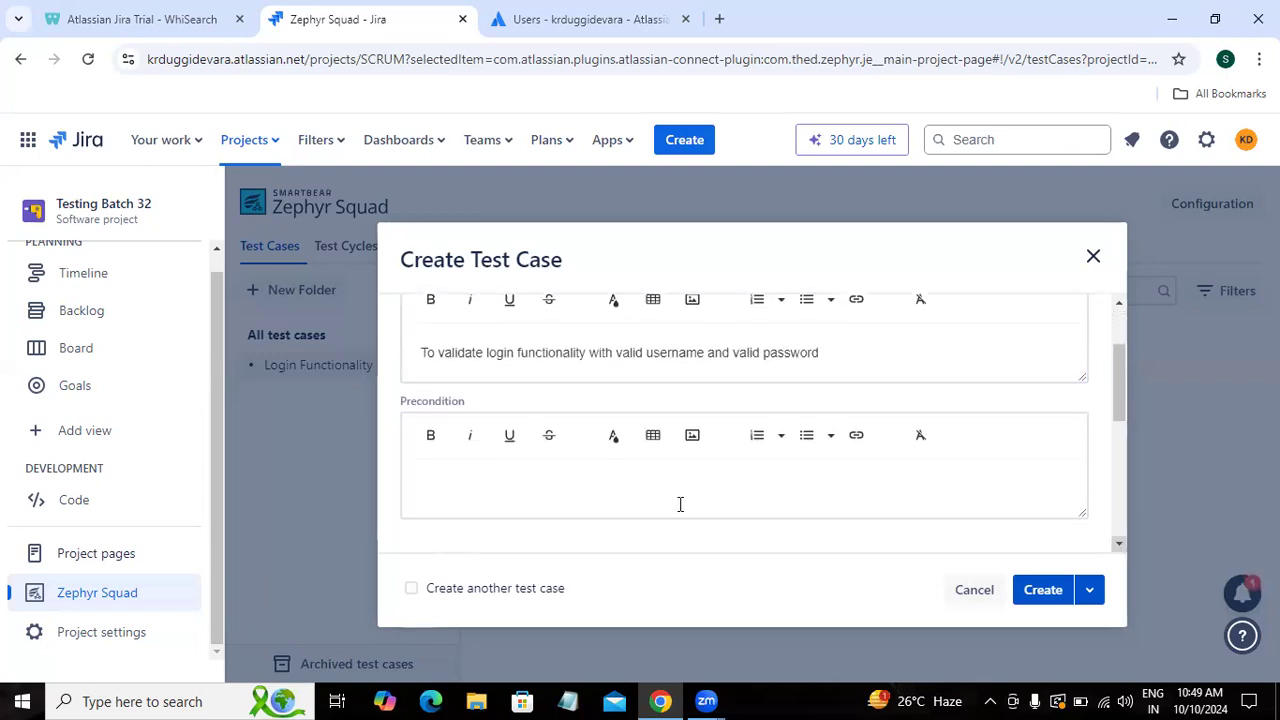
Step: Enter three preconditions: open browser, enter valid URL then press enter, click on Sign-in button
click(522, 478)
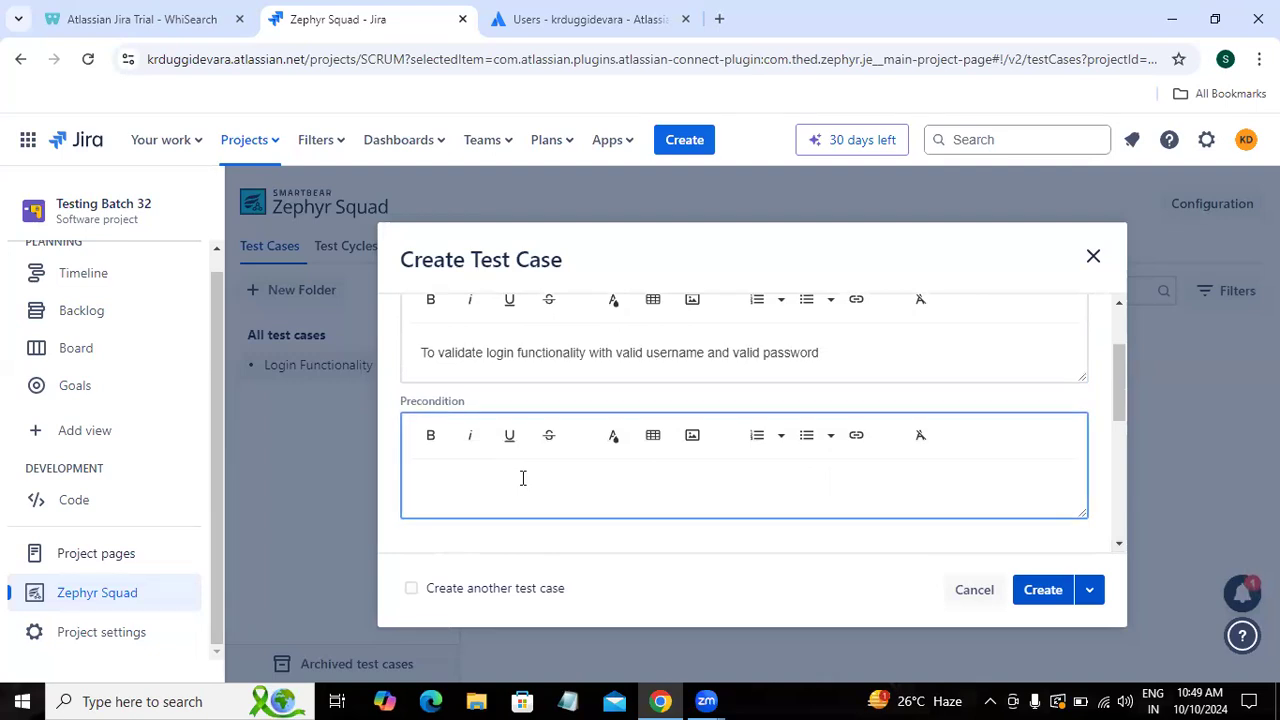
text(1. Open browser)
key(Return)
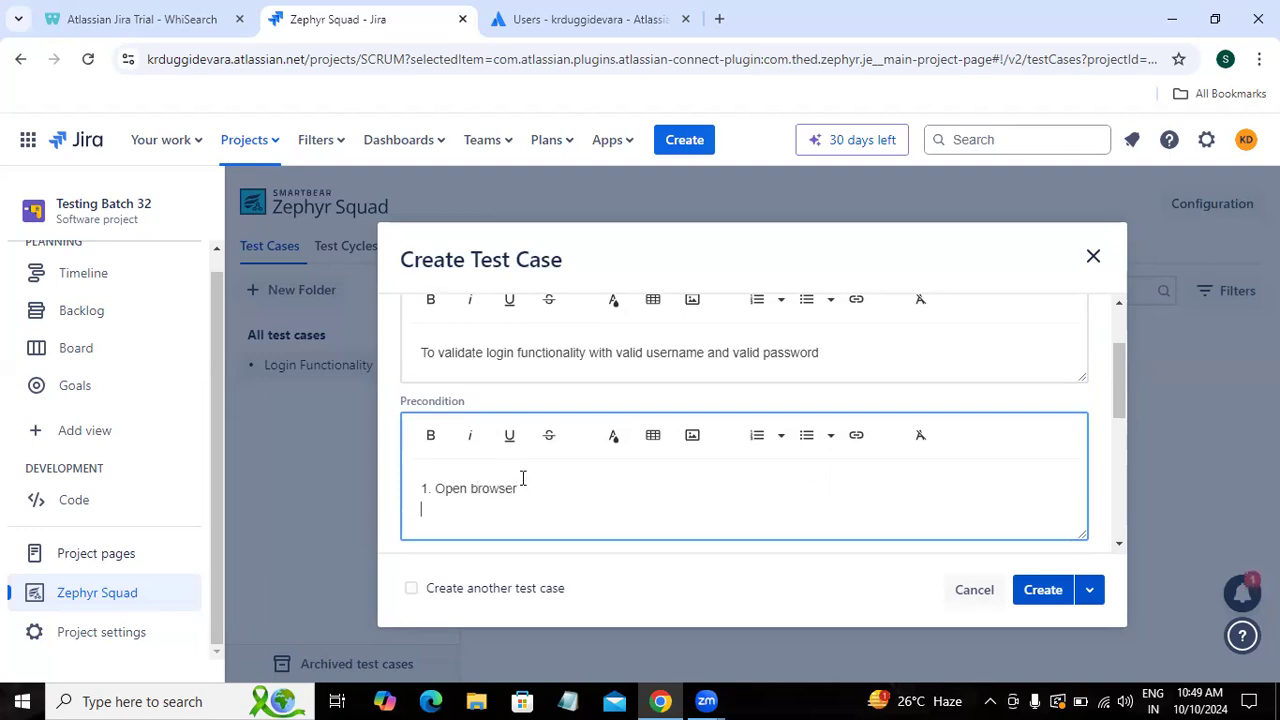
text(ent)
key(BackSpace)
key(BackSpace)
text(Enter valid url then click on enter)
key(Return)
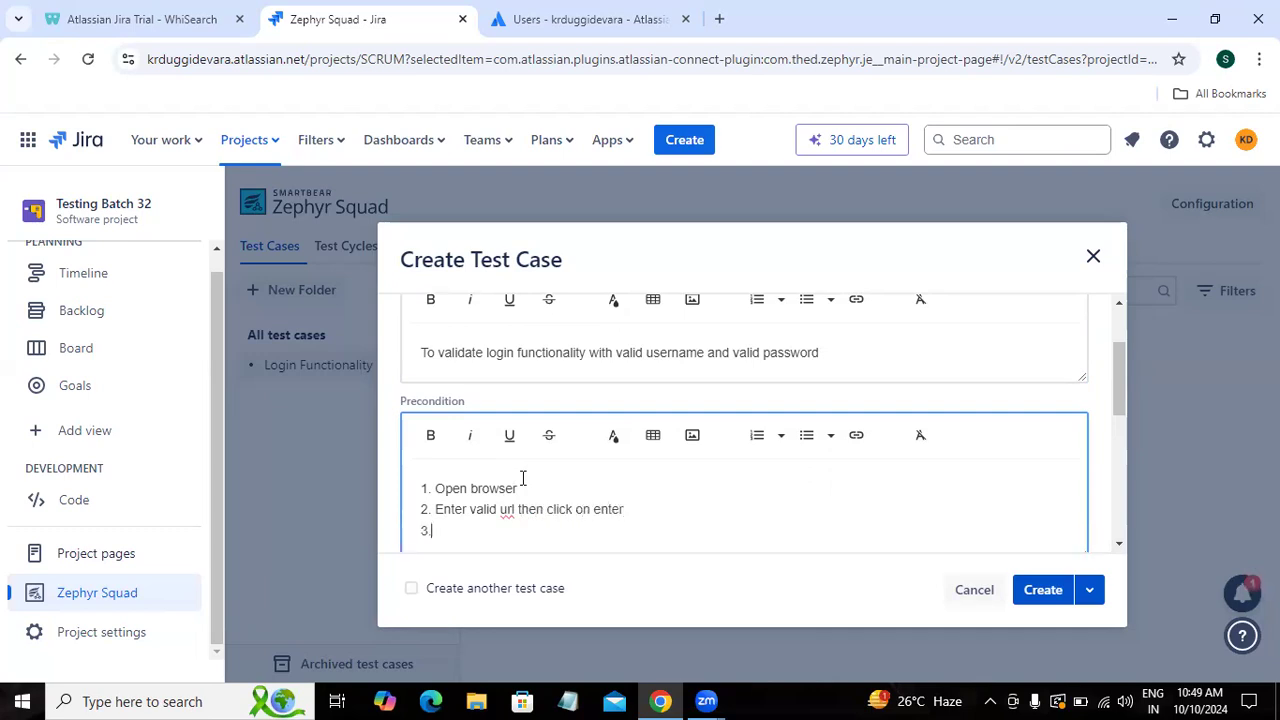
text(Click on Sign-in button)
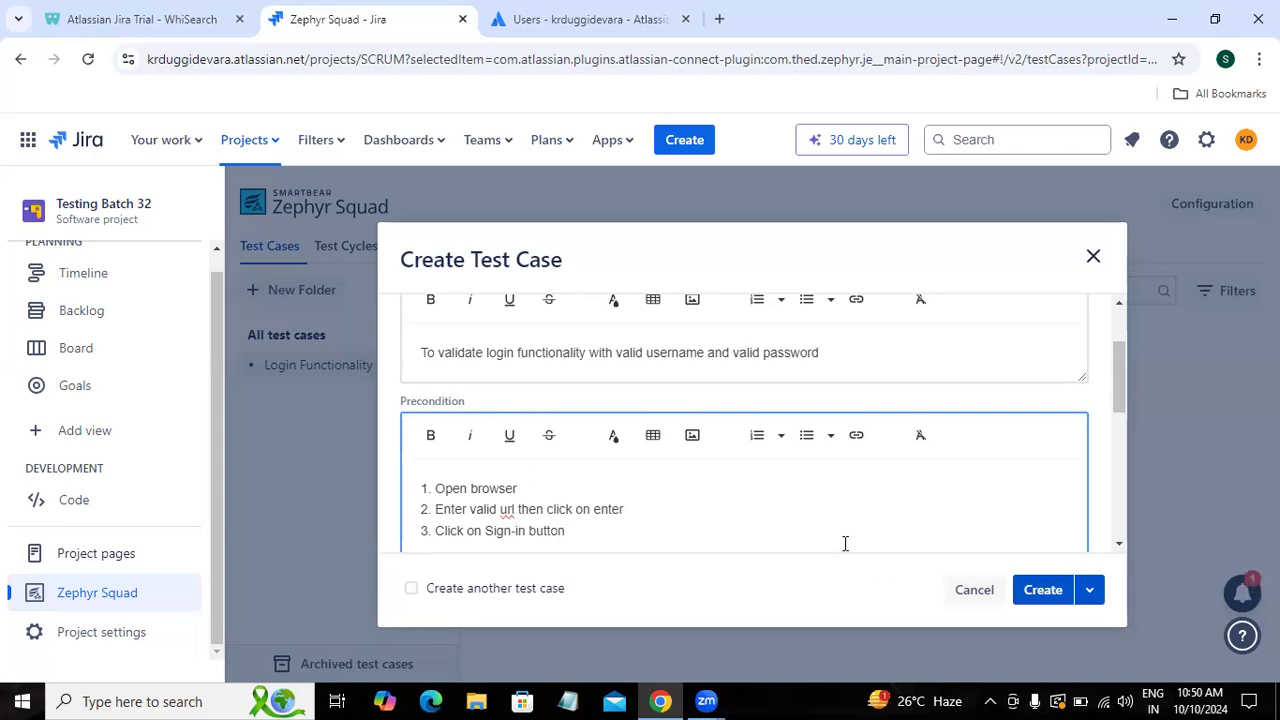
drag(1120, 397, 1117, 473)
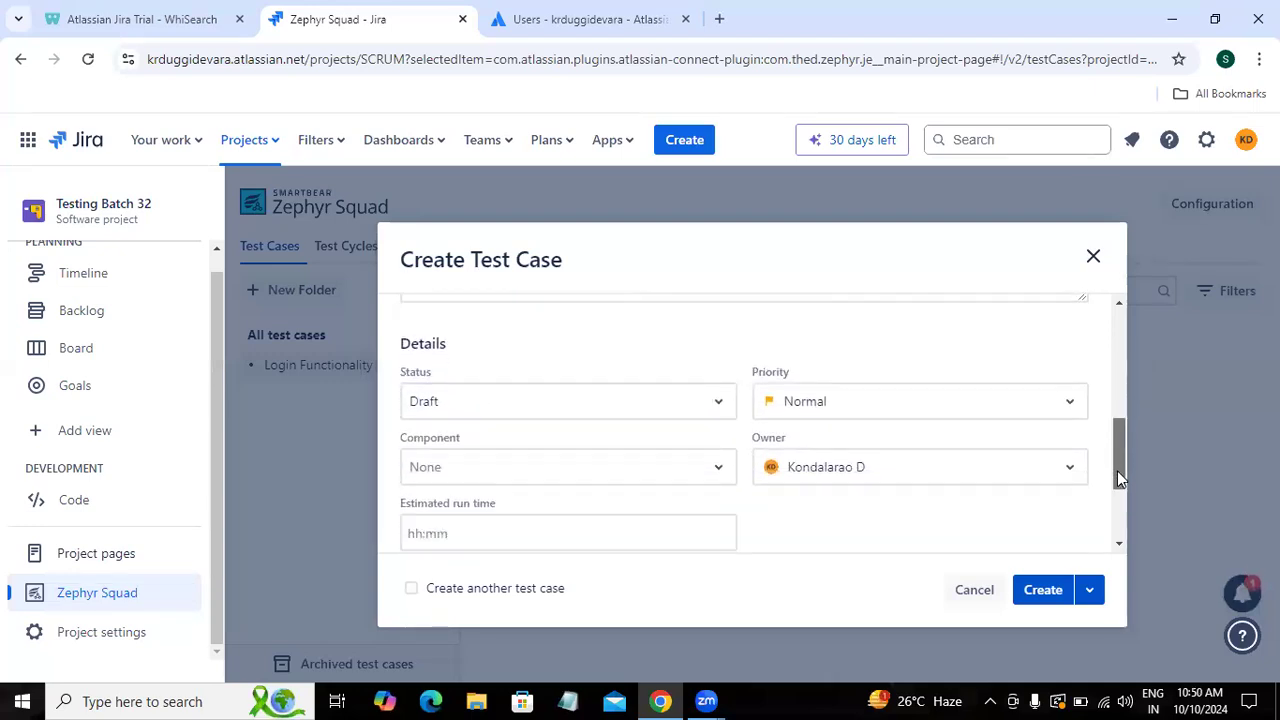
Step: Set priority to High and create the test case as SCRUM-T1 in Login Functionality
click(903, 417)
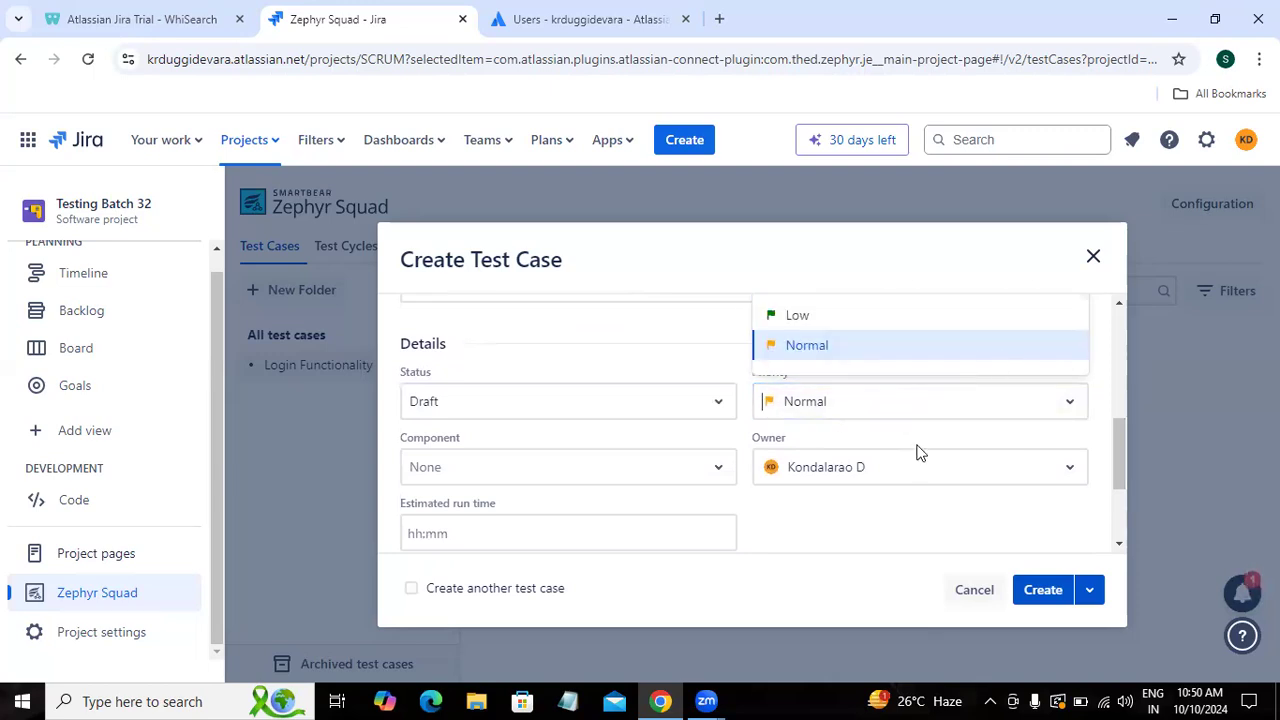
text(h)
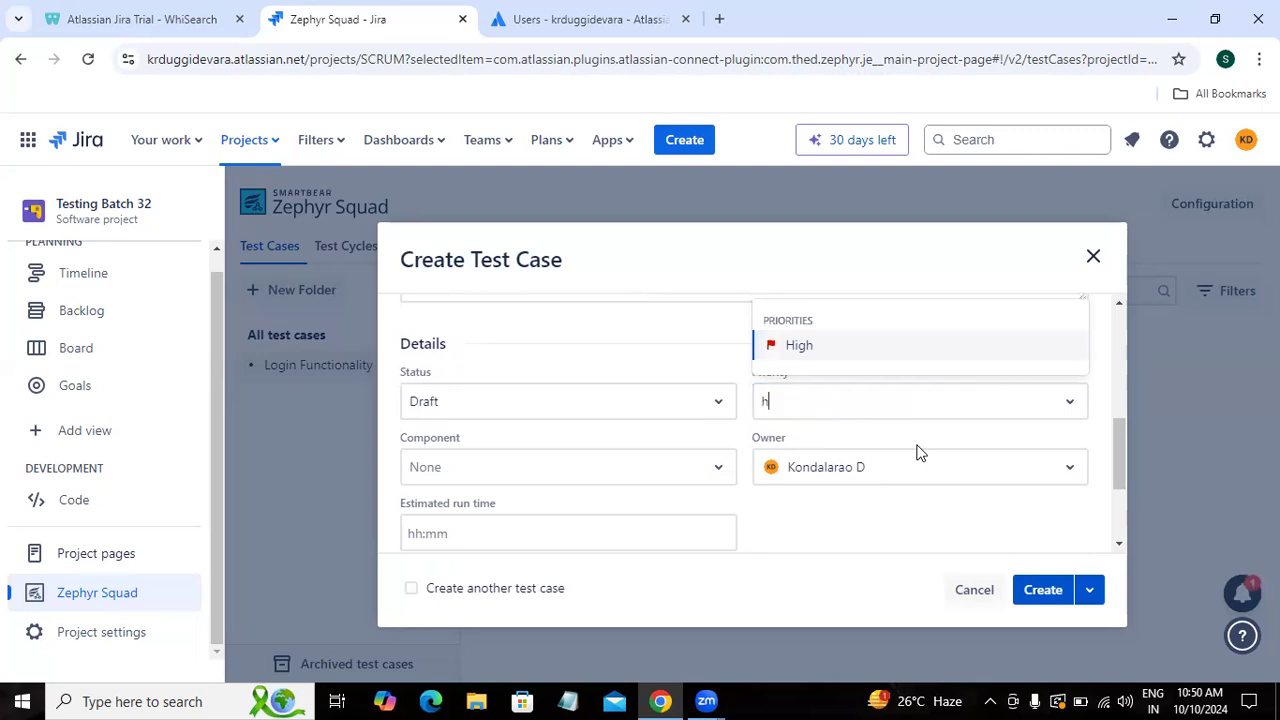
click(789, 347)
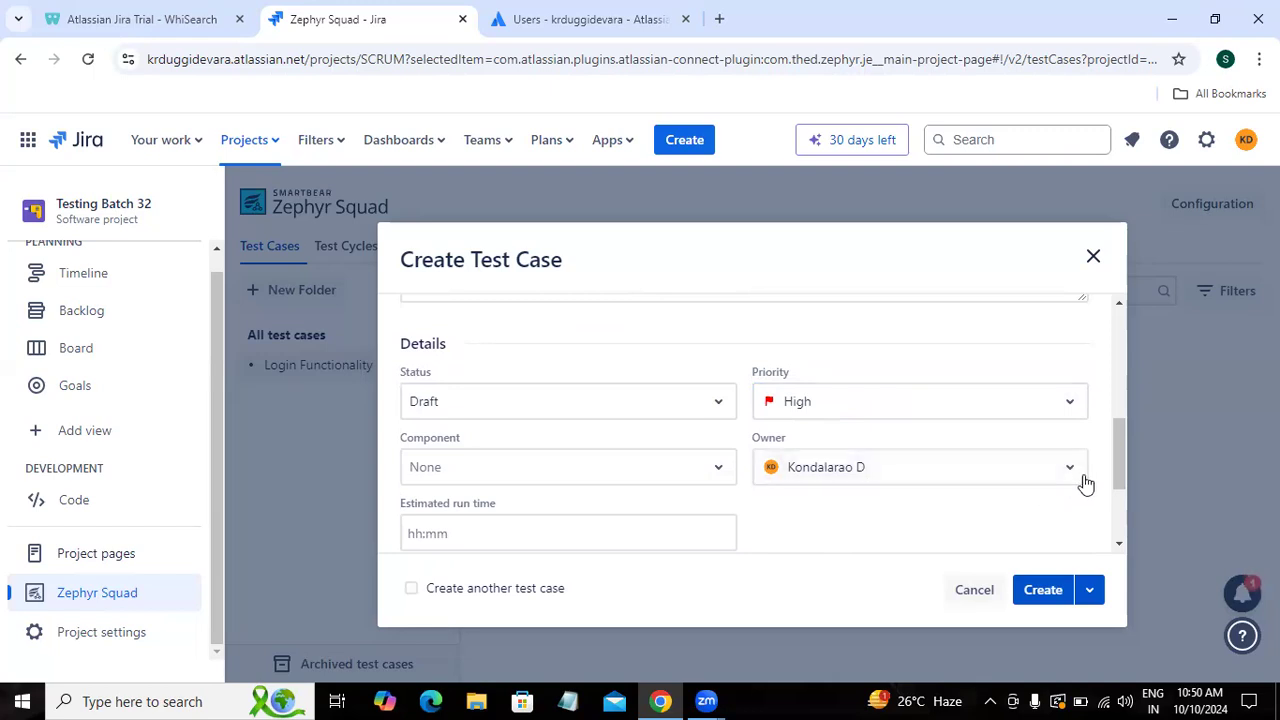
drag(1118, 477, 1118, 524)
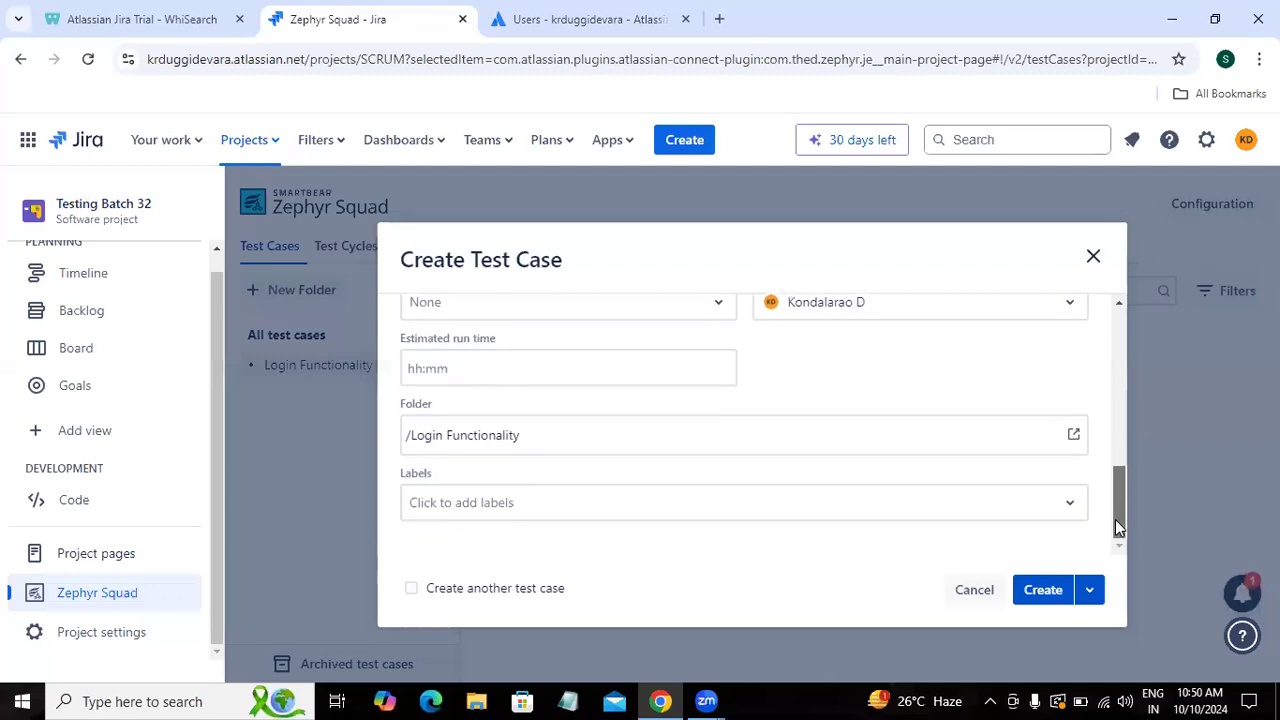
click(1041, 591)
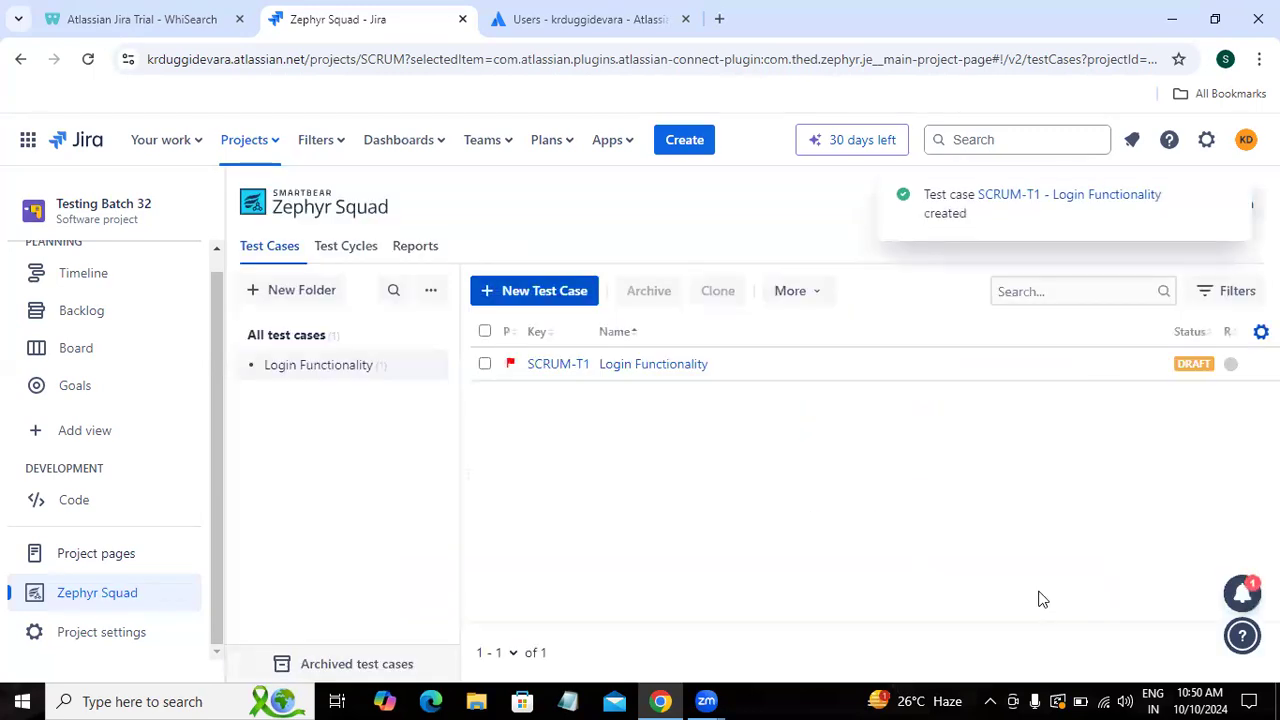
click(565, 368)
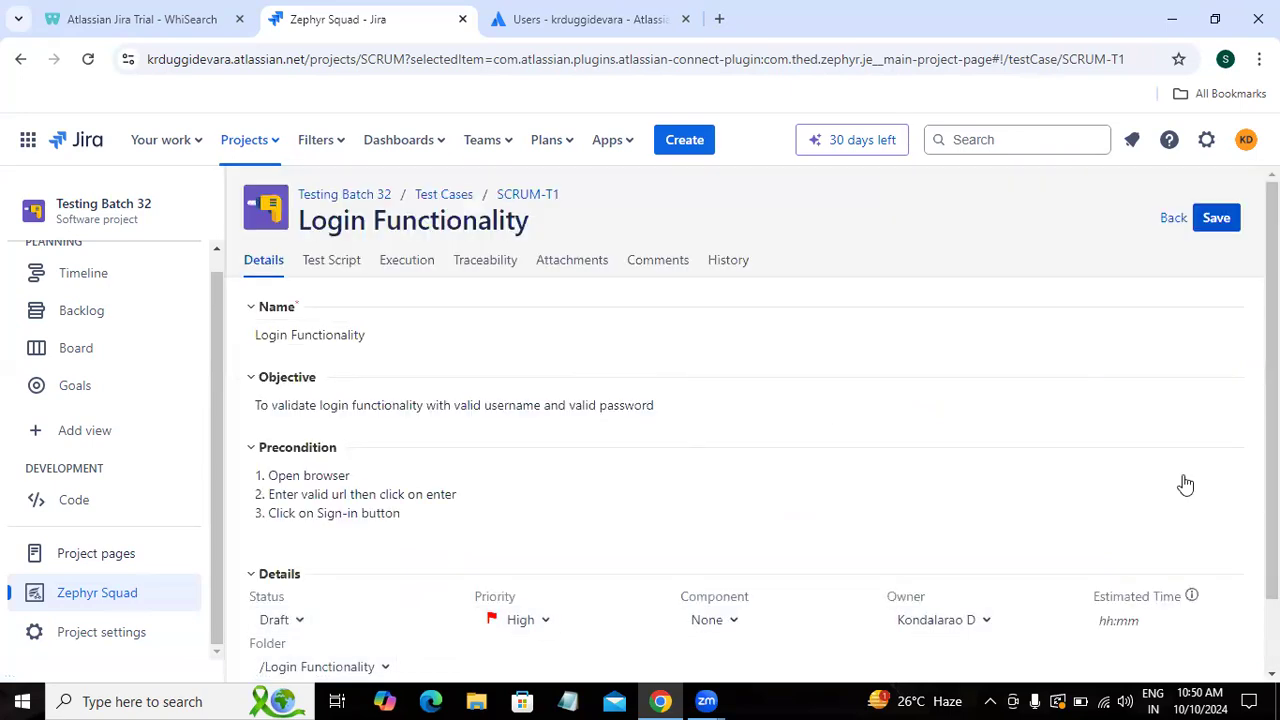
Step: In SCRUM-T1's test script, write step 1 'Enter Username in the username text field'
drag(1272, 390, 1272, 363)
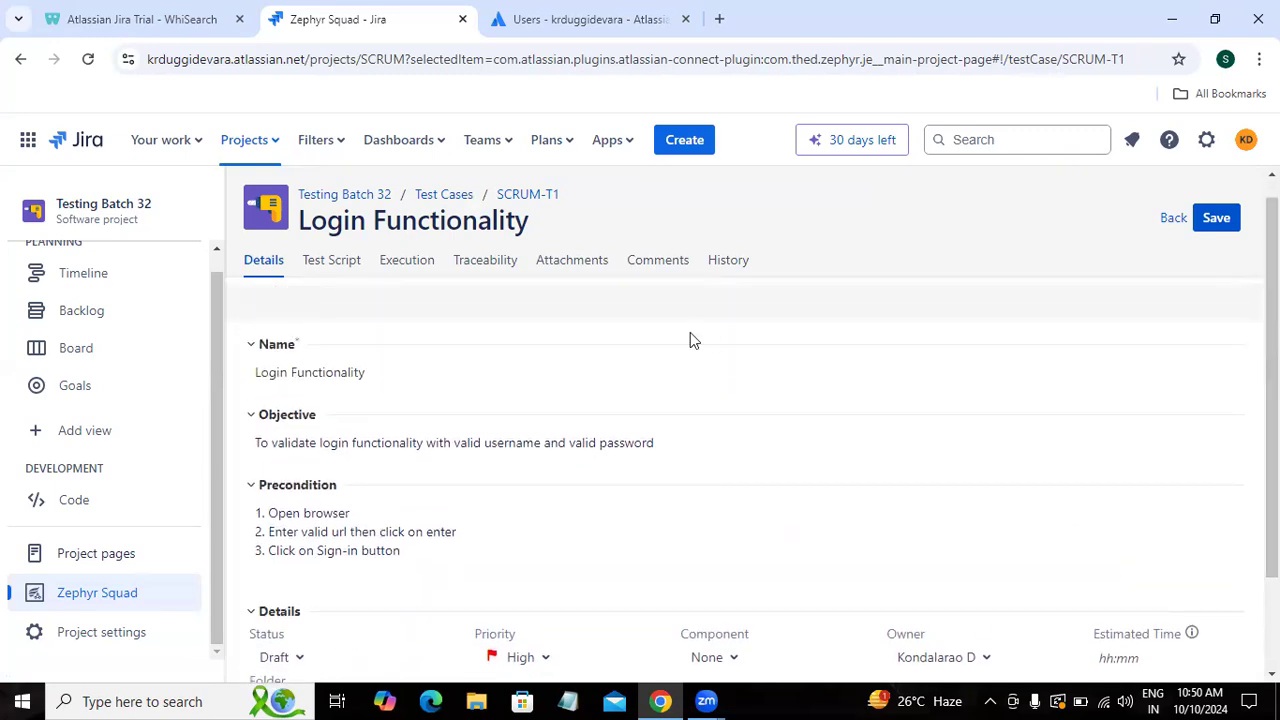
click(331, 268)
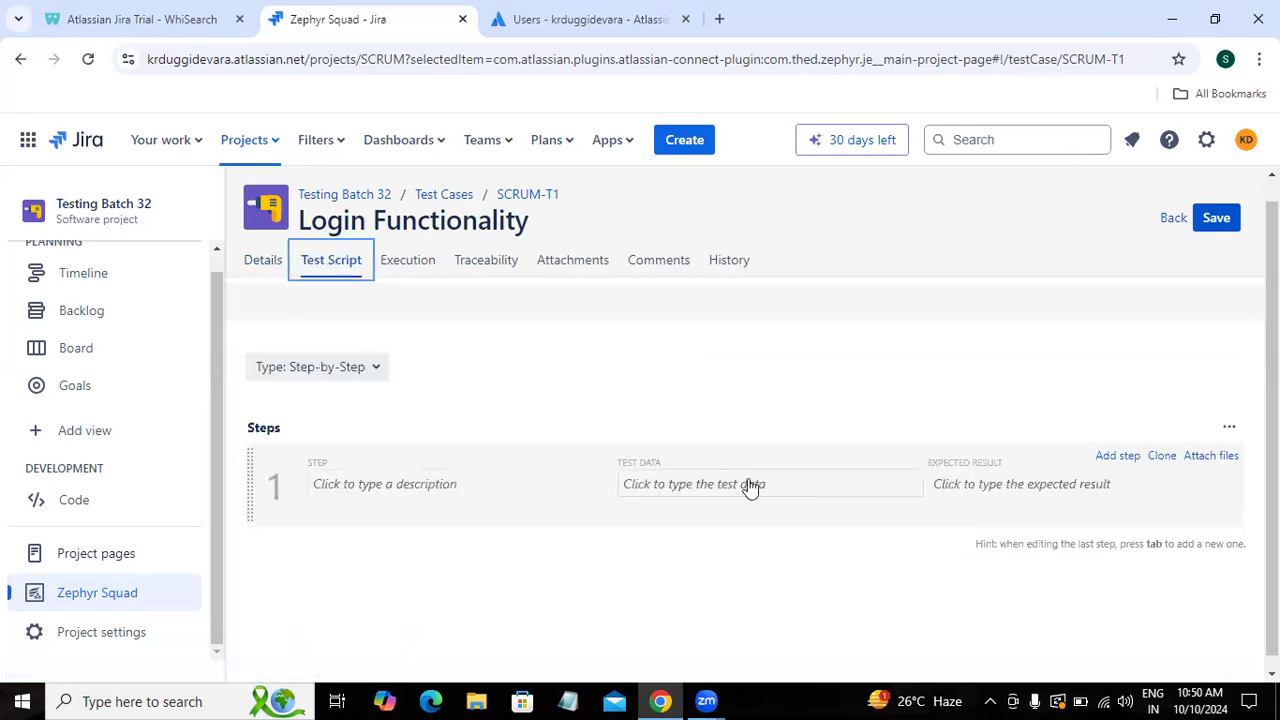
click(404, 489)
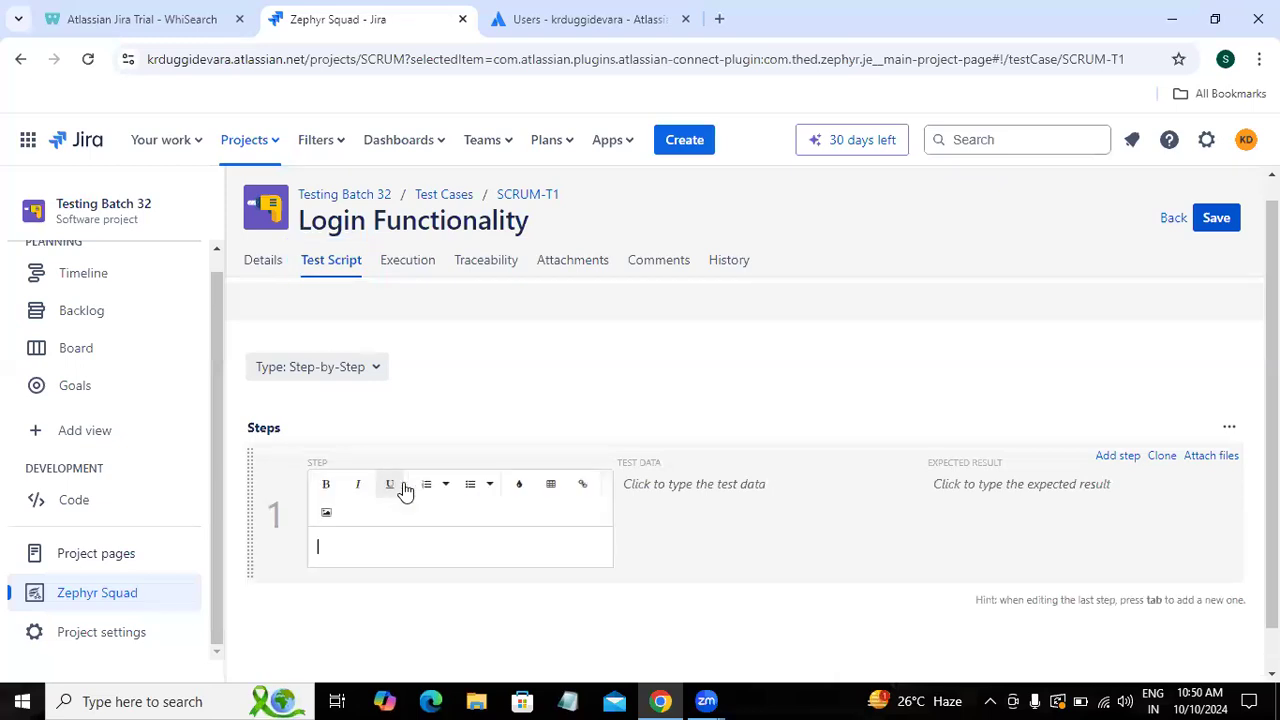
text(Enyt)
key(BackSpace)
text(ty)
text(er userna)
text(me i)
key(BackSpace)
key(BackSpace)
key(BackSpace)
key(BackSpace)
key(BackSpace)
key(BackSpace)
key(BackSpace)
key(BackSpace)
text(Username in the)
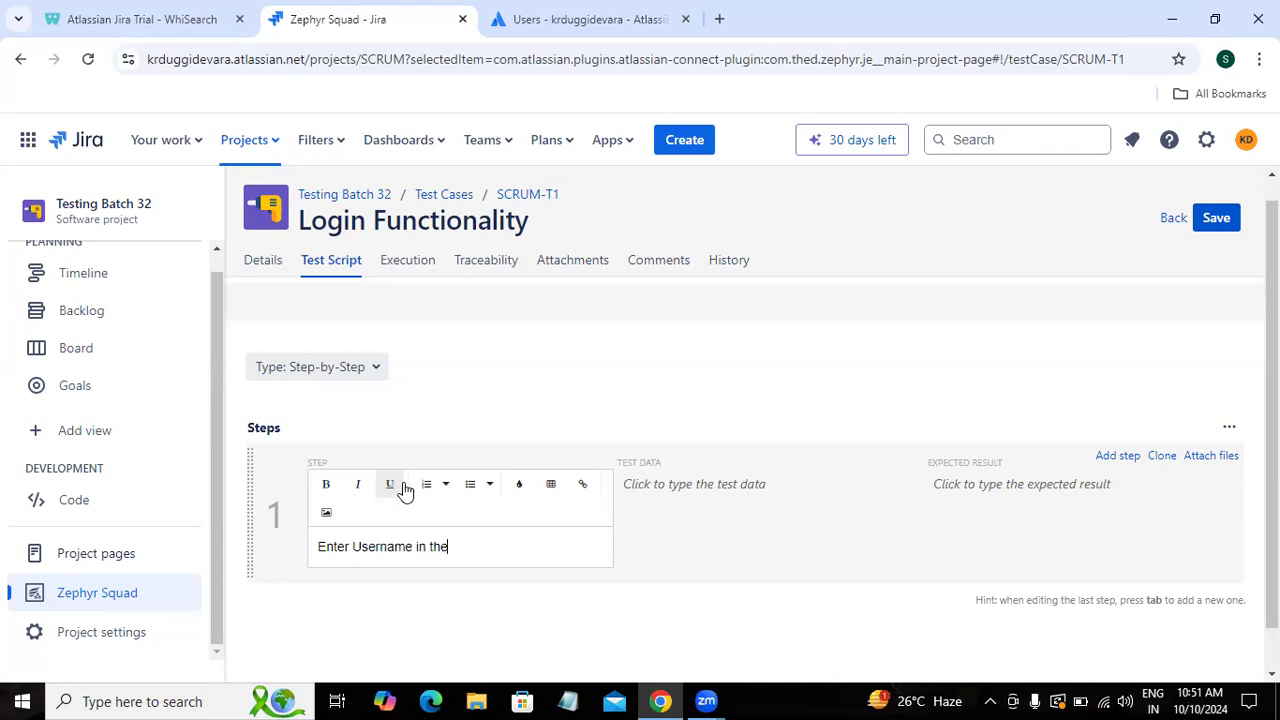
text( username text field)
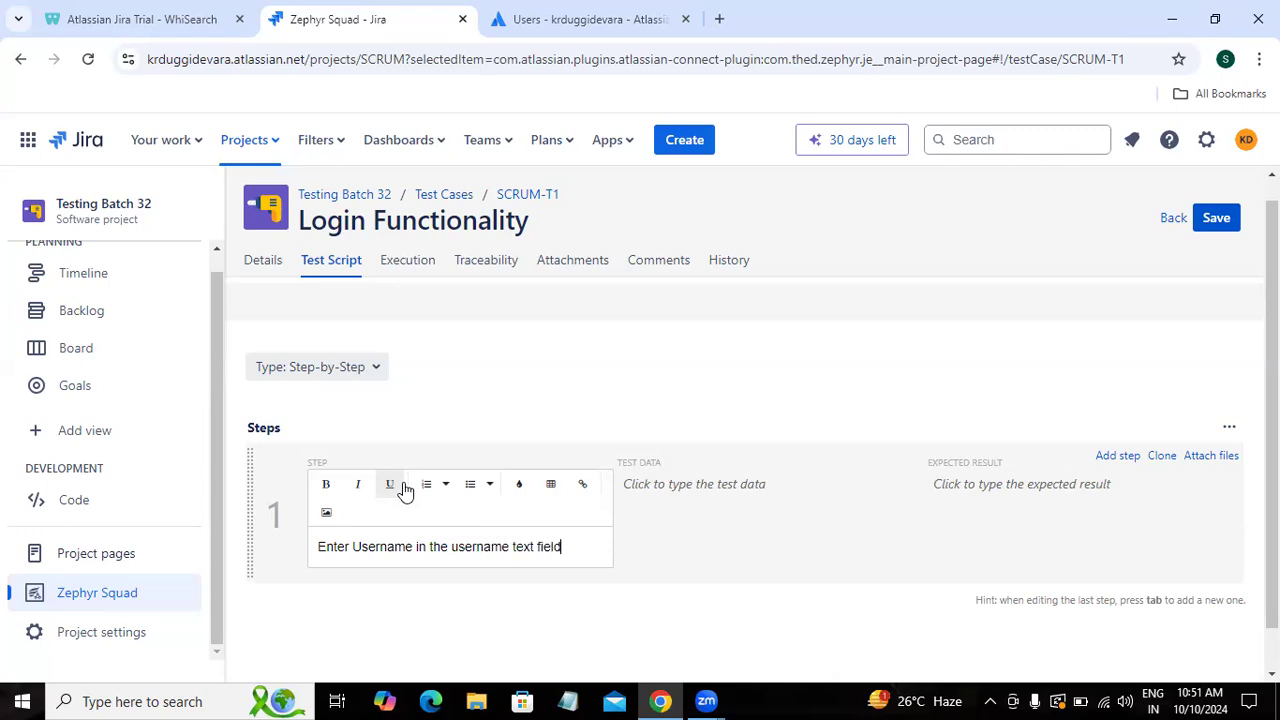
Step: Give step 1 a sample e-mail as test data and expected result 'Username should be entered'
key(Tab)
text(T)
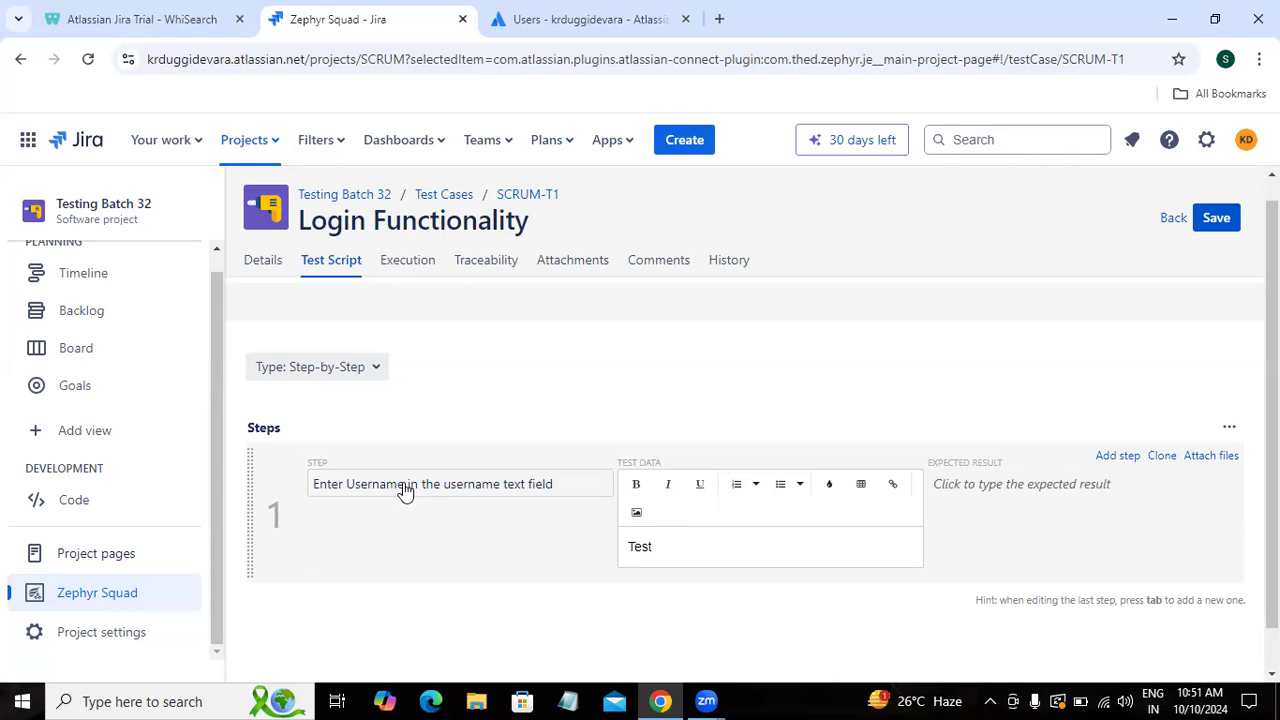
text(est123@gmail.com)
key(Tab)
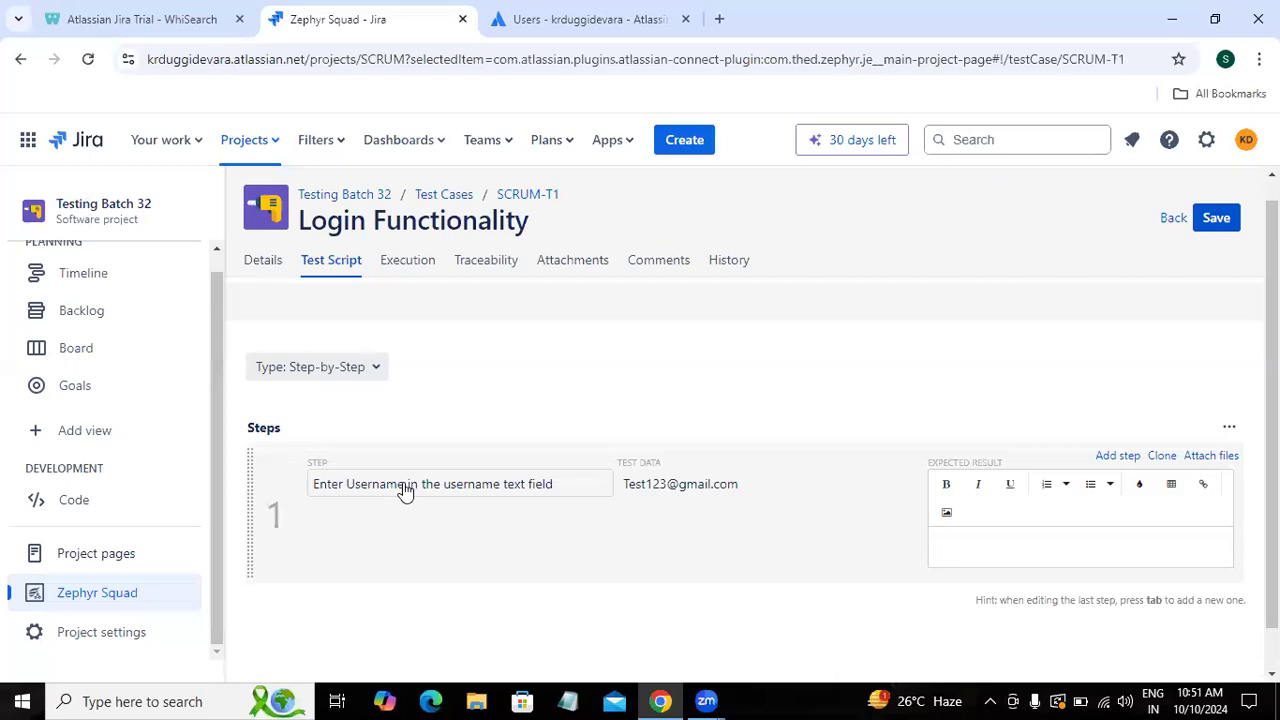
text(Username should)
text(be entered)
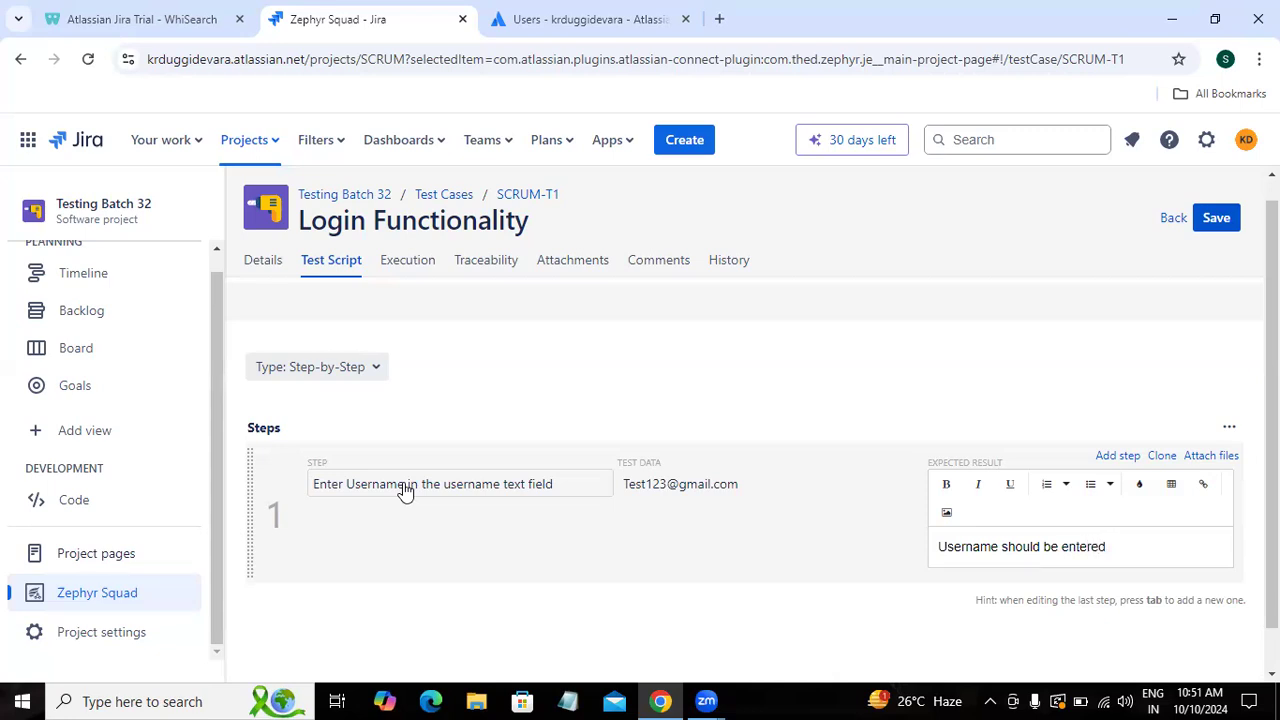
Step: Add step 2 'Enter Password in the Password text field' with a sample password, expecting 'Password should be entered'
click(1110, 460)
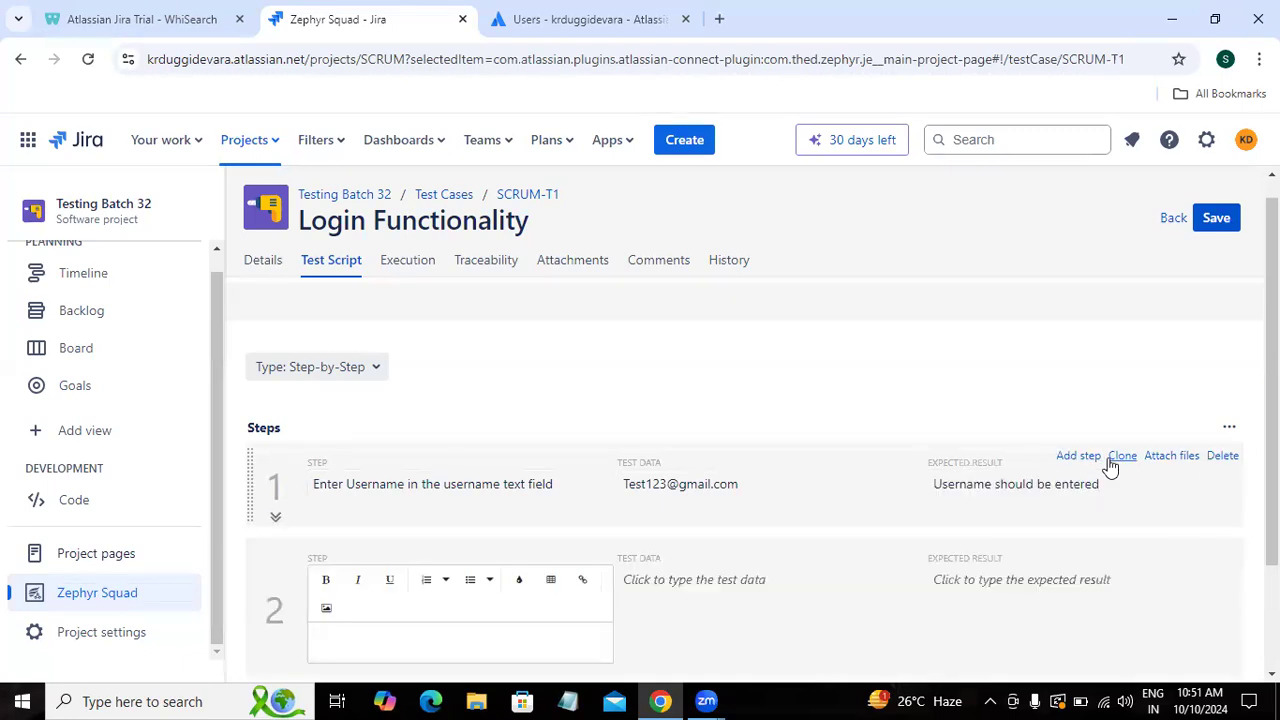
text(Enter Password in the )
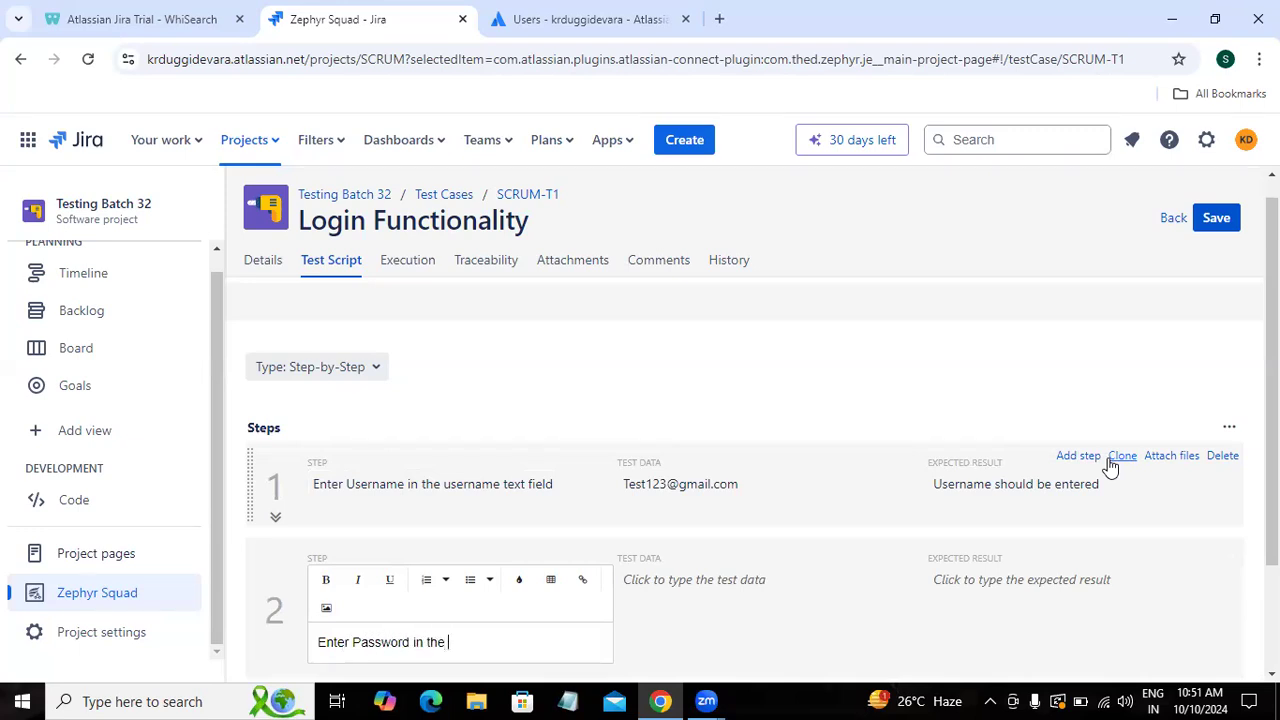
text(Password text field)
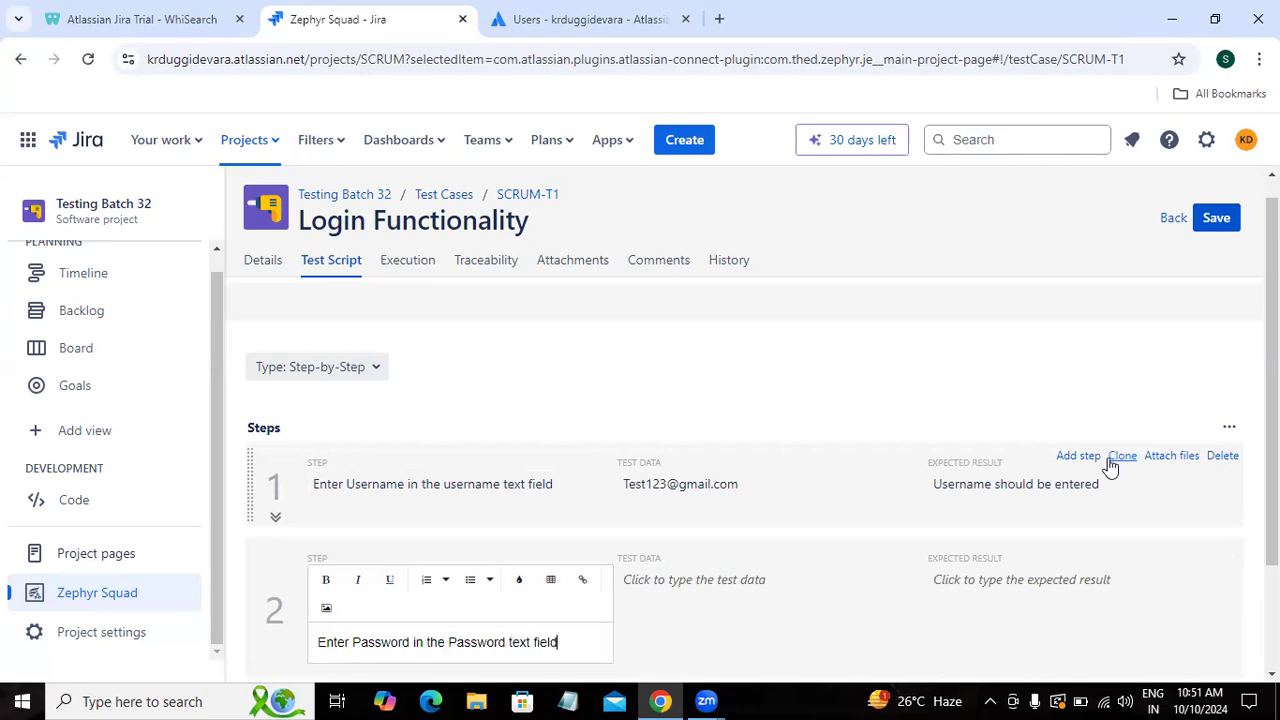
key(Tab)
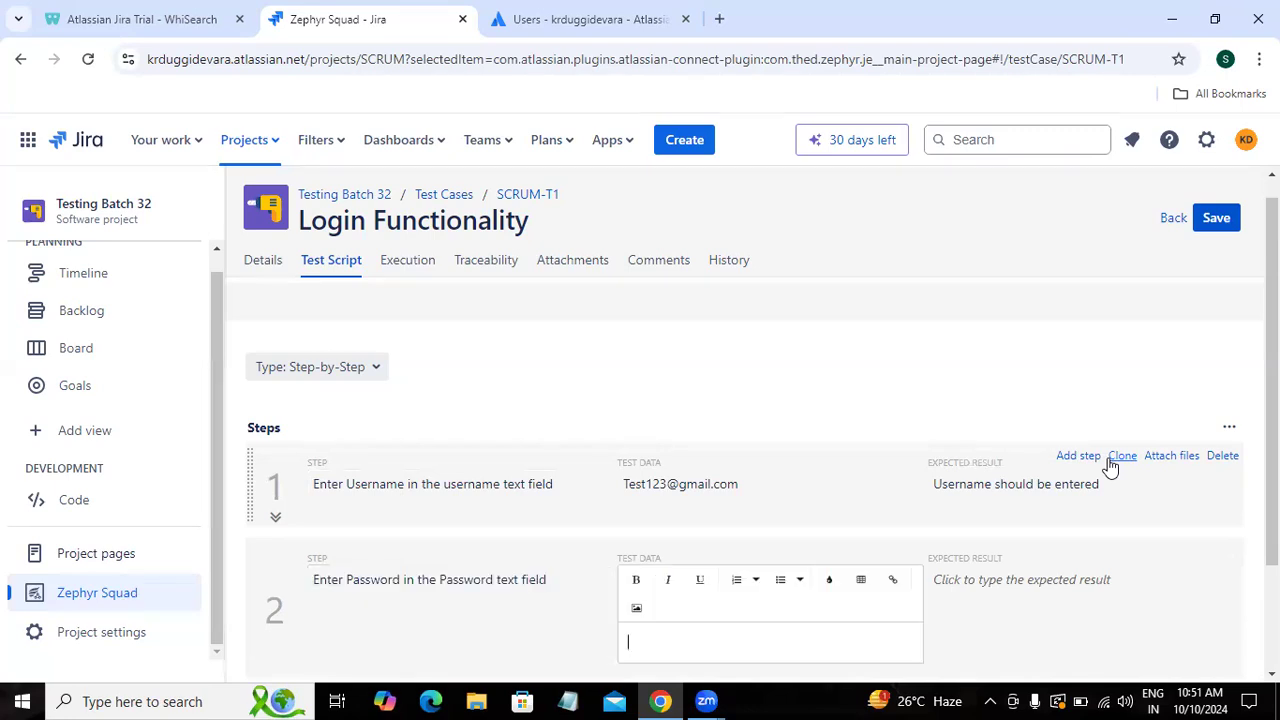
text(Test12@)
key(Tab)
text(Password )
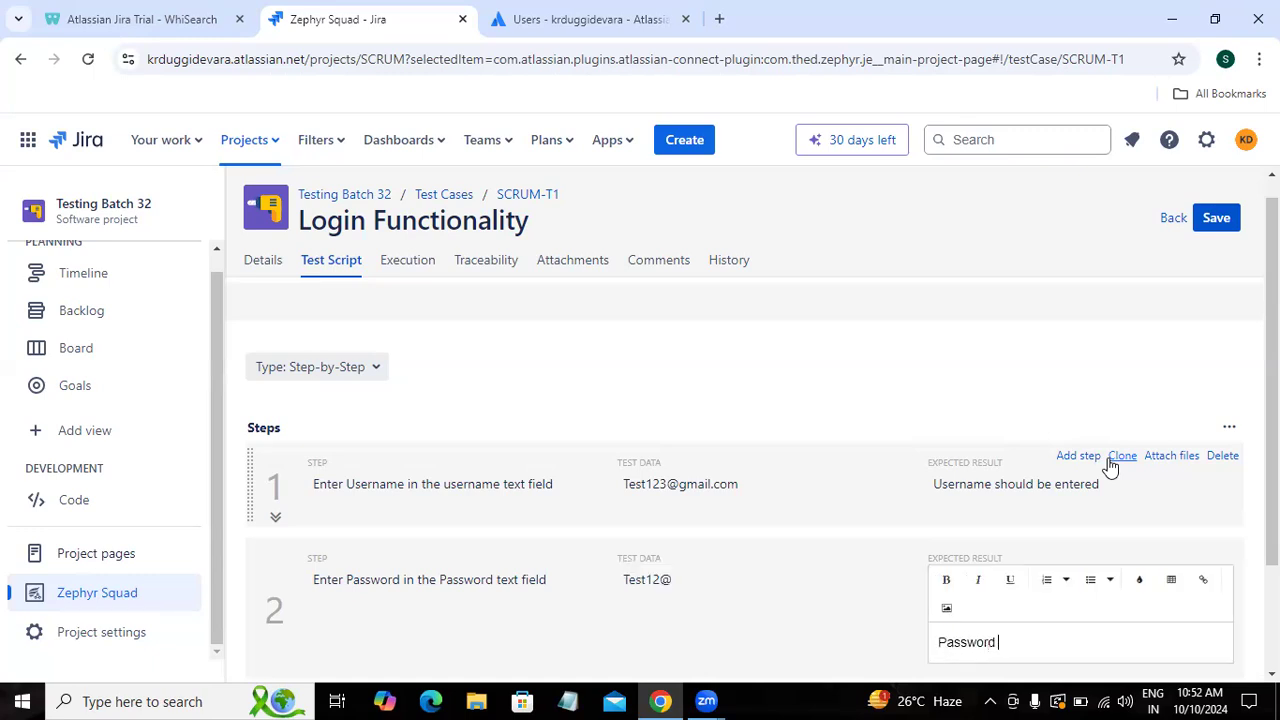
text(should be entered)
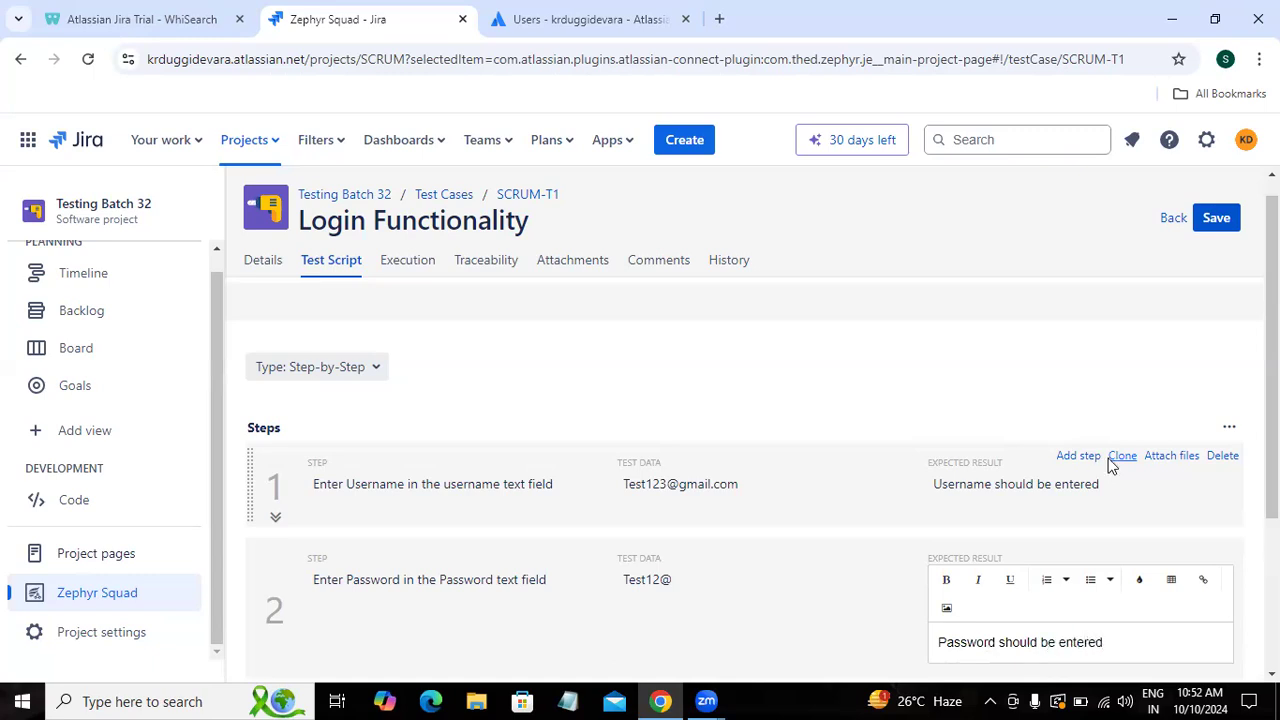
key(Tab)
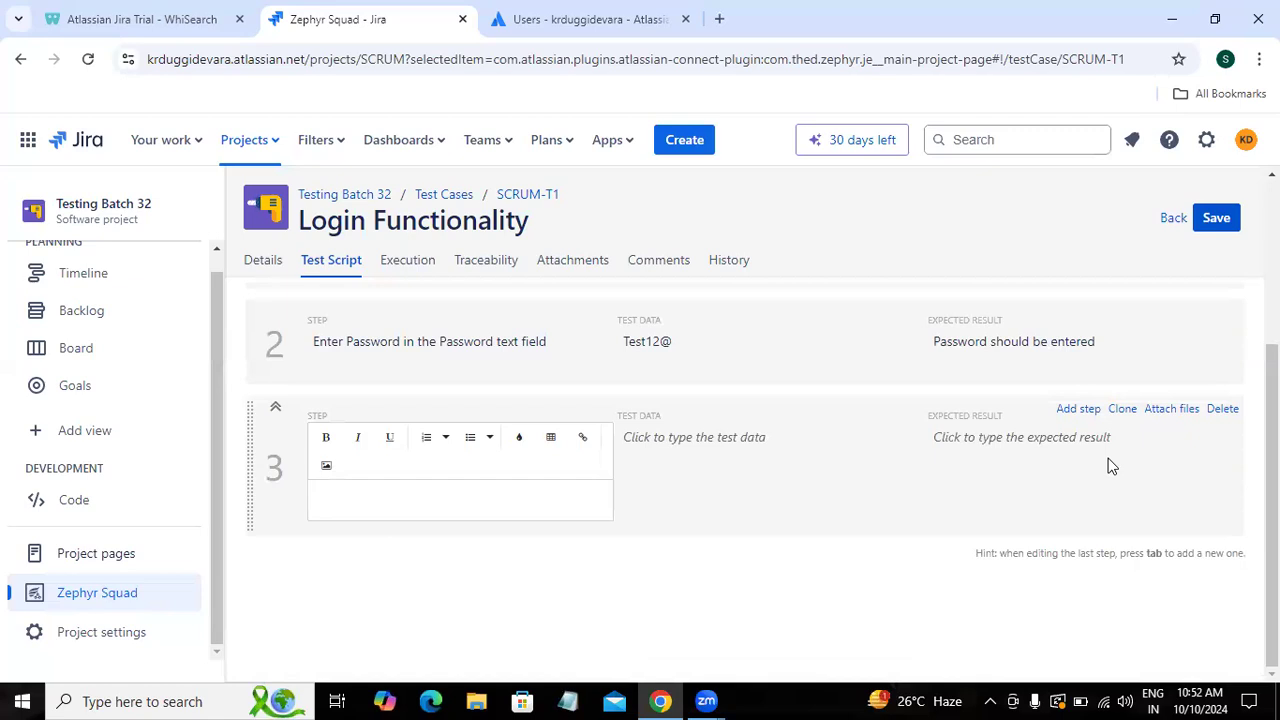
Step: Write step 3 'Click on Login button', expecting redirection to the Gmail inbox or home page
text(Click on Login butto)
key(Tab)
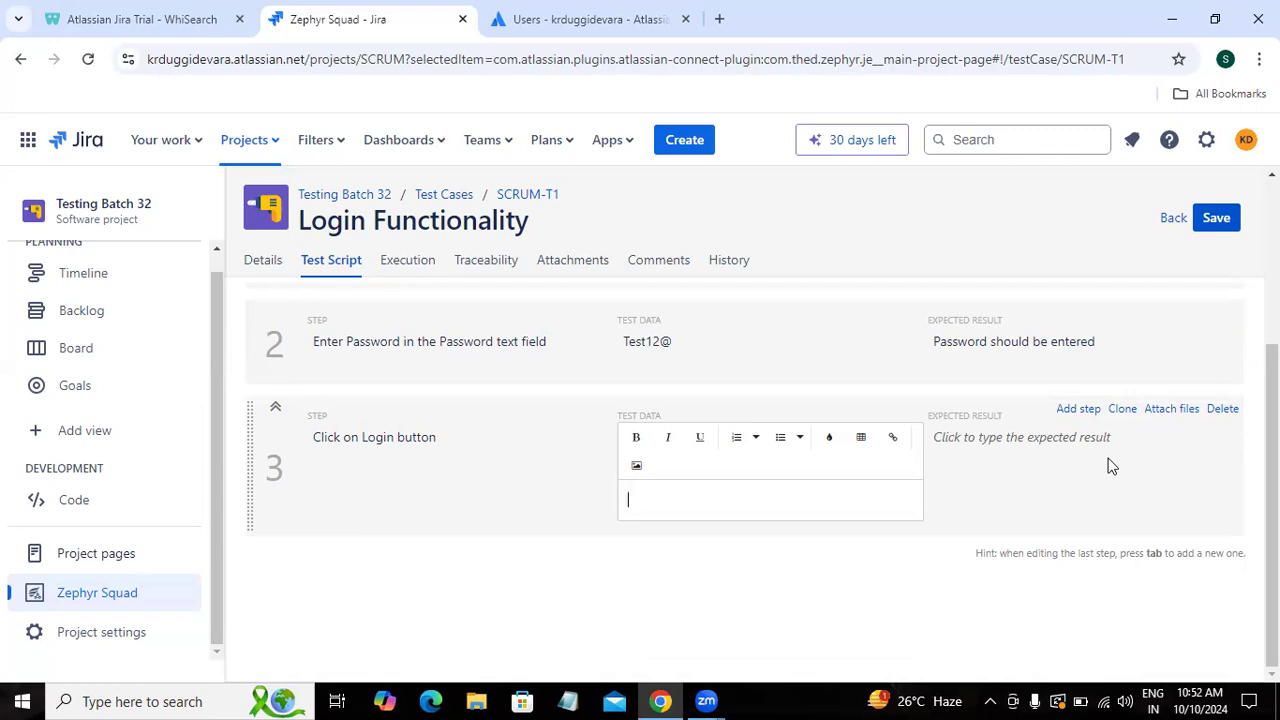
click(1110, 465)
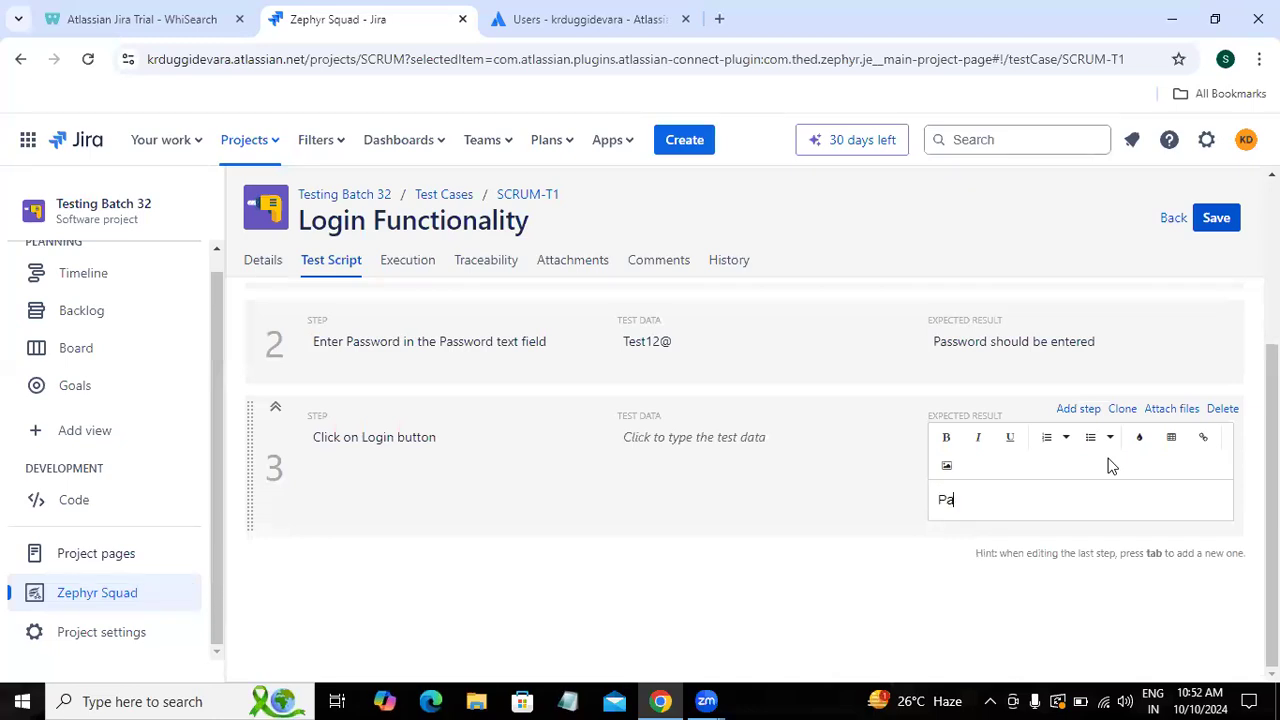
text(Page should bered)
text(edi)
text(rected to)
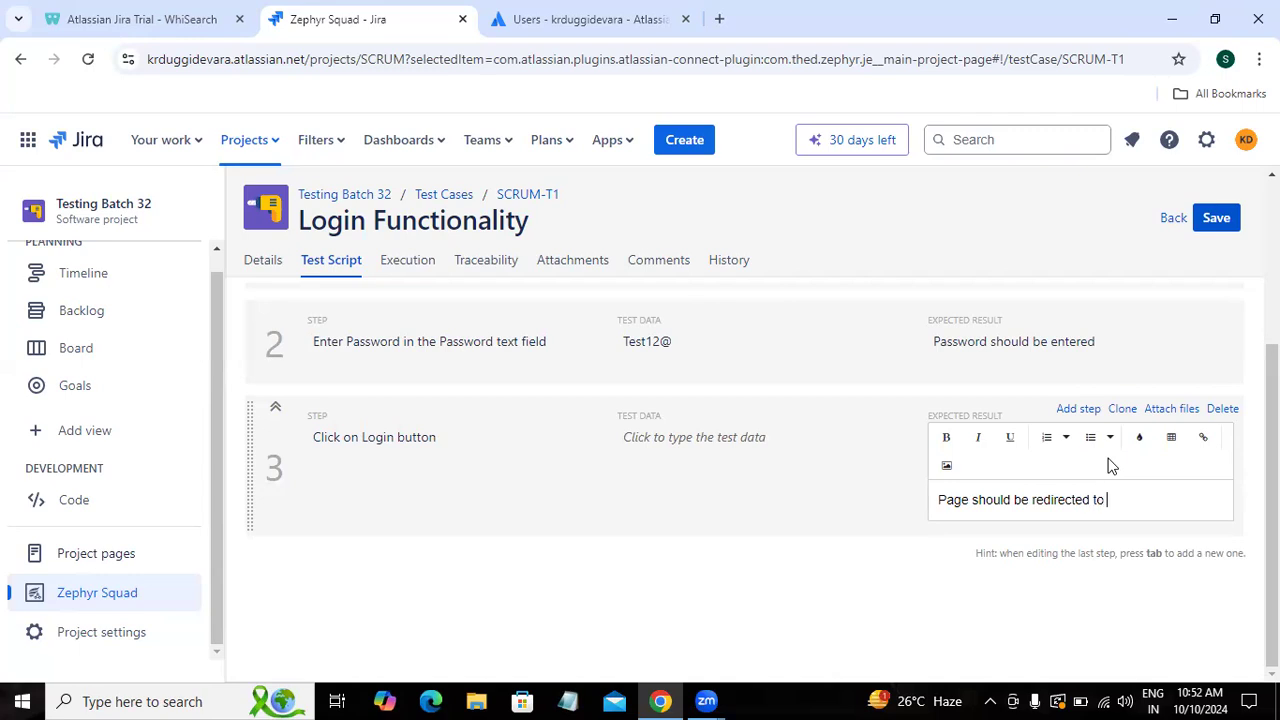
text( gmail ib)
key(BackSpace)
text(nbox page or )
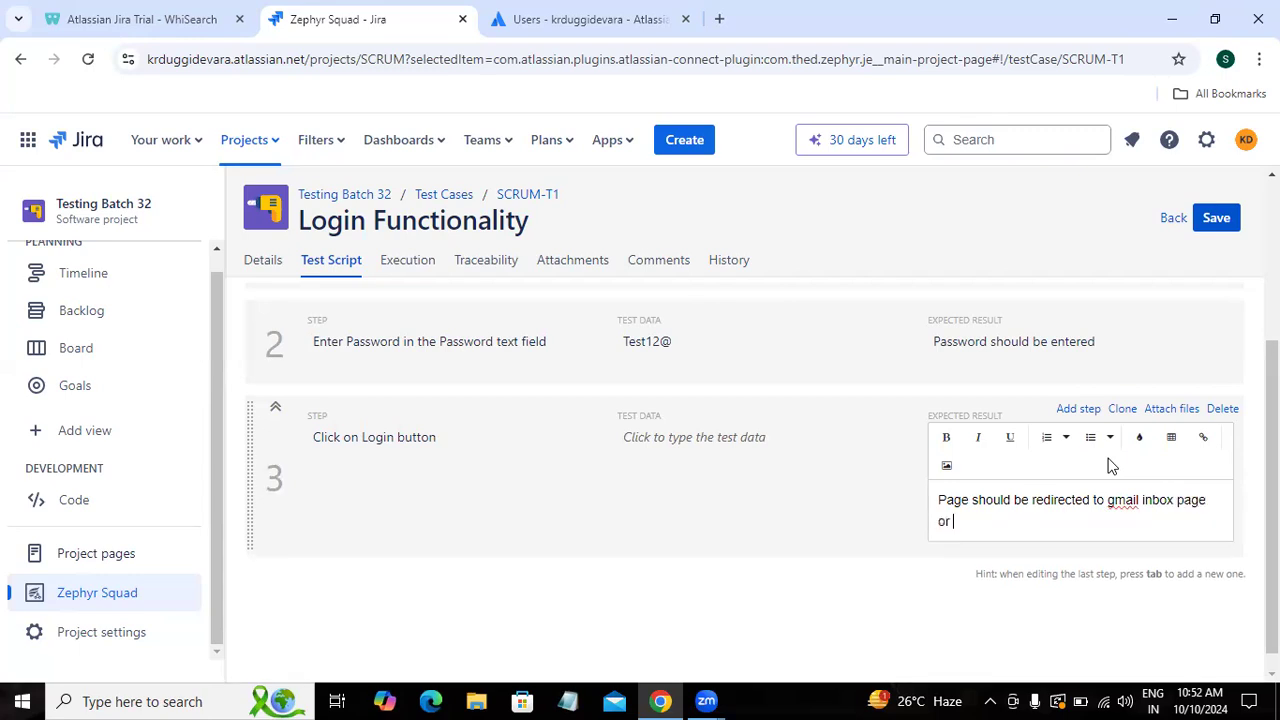
text(gmail home page)
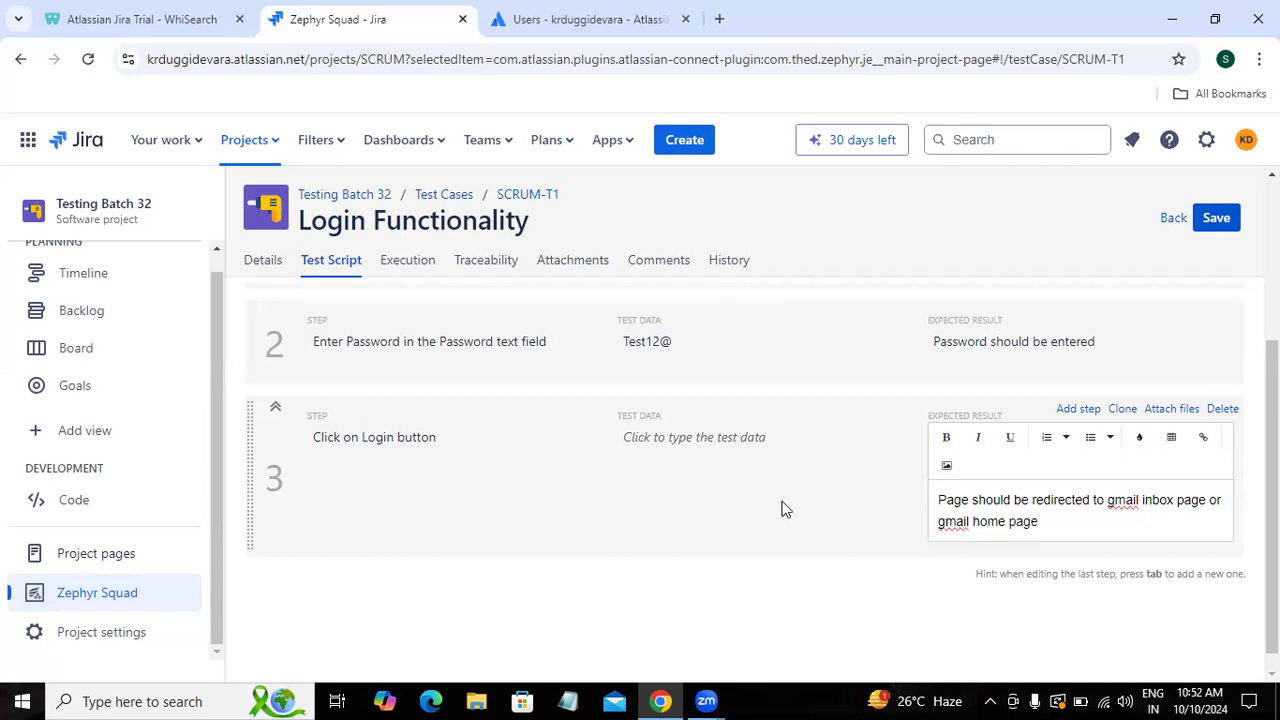
Step: Save SCRUM-T1 and return to the test case list
click(1089, 260)
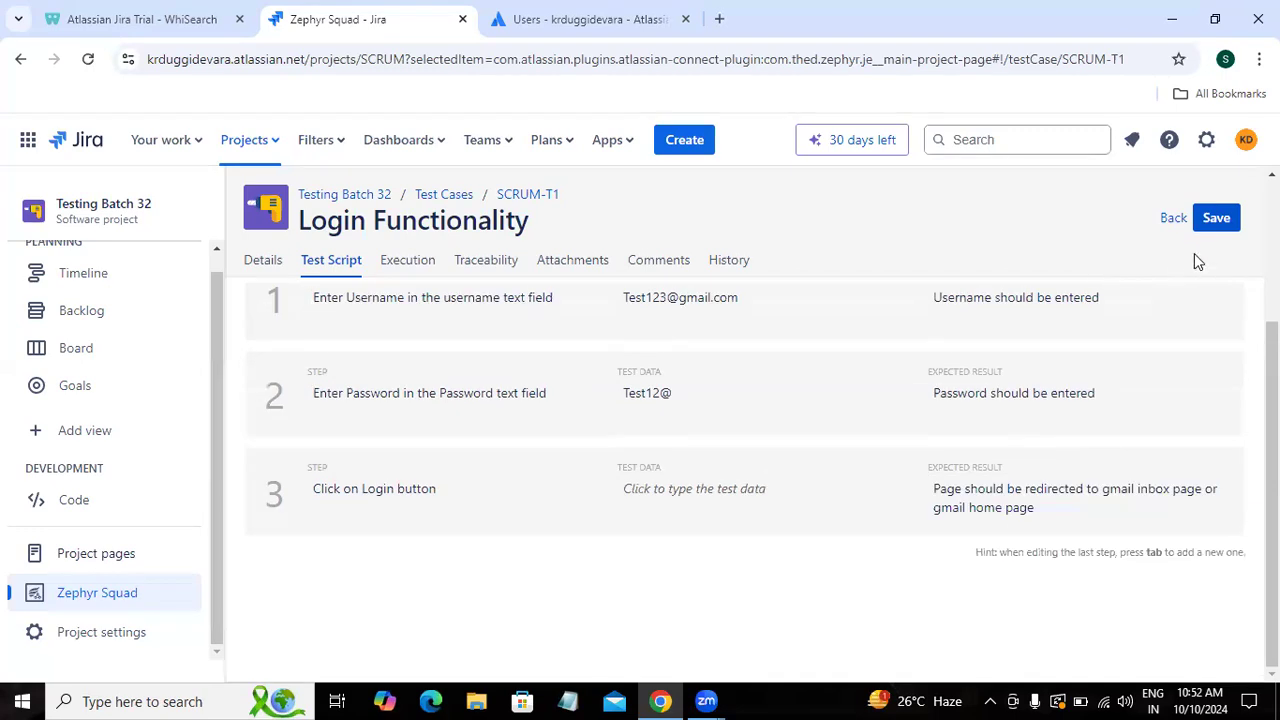
click(1214, 231)
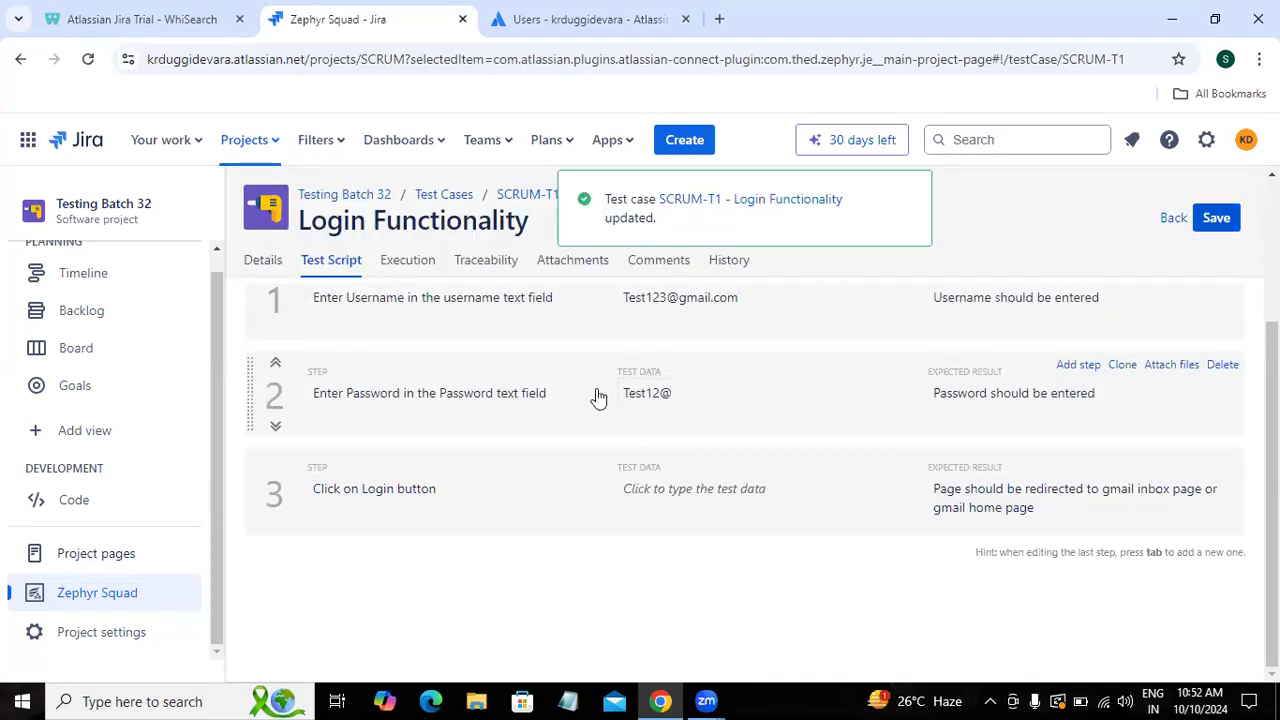
click(1173, 218)
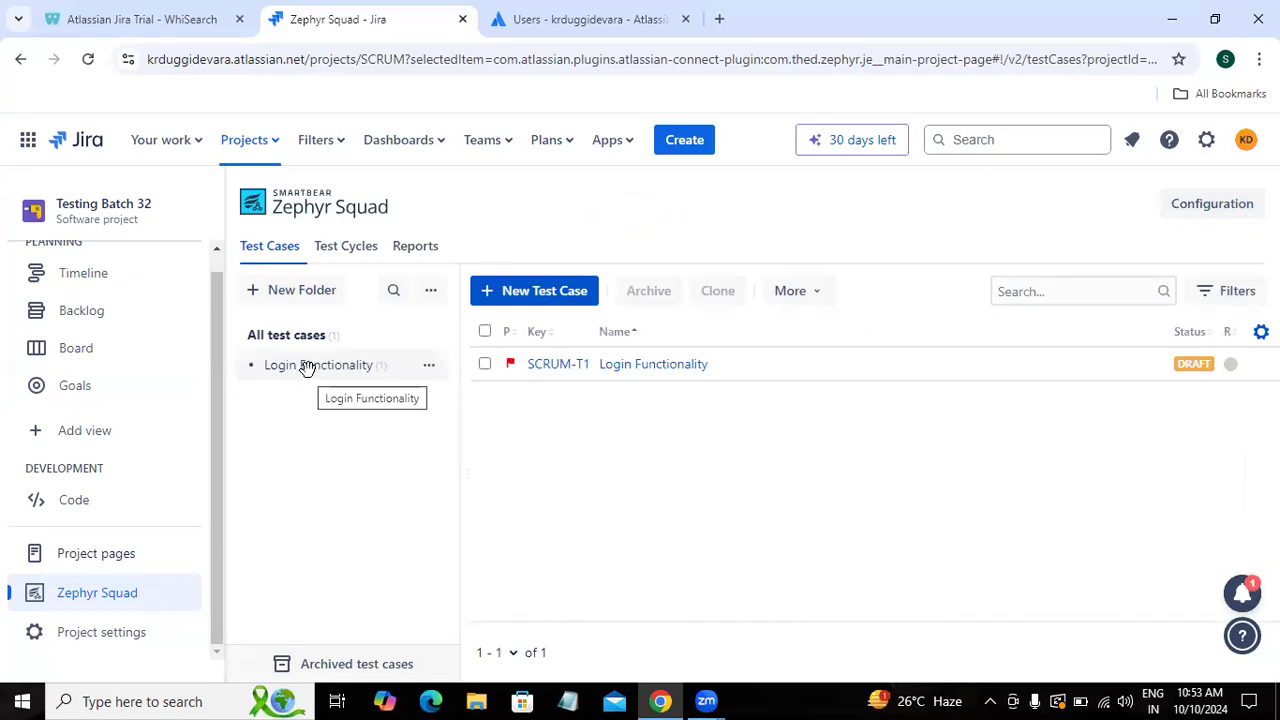
Step: Start a new 'Login Functionality' test case with a valid-username, invalid-password objective
click(549, 296)
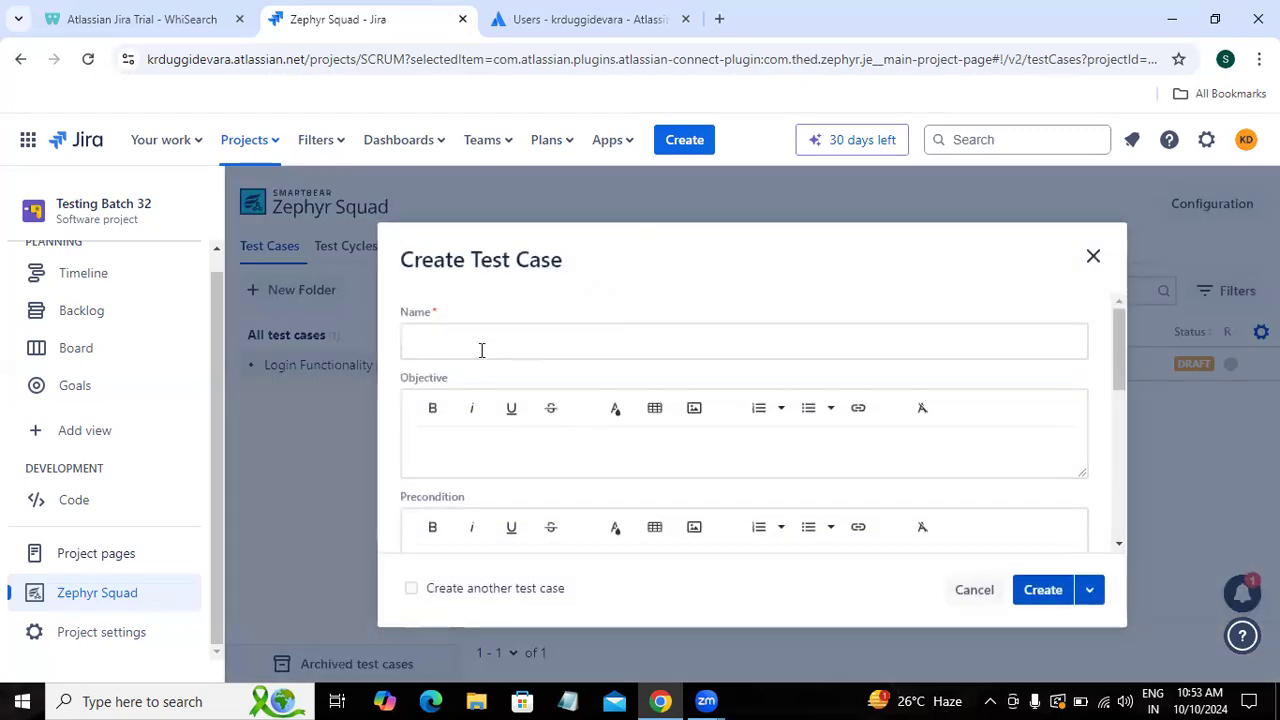
click(481, 349)
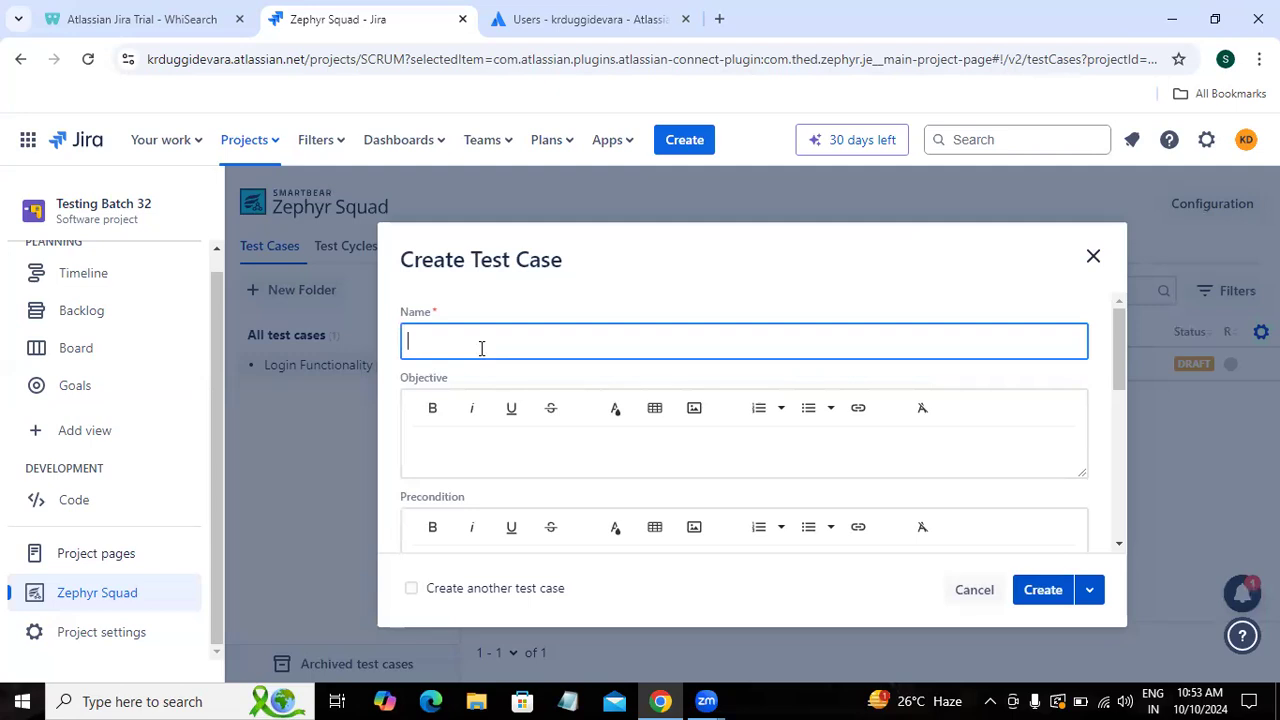
text(Lgoi)
text(ogin F)
text(unctionality)
click(463, 442)
text(To valid)
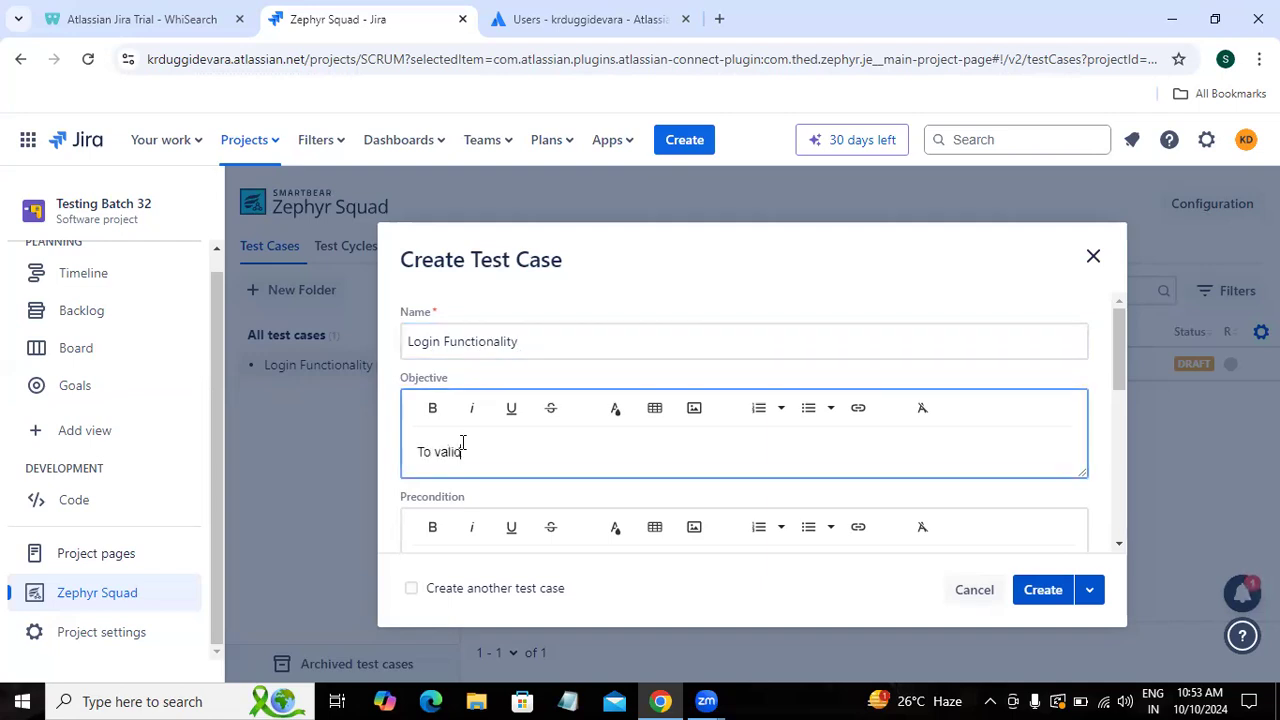
text(ate Login functionality with val)
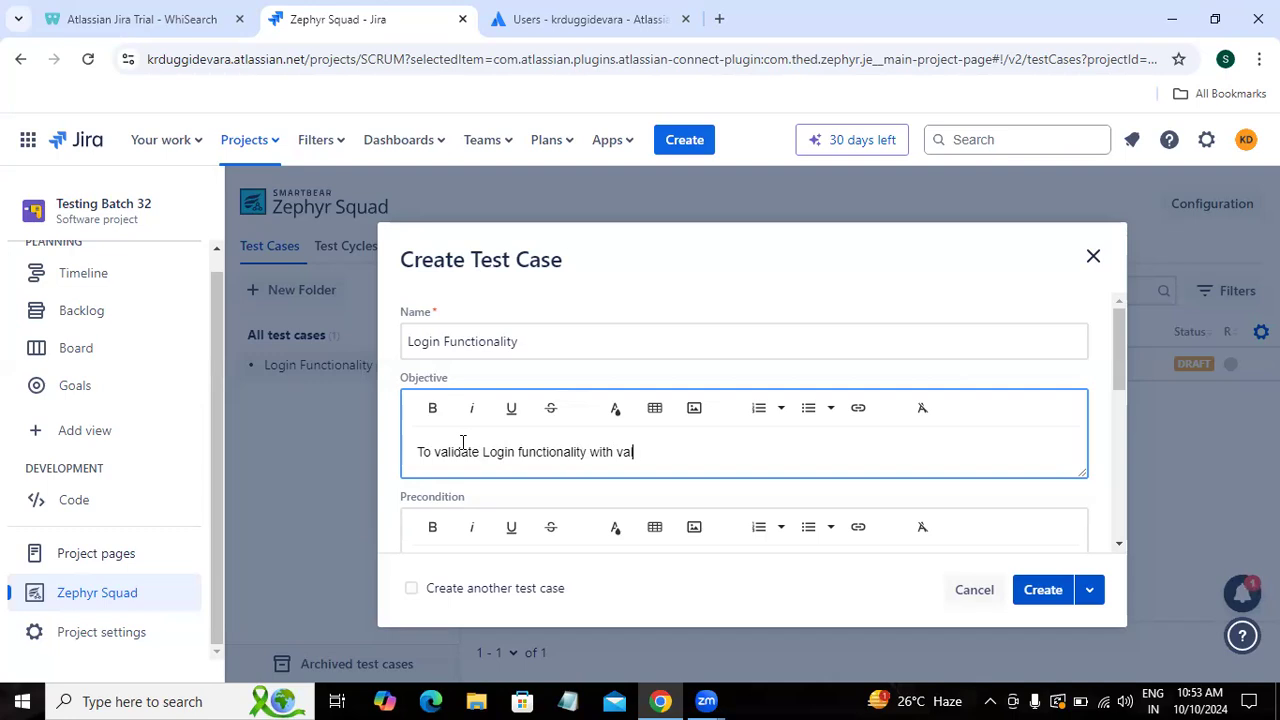
text(id username and invalid password)
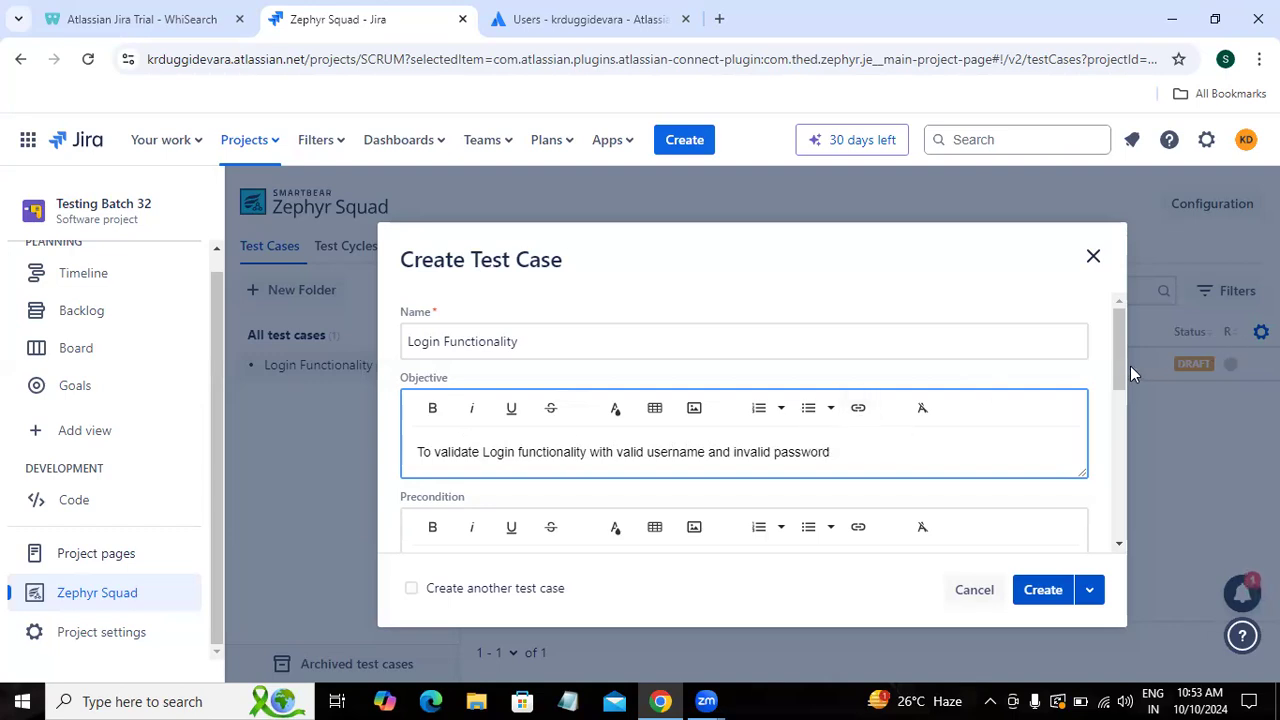
drag(1121, 362, 1119, 400)
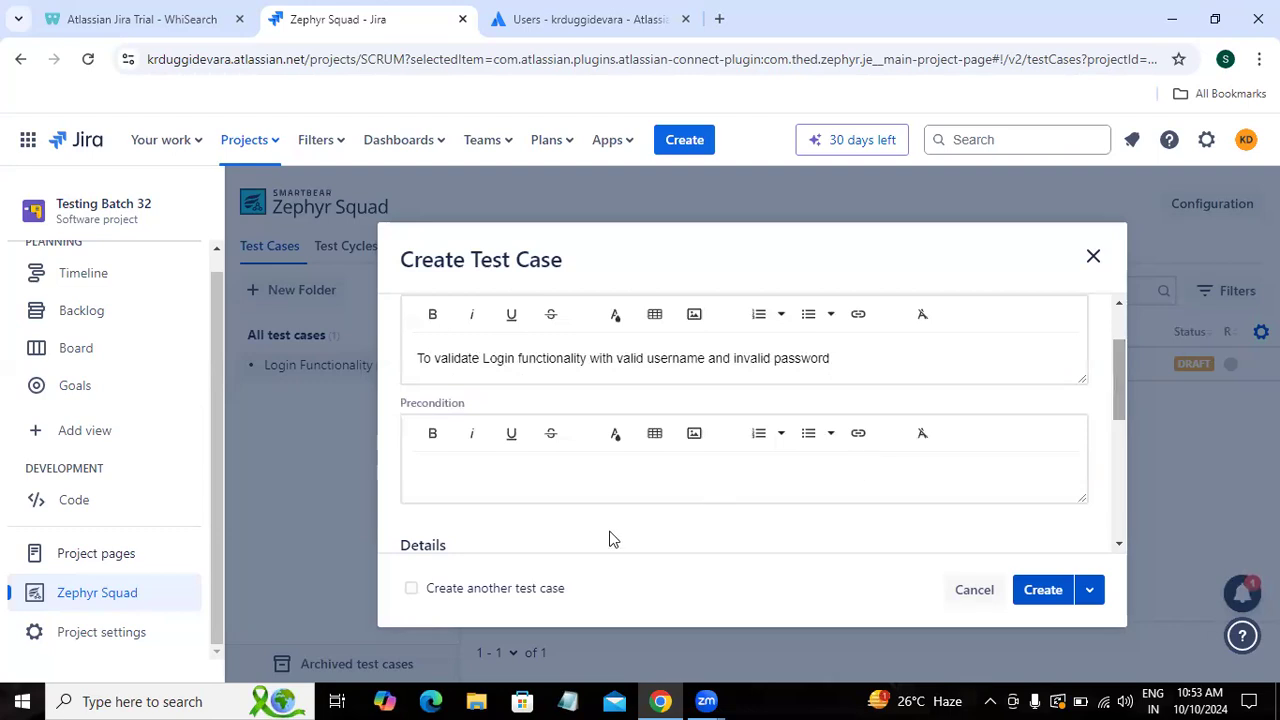
Step: Enter preconditions: 1. Open browser, 2. Enter valid url, 3. Click on Sign-in button
click(585, 480)
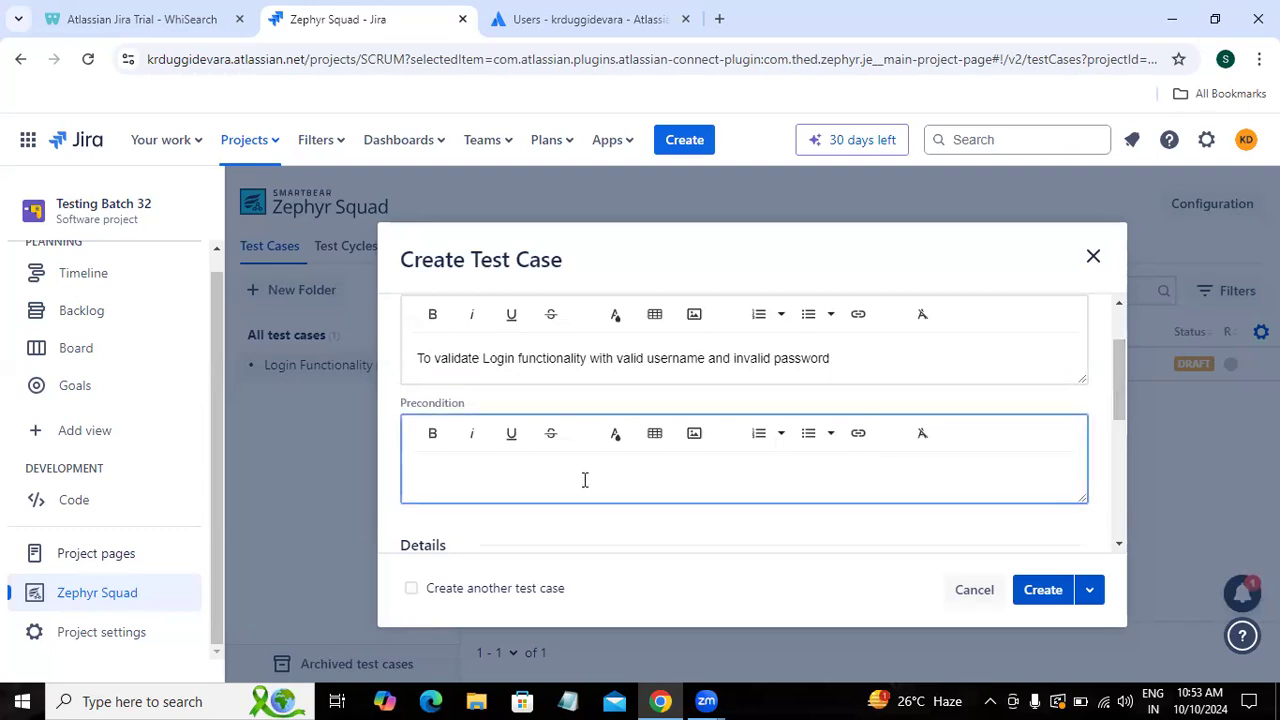
text(1. Open browser)
key(Return)
text(2. En)
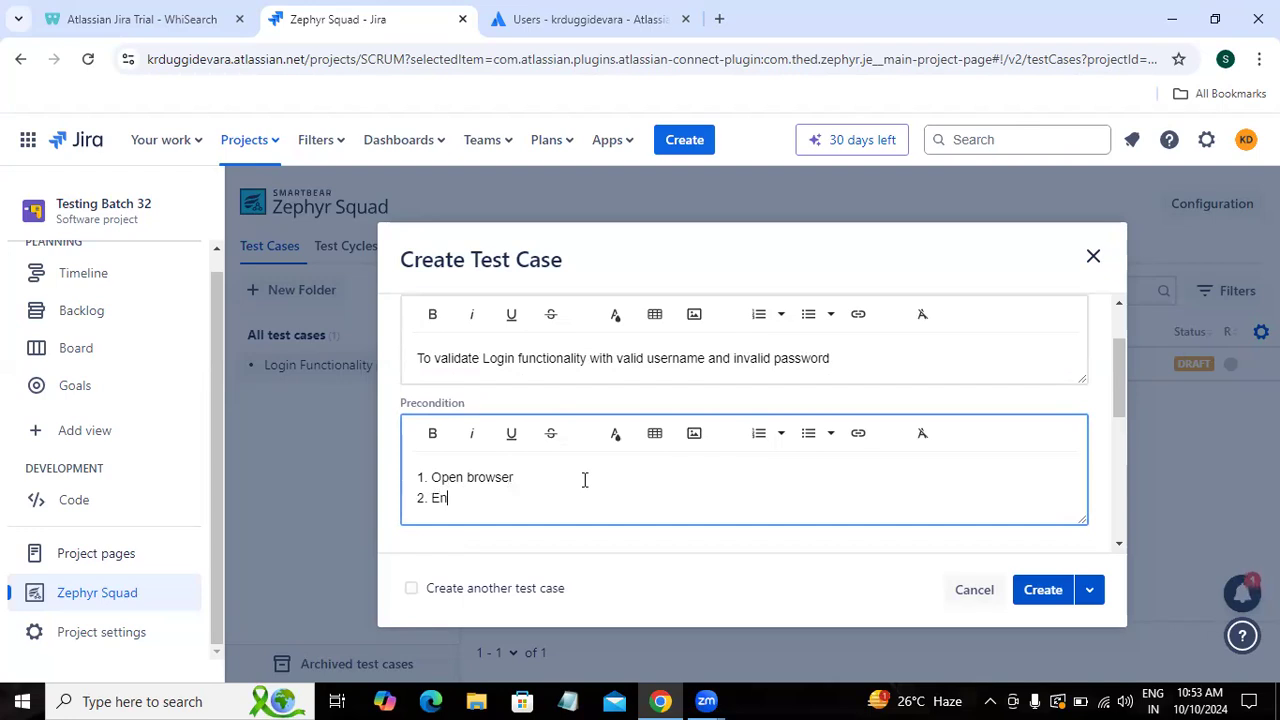
text(ter valid url then click on enter)
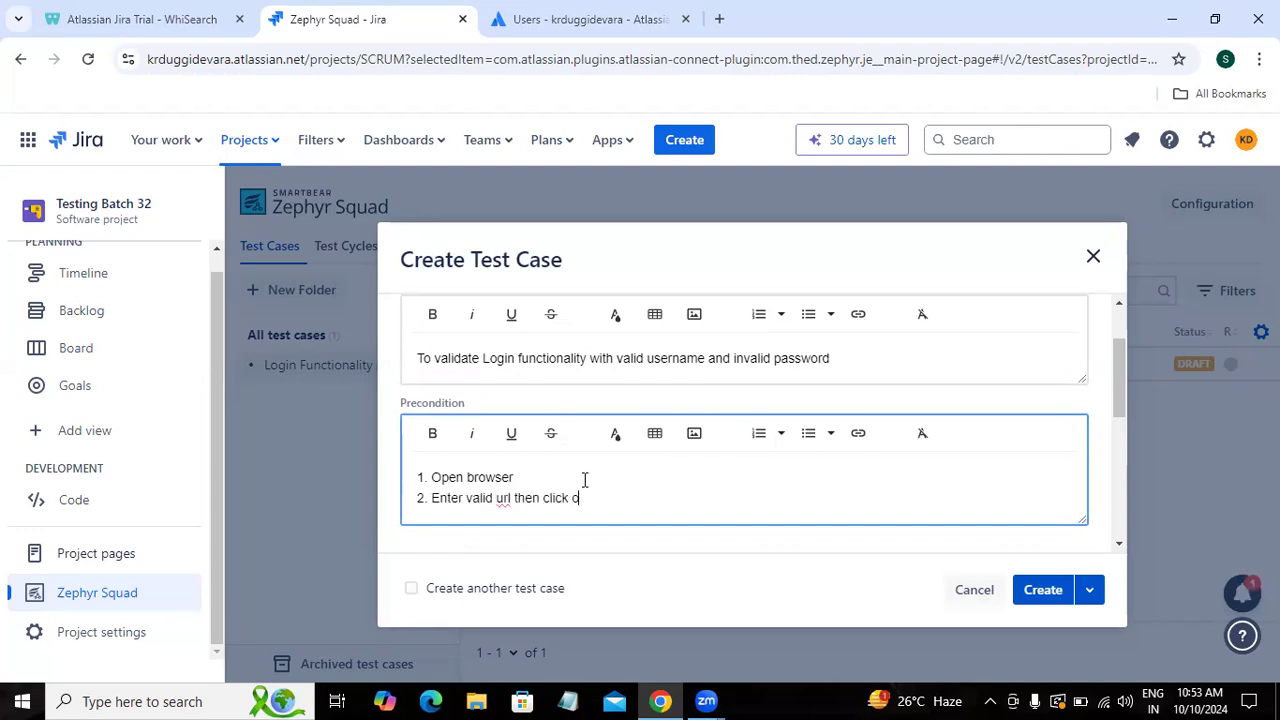
key(Return)
text(3)
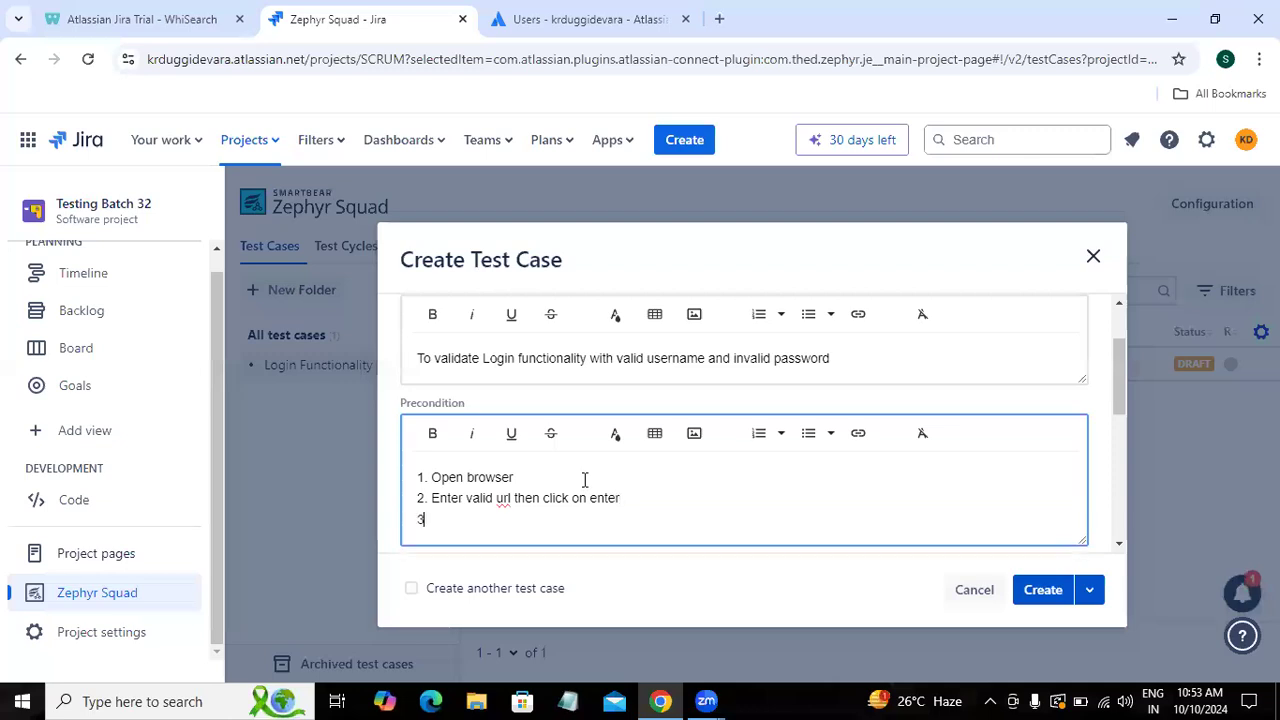
text(. Click on Sign)
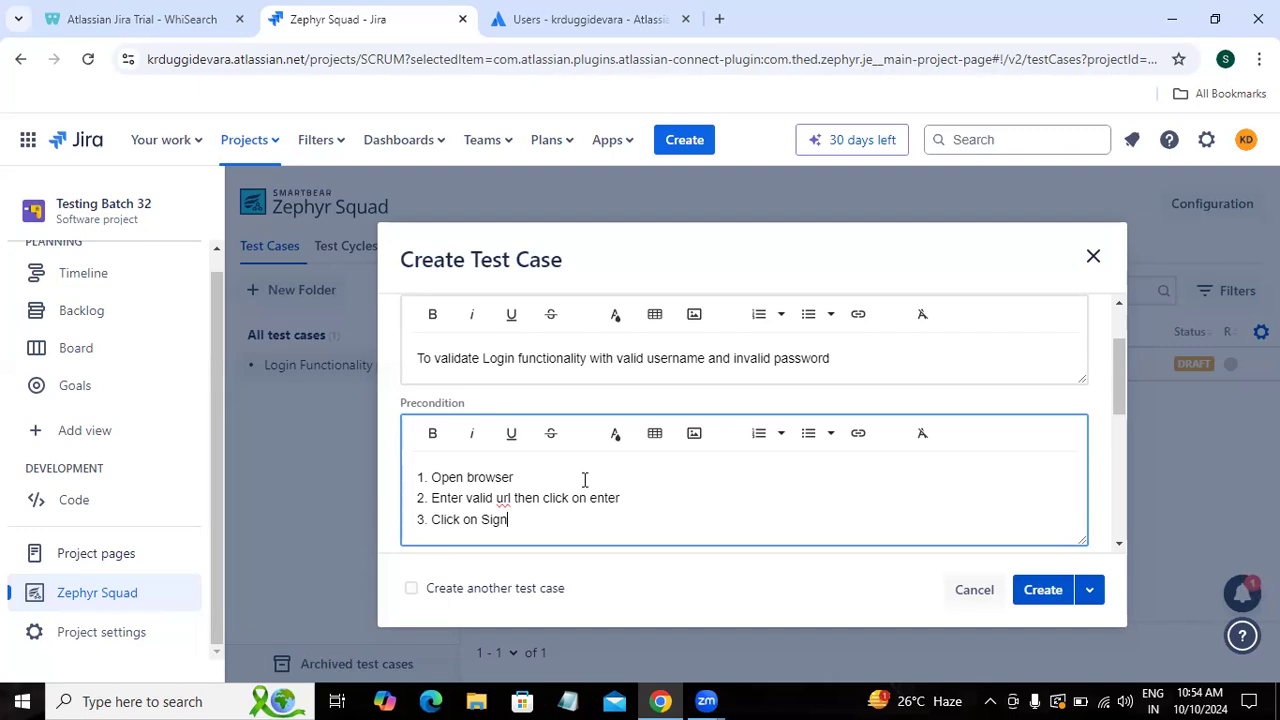
text(-in button)
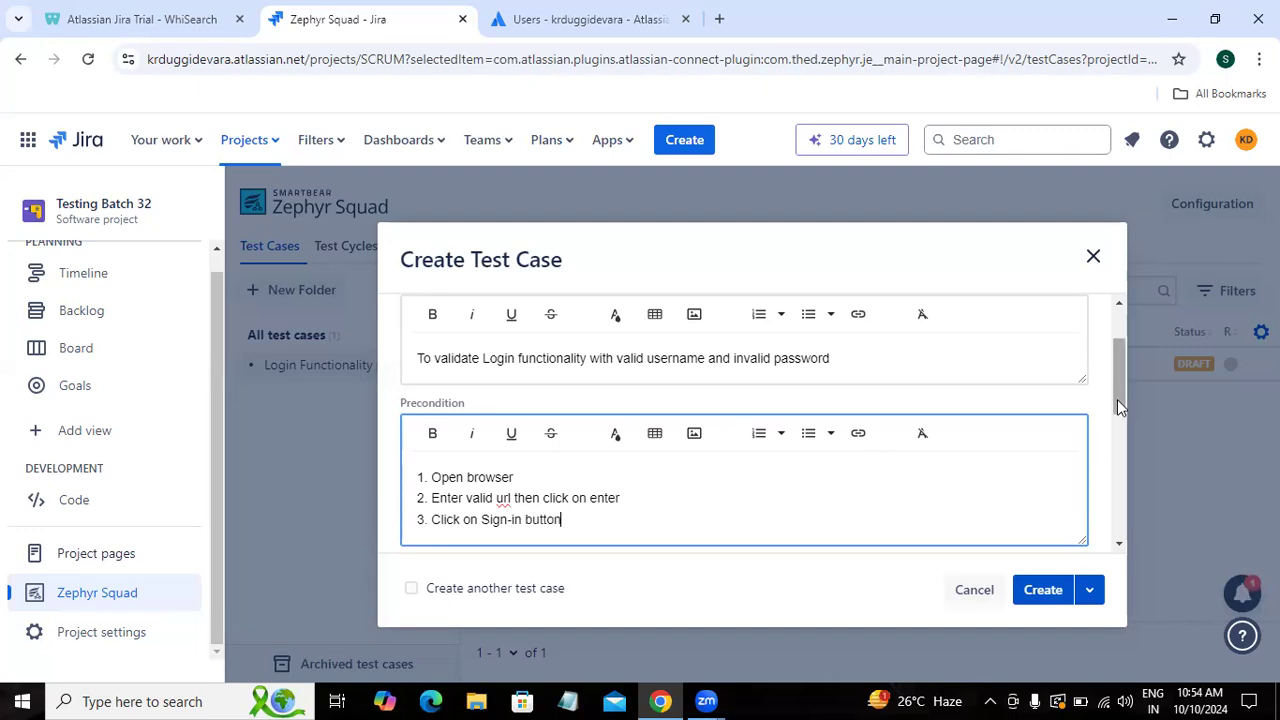
drag(1119, 398, 1119, 470)
Step: Keep priority at Normal and create the test case
click(903, 455)
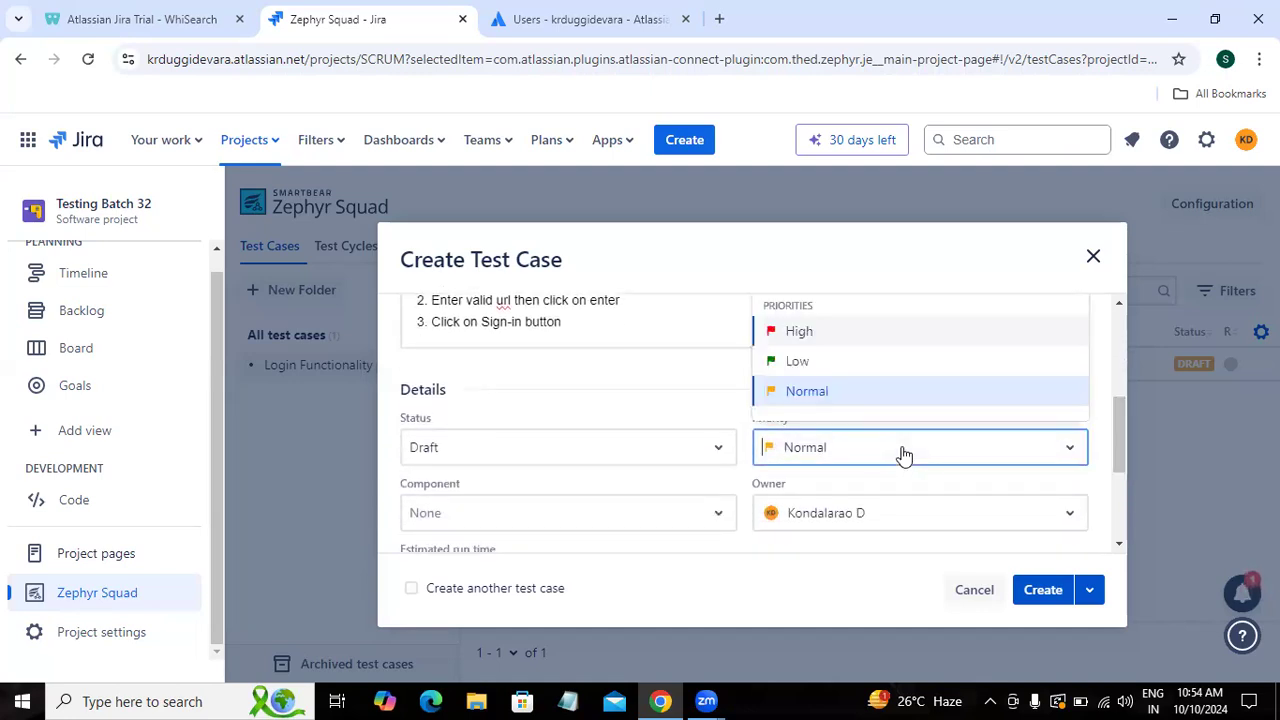
click(823, 392)
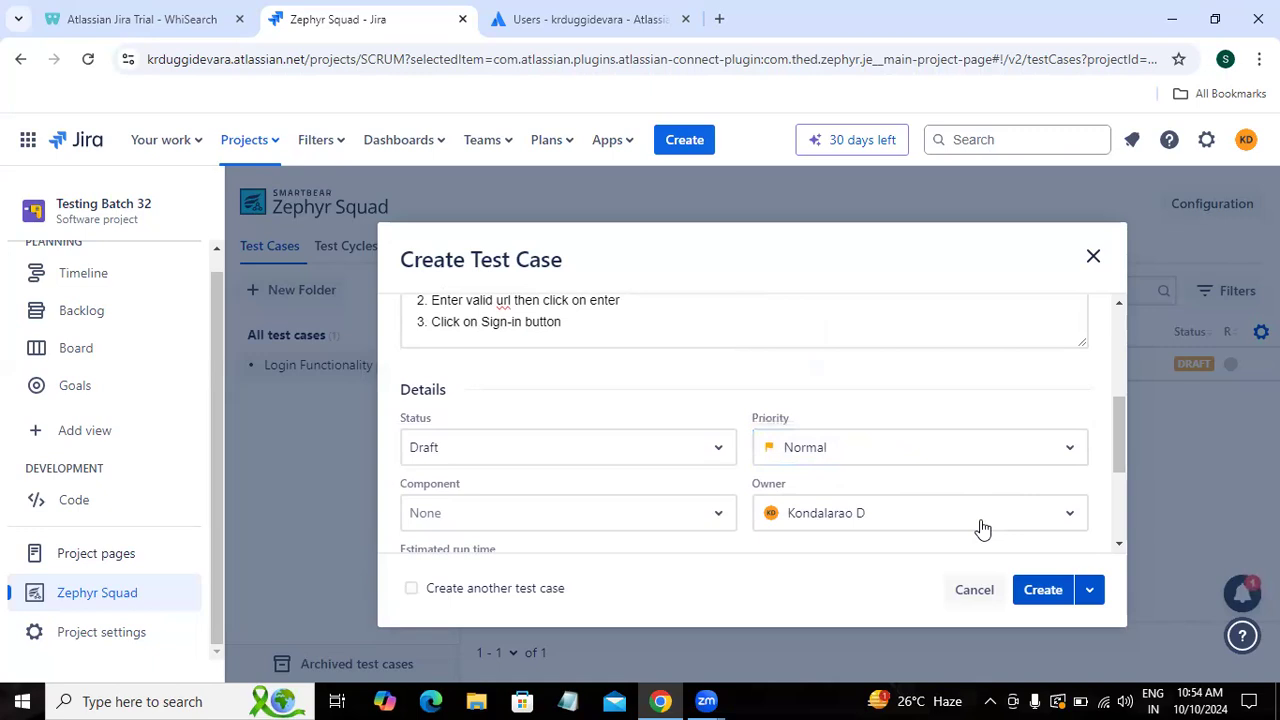
scroll(1121, 546, down, 3)
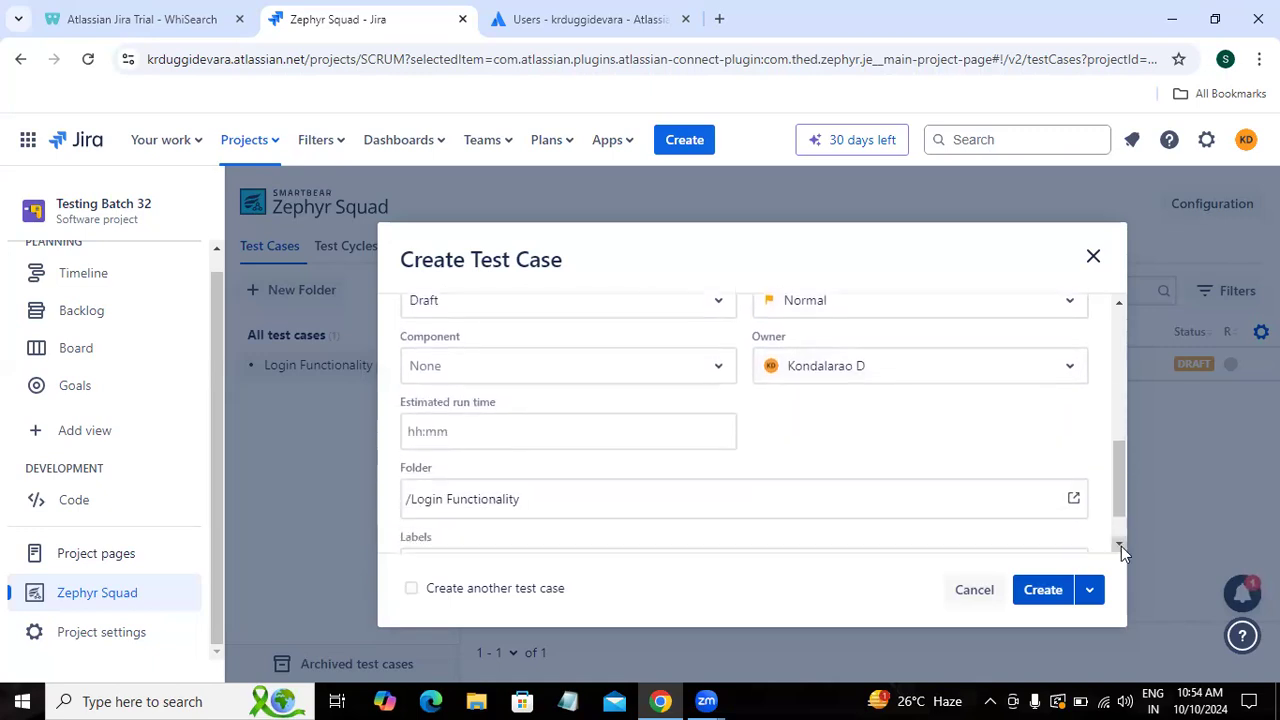
click(1037, 596)
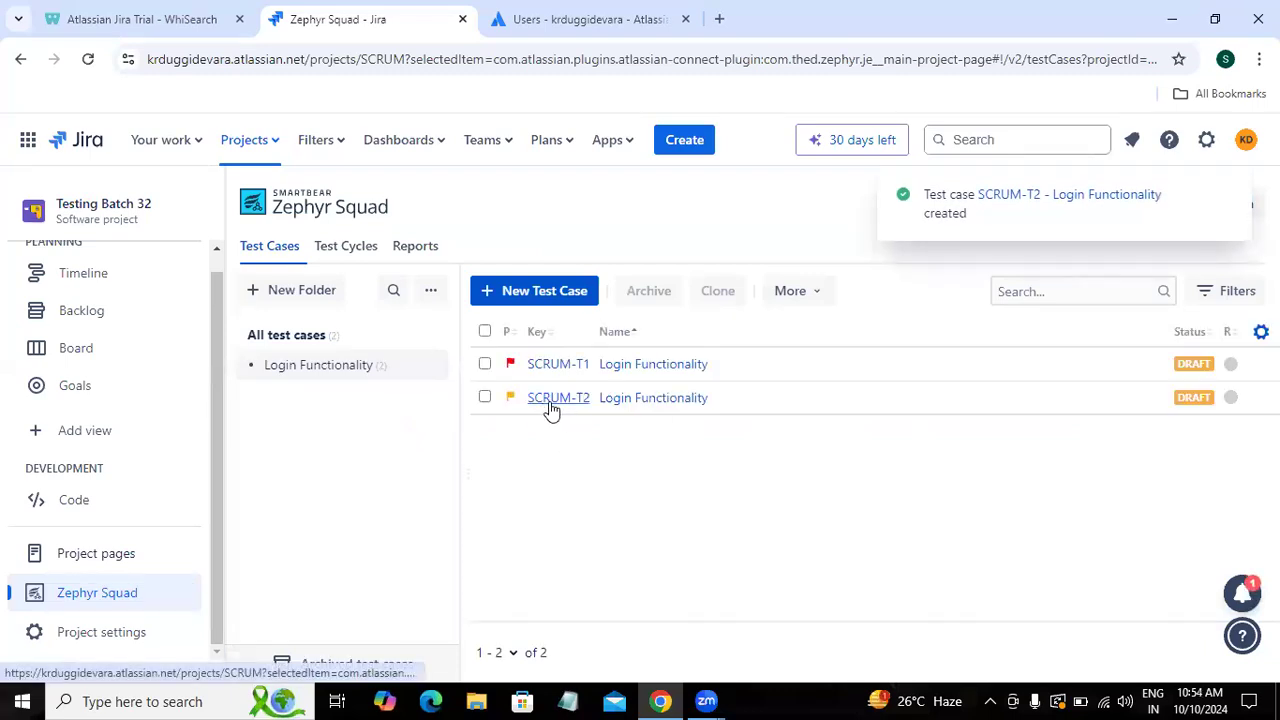
Step: Open SCRUM-T2 'Login Functionality' from the test cases list
click(646, 404)
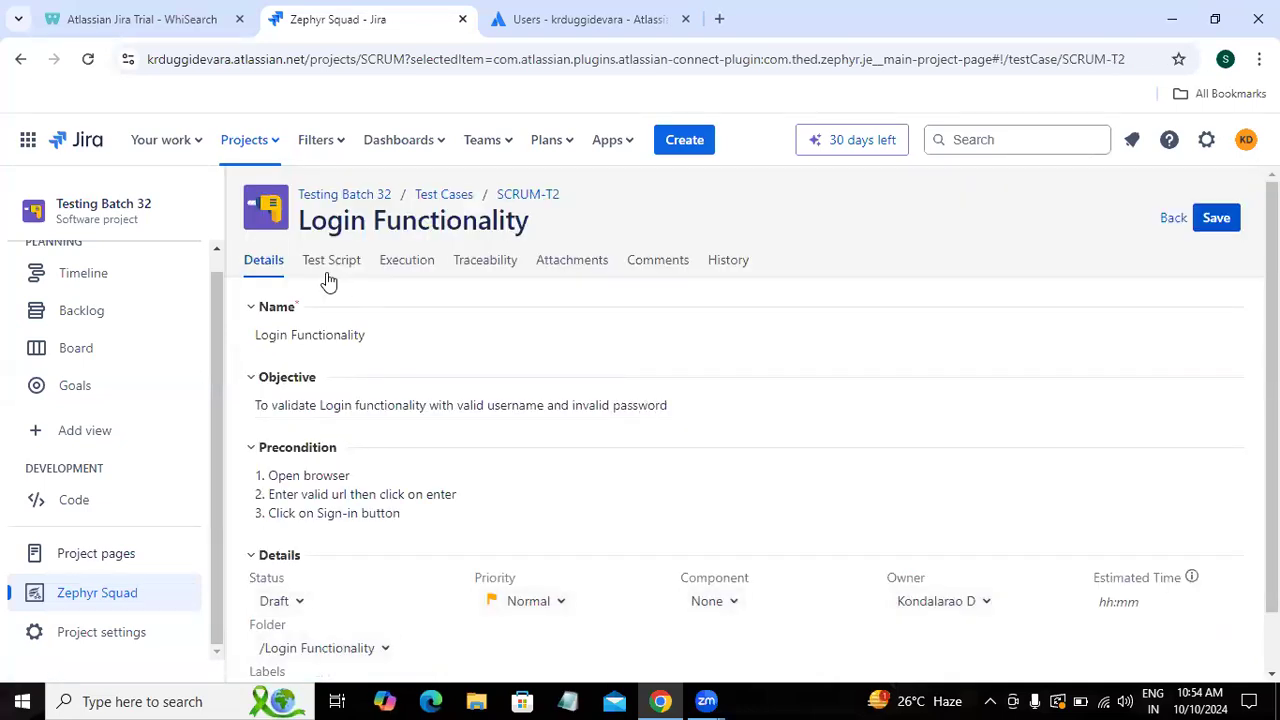
Step: Write script step 1 'Enter Username in the username text field' with a sample e-mail, expecting 'Username should be entered'
click(330, 262)
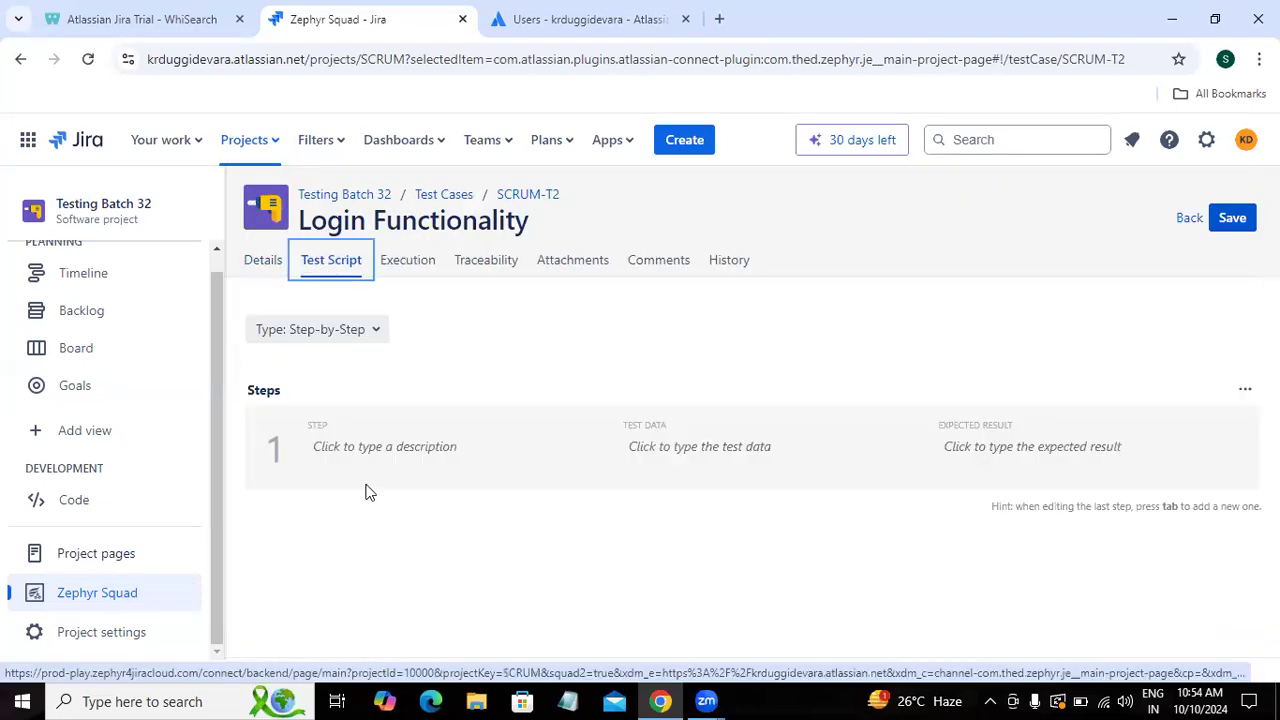
click(394, 451)
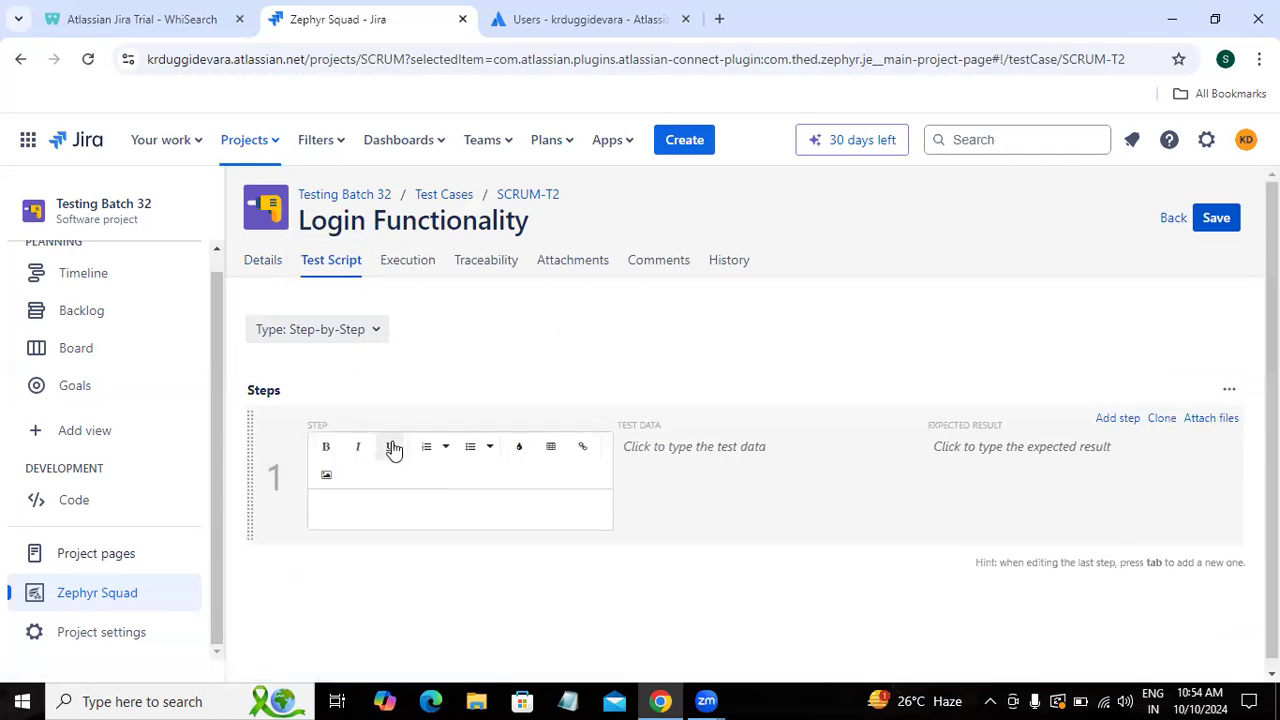
text(Enter use)
key(BackSpace)
key(BackSpace)
key(BackSpace)
text(Use)
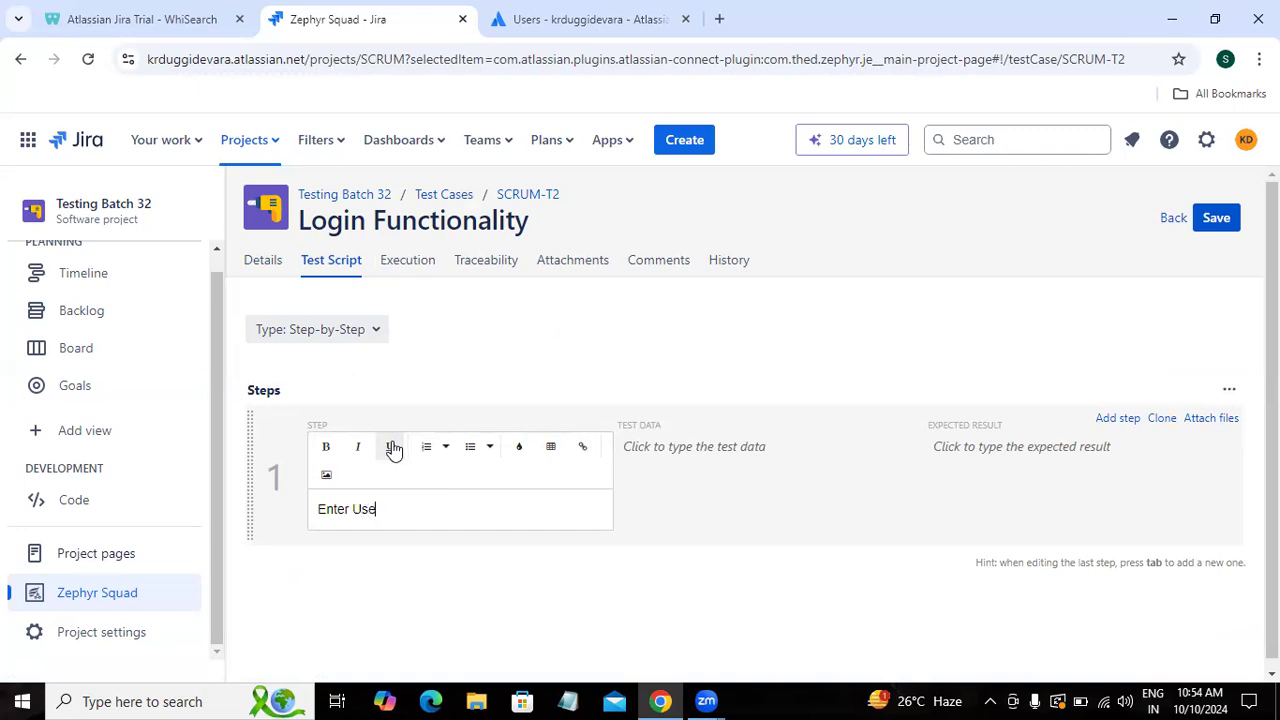
text(rname in the username text field)
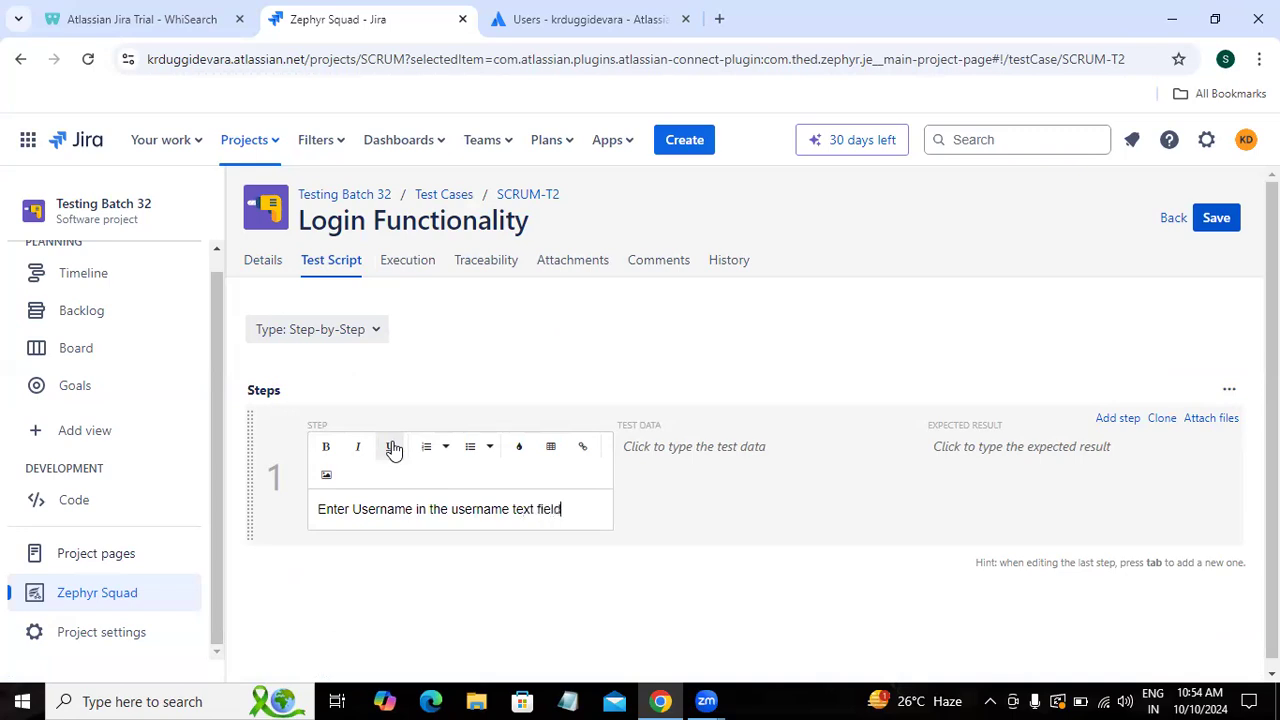
key(Tab)
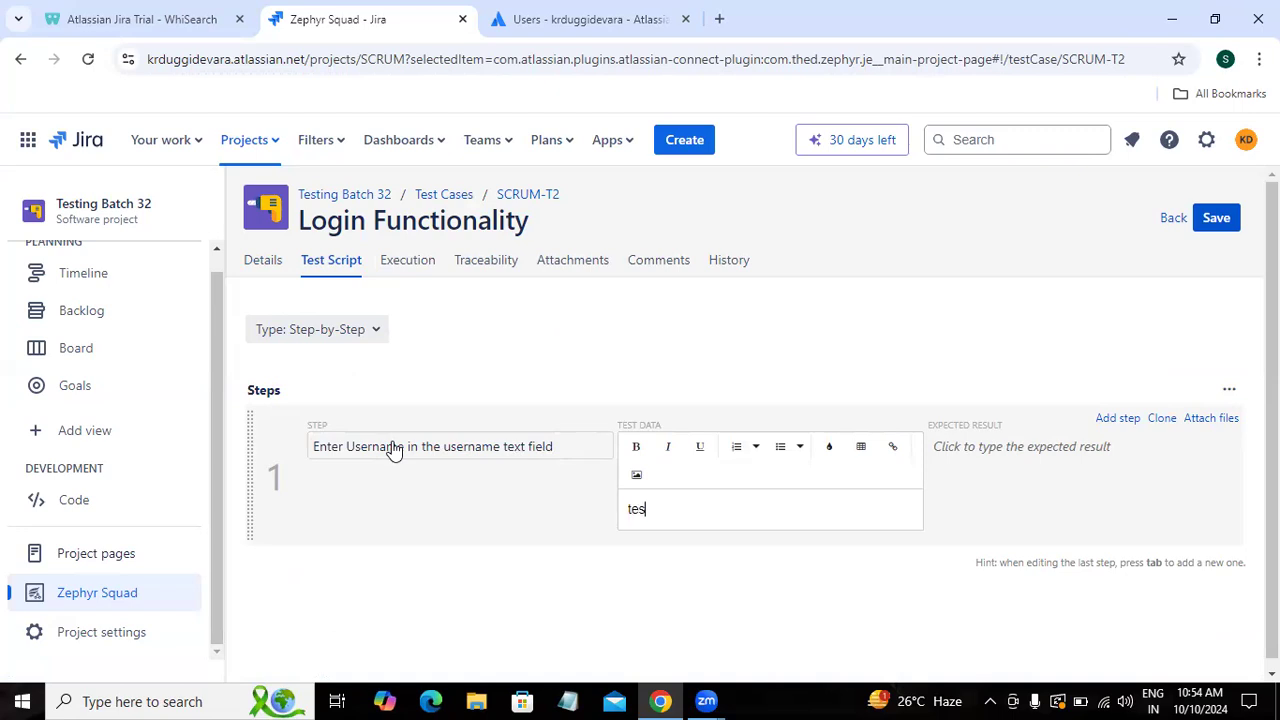
key(BackSpace)
key(BackSpace)
text(23@gmail.com)
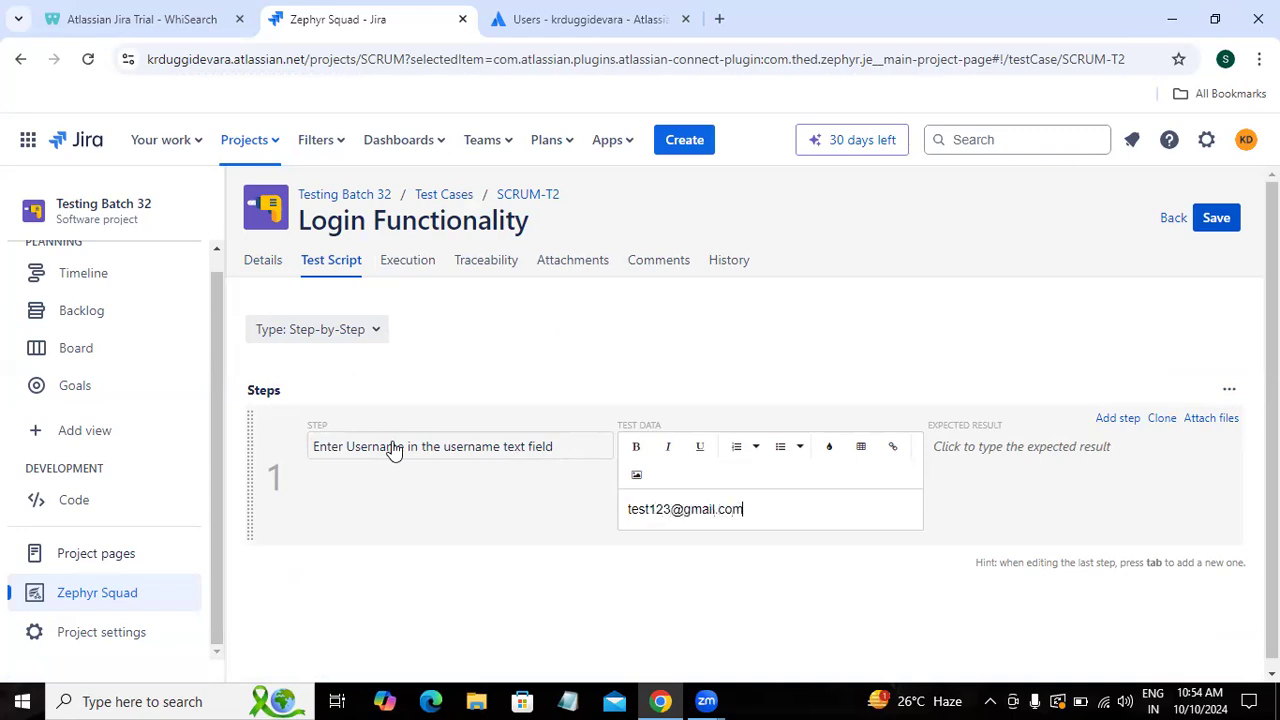
key(Tab)
text(U)
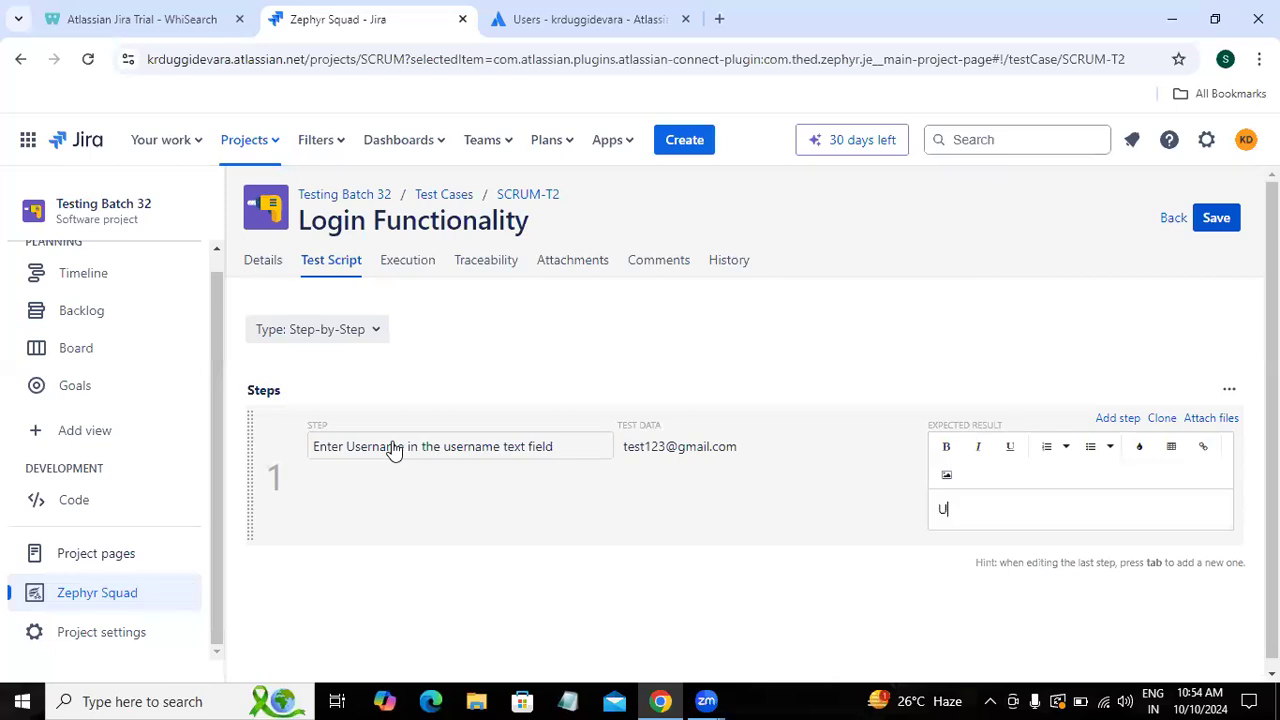
text(sername should be entered)
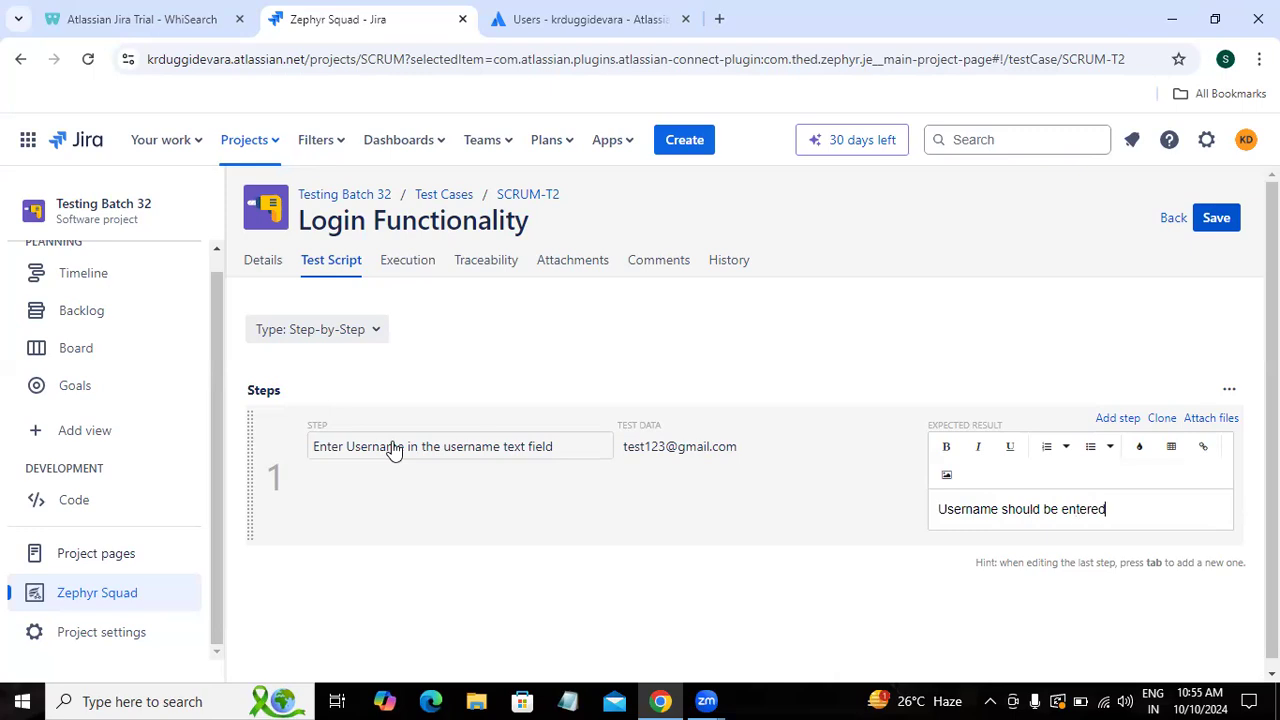
key(Tab)
Step: Add step 2 'Enter Password in the password text field' with a sample password, expecting 'Password should be entered'
text(Enter)
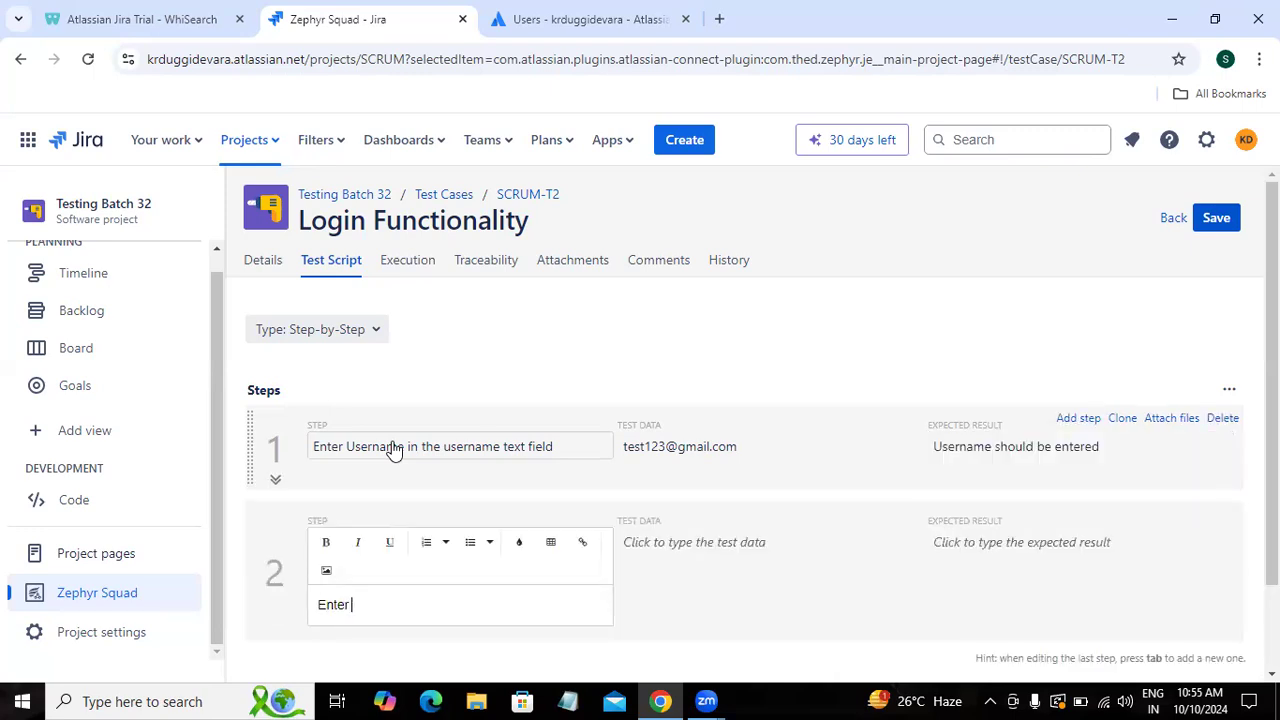
text( Password in the passwo)
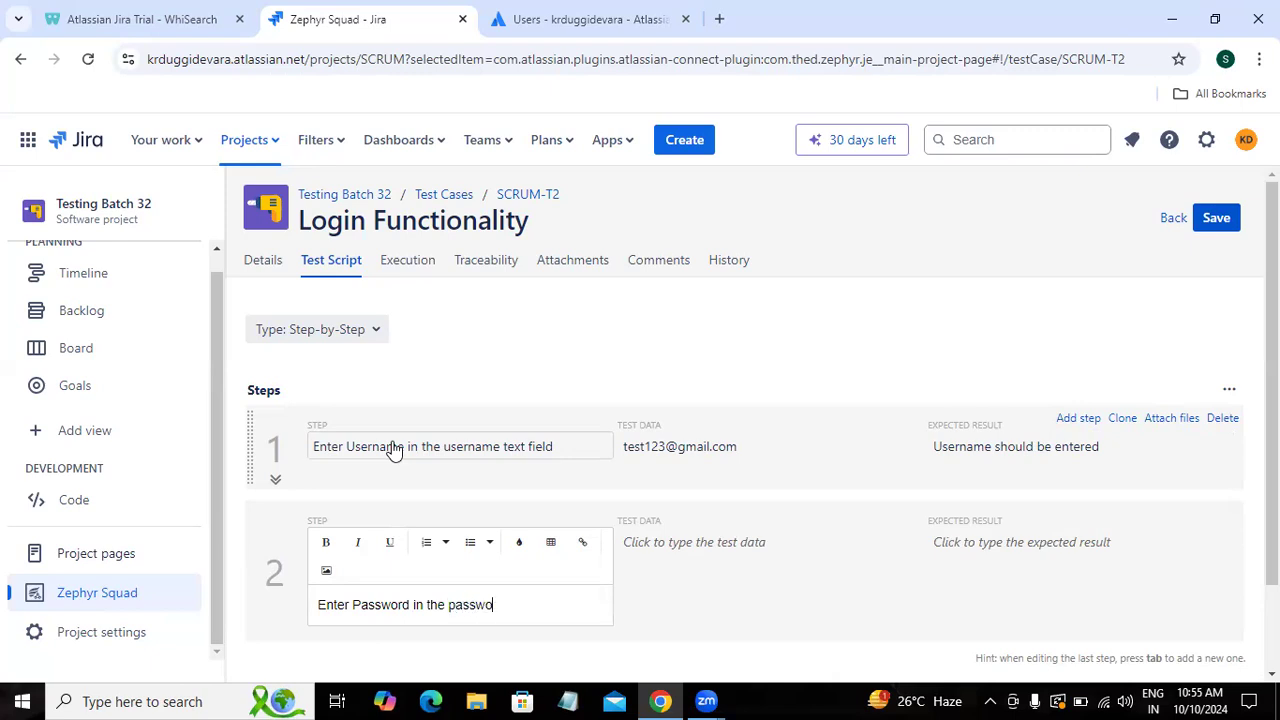
text(rd text field)
key(Tab)
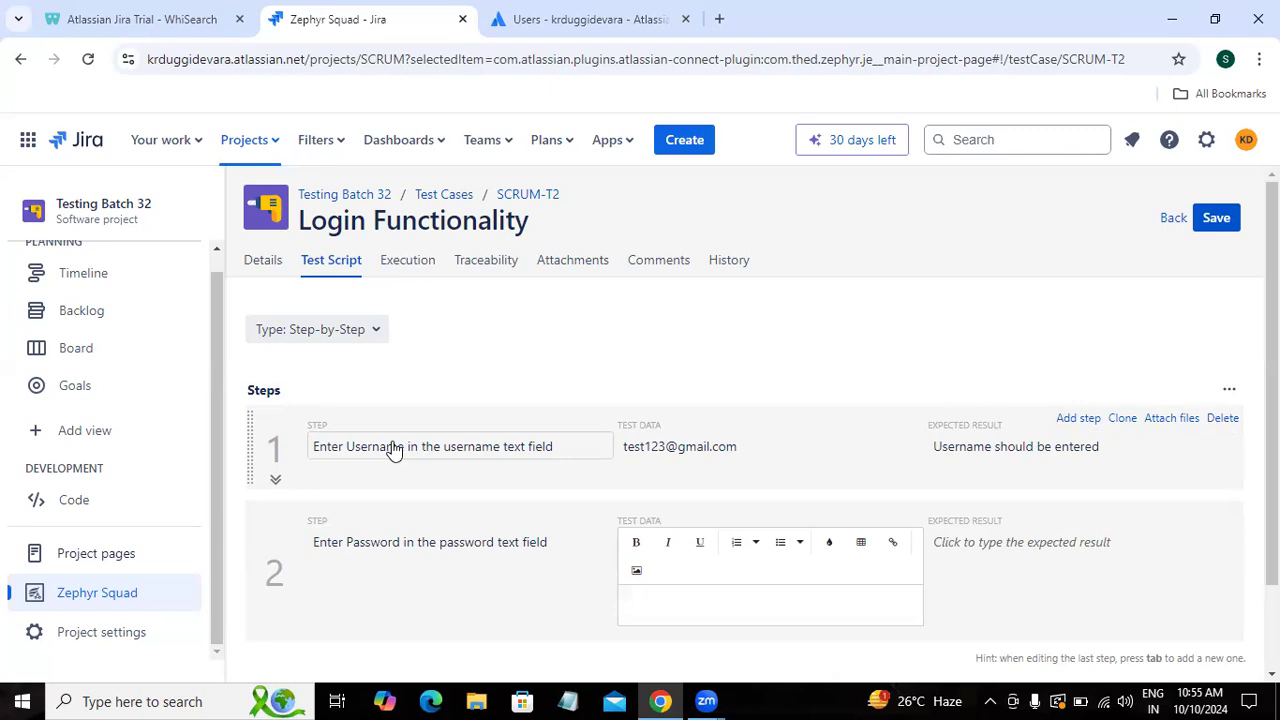
text(test12)
key(Tab)
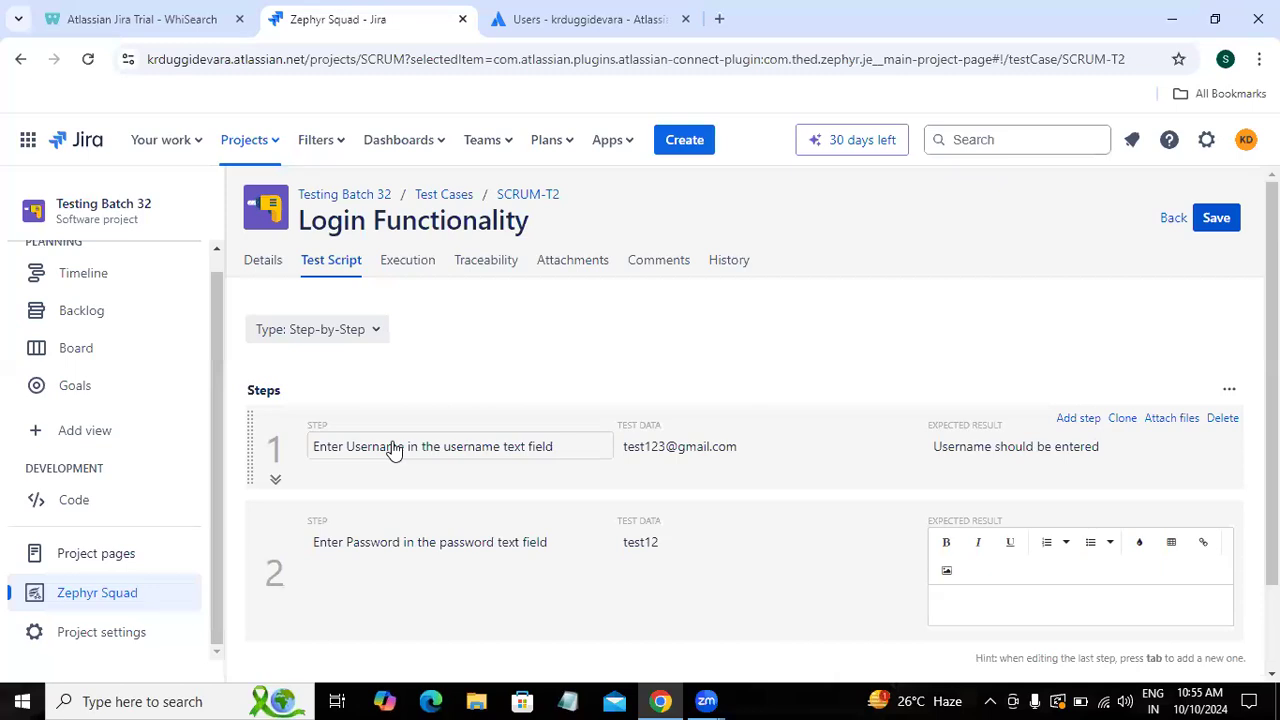
text(Password should be ente)
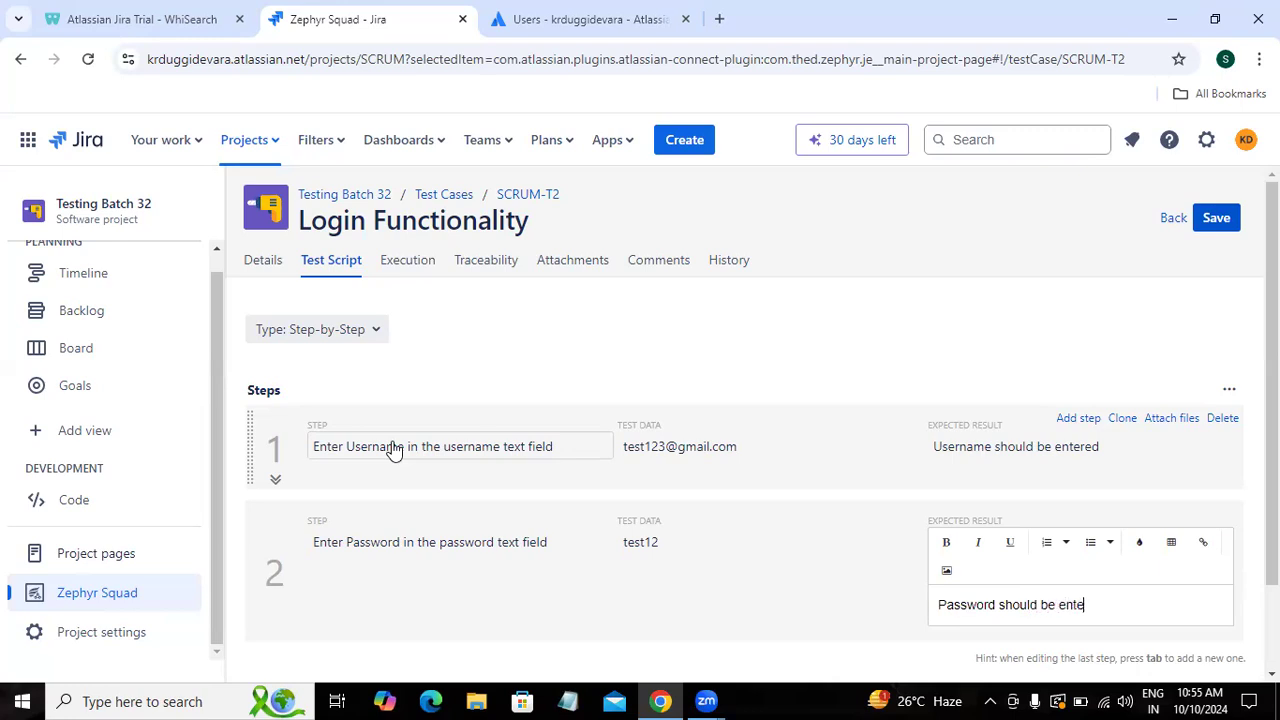
text(red)
key(Tab)
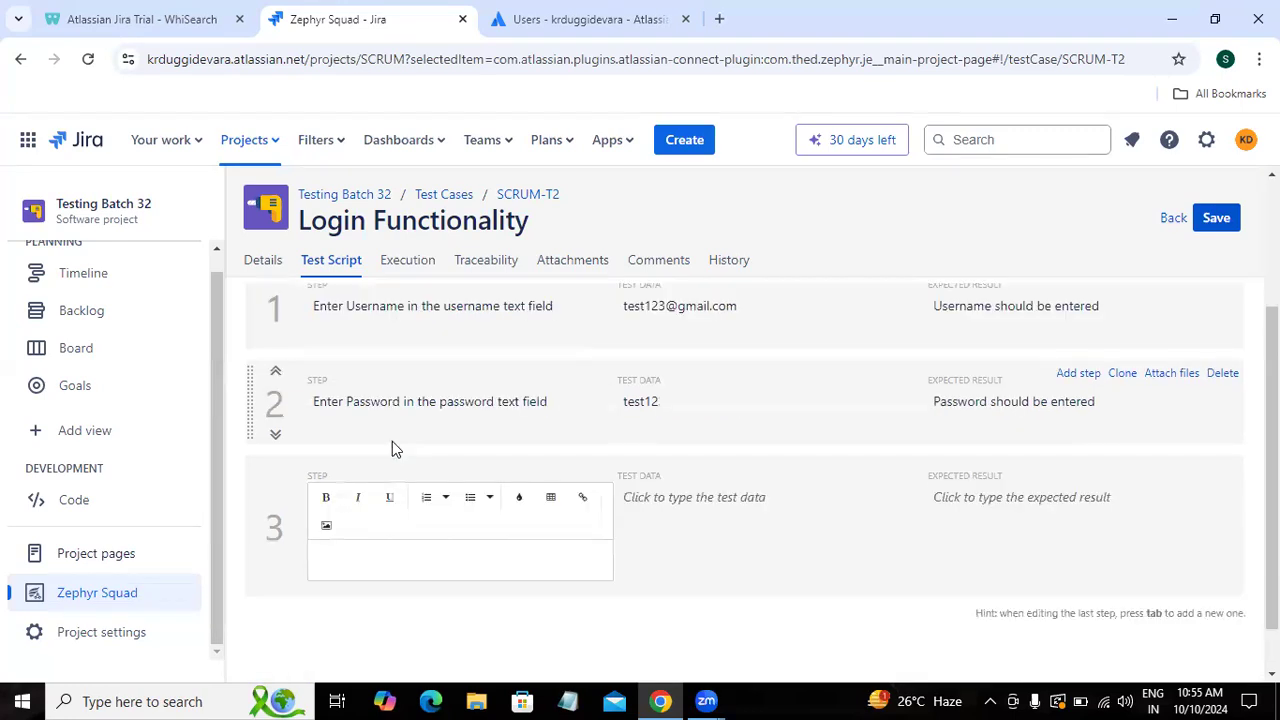
Step: Add step 3 'Click on Login button', expecting a 'Please enter valid password' error or pop-up message
text(Click on Login button)
key(Tab)
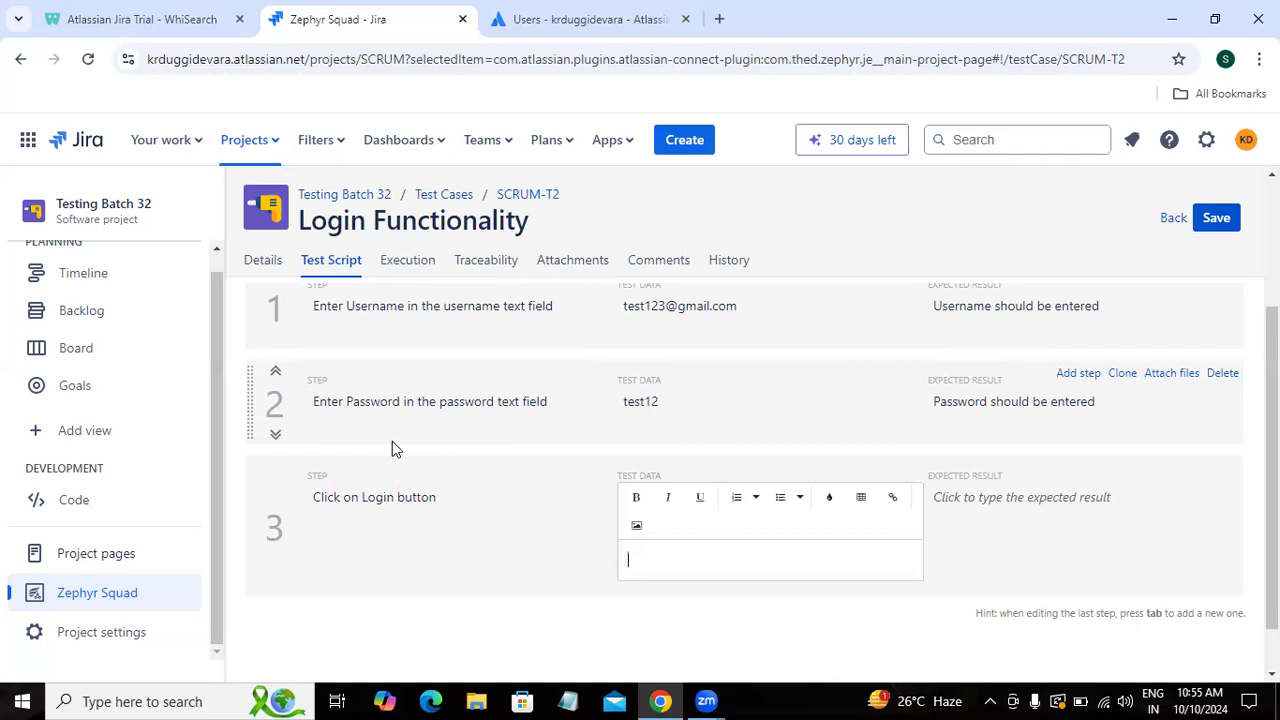
key(Tab)
text(Erro)
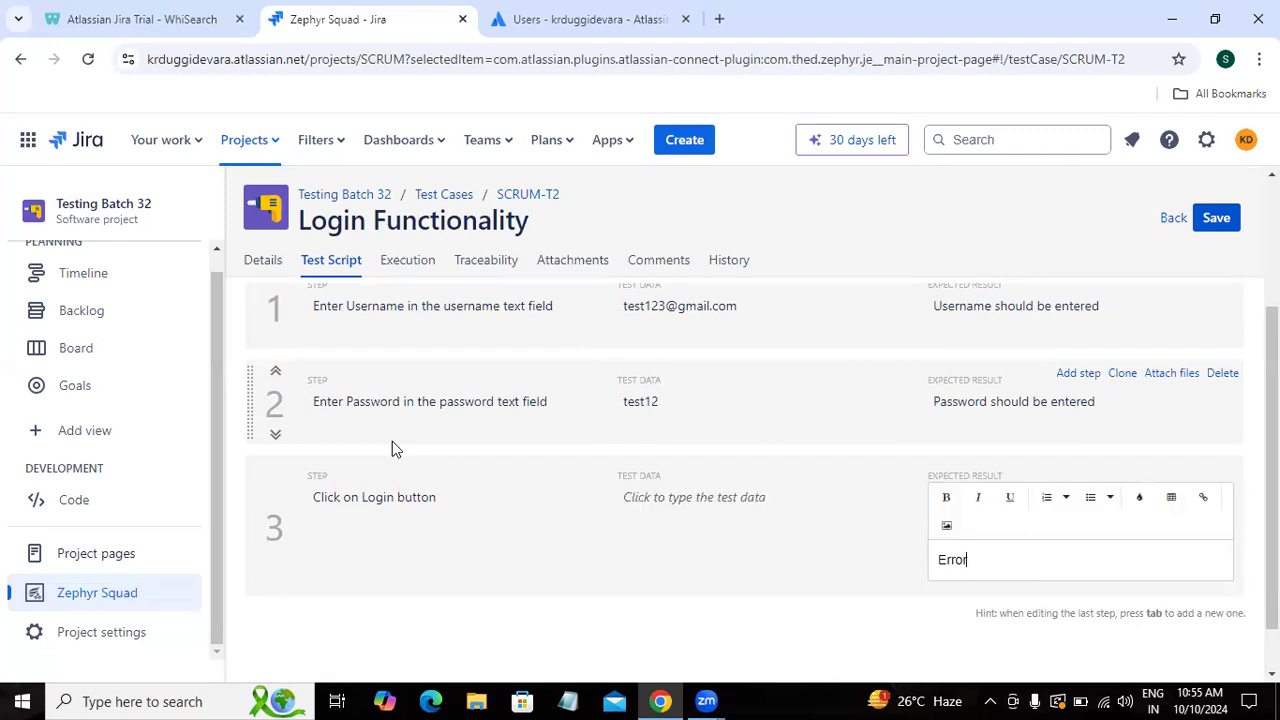
text(r message should be display like "Please ent)
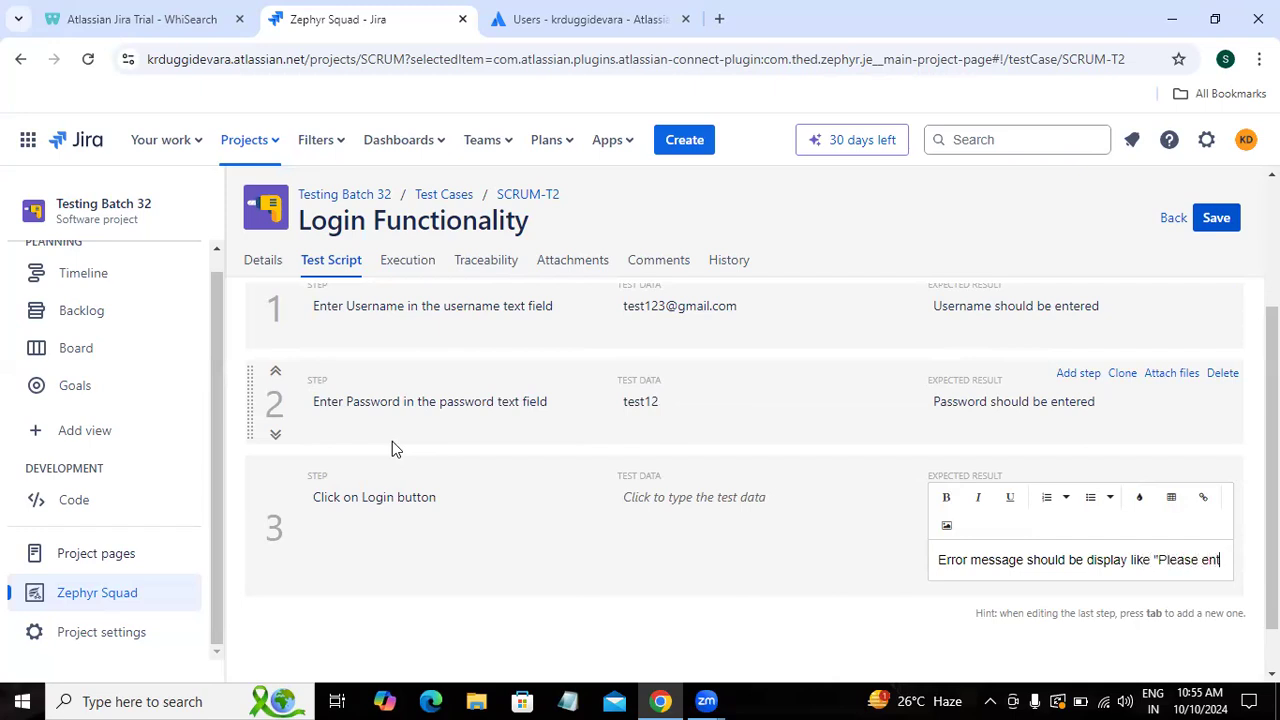
text(er valid)
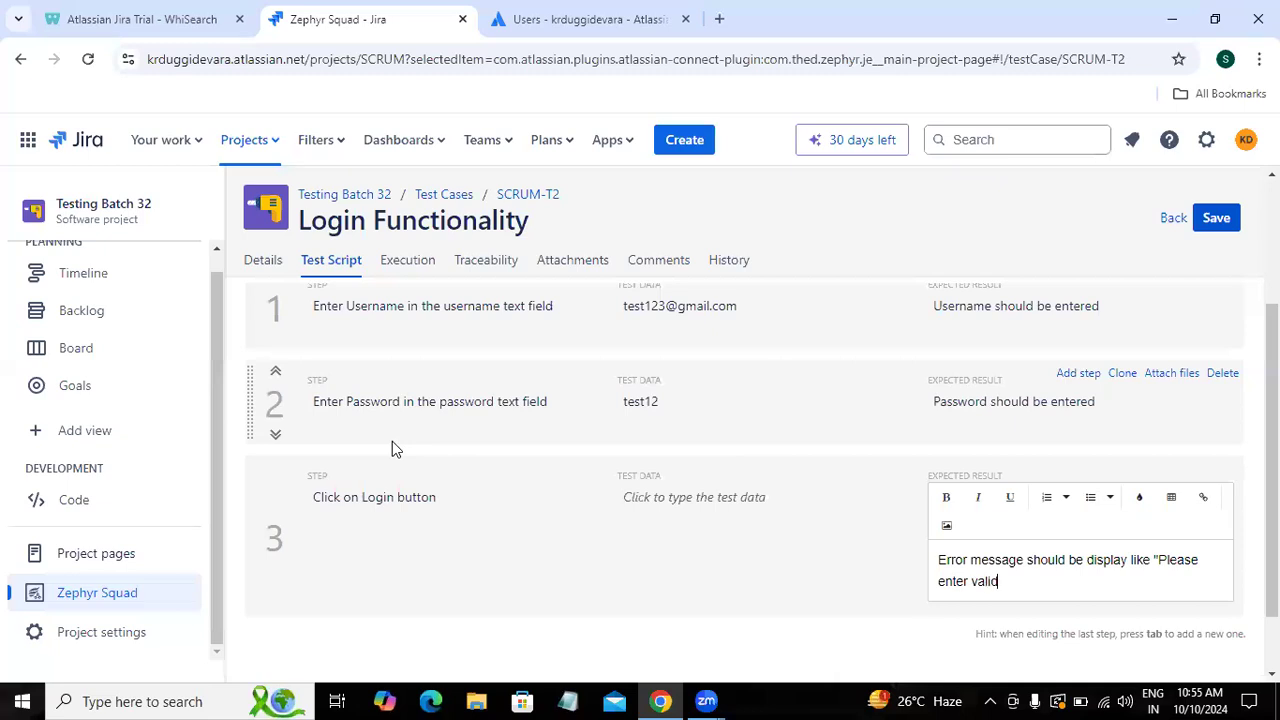
text( password)
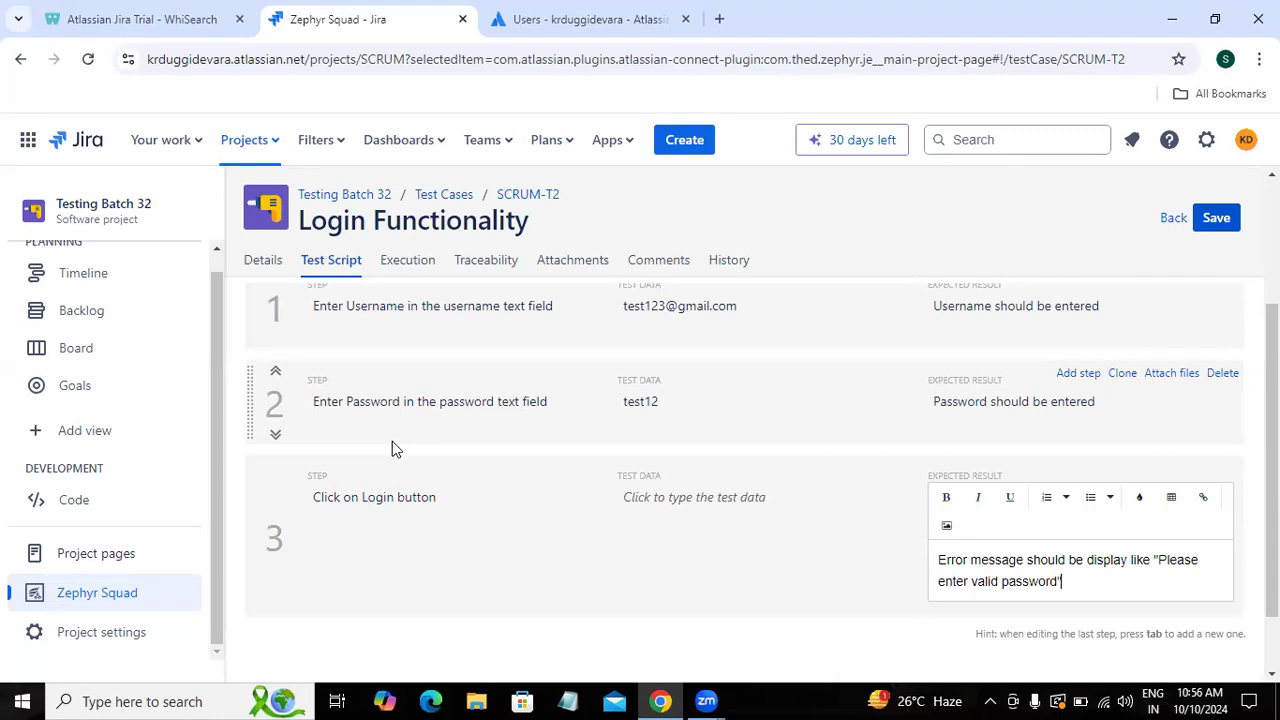
text(or Pop up message should be display)
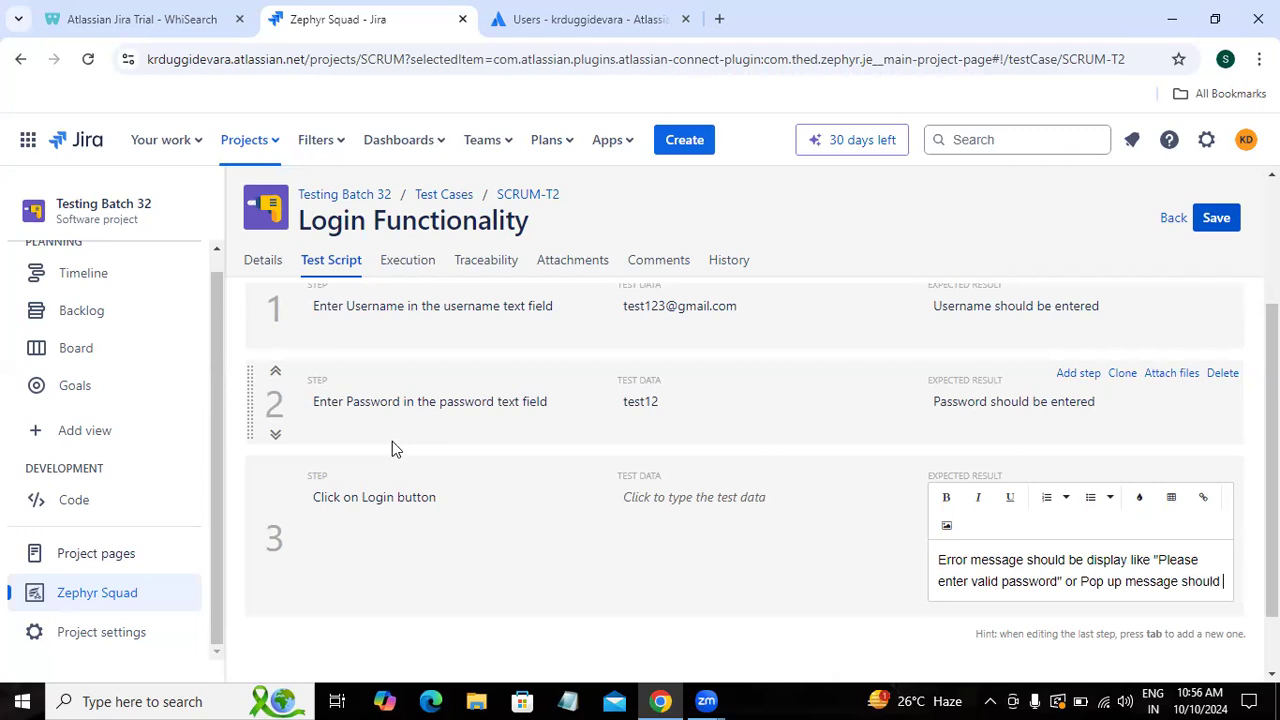
text( like "Please e)
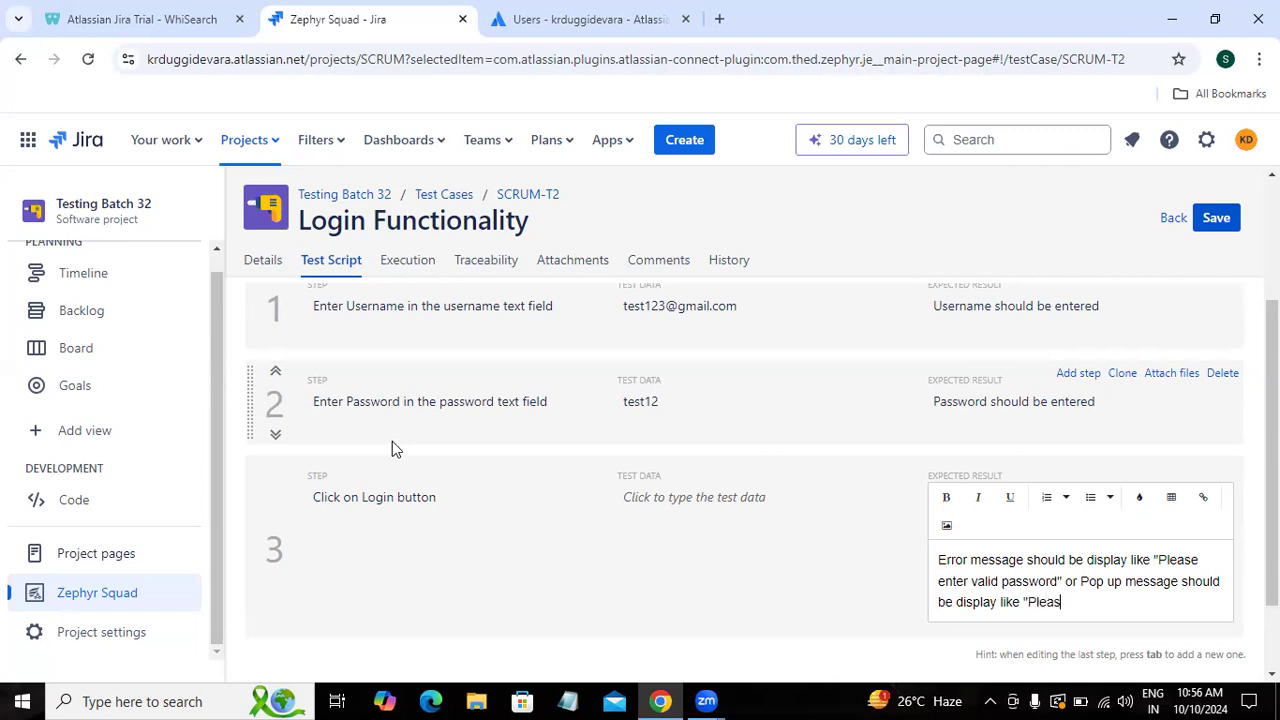
text(nter valid password)
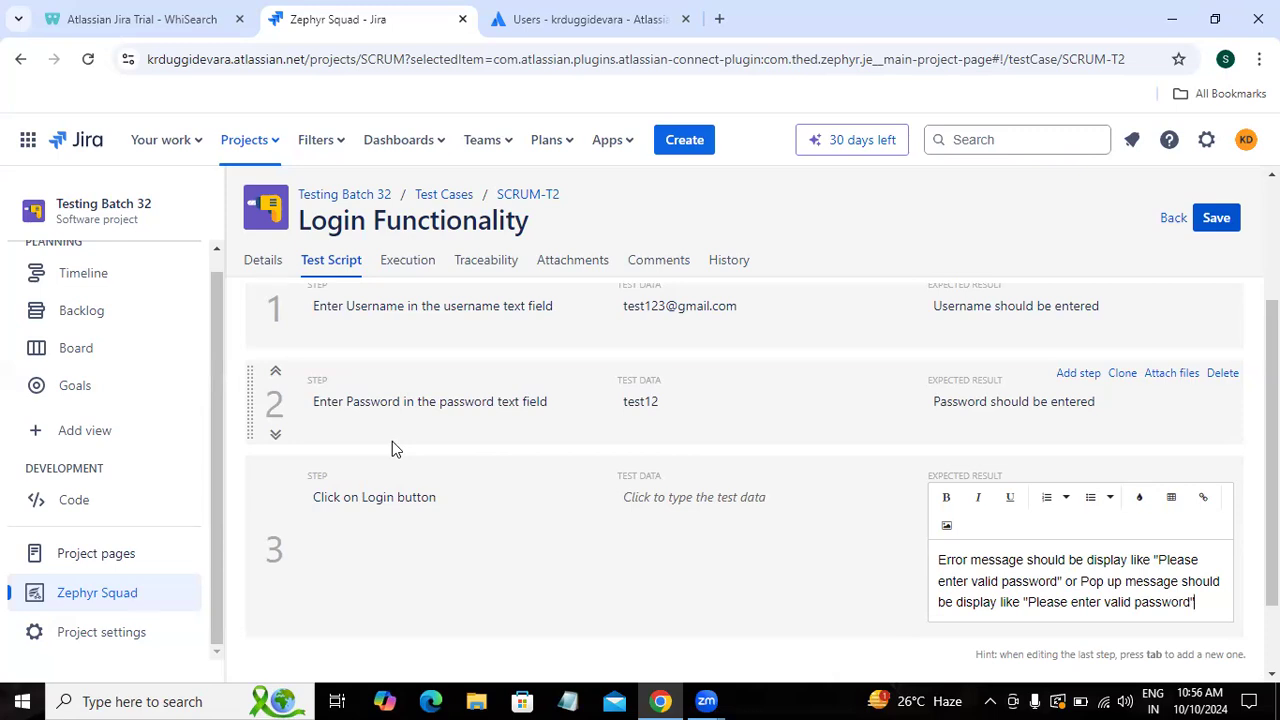
Step: Save SCRUM-T2 and go back to the test case list
click(1003, 214)
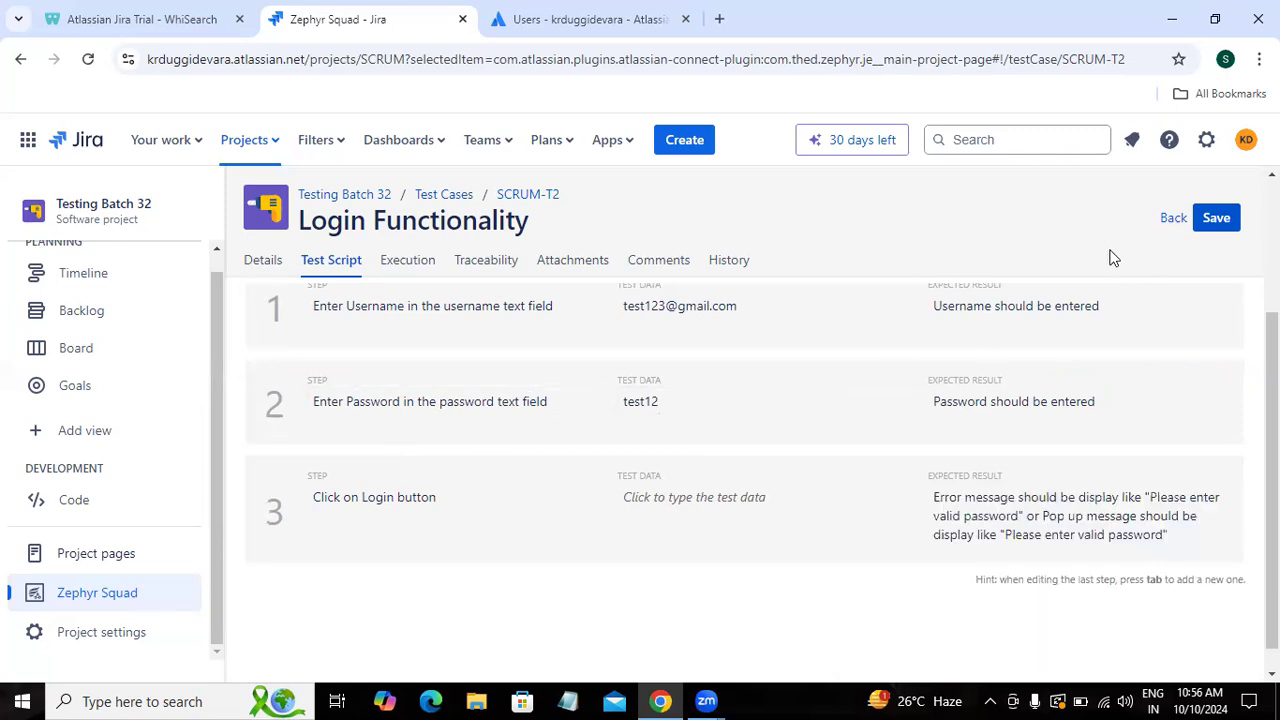
click(1216, 226)
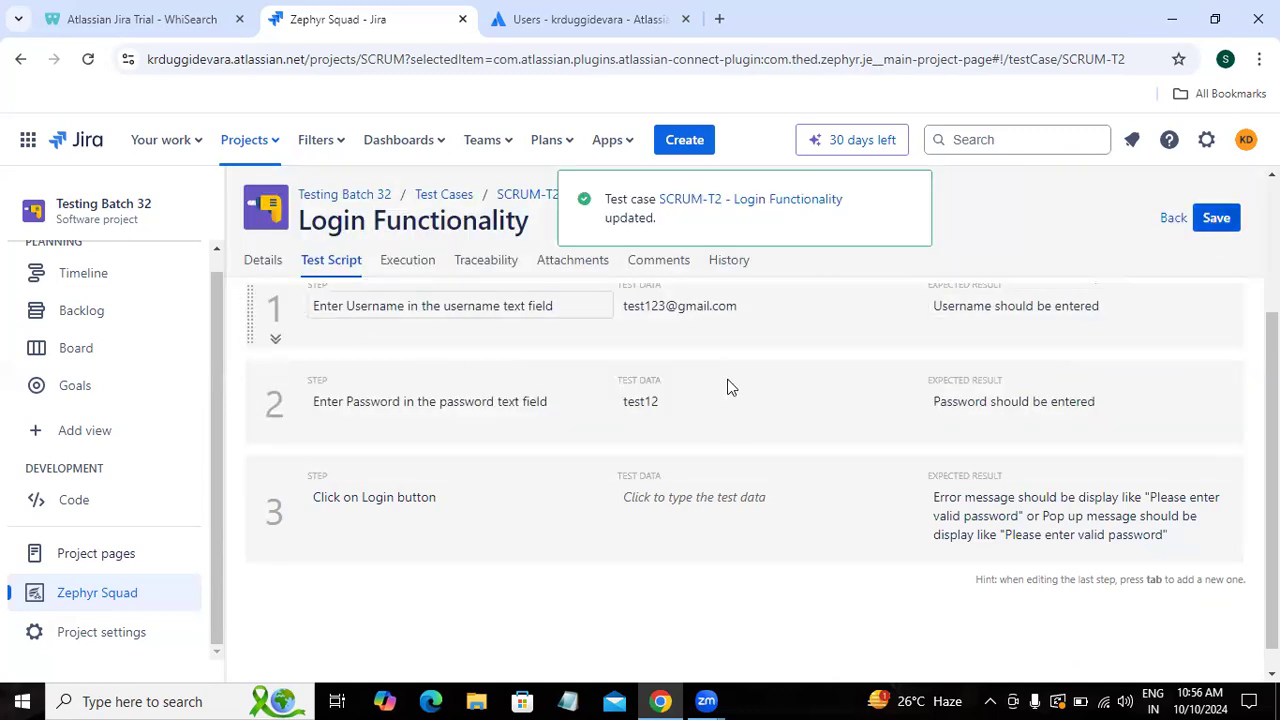
click(1172, 219)
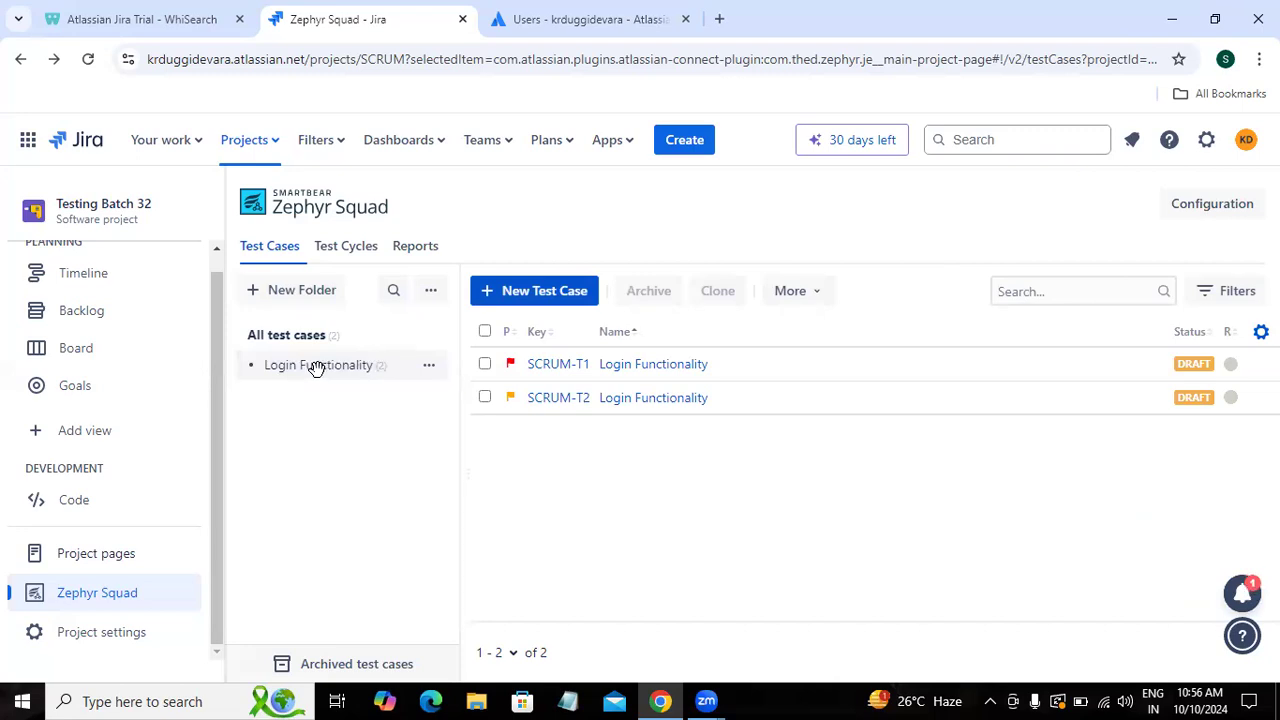
Step: Start a new 'Login functionality' test case with the objective of validating an invalid username with a valid password
click(549, 296)
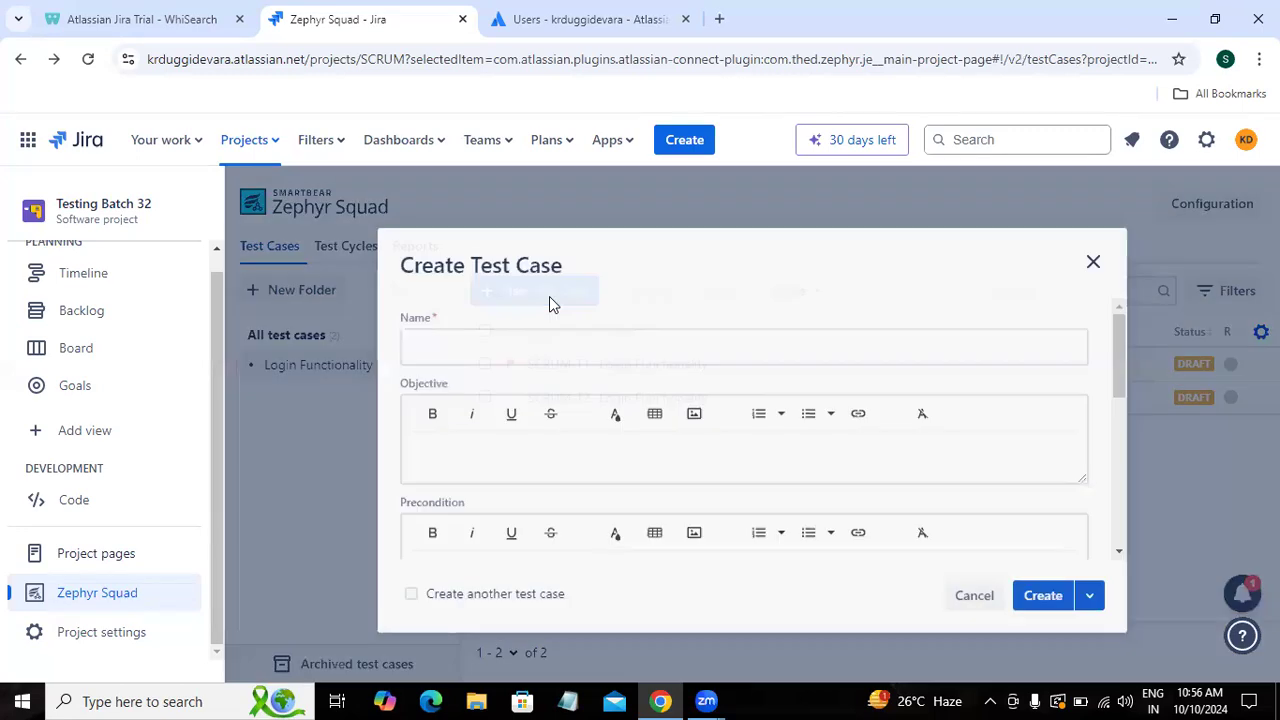
click(479, 328)
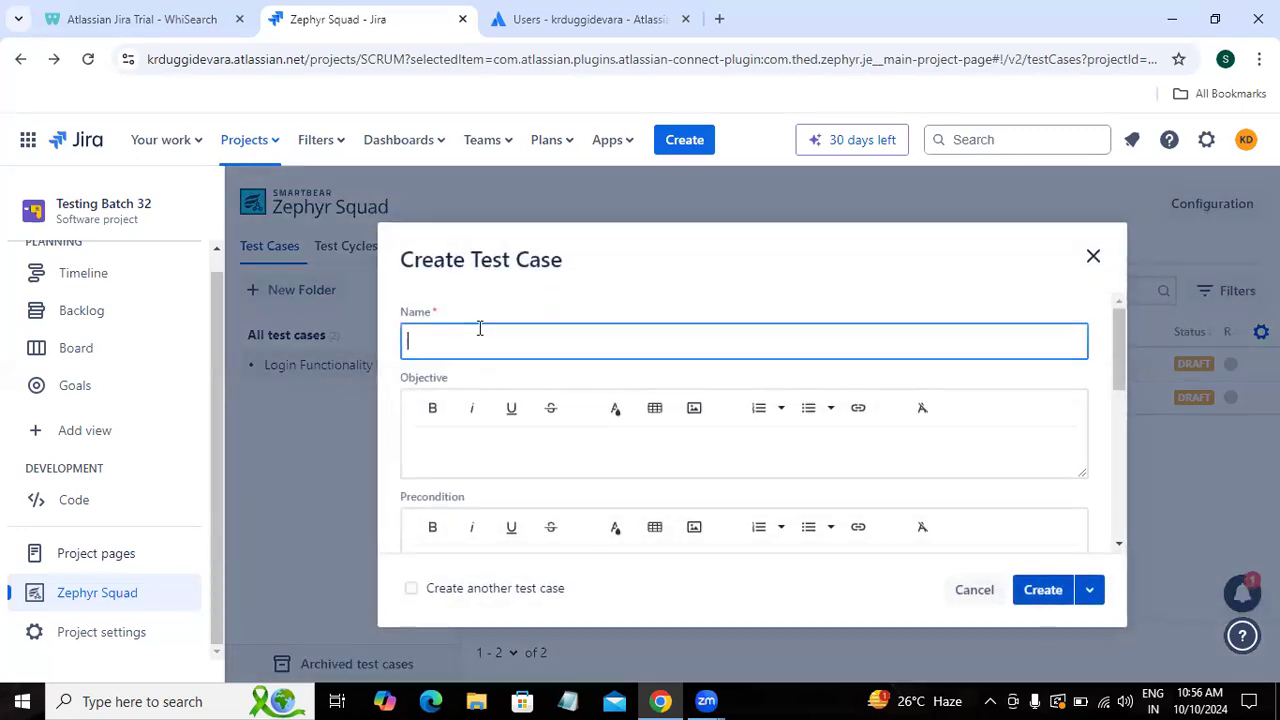
text(Login functionality)
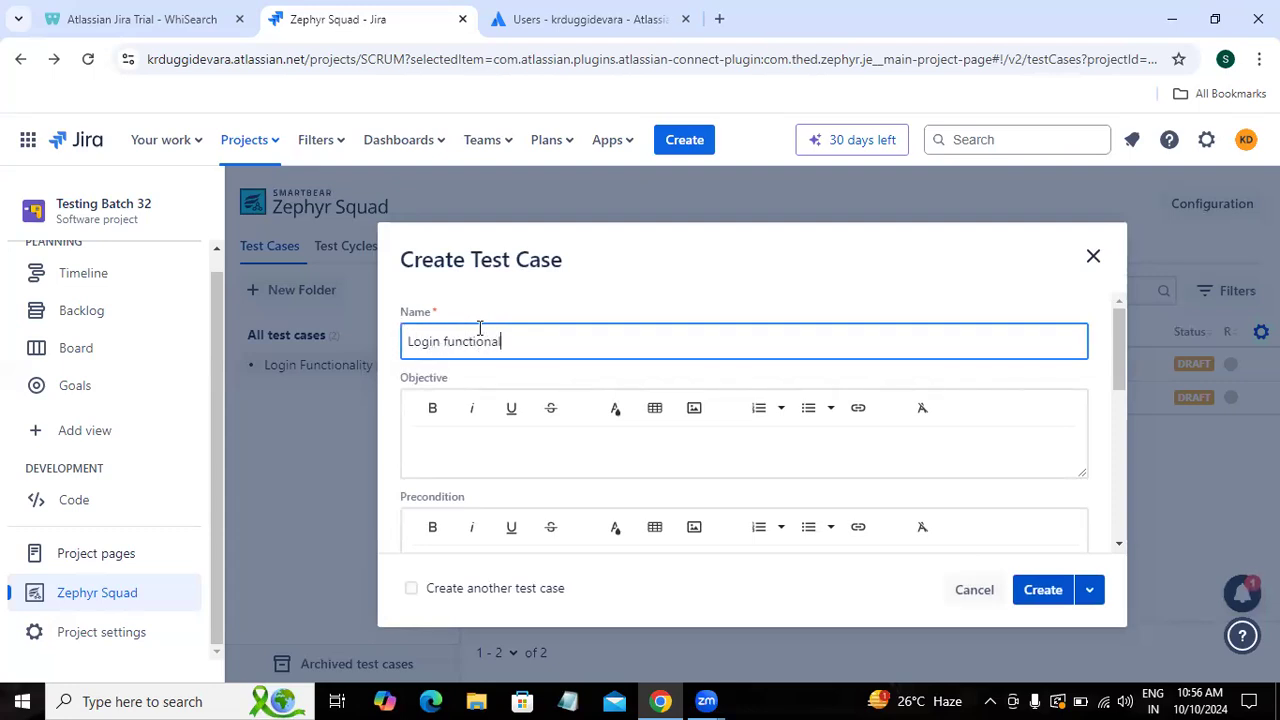
click(463, 431)
text(To)
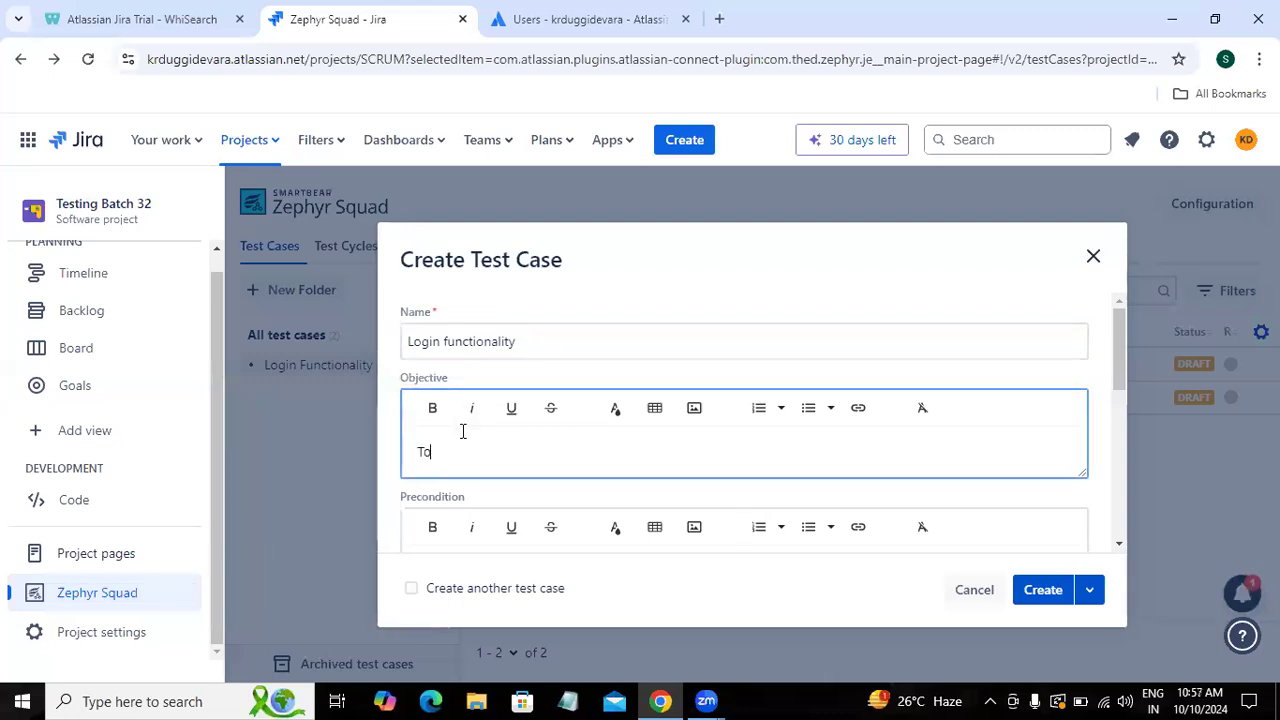
text( validat)
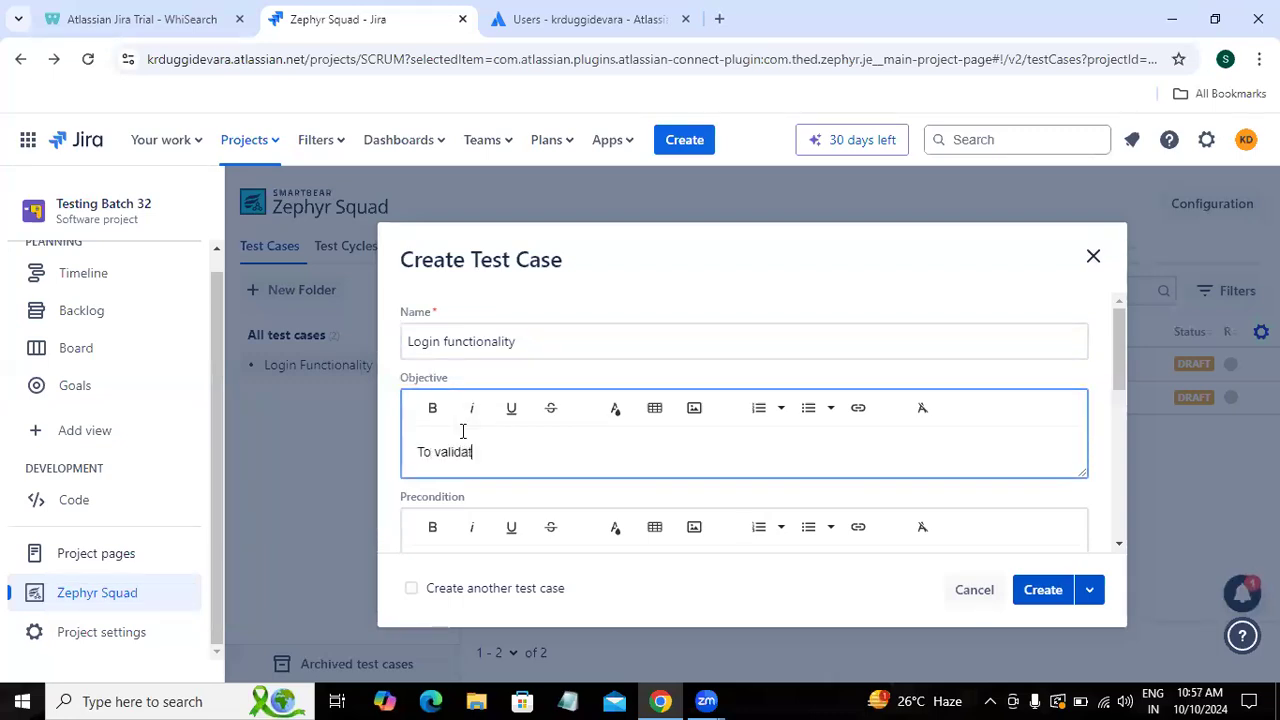
text(e login functionality with )
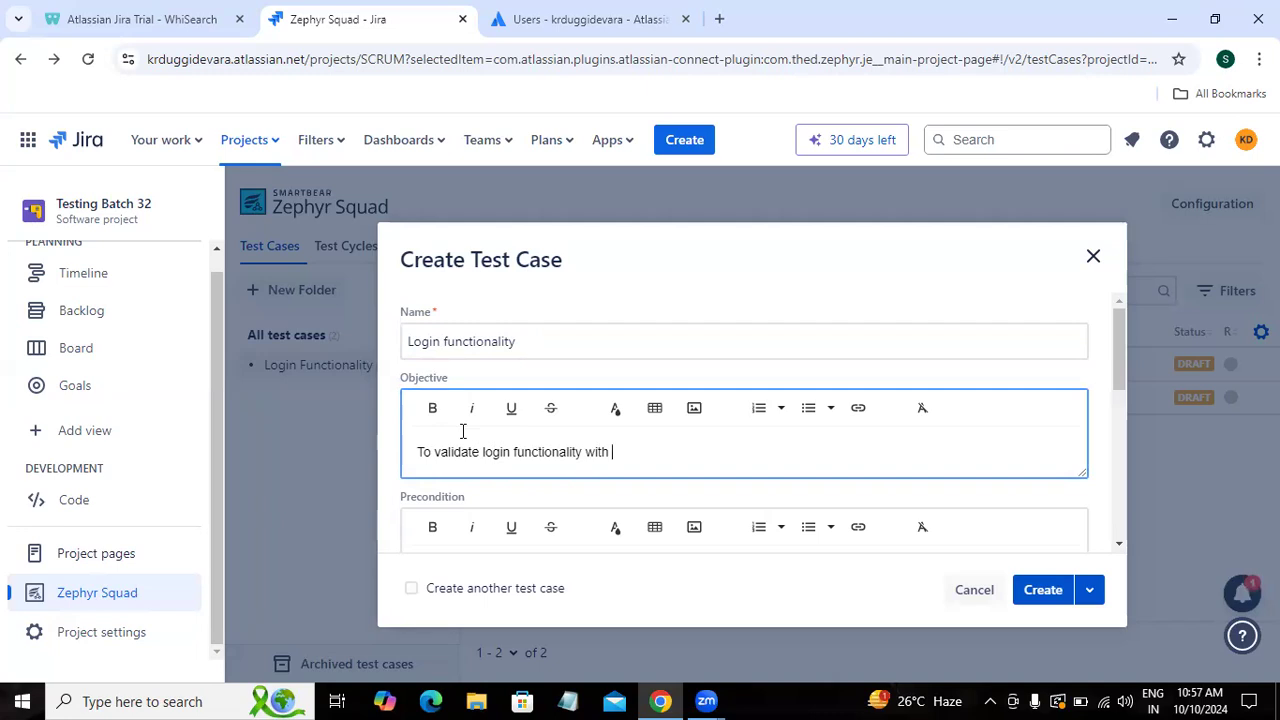
text(invalid username and valid )
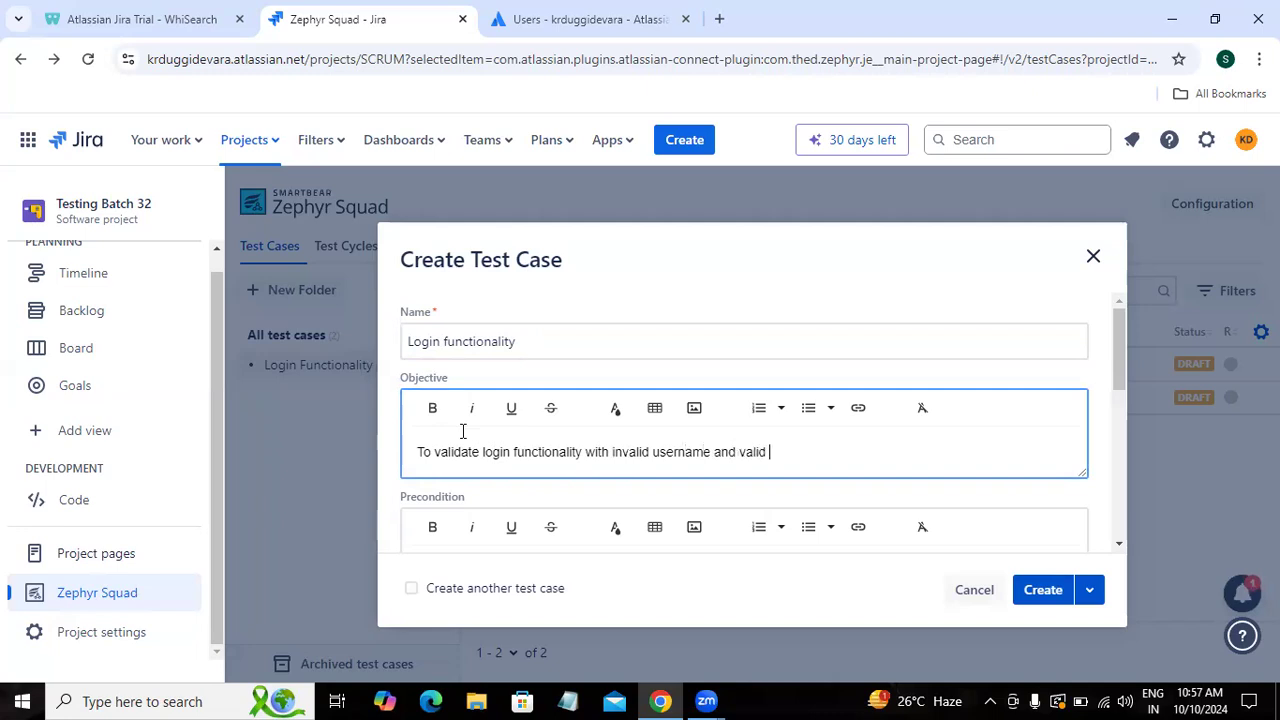
text(password)
Step: Enter preconditions '1. Open browser', '2. Enter valid url then click on enter', '3. Click on Sign-in button', then create it
scroll(1121, 371, down, 1)
click(600, 494)
text(1. )
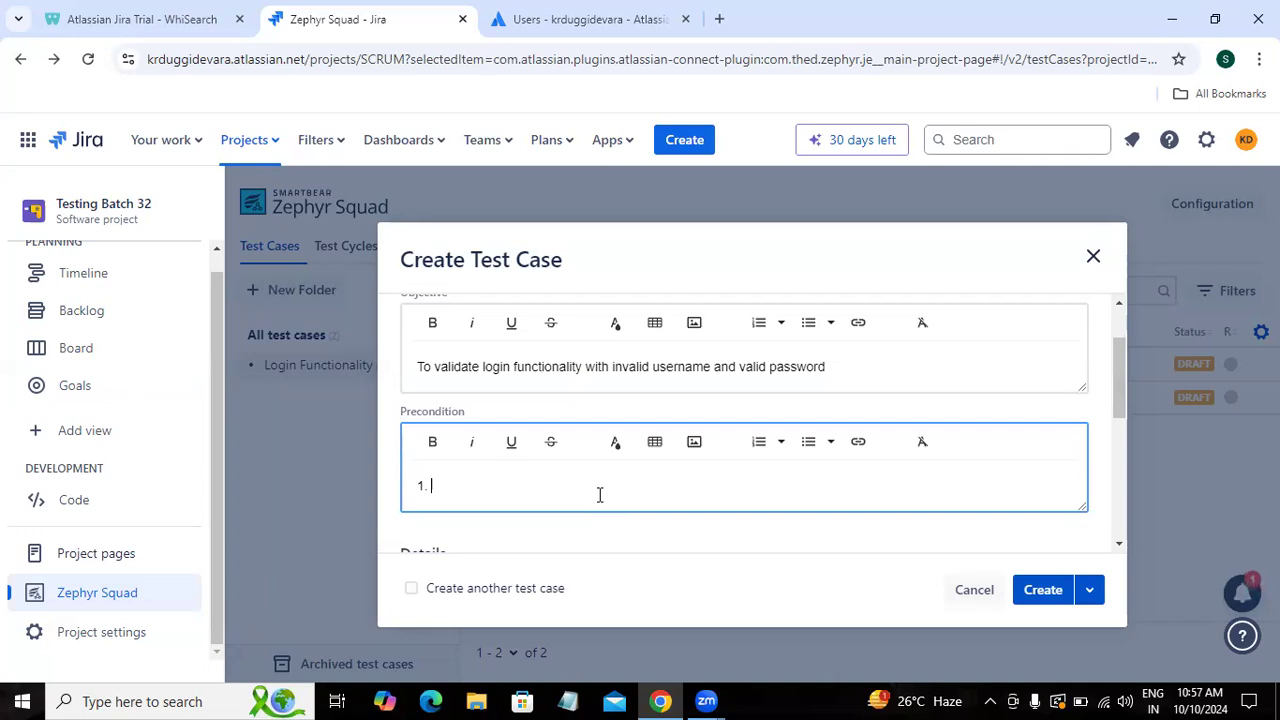
text(Open browser)
key(Return)
text(2. E)
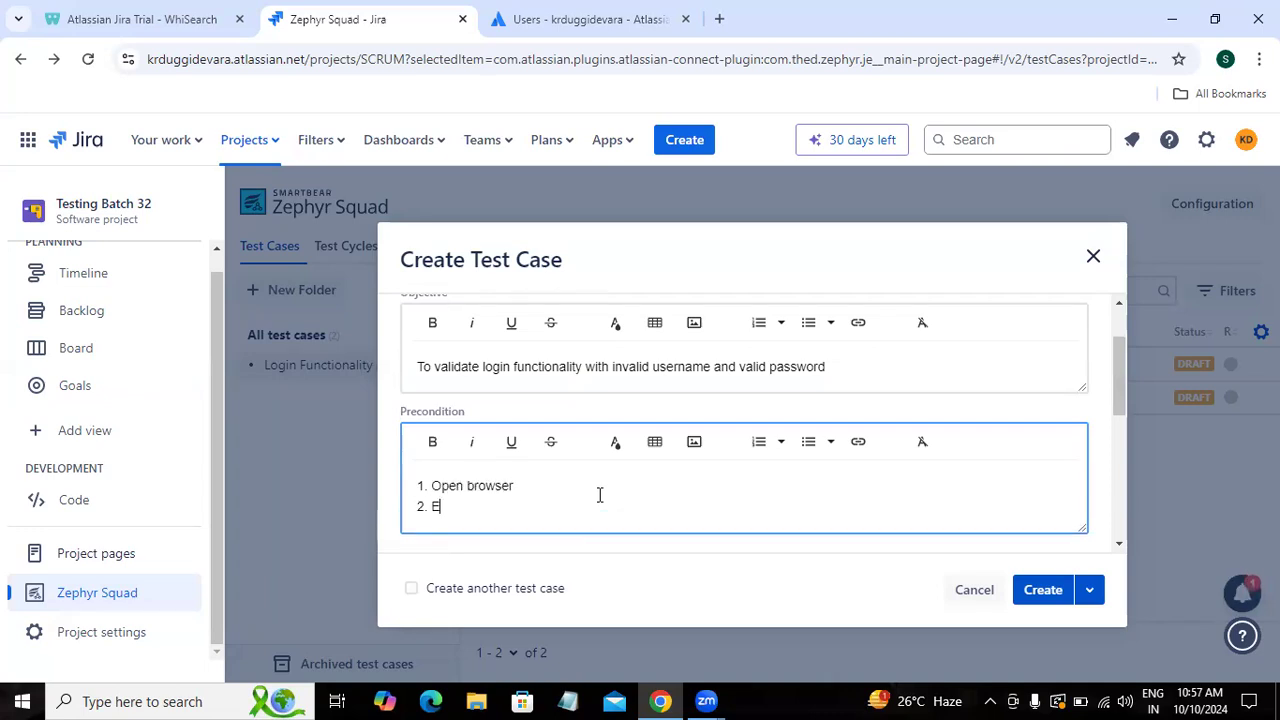
text(nter valid u)
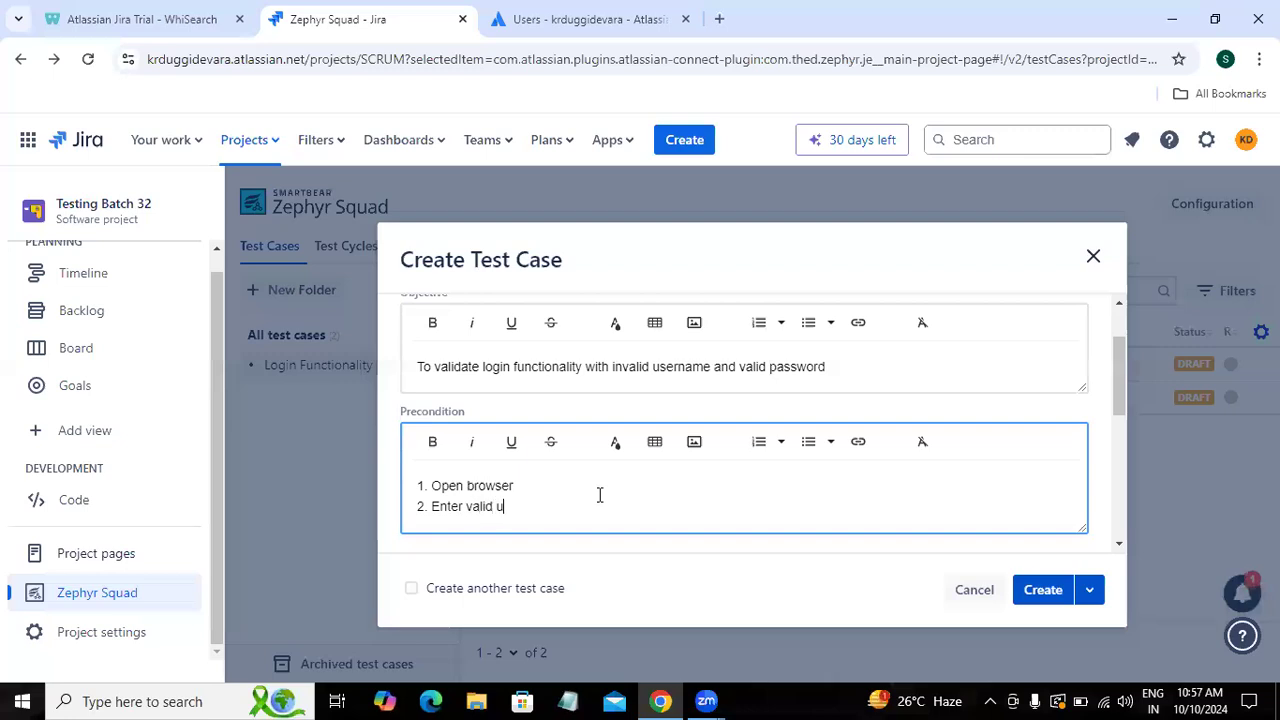
text(rl then click o)
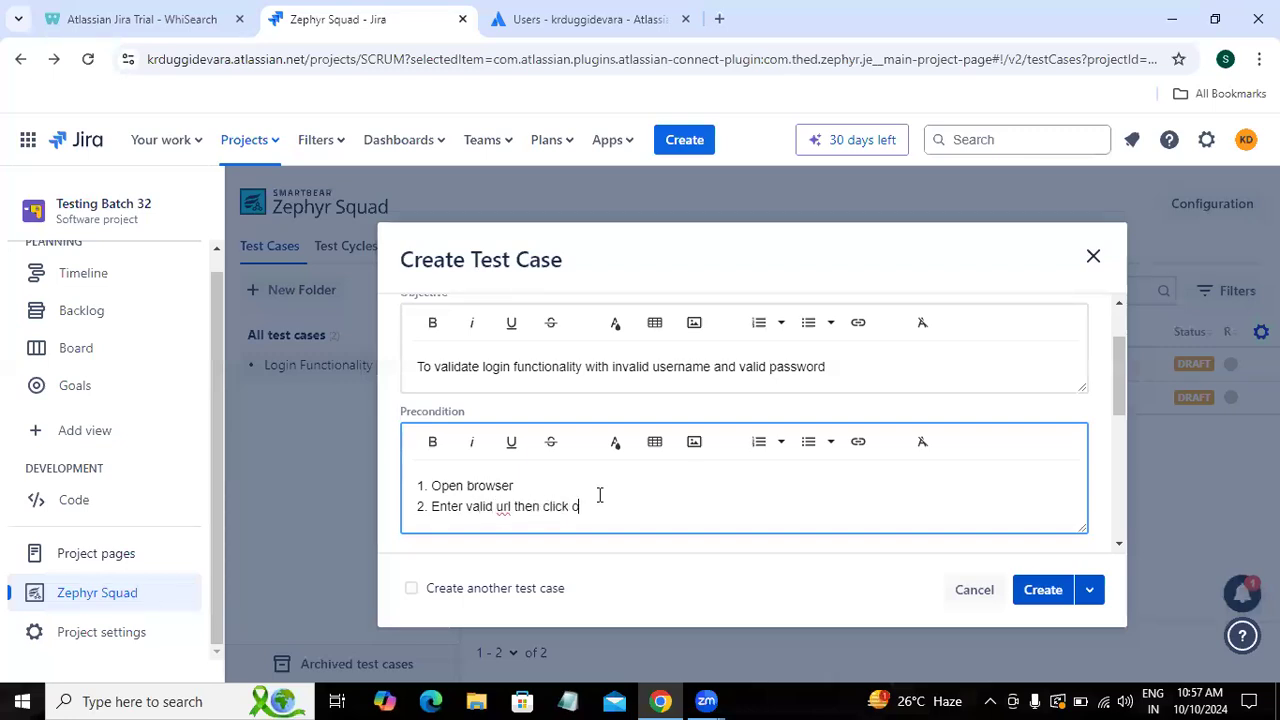
text(n enter)
key(Return)
text(3. )
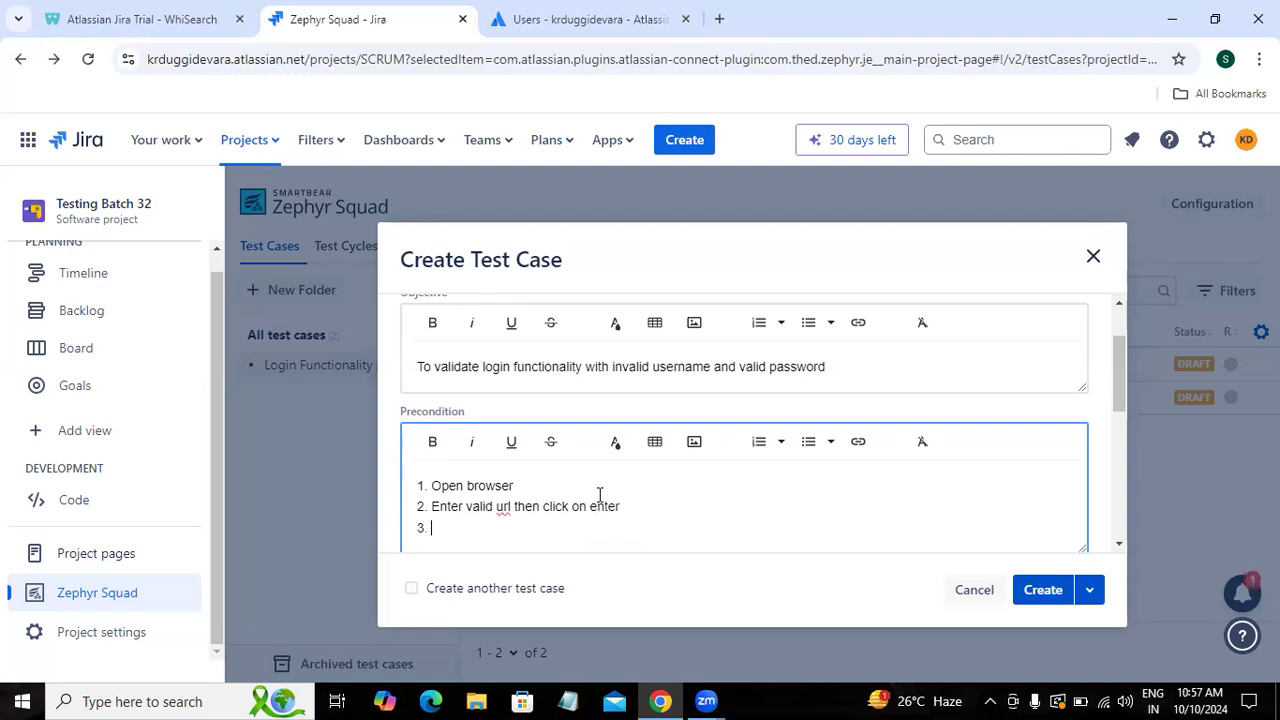
text(Click on Sign-in button)
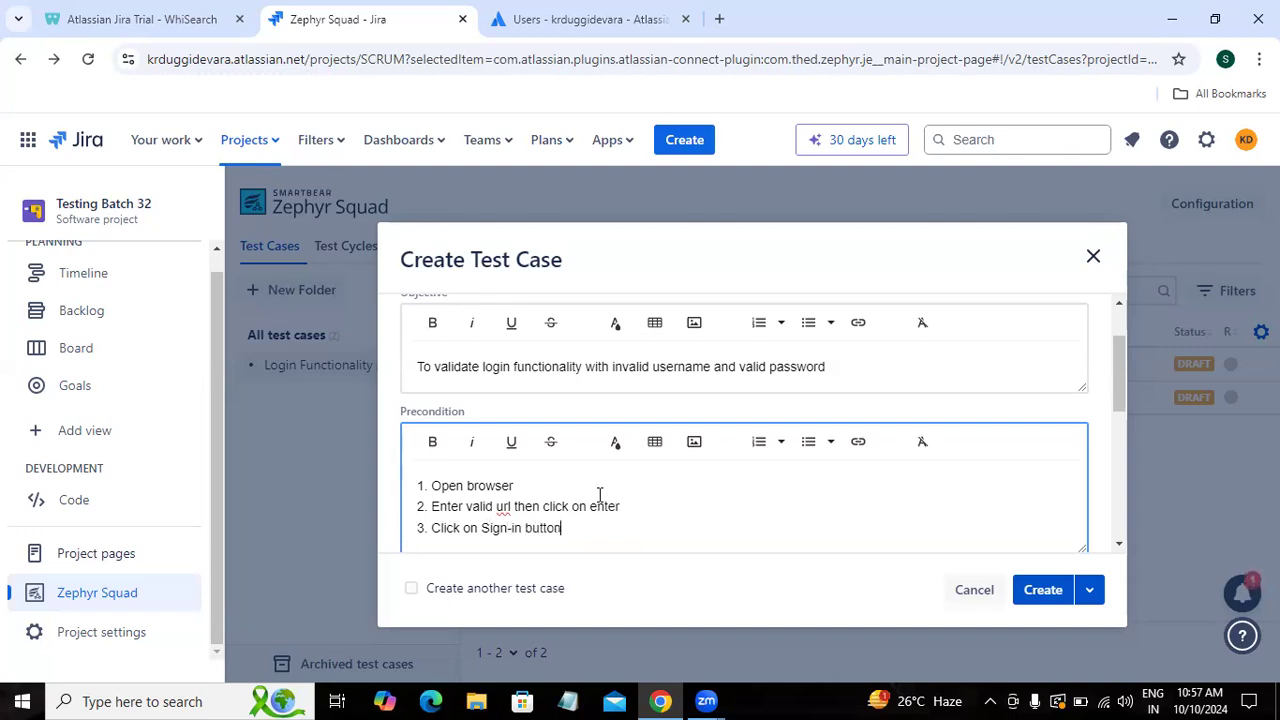
drag(1125, 392, 1128, 526)
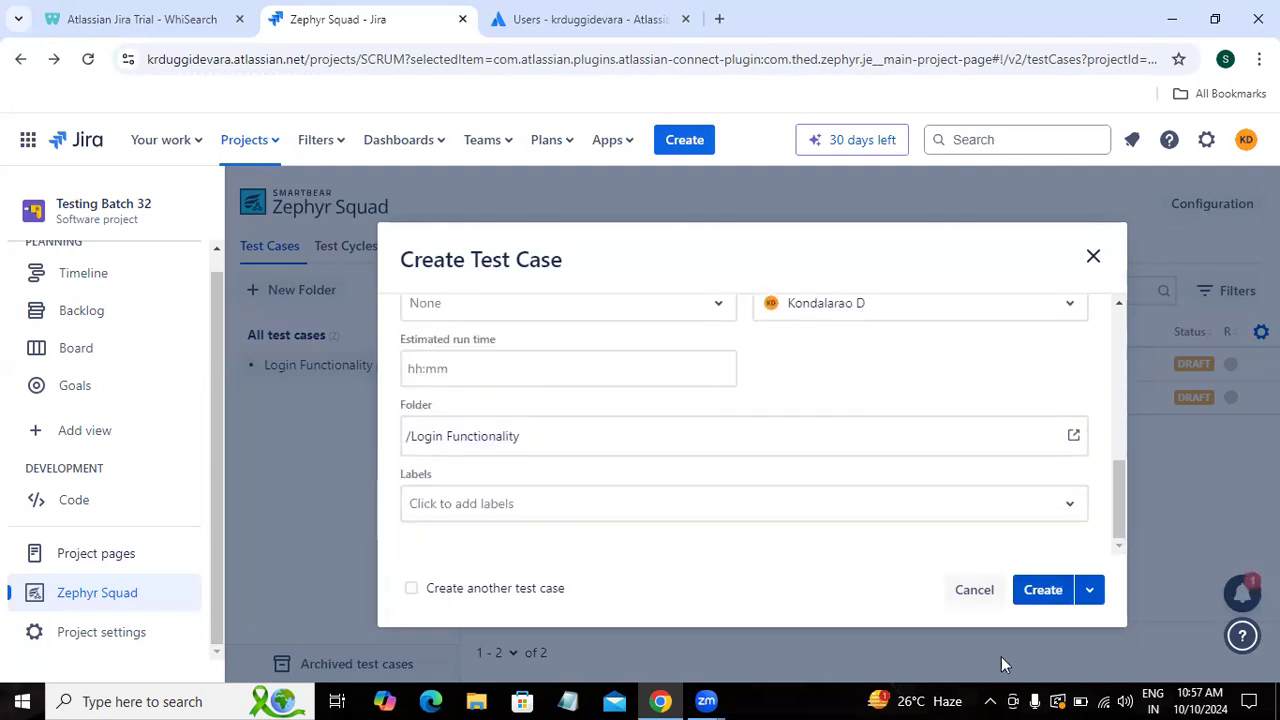
click(1045, 590)
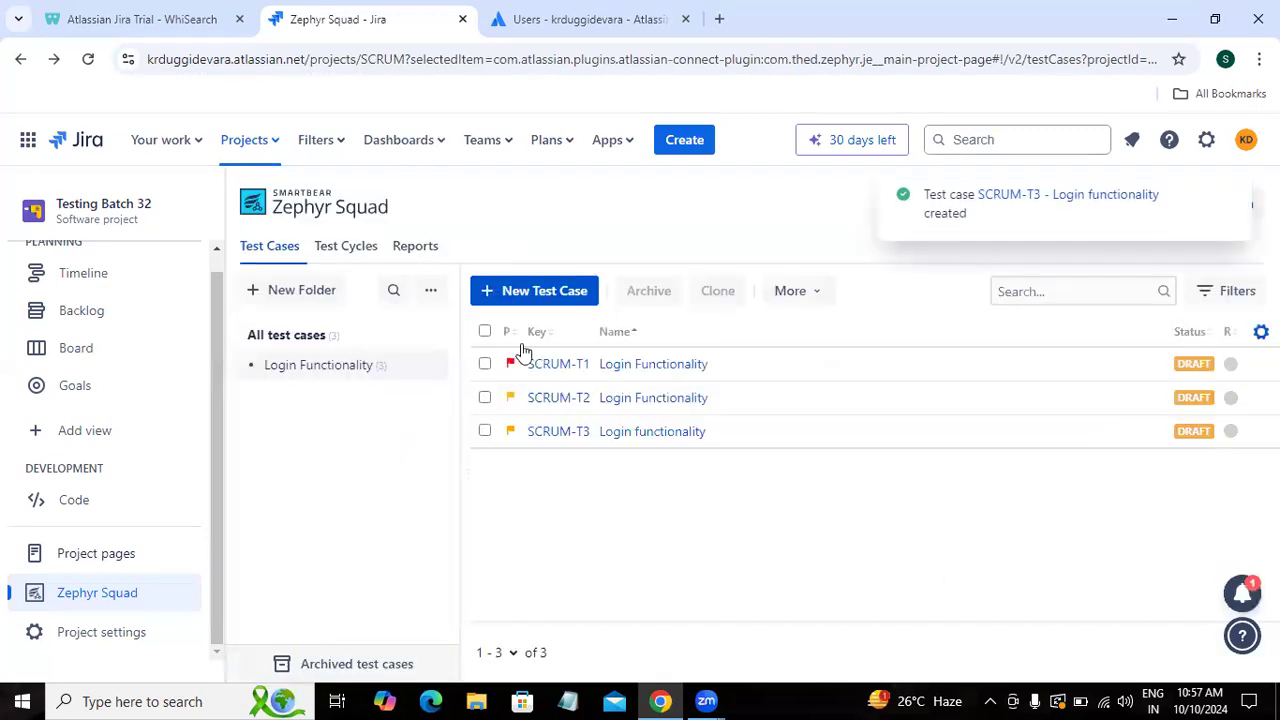
Step: Open SCRUM-T3's test script and write step 1 as 'Enter Username in the username text field'
click(633, 441)
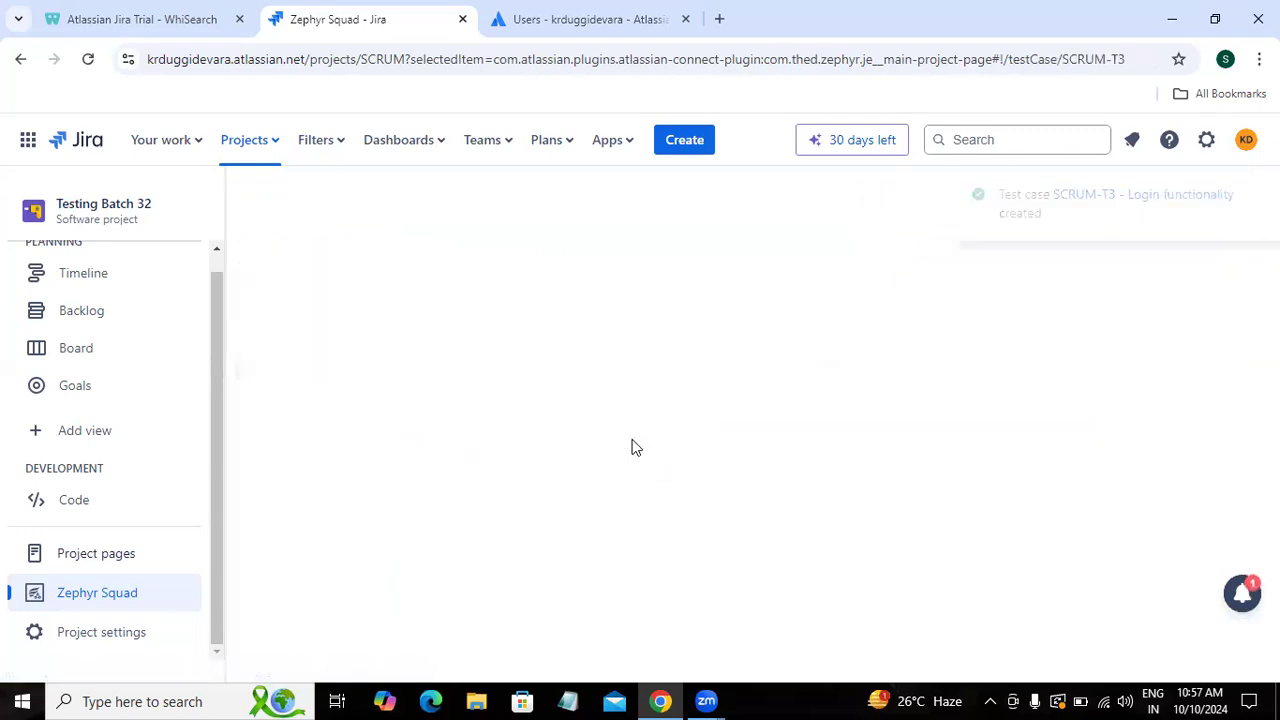
click(349, 268)
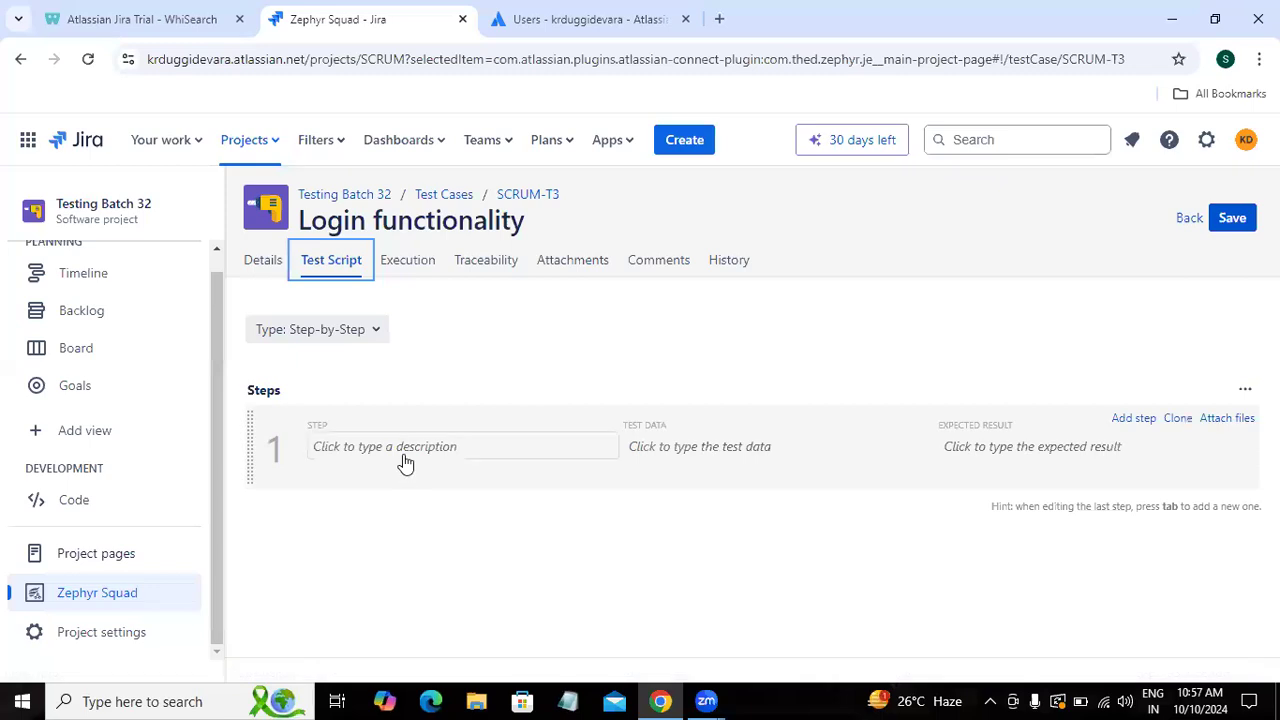
click(405, 455)
text(Ent)
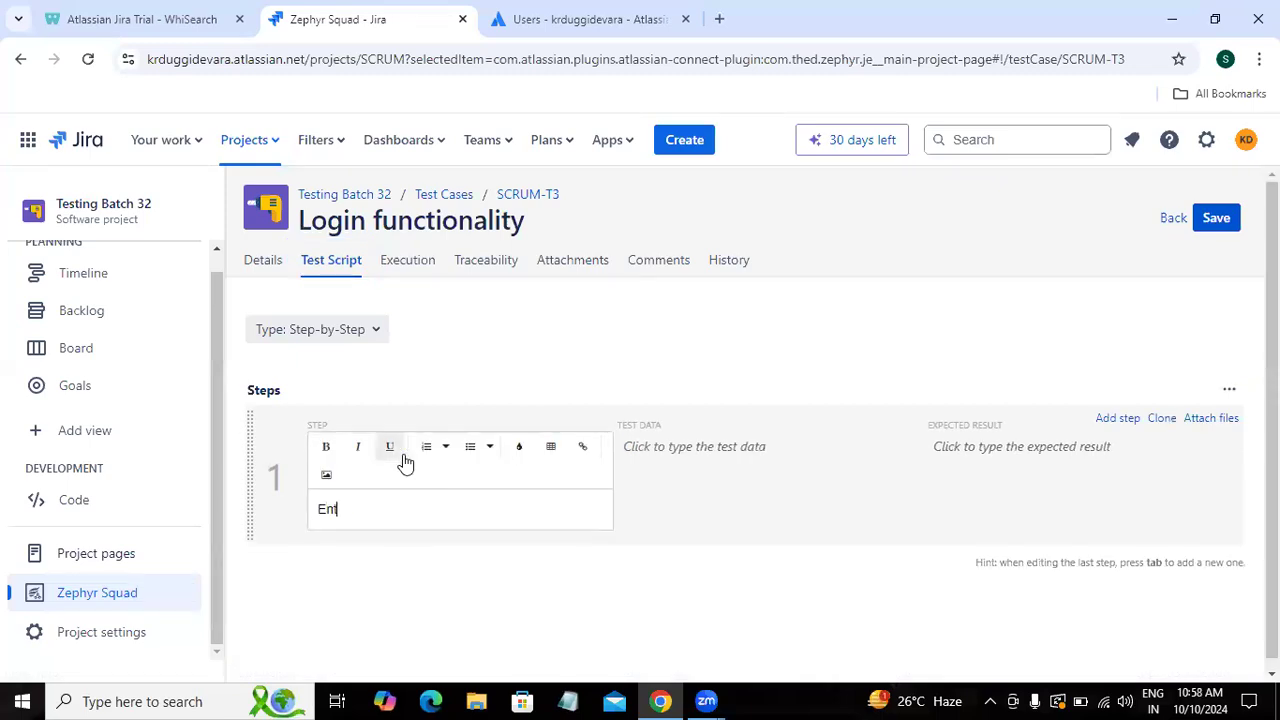
text(er Username in the username text field)
key(Tab)
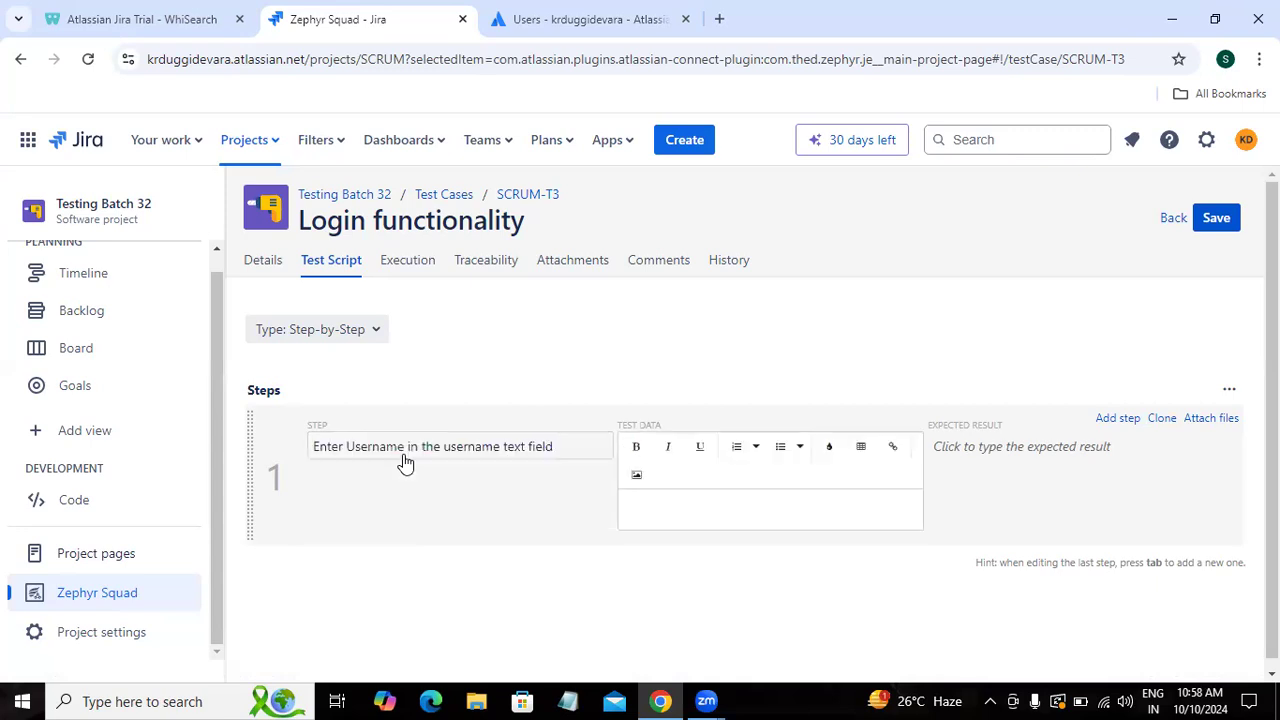
Step: Give step 1 test data test12 and expected result 'Username should be entered', then begin a password-entry step 2
text(test)
text(12@)
key(BackSpace)
key(Tab)
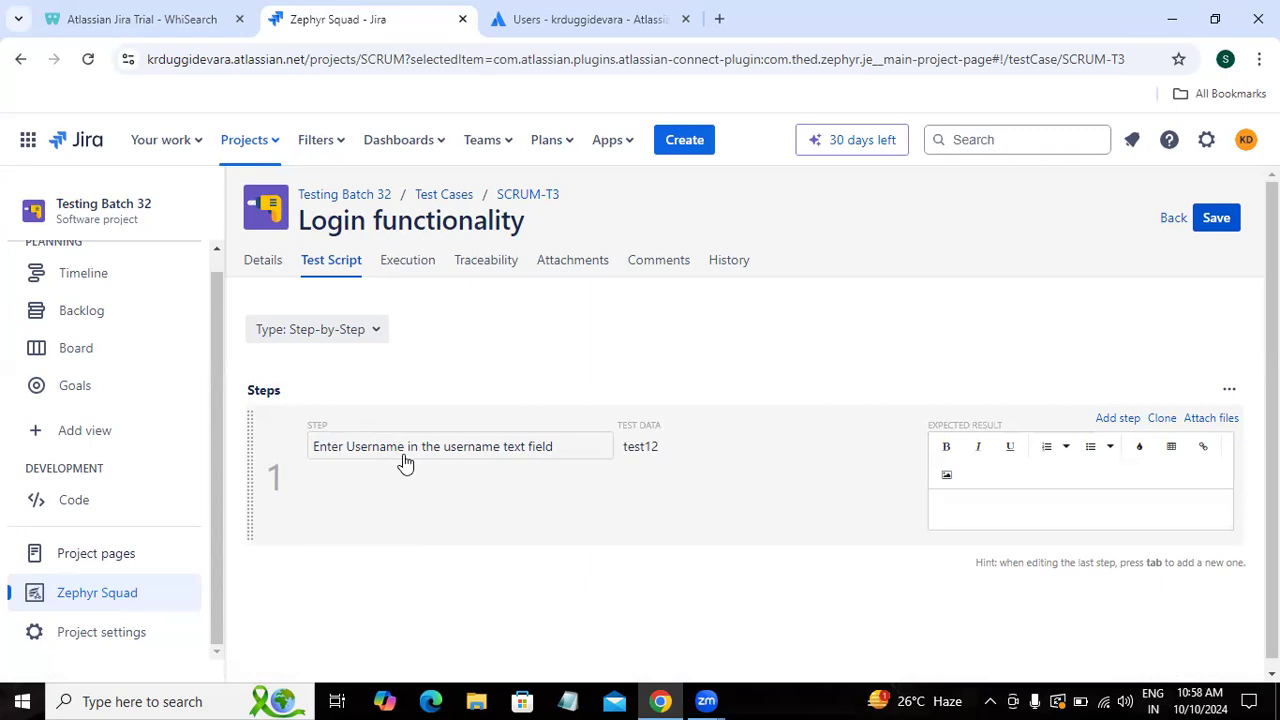
text(Username should be enter)
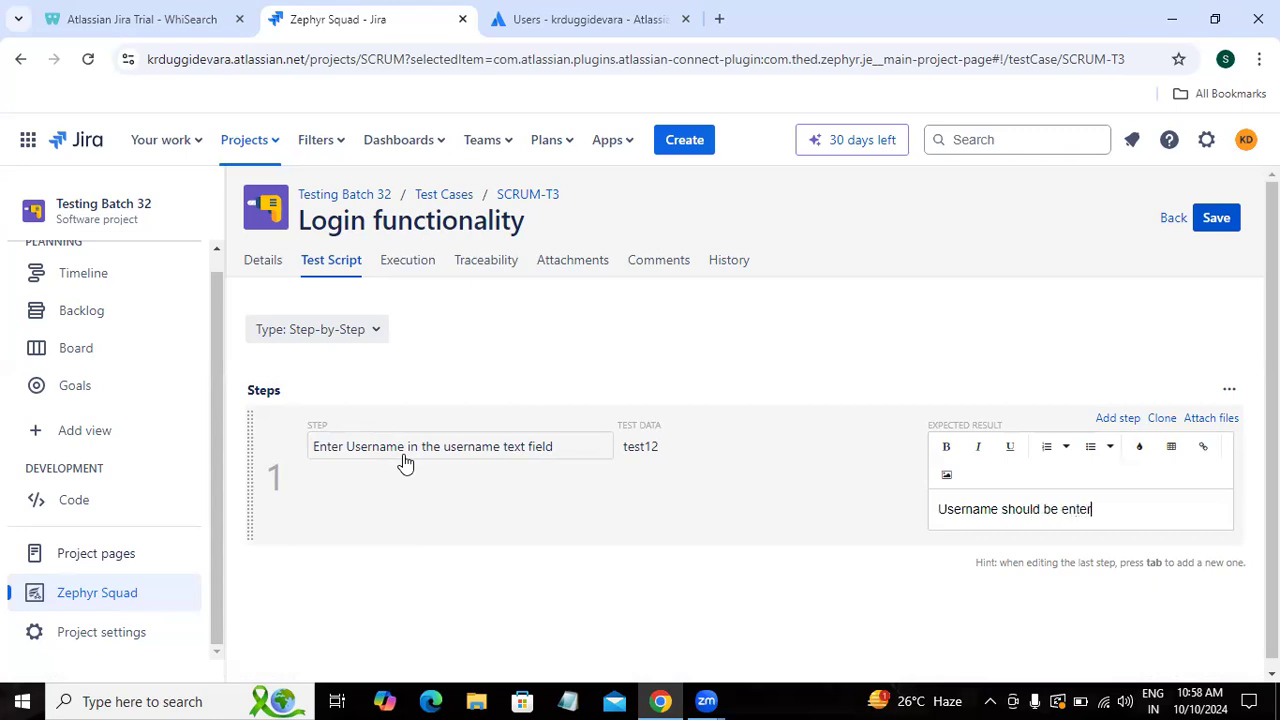
text(ed)
key(Tab)
text(Enter )
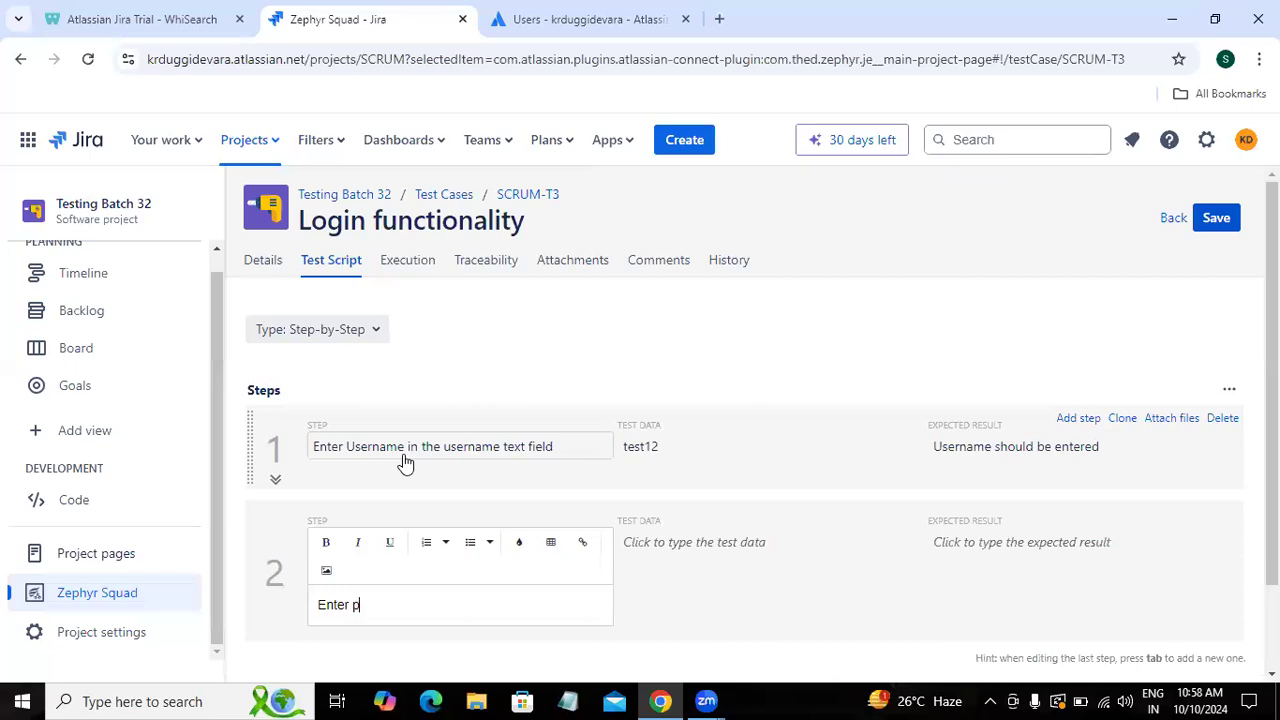
text(Password in the password text field)
Step: Give step 2 test data Test@12 and expected result 'Password should be entered'
key(Tab)
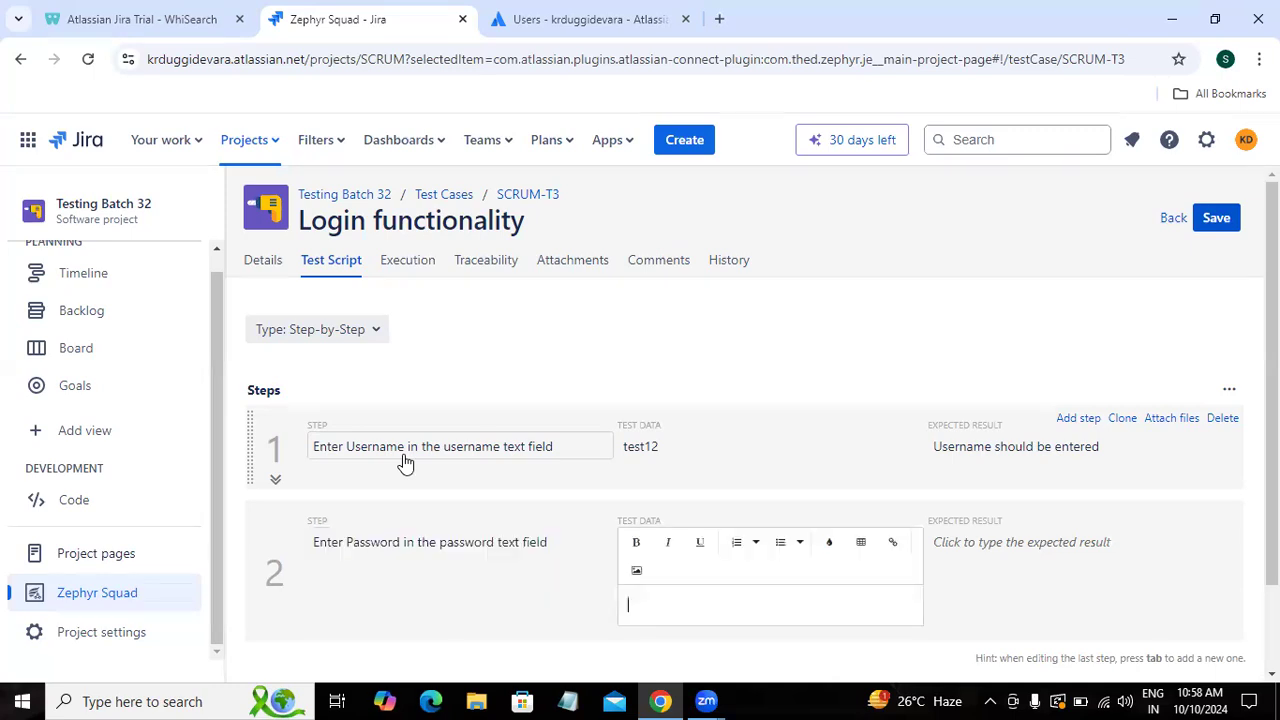
text(Test)
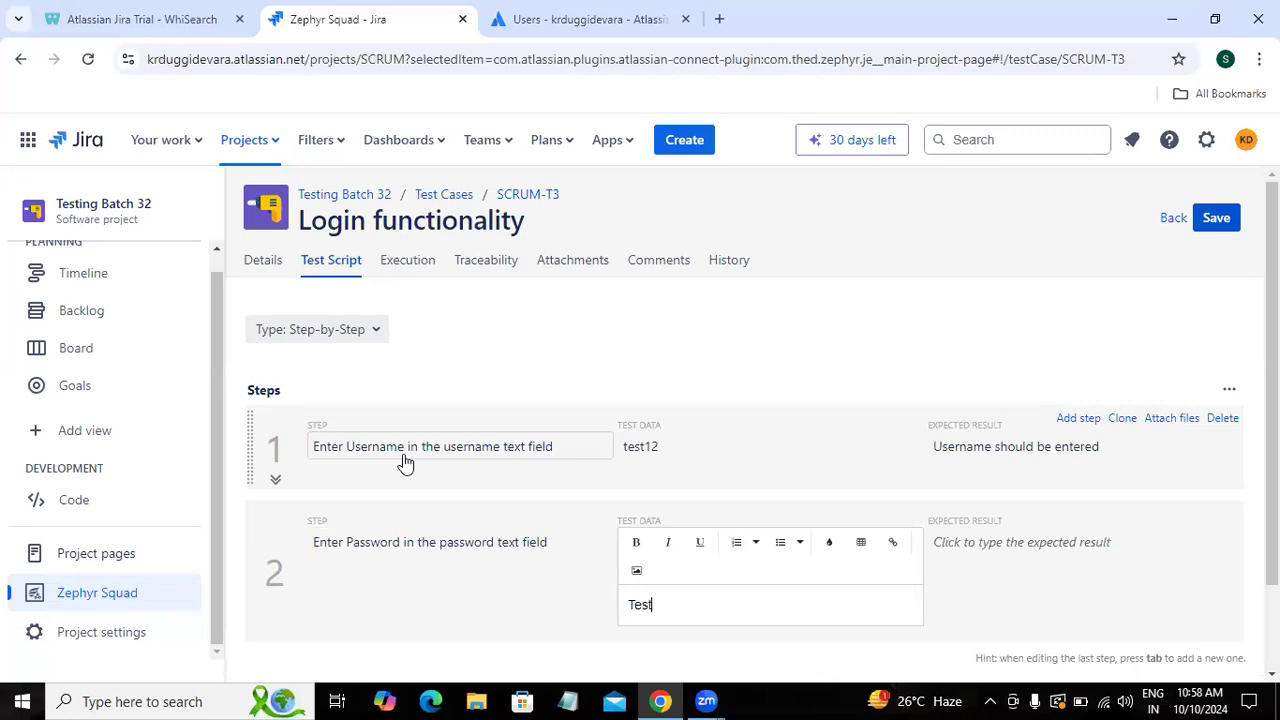
text(@12)
key(Tab)
text(Pa)
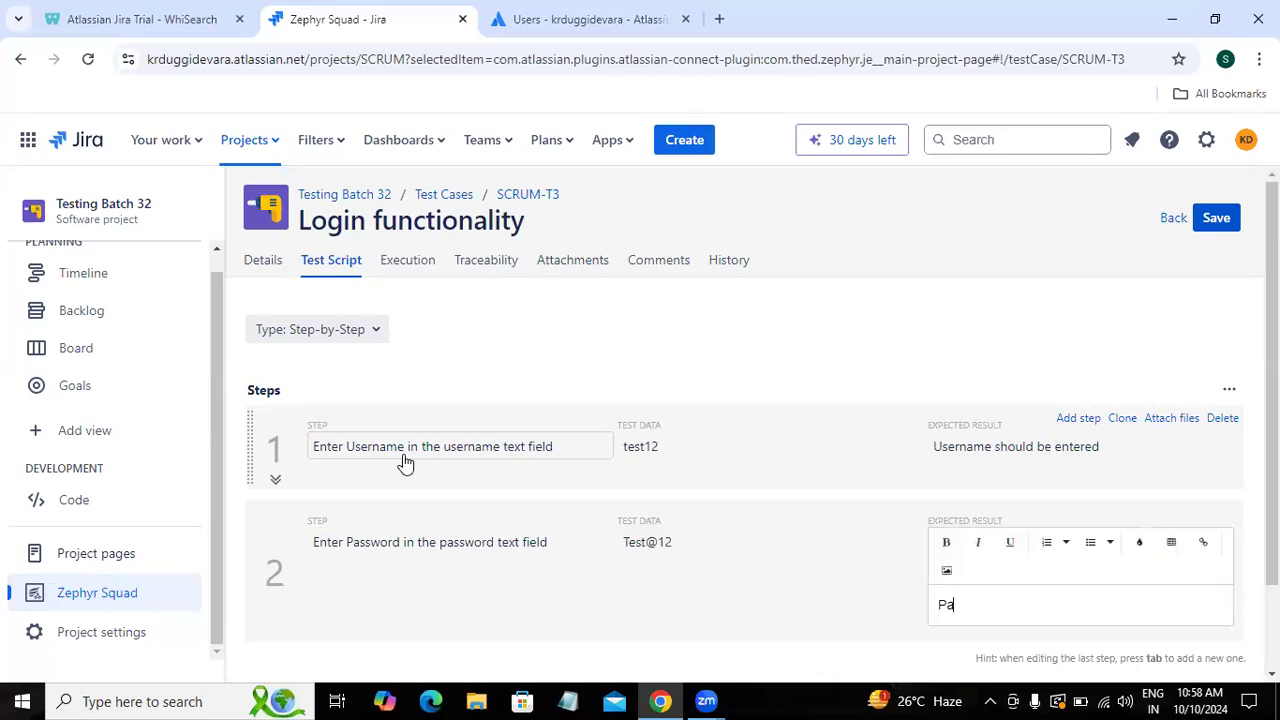
text(ssword should be entered)
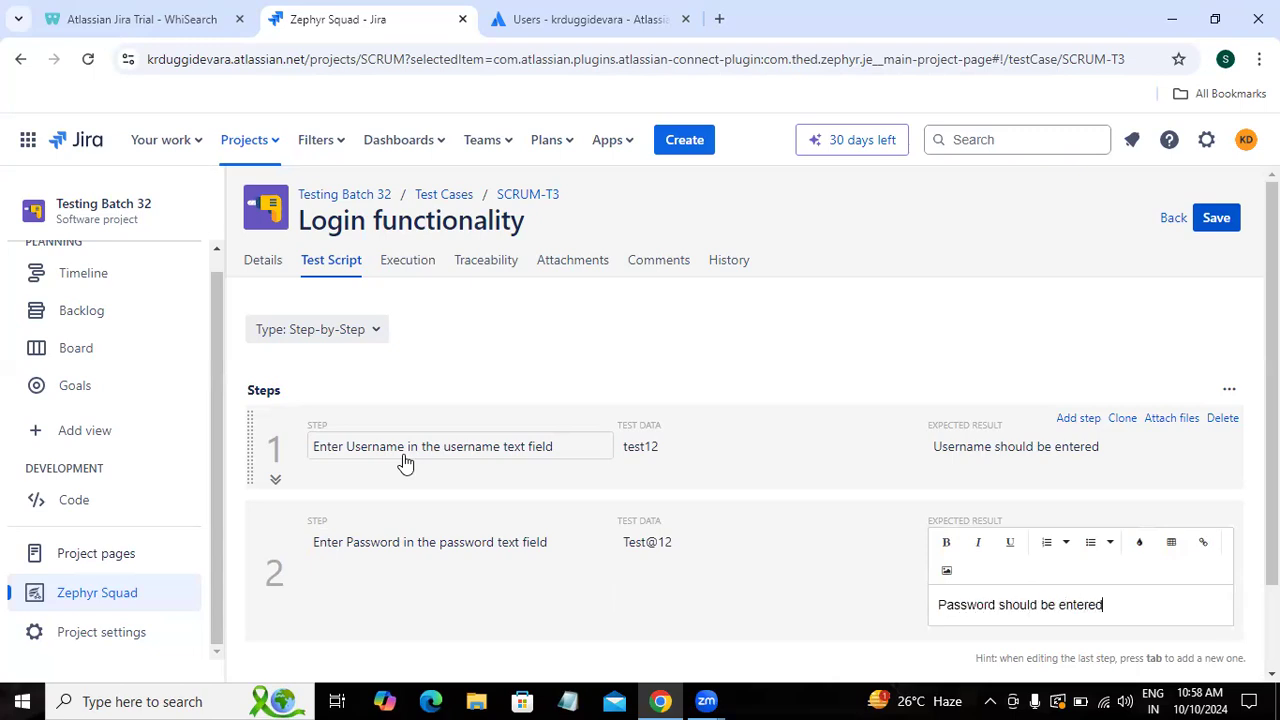
Step: Add step 3 'Click on Login button' expecting an error like 'Please enter valid username' or a pop-up message
key(Tab)
text(Cl)
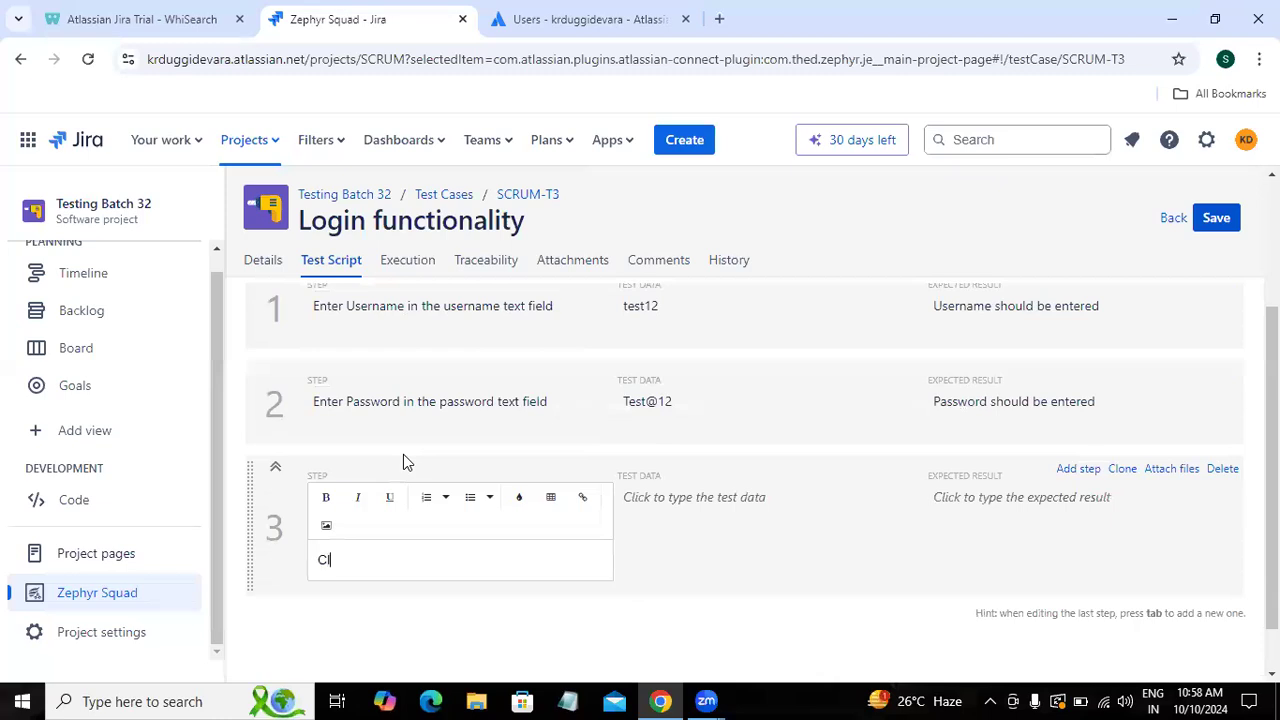
text(ick on Logi)
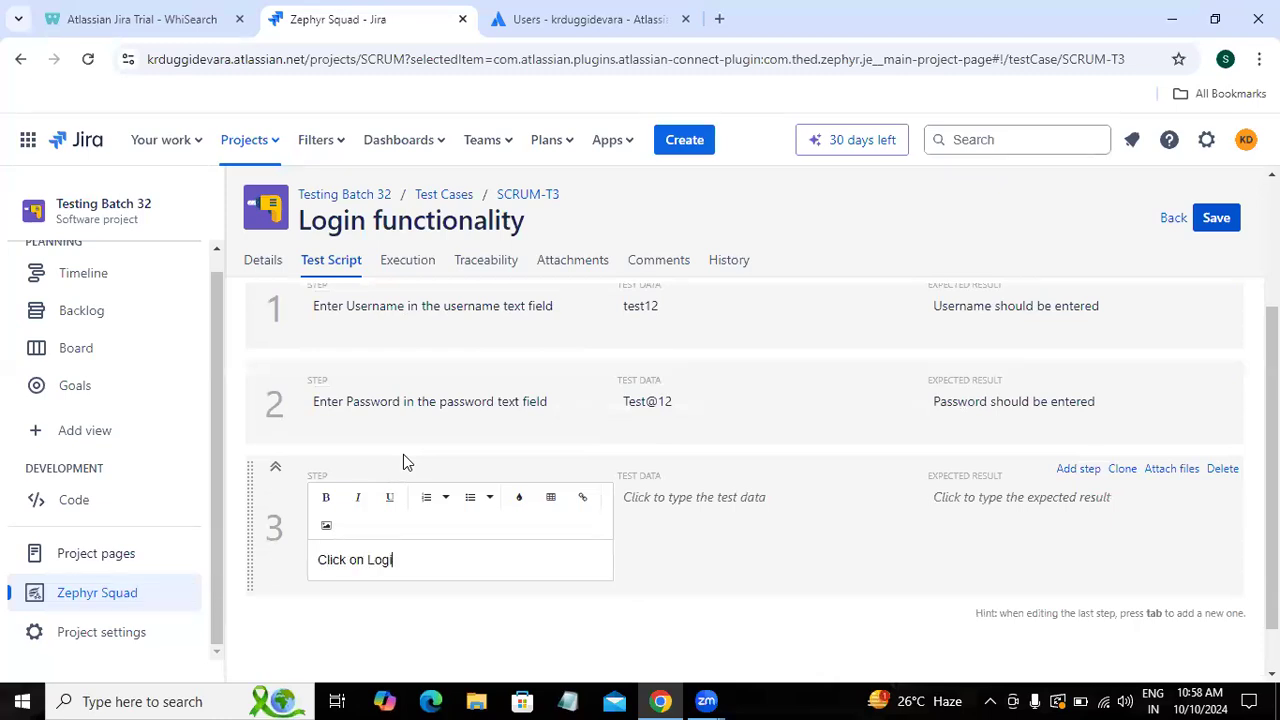
text(n button)
key(Tab)
key(Tab)
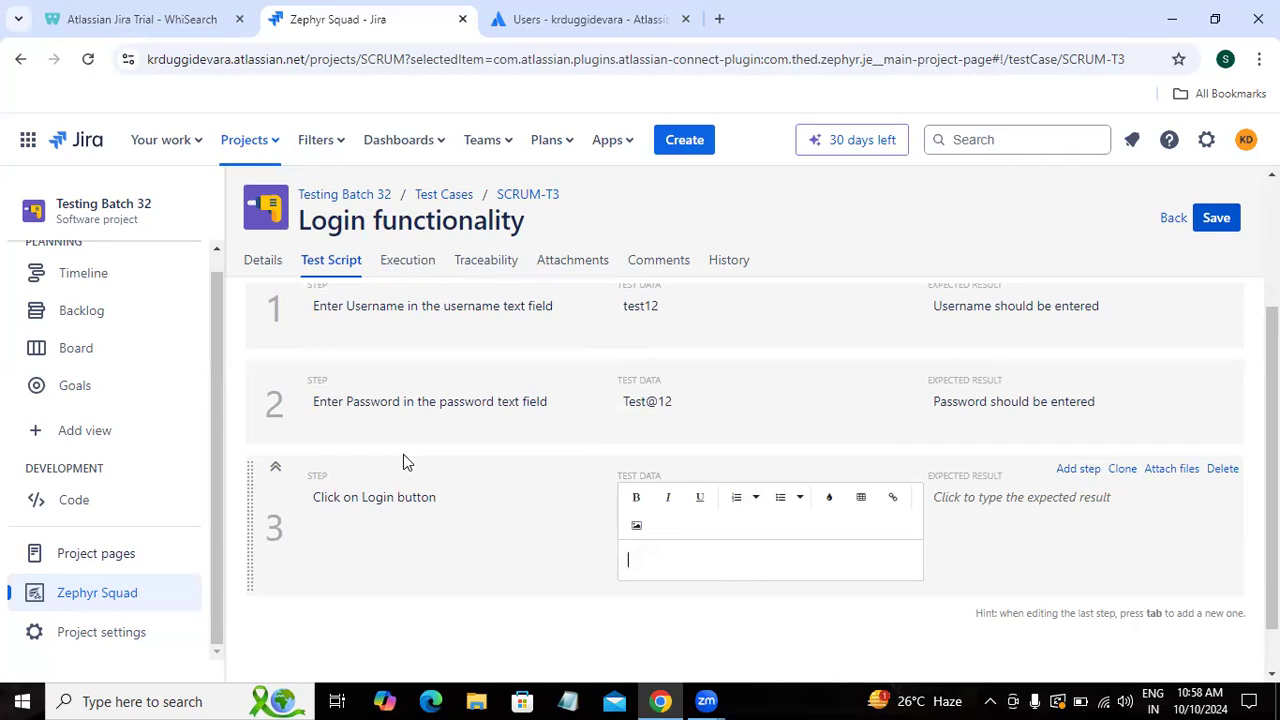
text(Error mess)
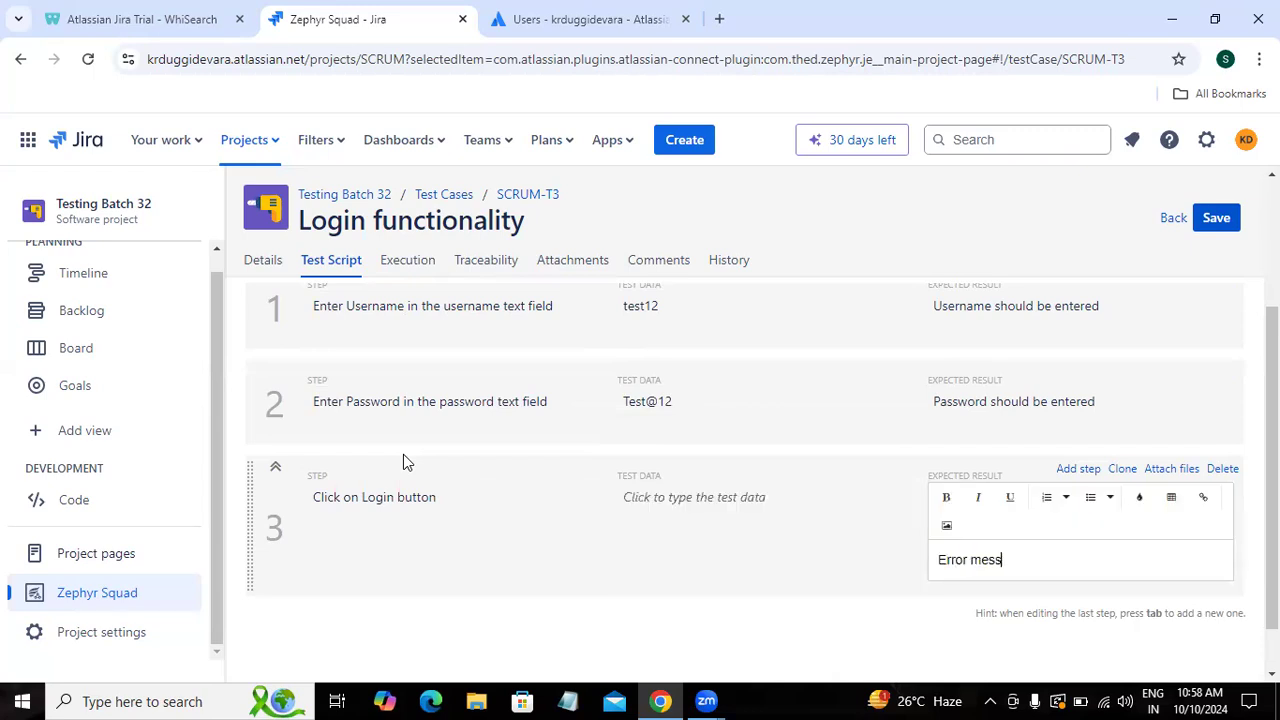
text(age should be )
text(display )
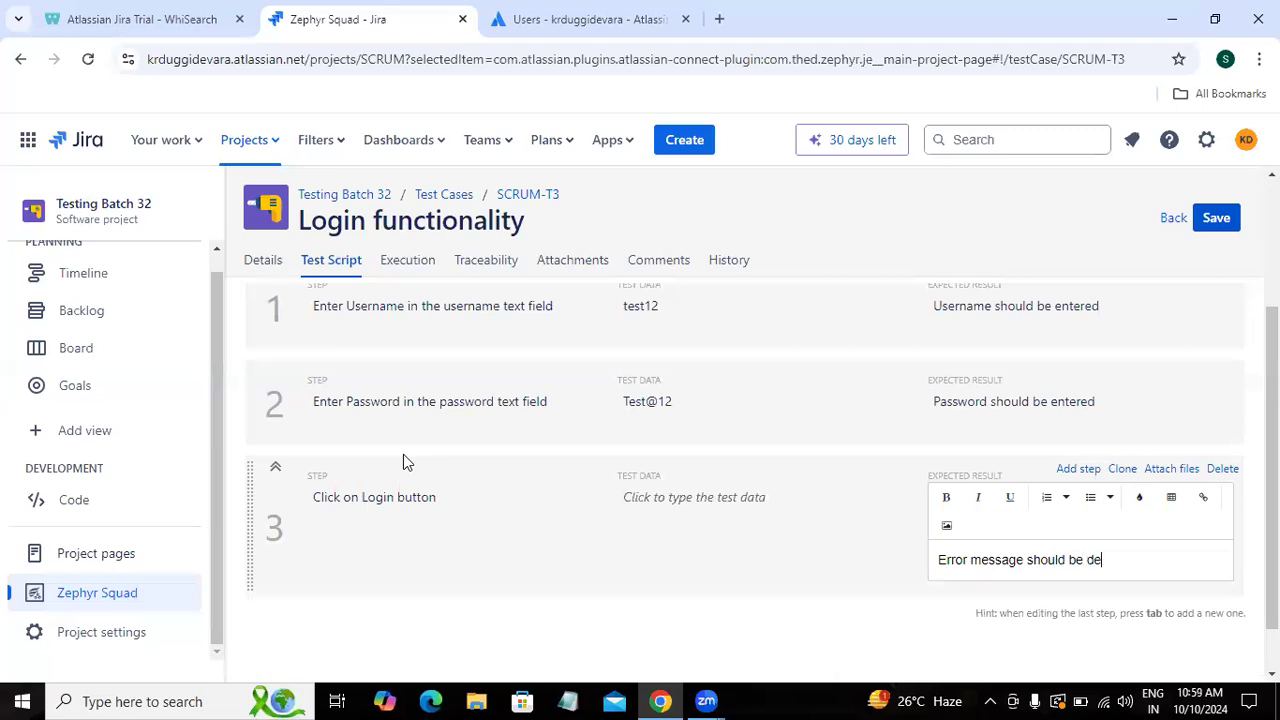
text(like "Please enter valid)
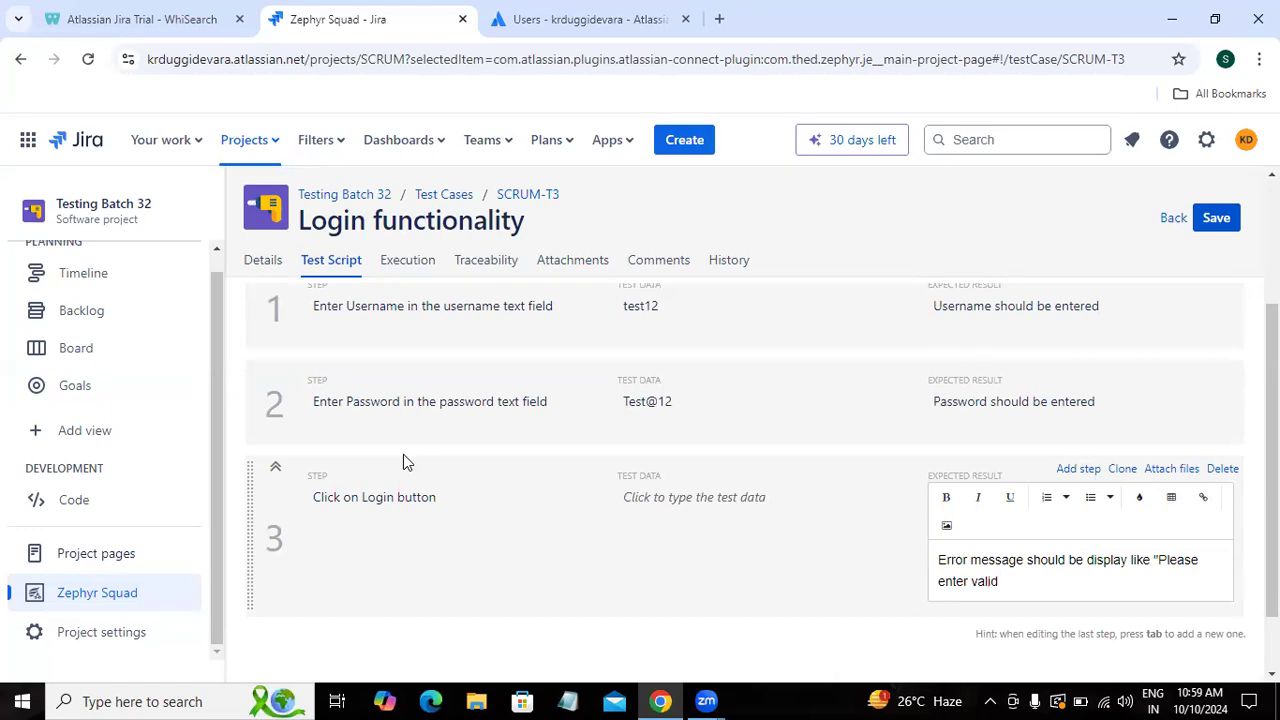
text( username" or Pop up message shou)
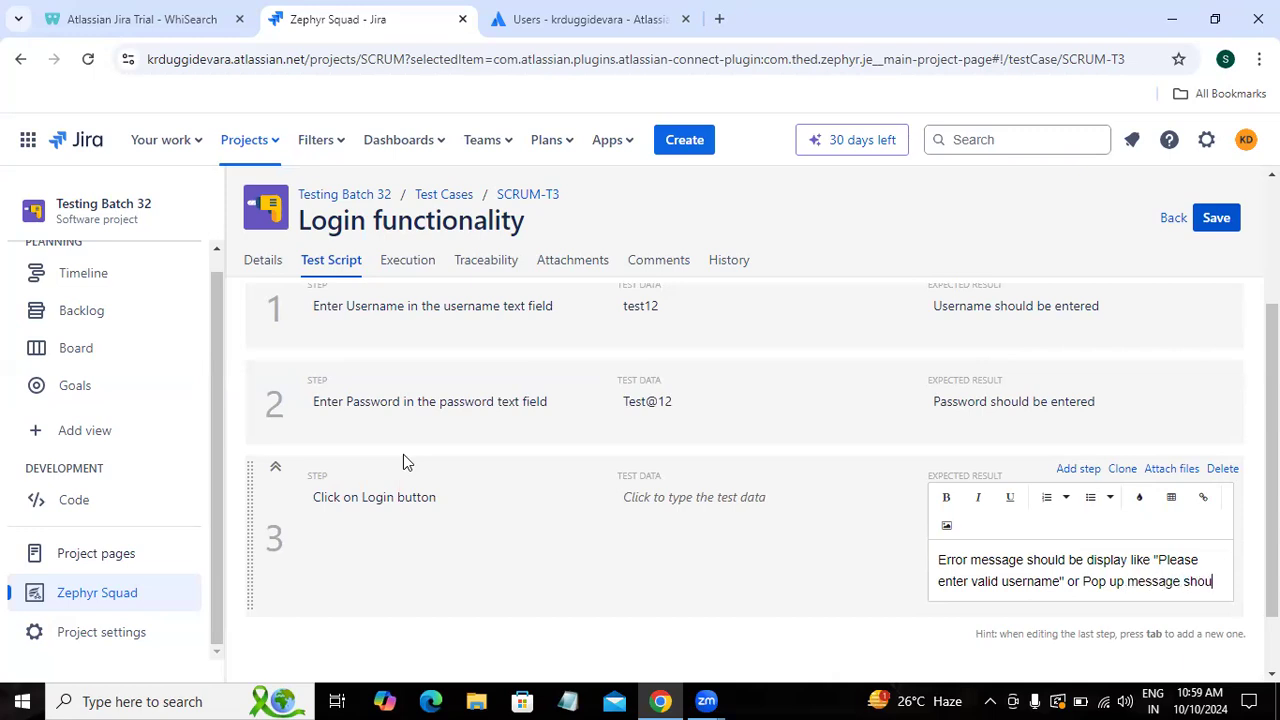
text(ld be display like "Please enter valid username)
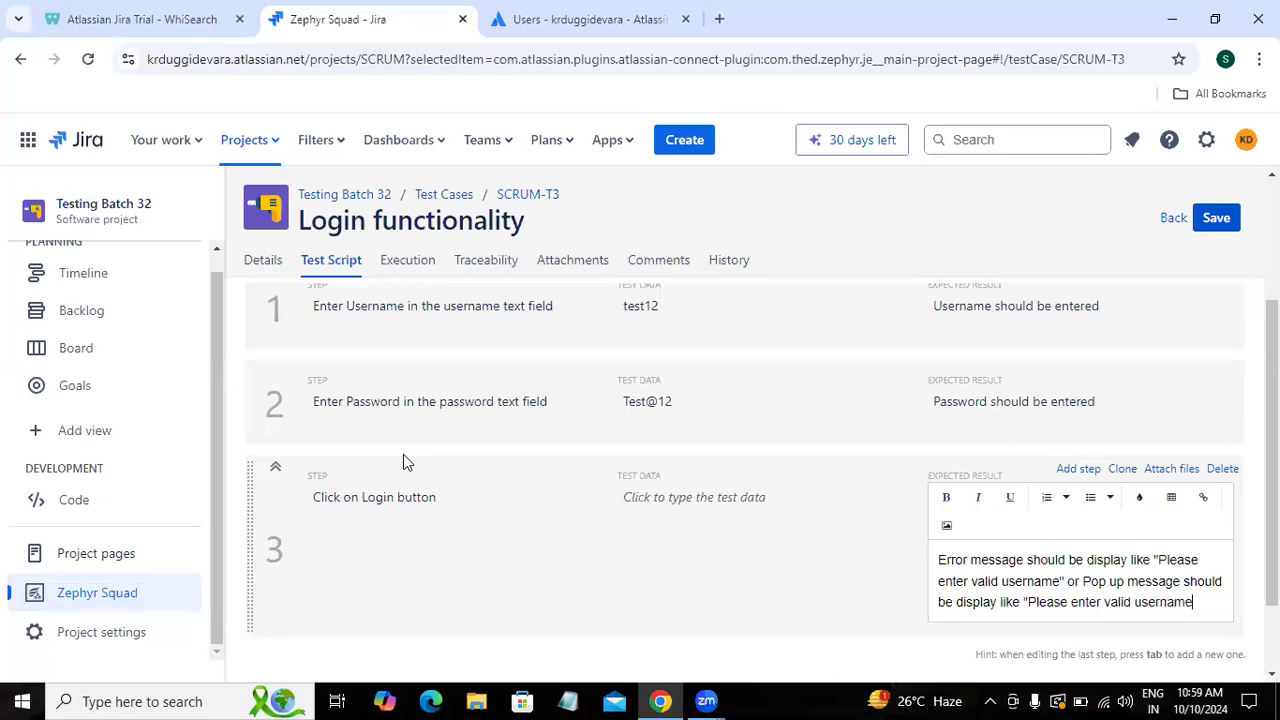
Step: Save SCRUM-T3's test script and return to the test case list
click(1069, 191)
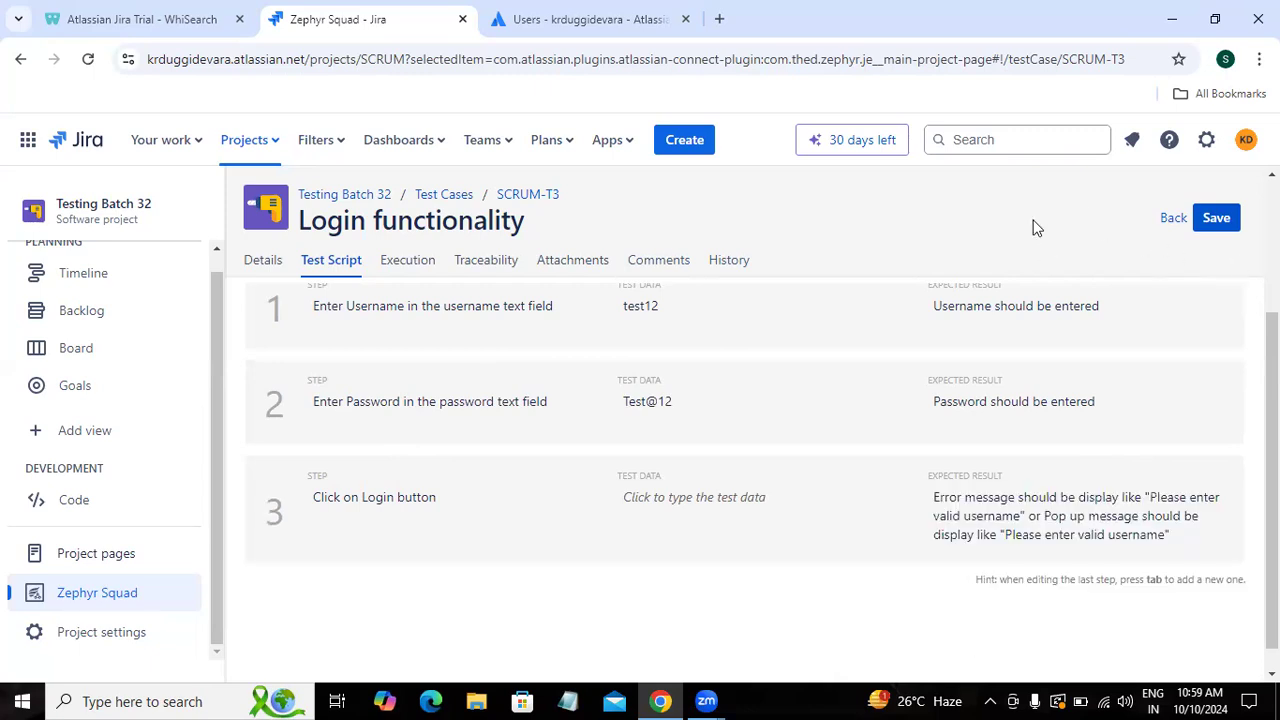
click(1217, 220)
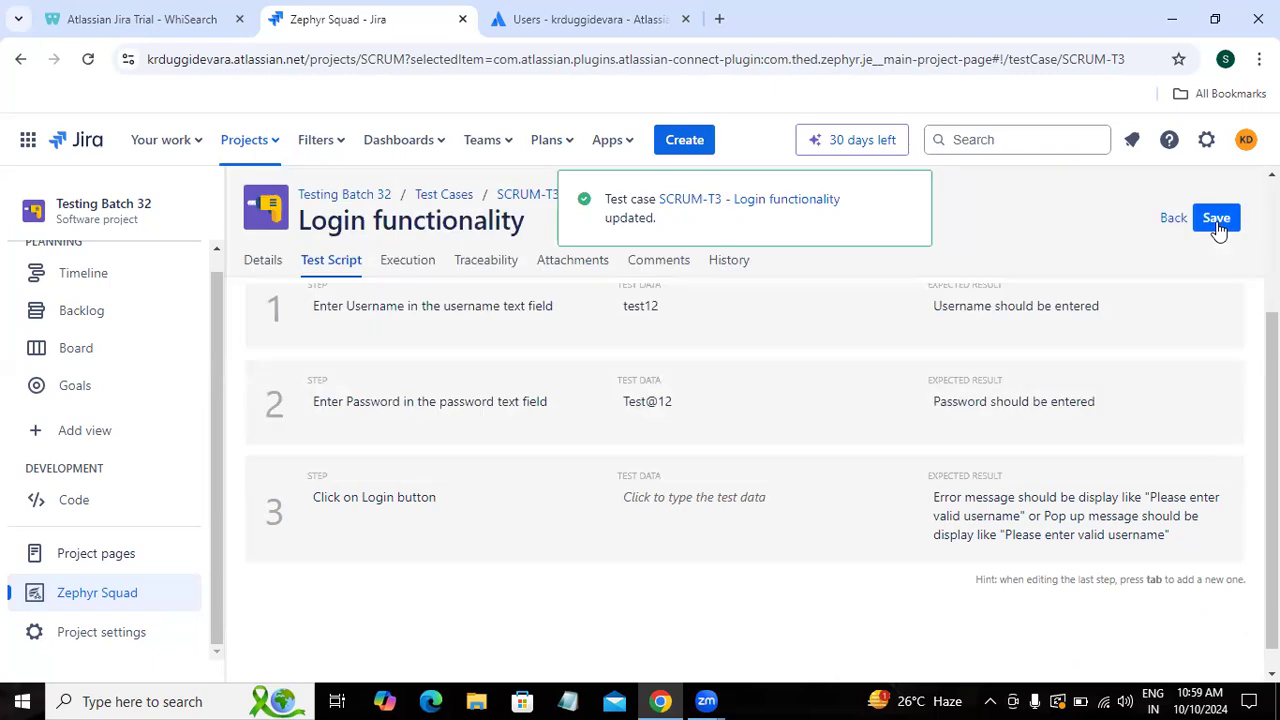
click(1180, 224)
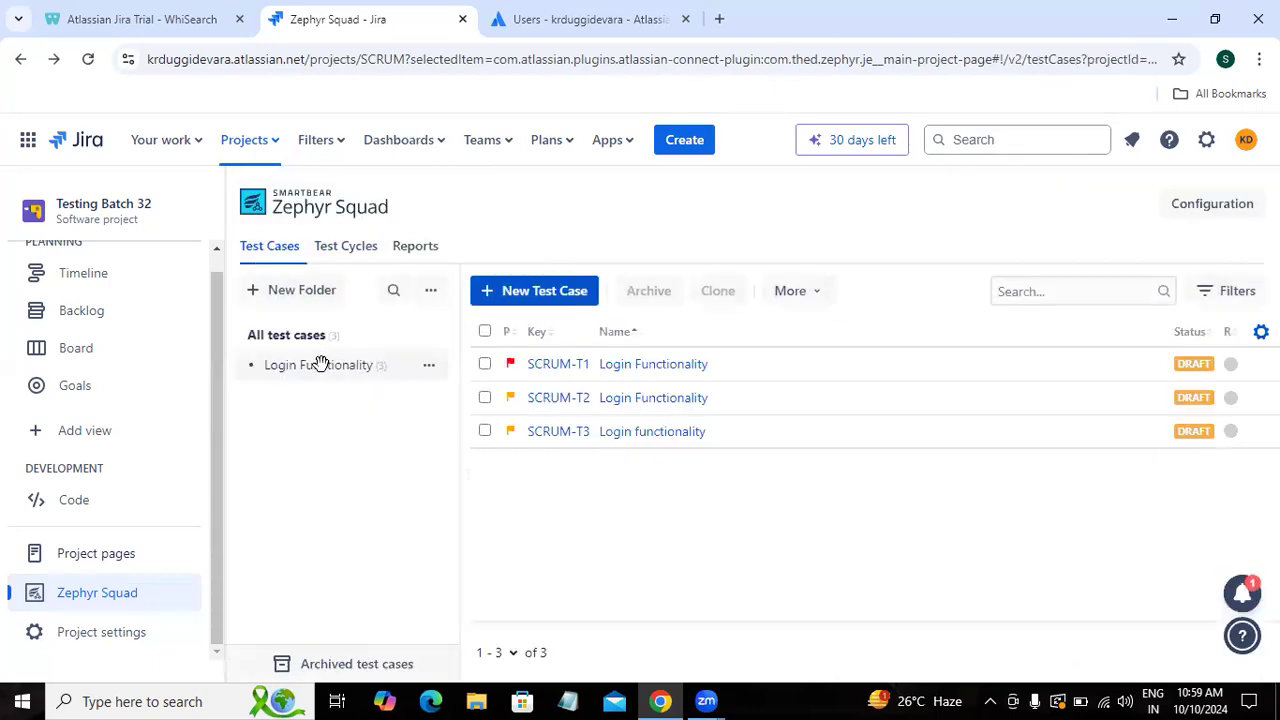
Step: Start a new 'Login functionality' test case with the objective of validating an invalid username and invalid password
click(510, 290)
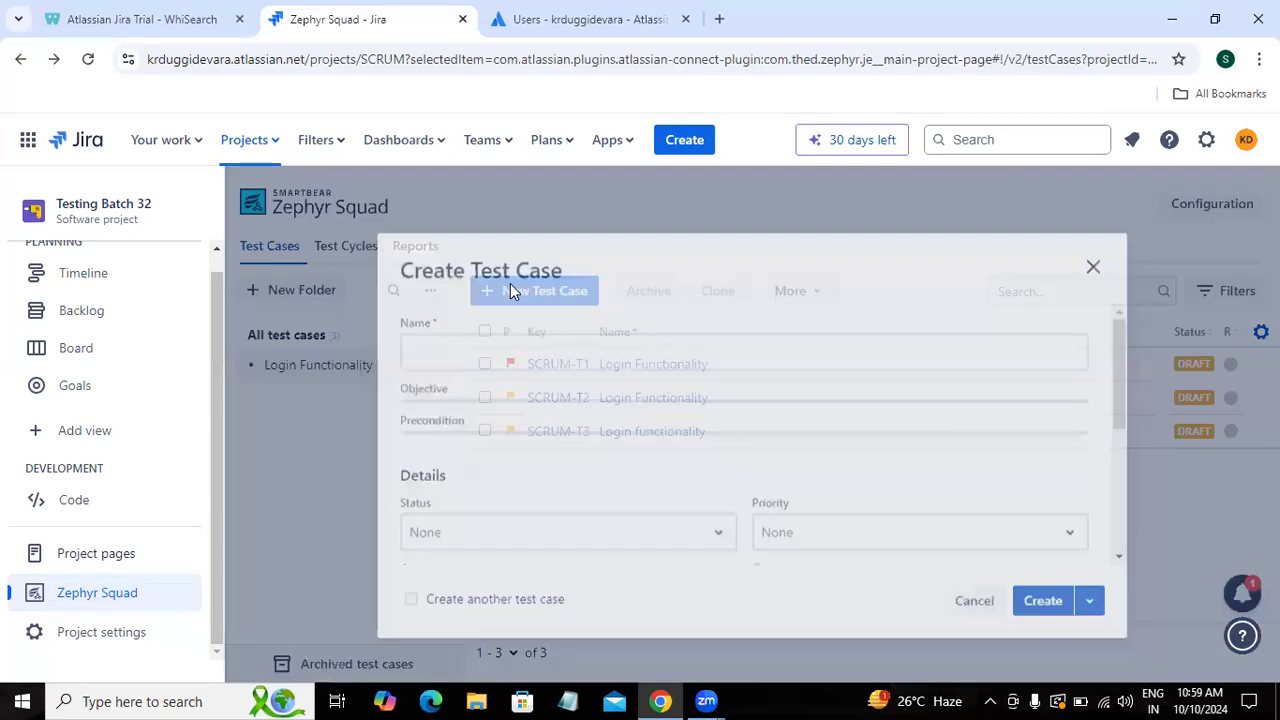
click(486, 338)
text(Login func)
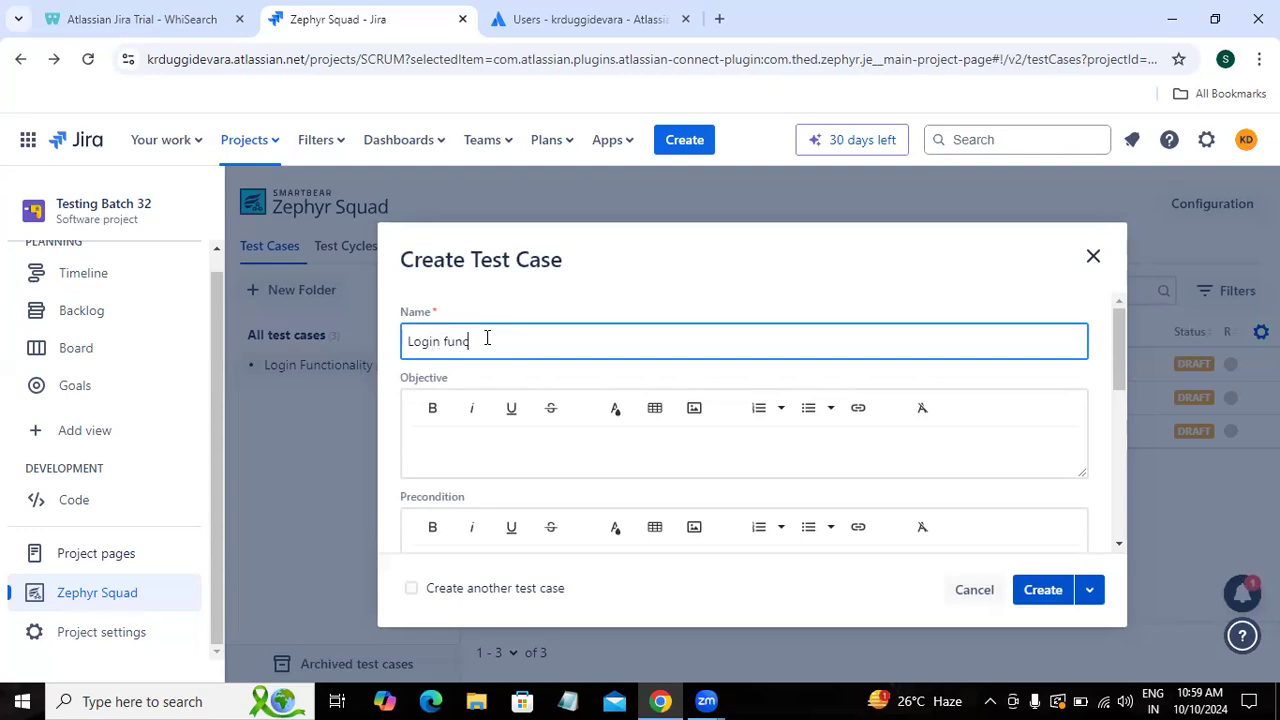
text(tionality)
click(462, 447)
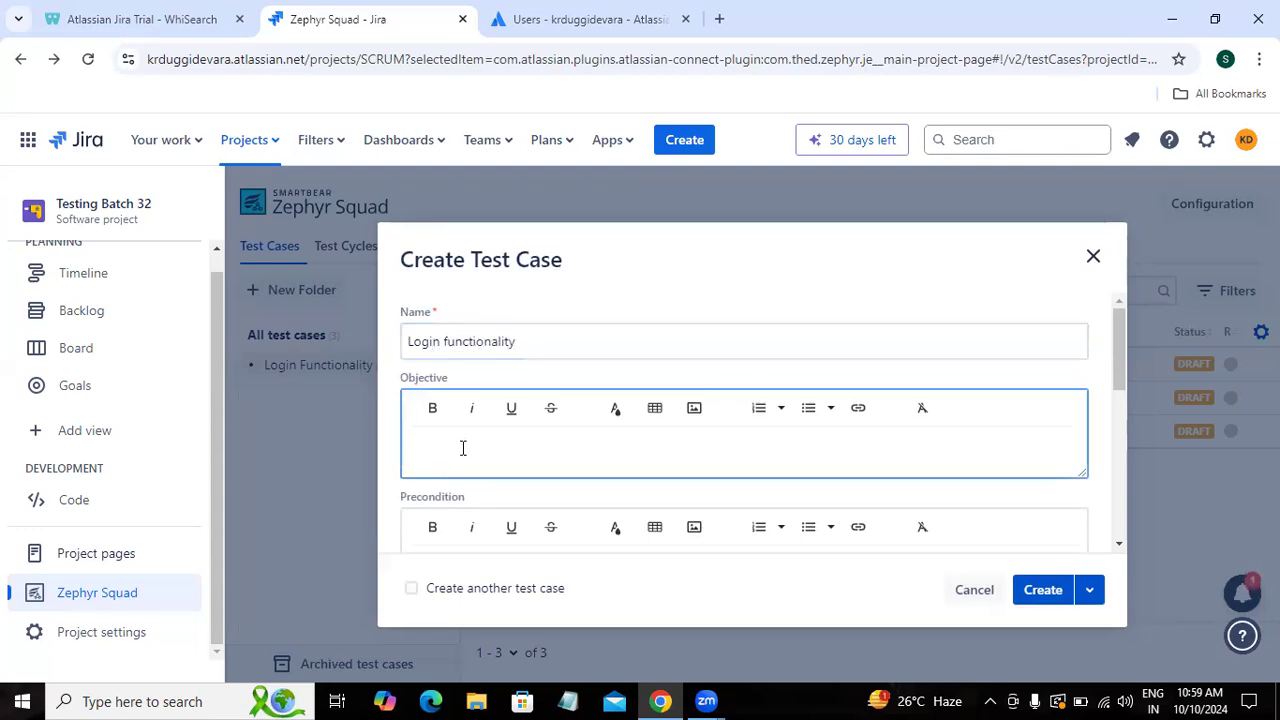
text(To valida)
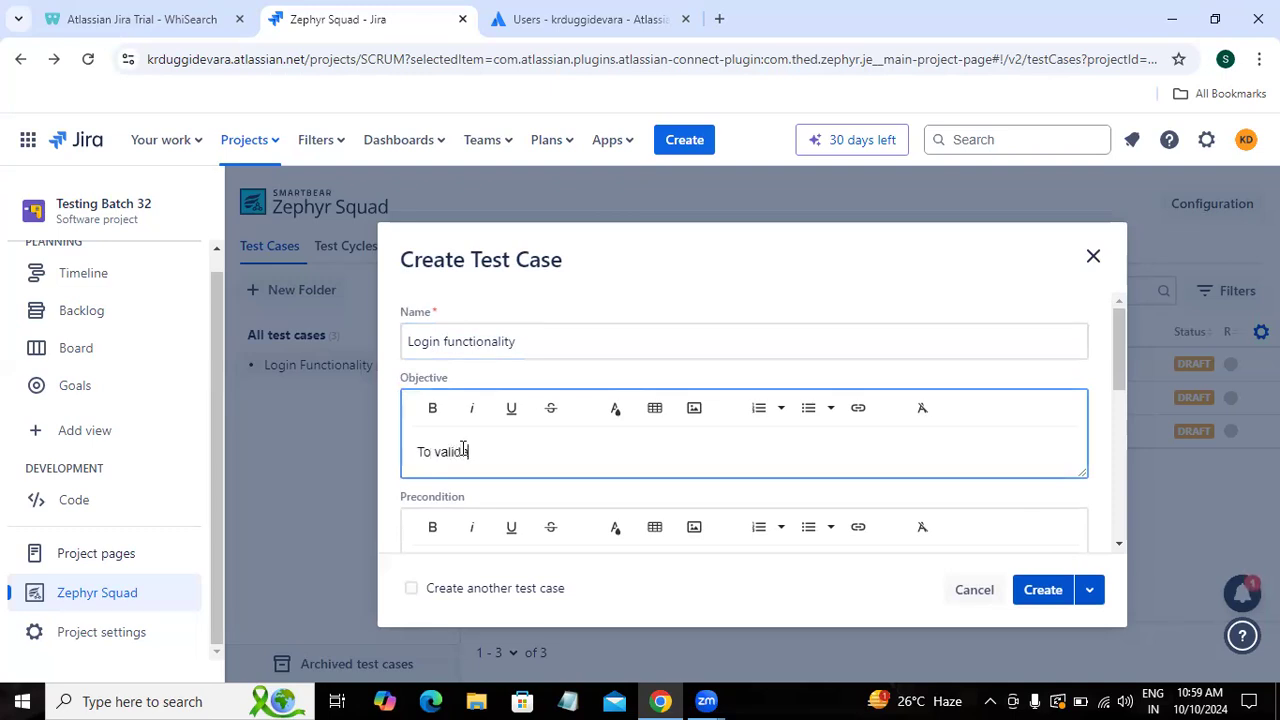
text(te login f)
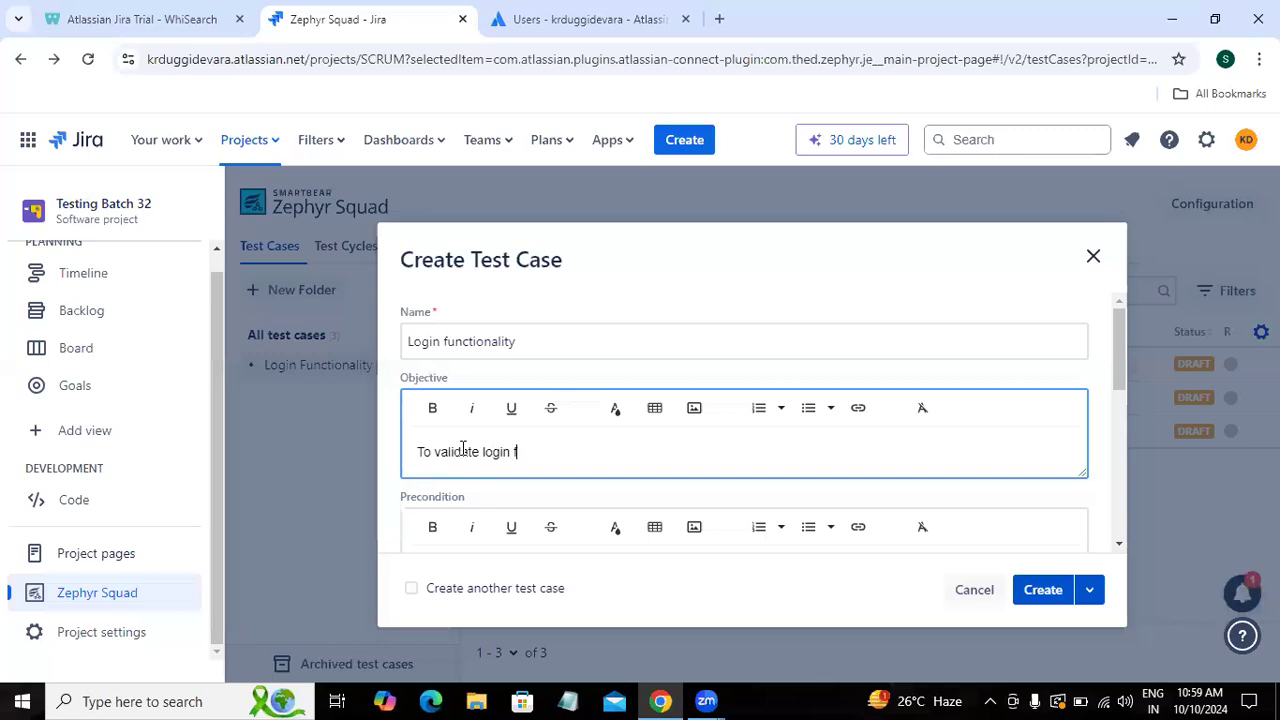
text(unctionality )
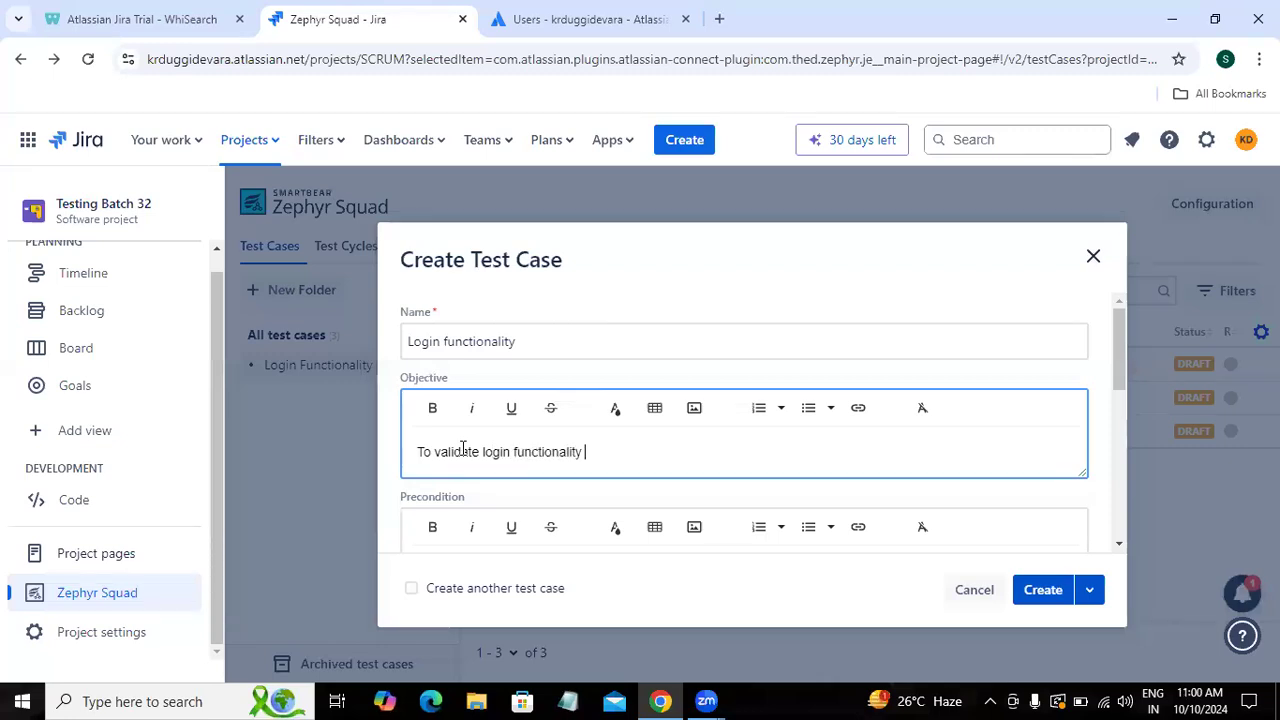
text(with valid)
key(BackSpace)
key(BackSpace)
key(BackSpace)
key(BackSpace)
key(BackSpace)
text(invalid username and )
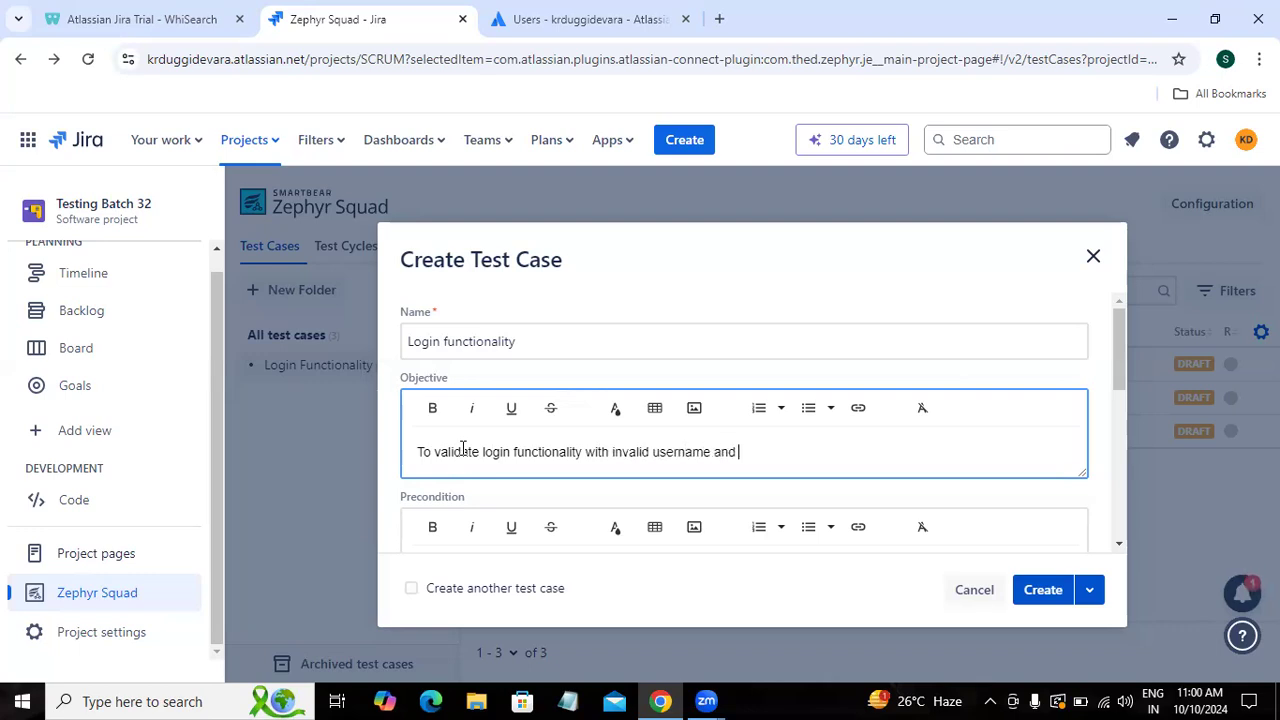
text(invalid password)
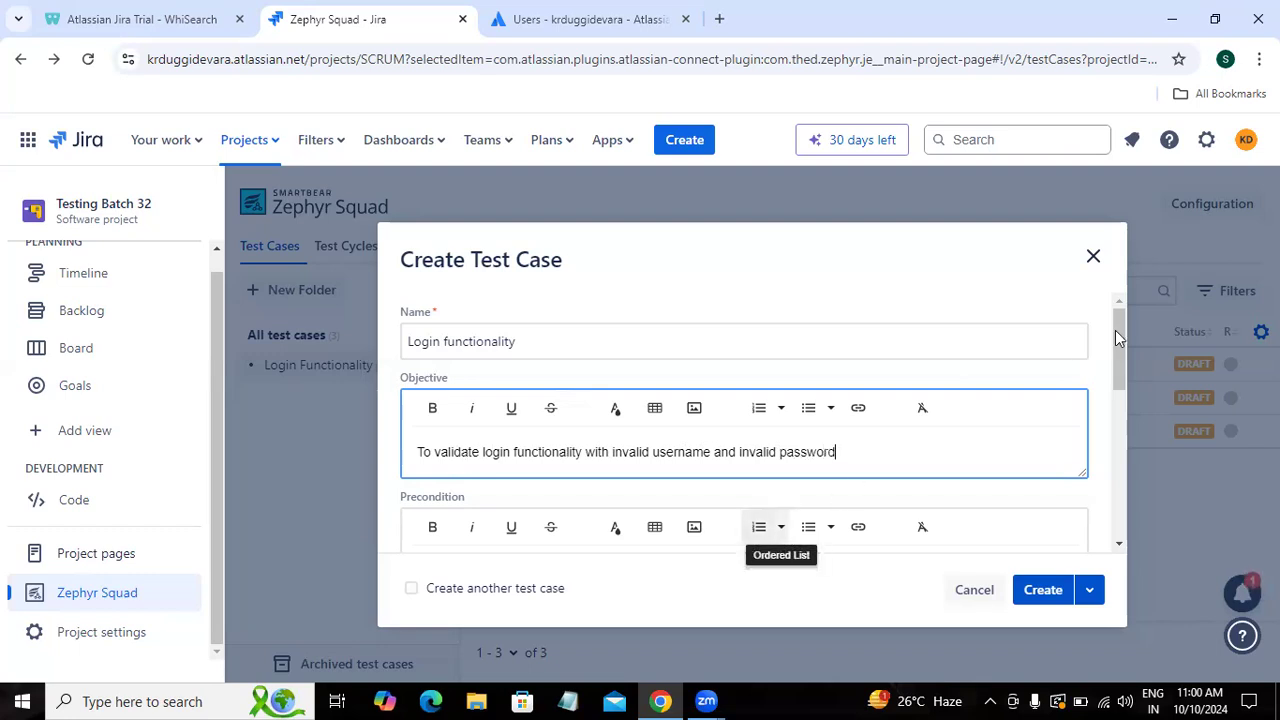
Step: Enter the three preconditions: open browser, enter valid url, click Sign-in button, then create the case
drag(1119, 336, 1121, 371)
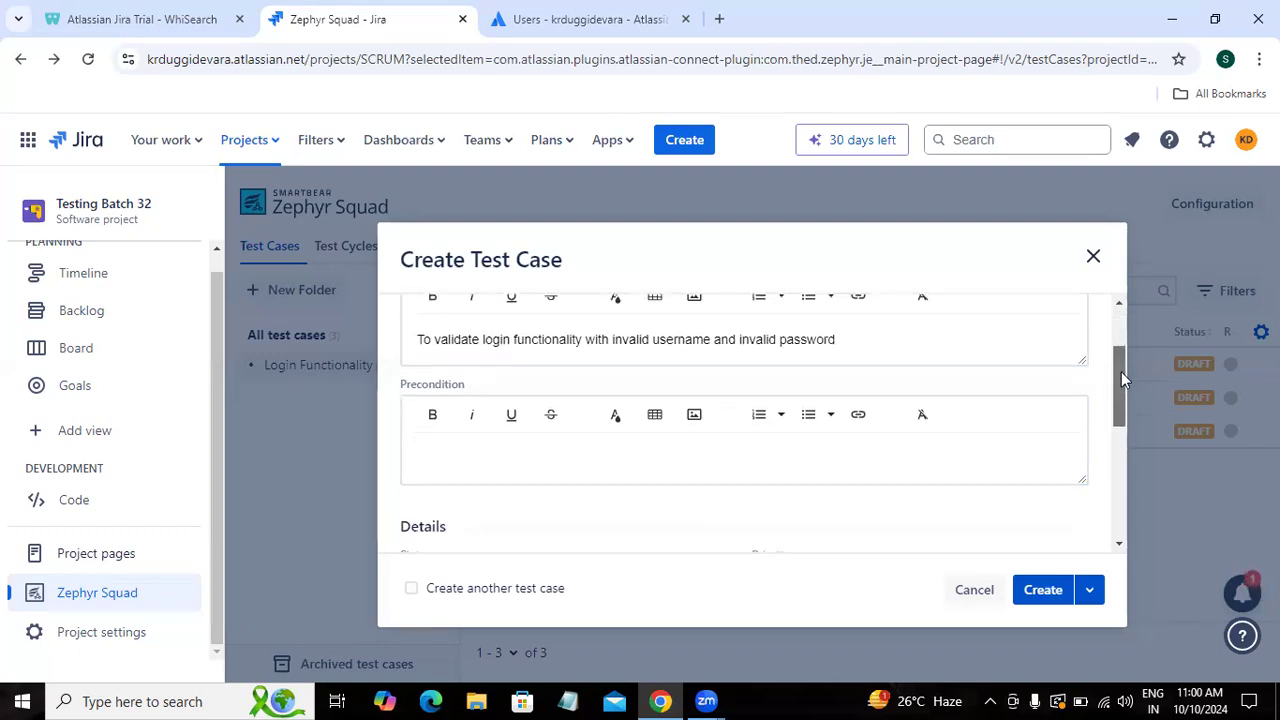
click(552, 448)
text(1. Open browser)
key(Return)
text(2. Enter valid url then click on enter)
key(Return)
text(3. Click on Sl)
text(gn-in button)
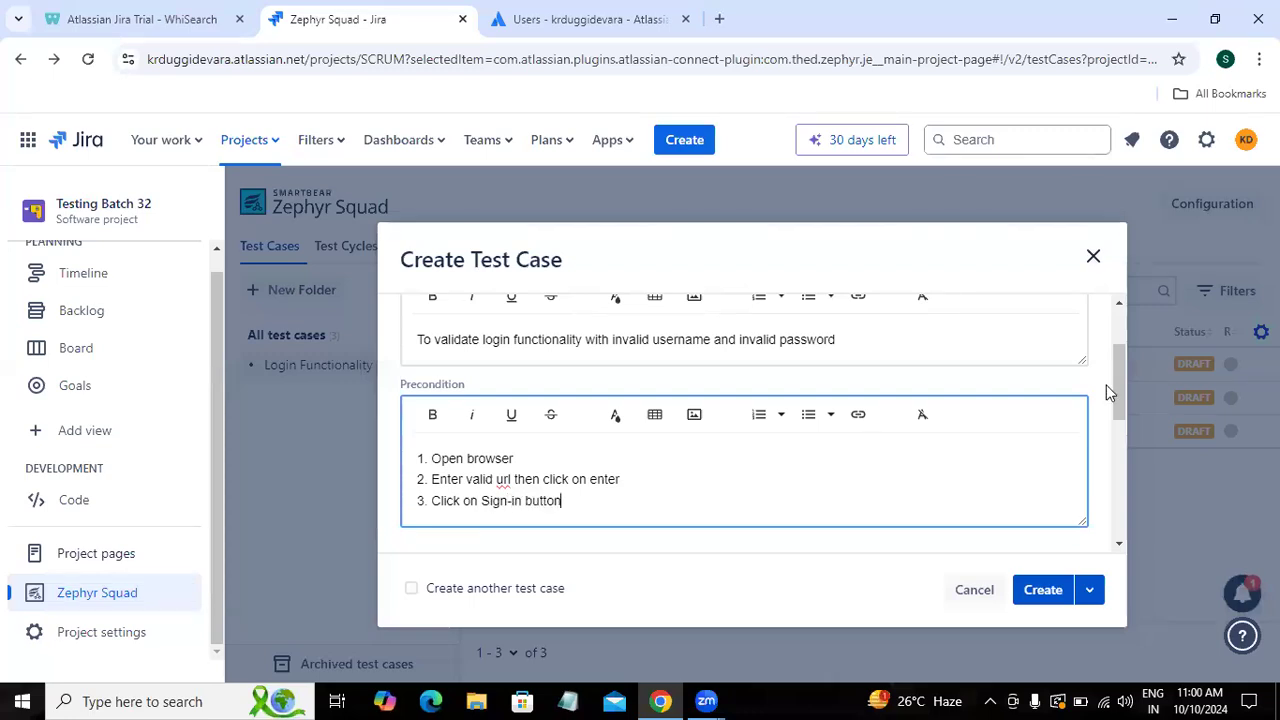
drag(1121, 405, 1125, 516)
click(1042, 588)
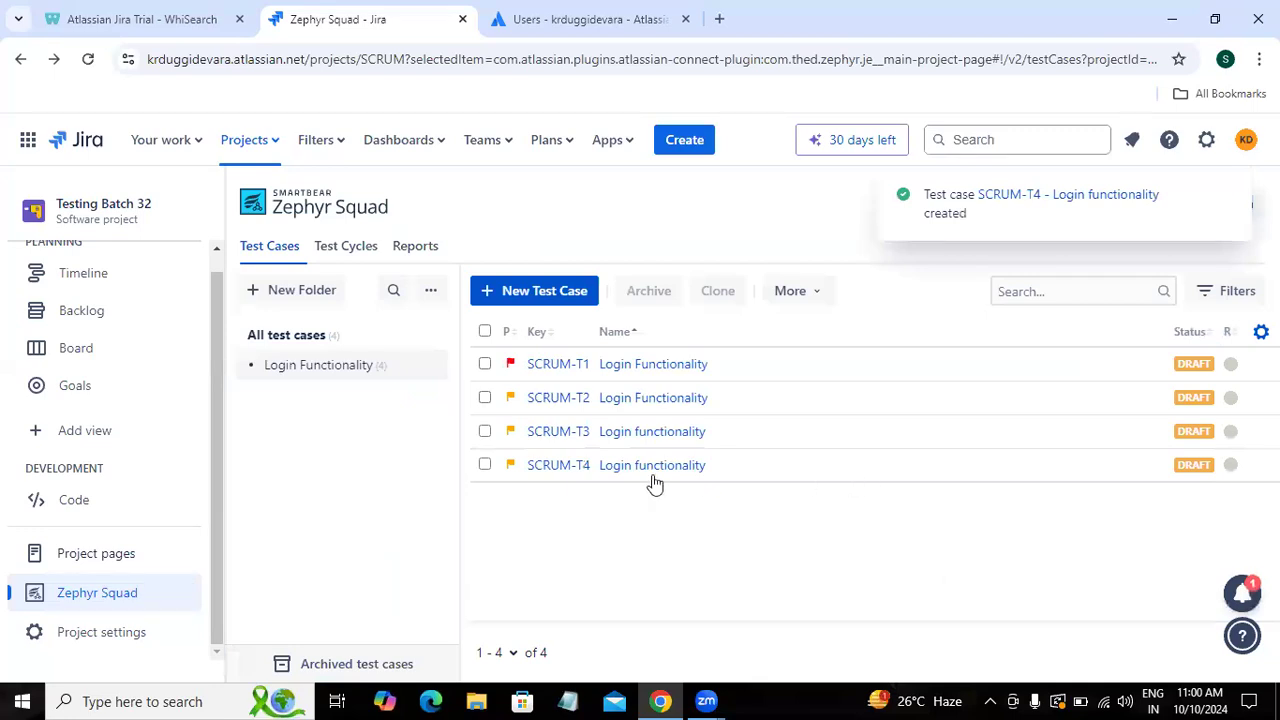
Step: In SCRUM-T4's test script, write step 1 'Enter Username in the username text field' with test12 data and 'Username should be entered'
click(620, 467)
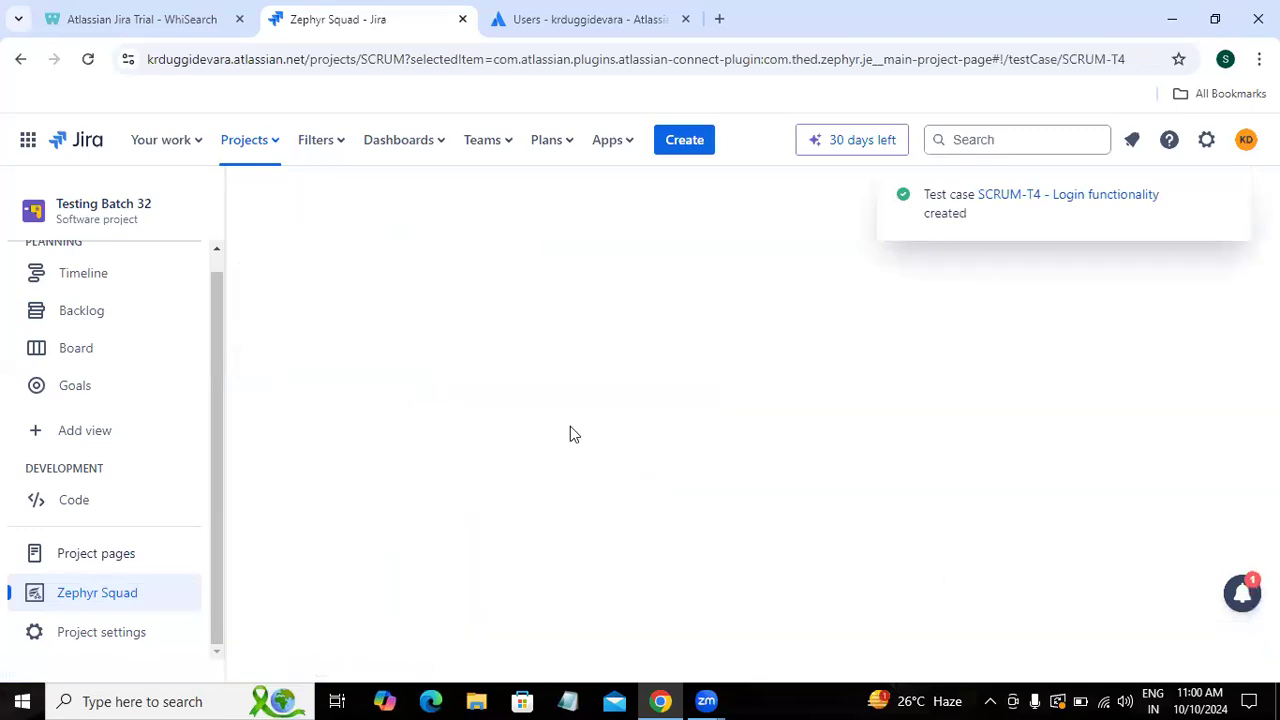
click(337, 272)
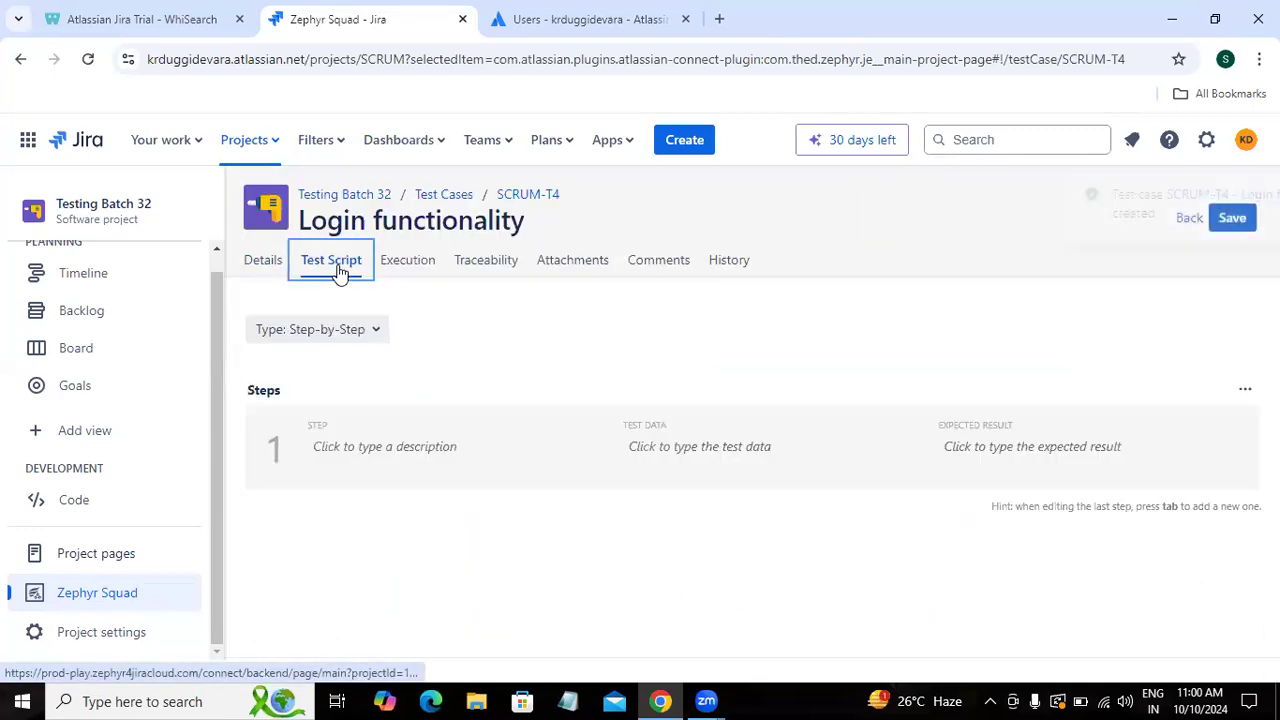
click(364, 450)
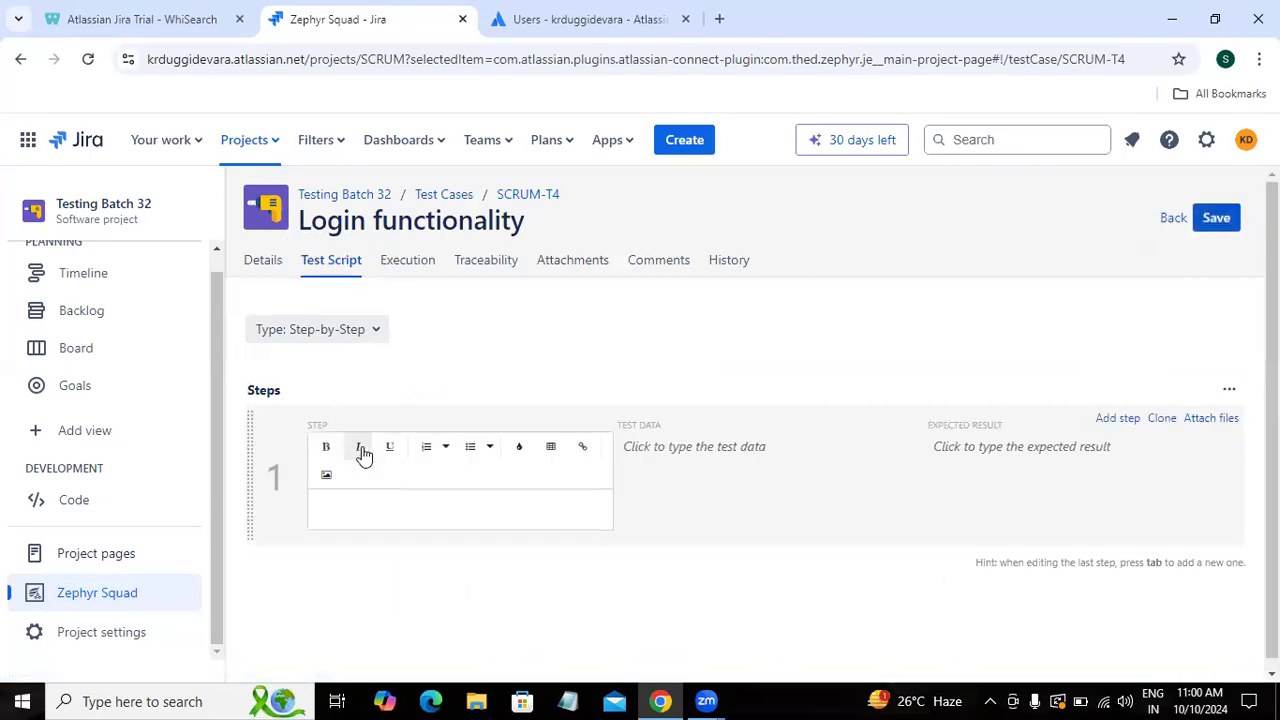
text(Enter Username in th)
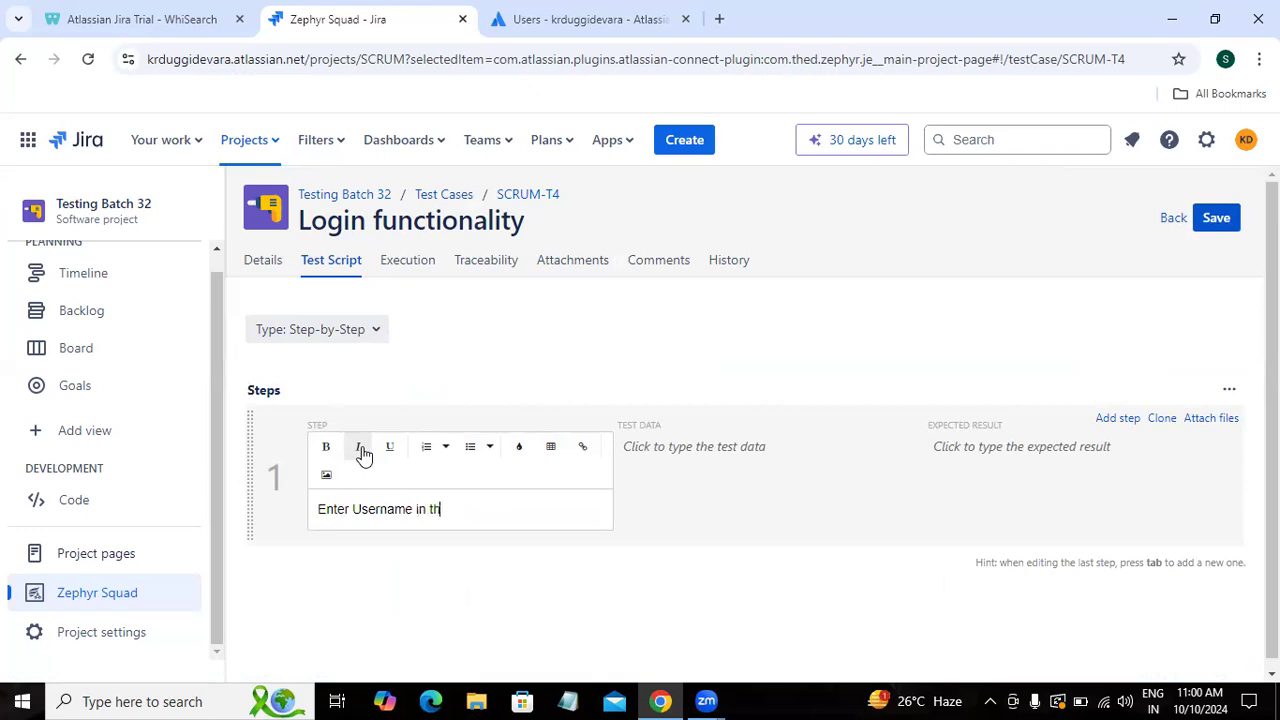
text(e username text field)
key(Tab)
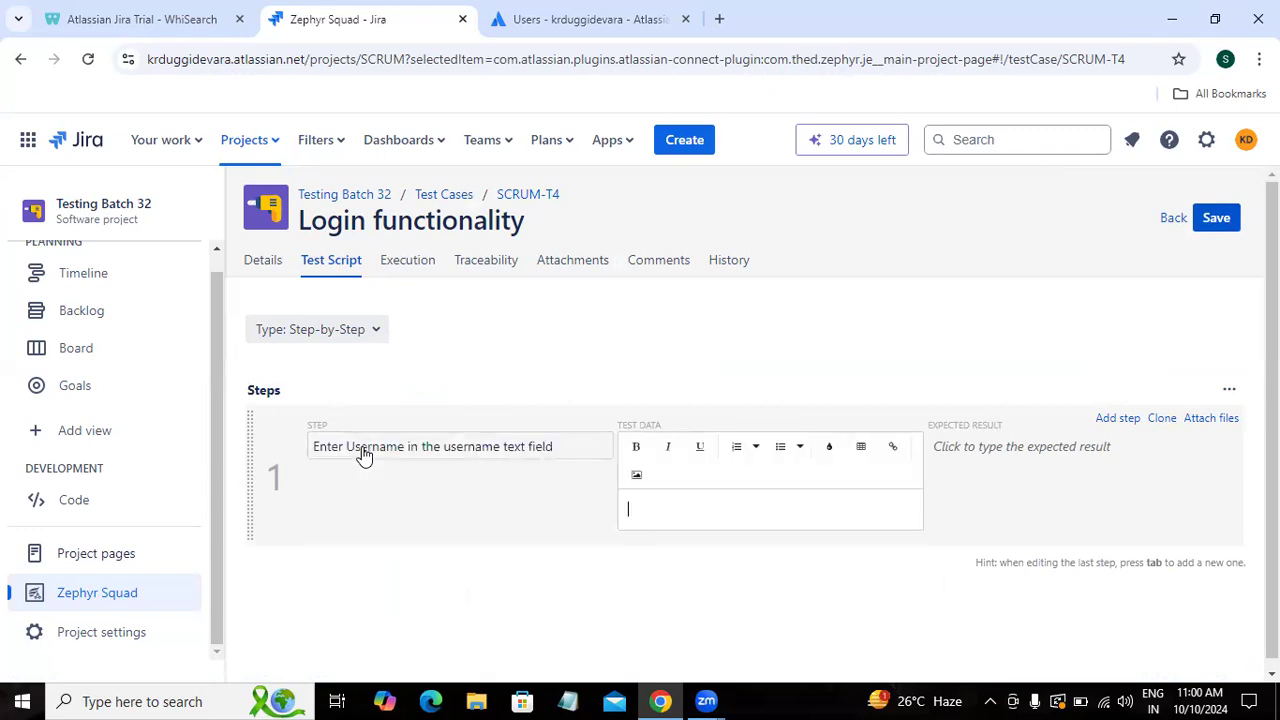
text(test12)
key(Tab)
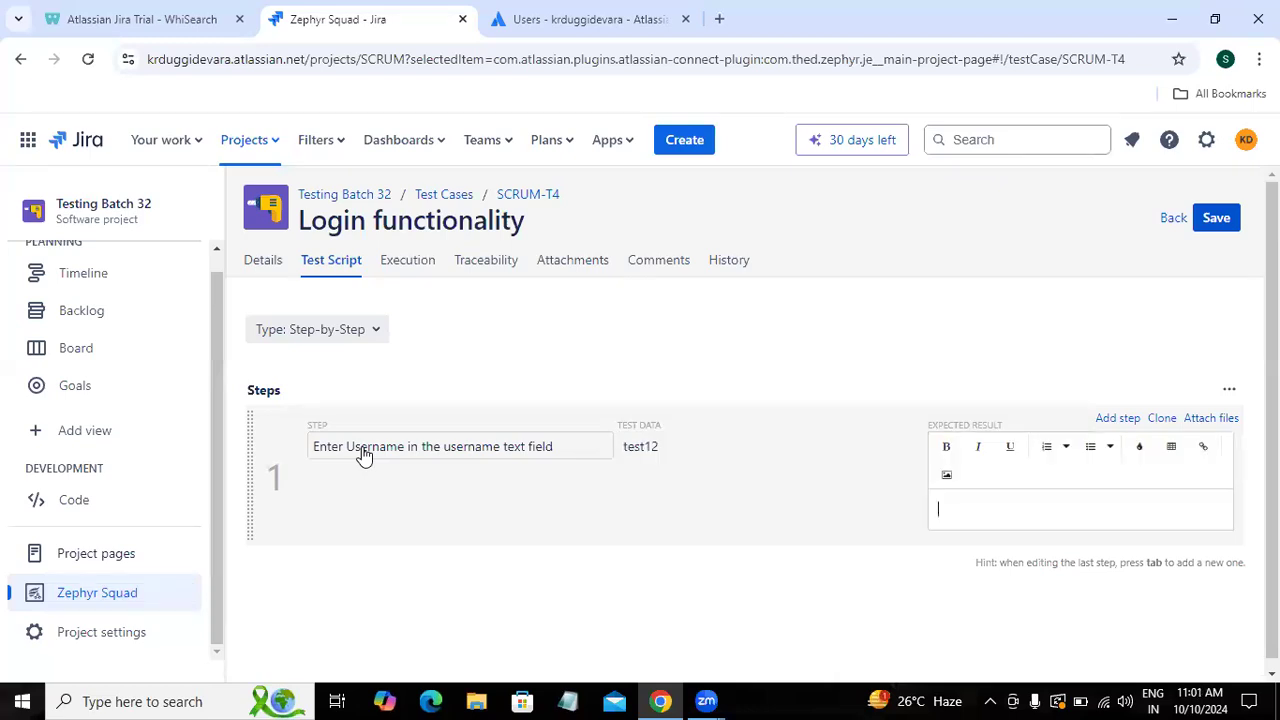
text(Username should be entered)
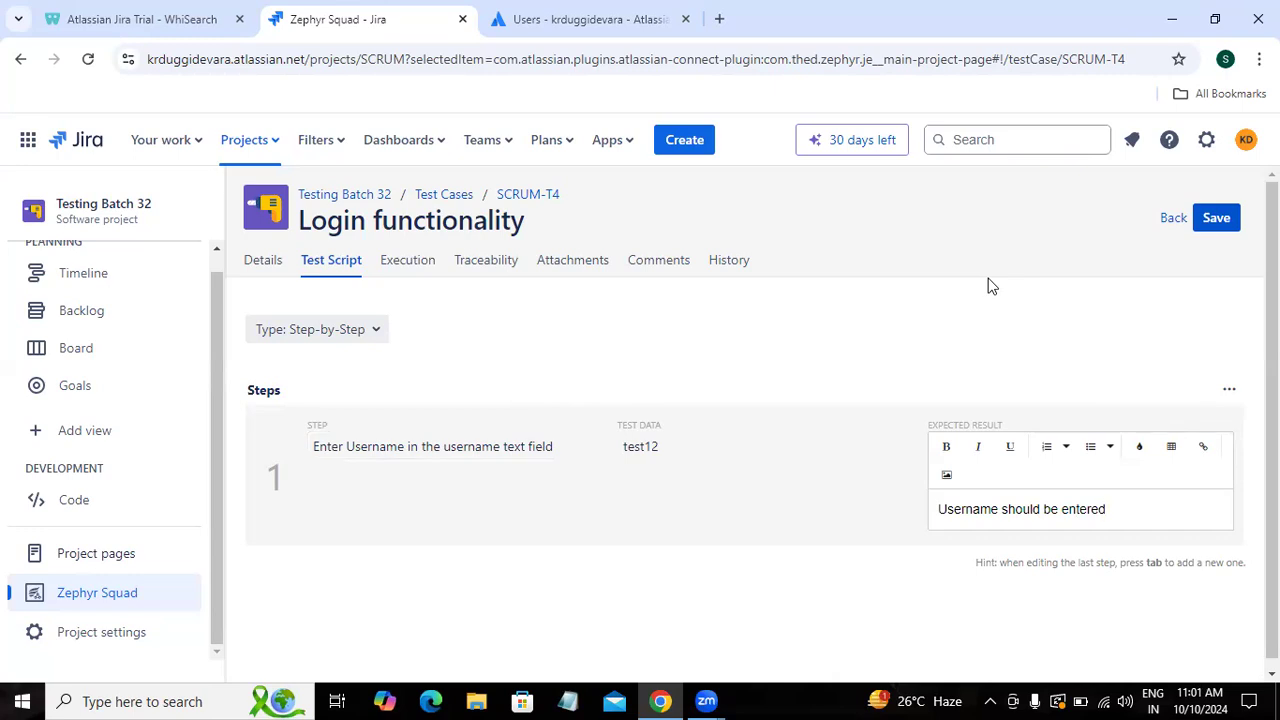
Step: Clone step 1 into a password-entry step 2 expecting 'Password should be entered', and add a blank step 3
mouse_move(954, 545)
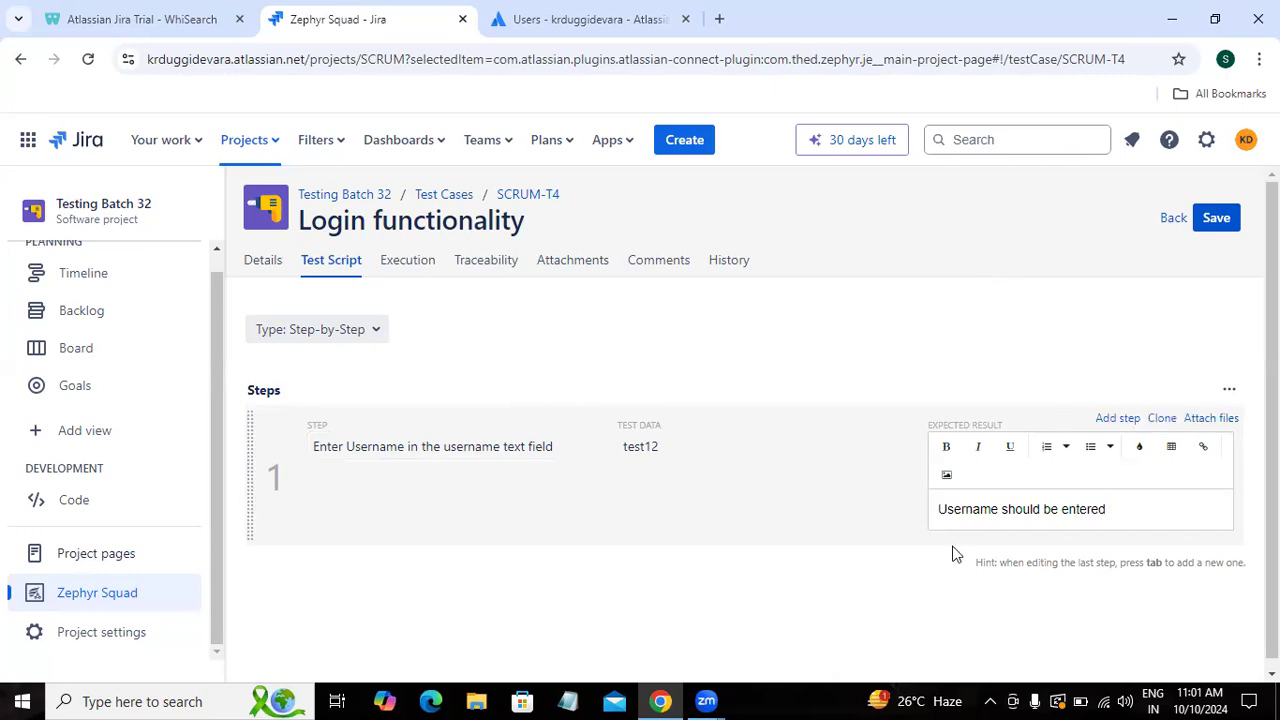
click(1164, 421)
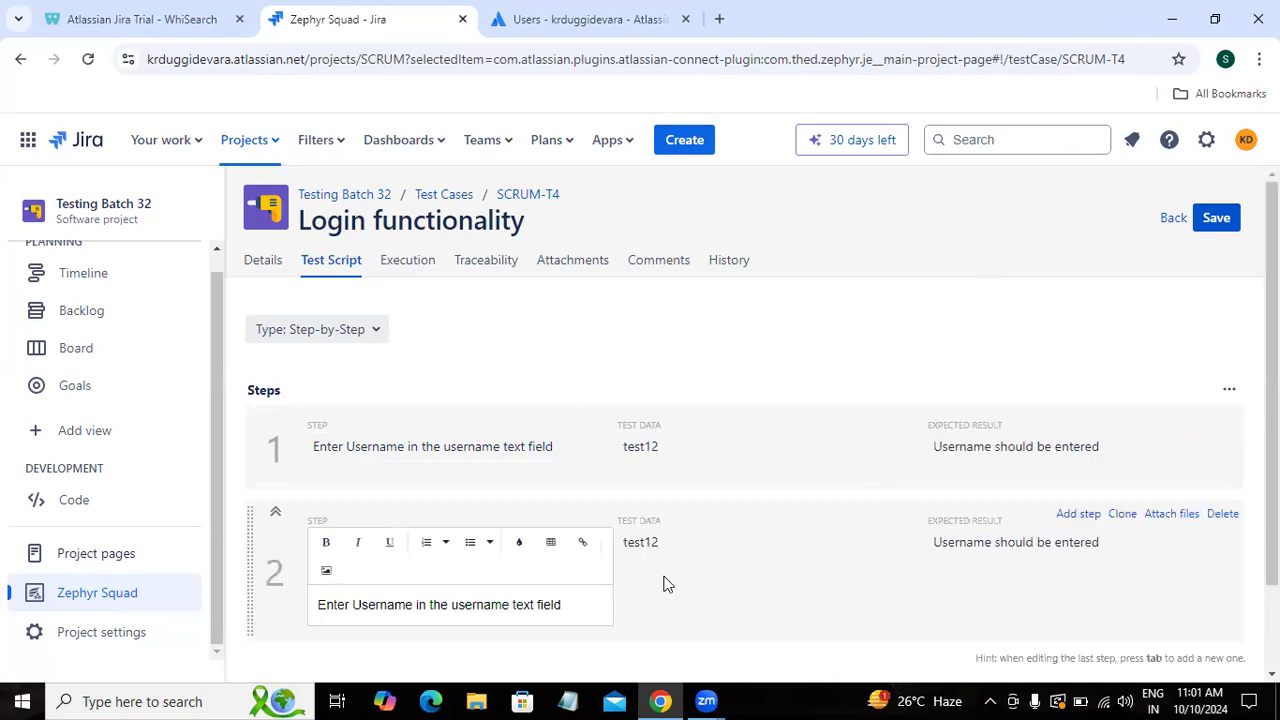
double_click(371, 607)
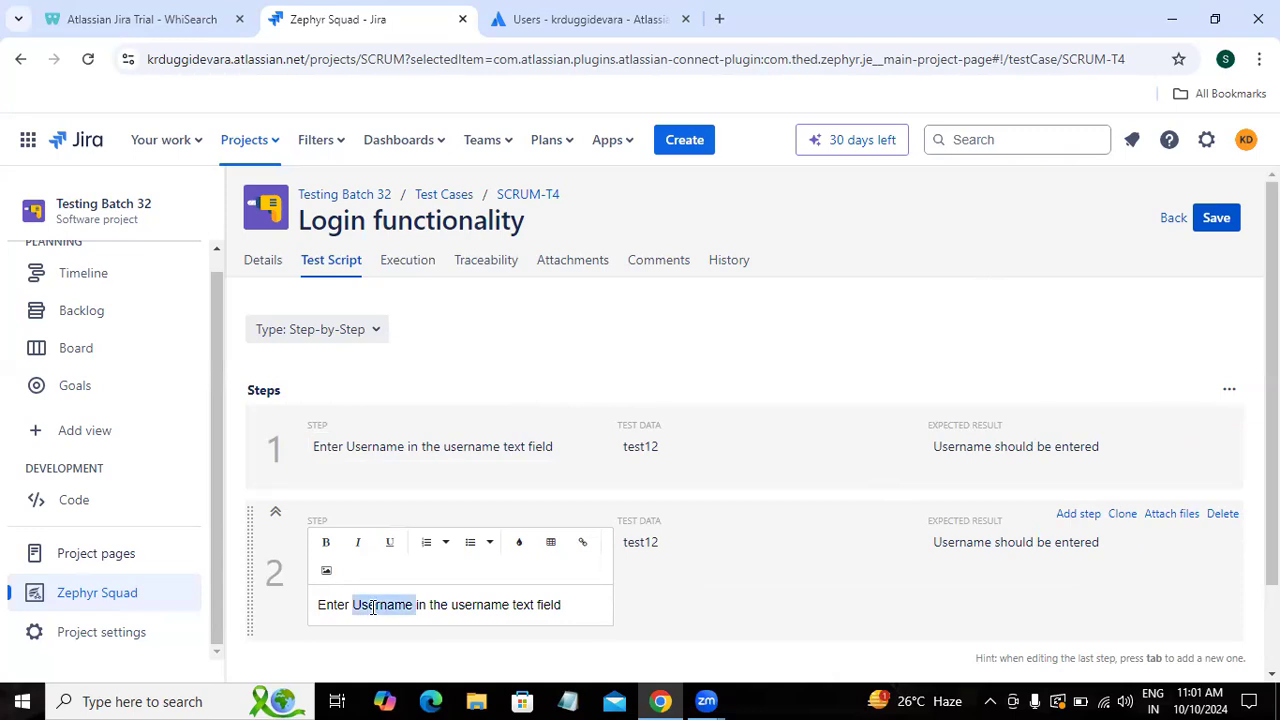
text(Password)
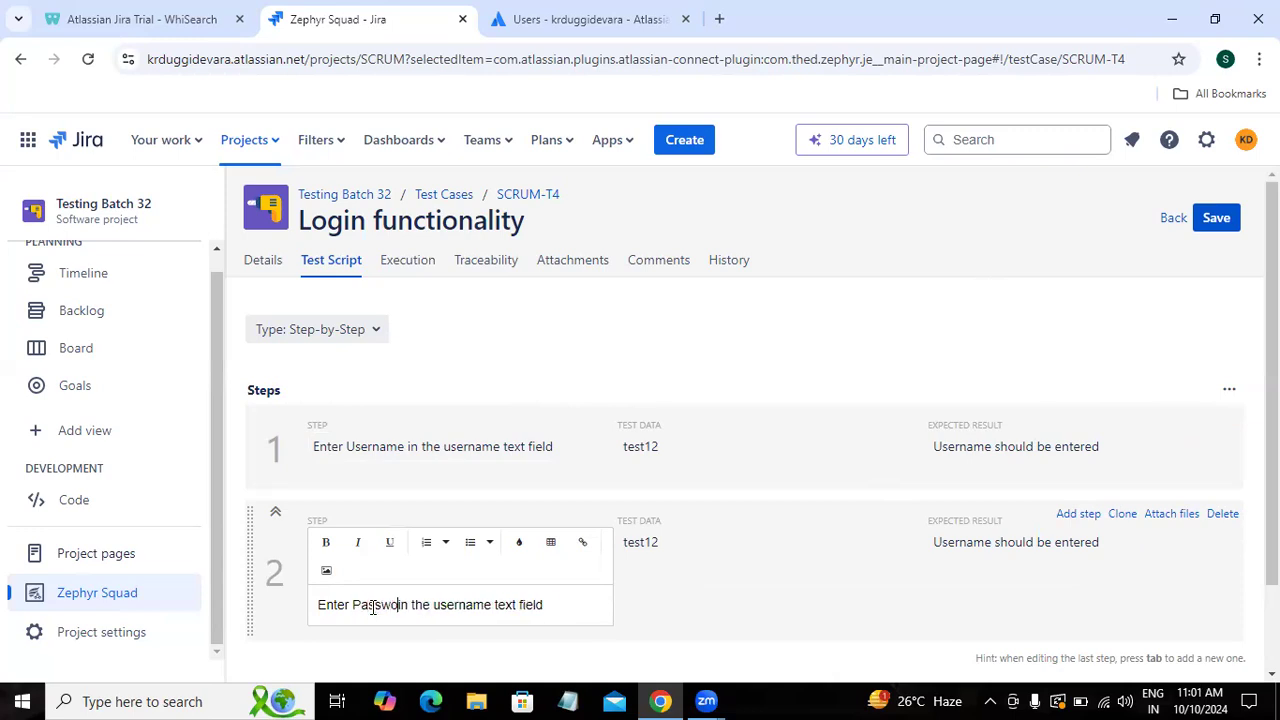
double_click(455, 606)
text(password)
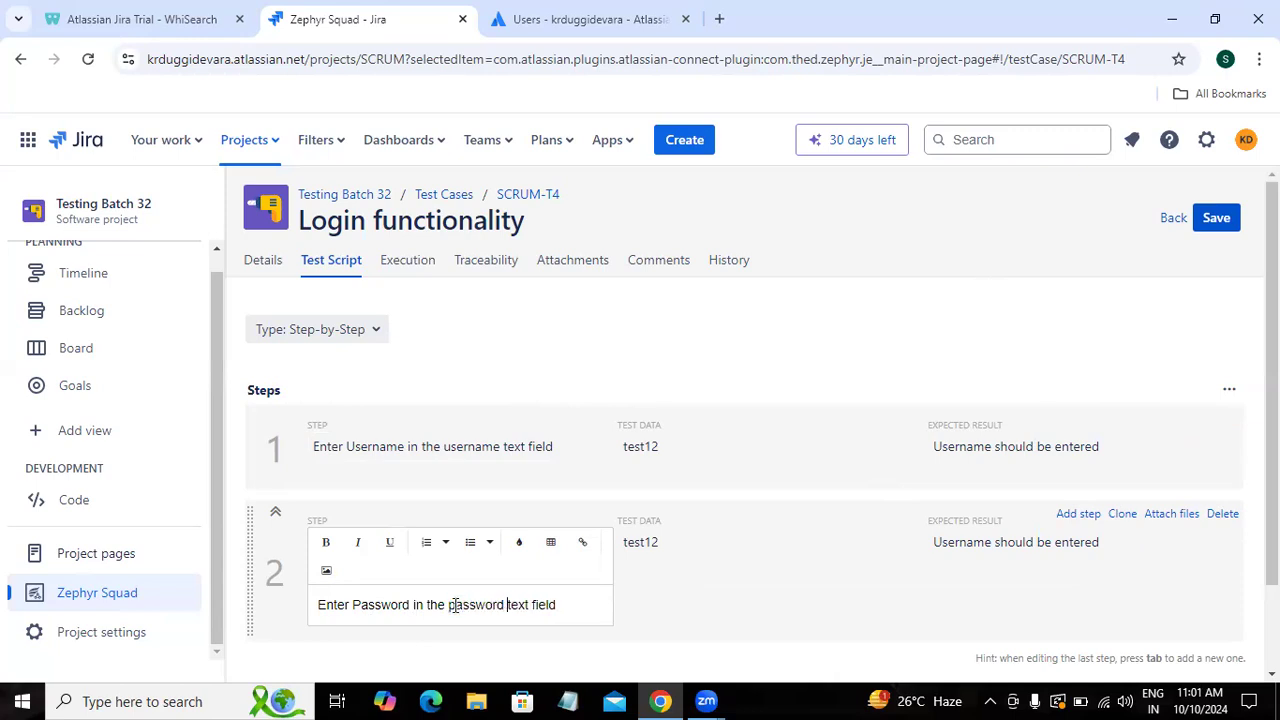
click(685, 556)
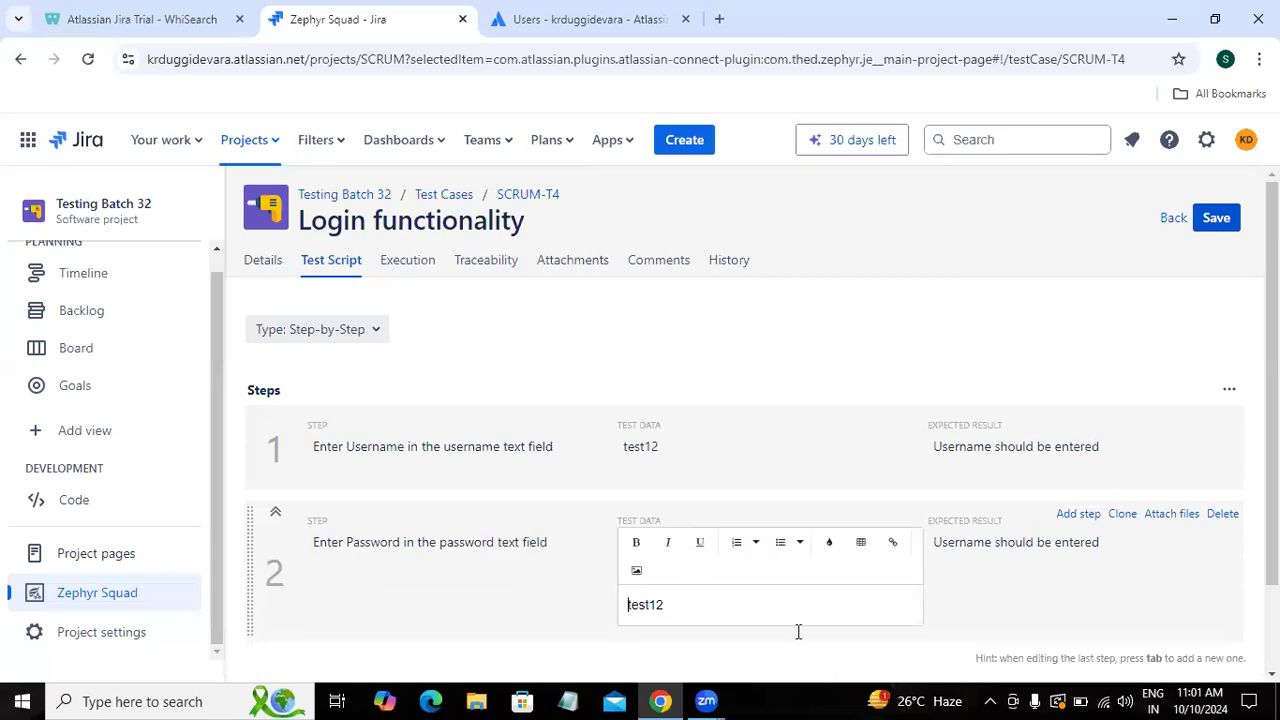
click(1040, 552)
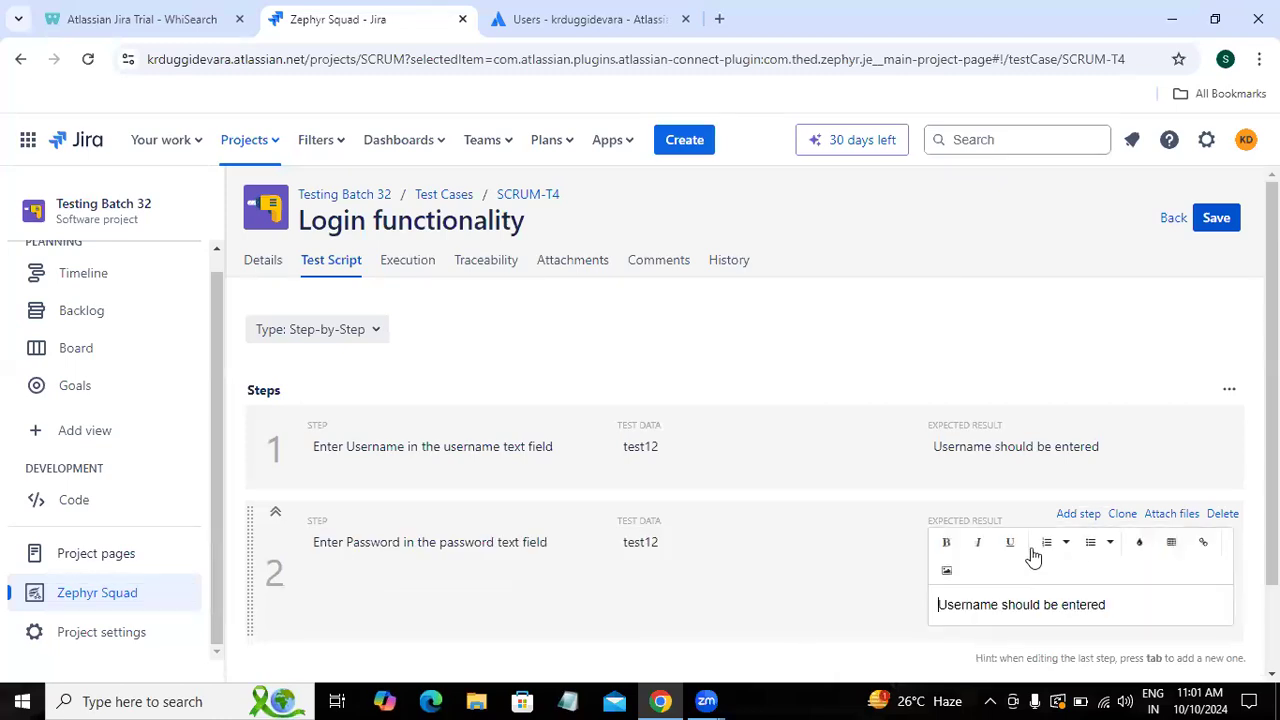
key(Delete)
key(Delete)
key(Delete)
key(Delete)
key(Delete)
key(Delete)
key(Delete)
key(Delete)
text(Password)
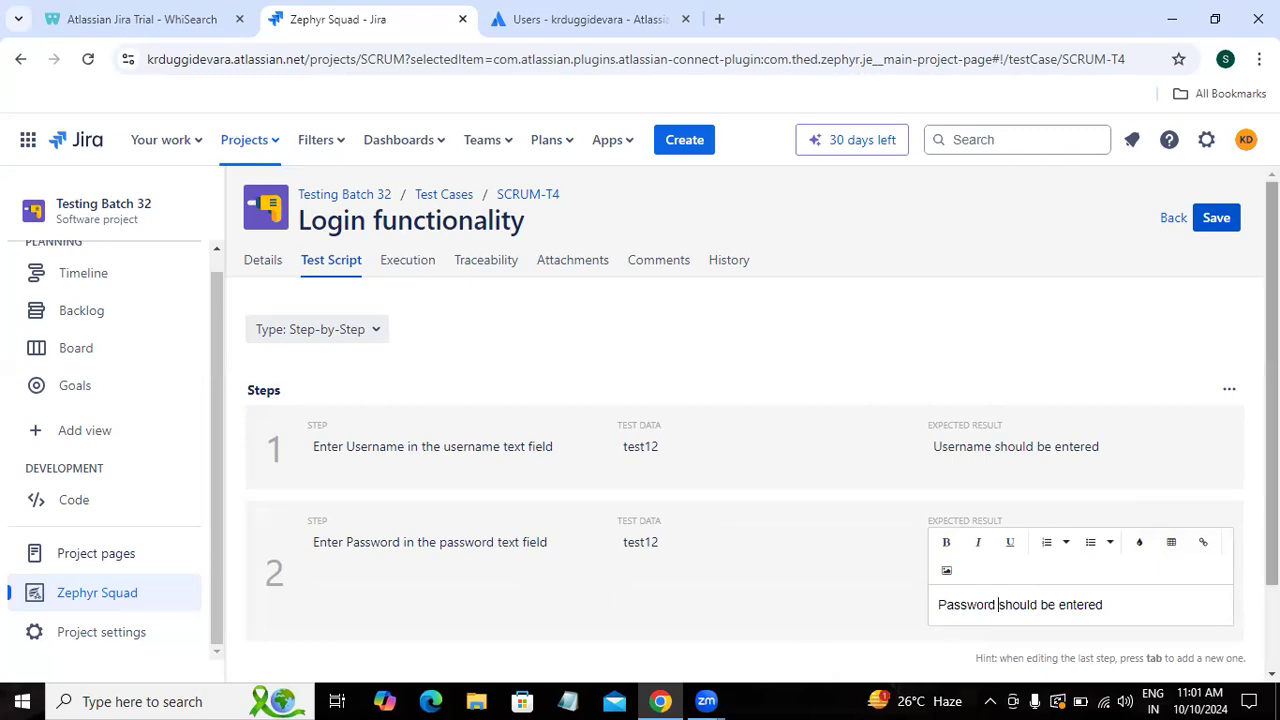
key(Tab)
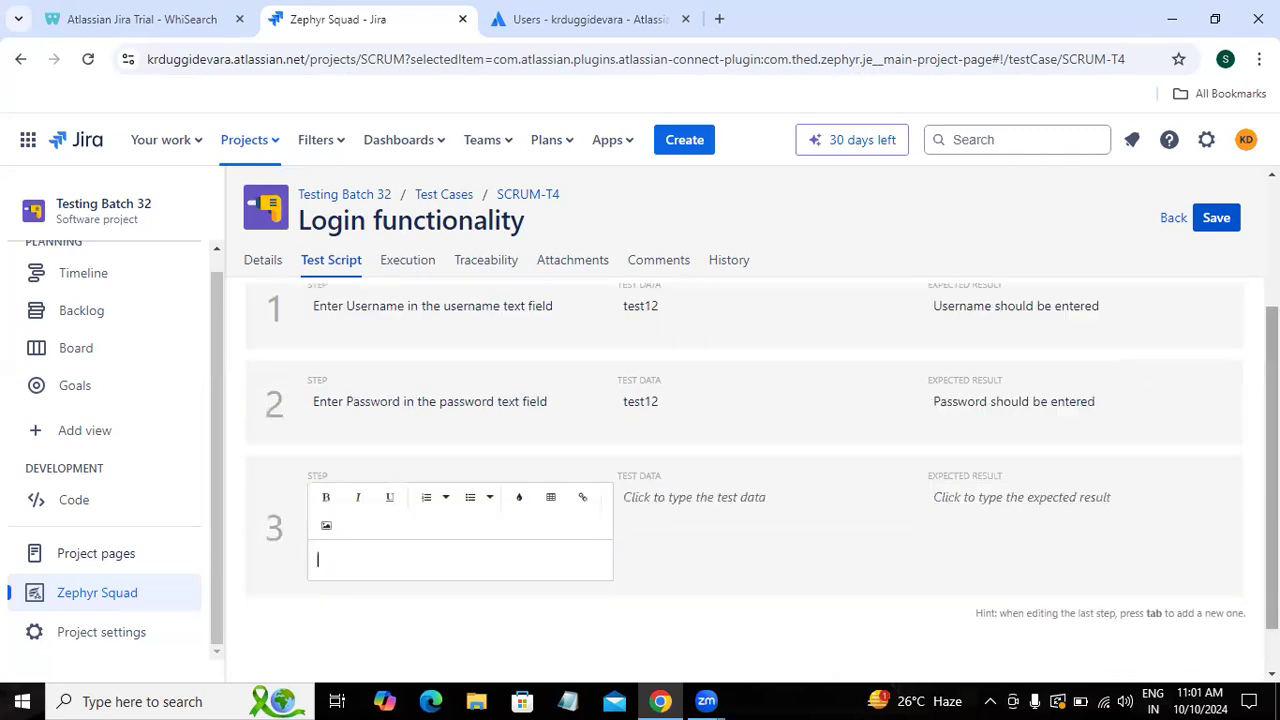
Step: Write step 3 'Click on Login button' expecting 'Please enter valid username and valid password', save, and return
text(Click on Login button)
key(Tab)
key(Tab)
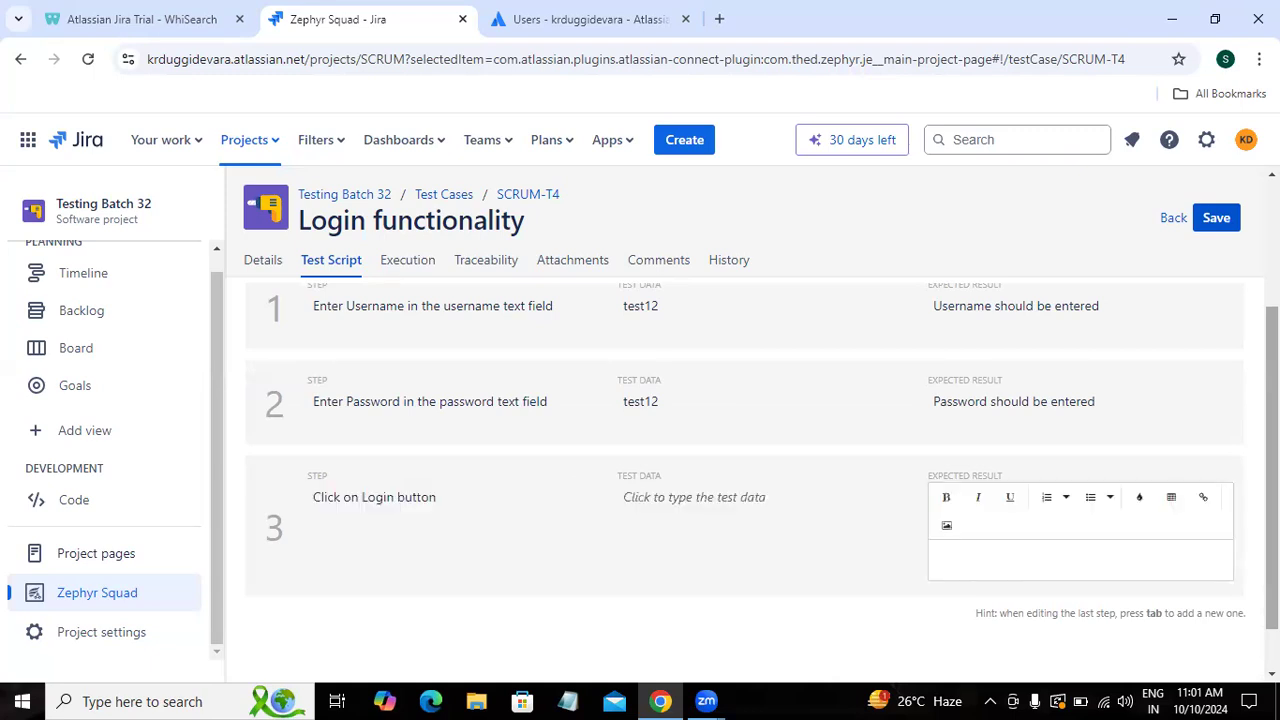
text(Error message should be di)
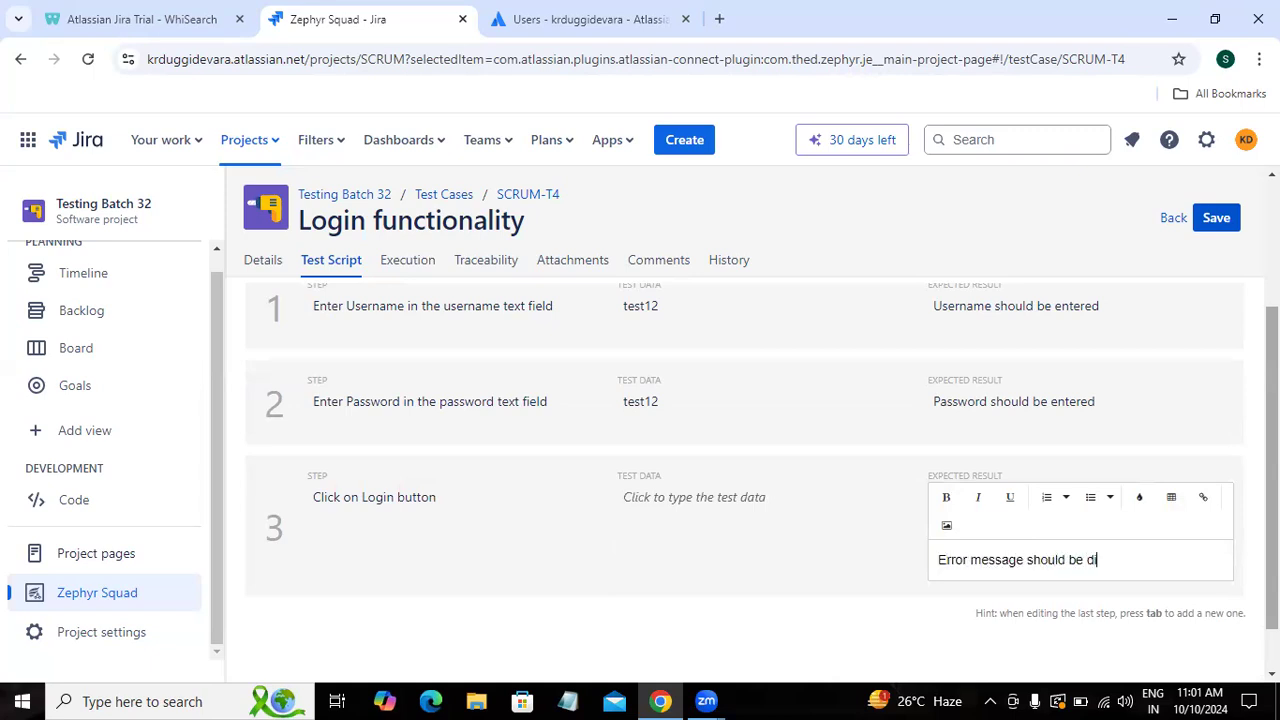
text(splay like " Please enter valid username and )
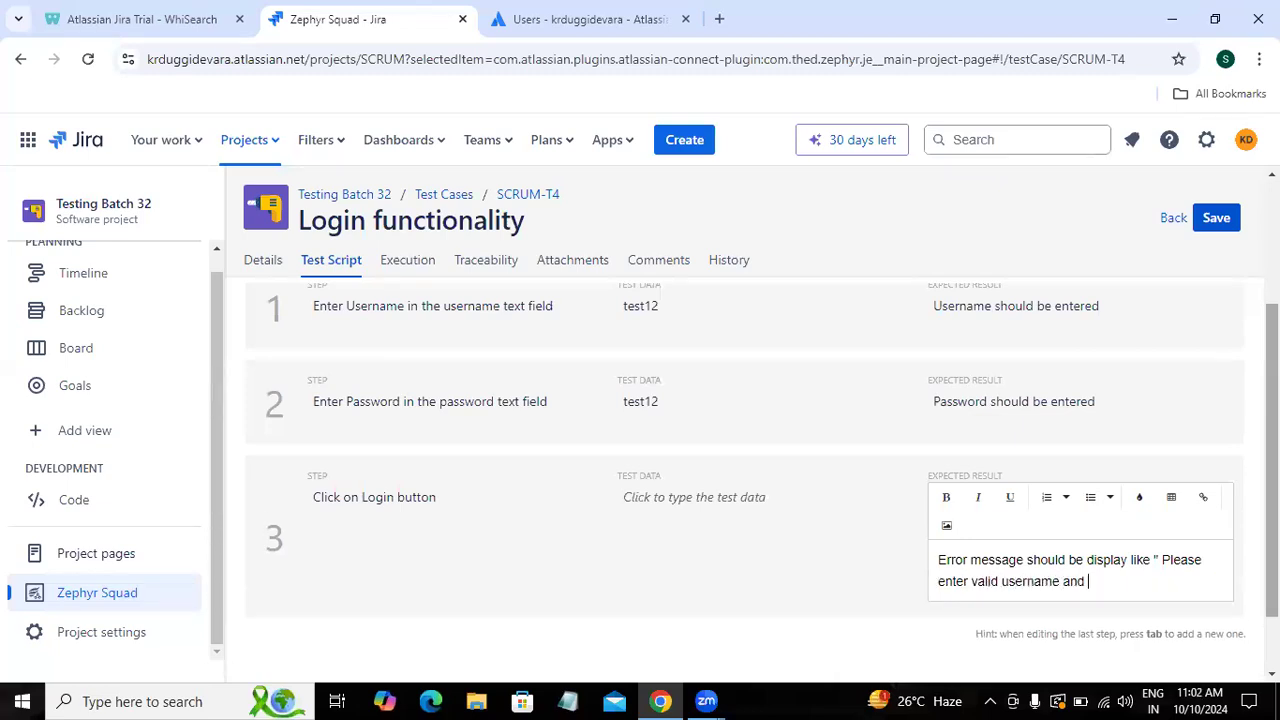
text(valid password")
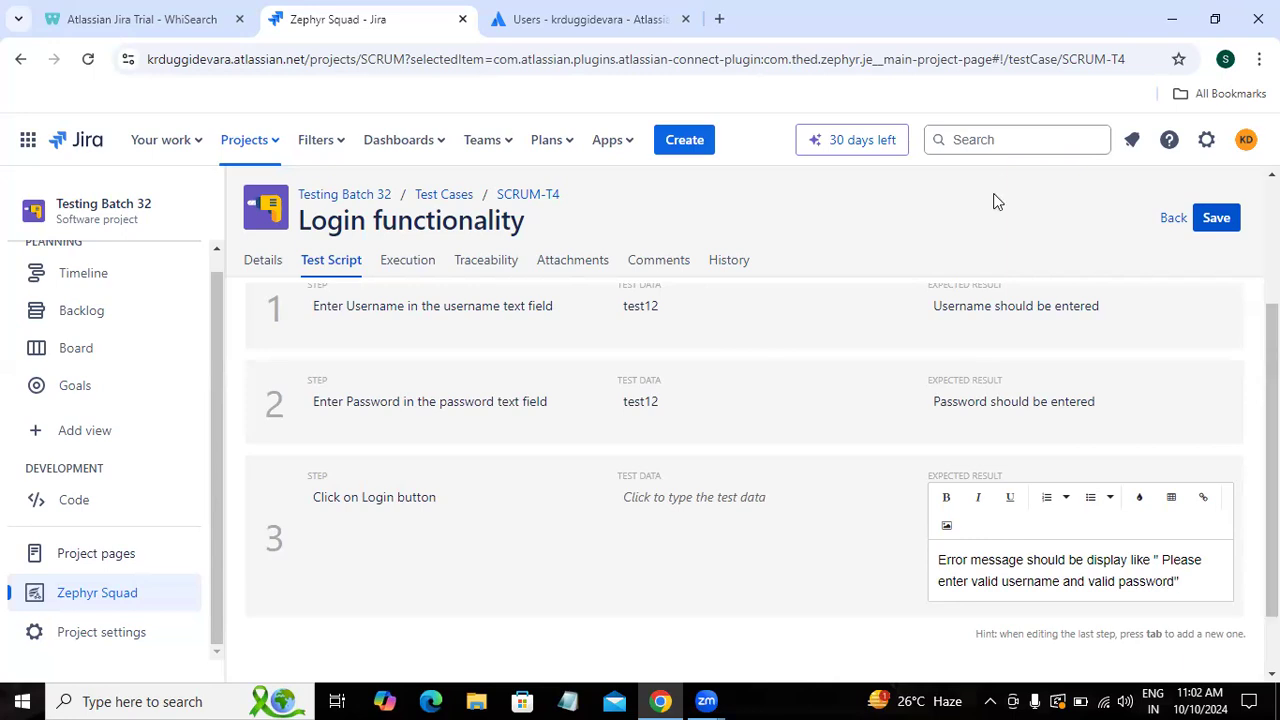
click(1218, 228)
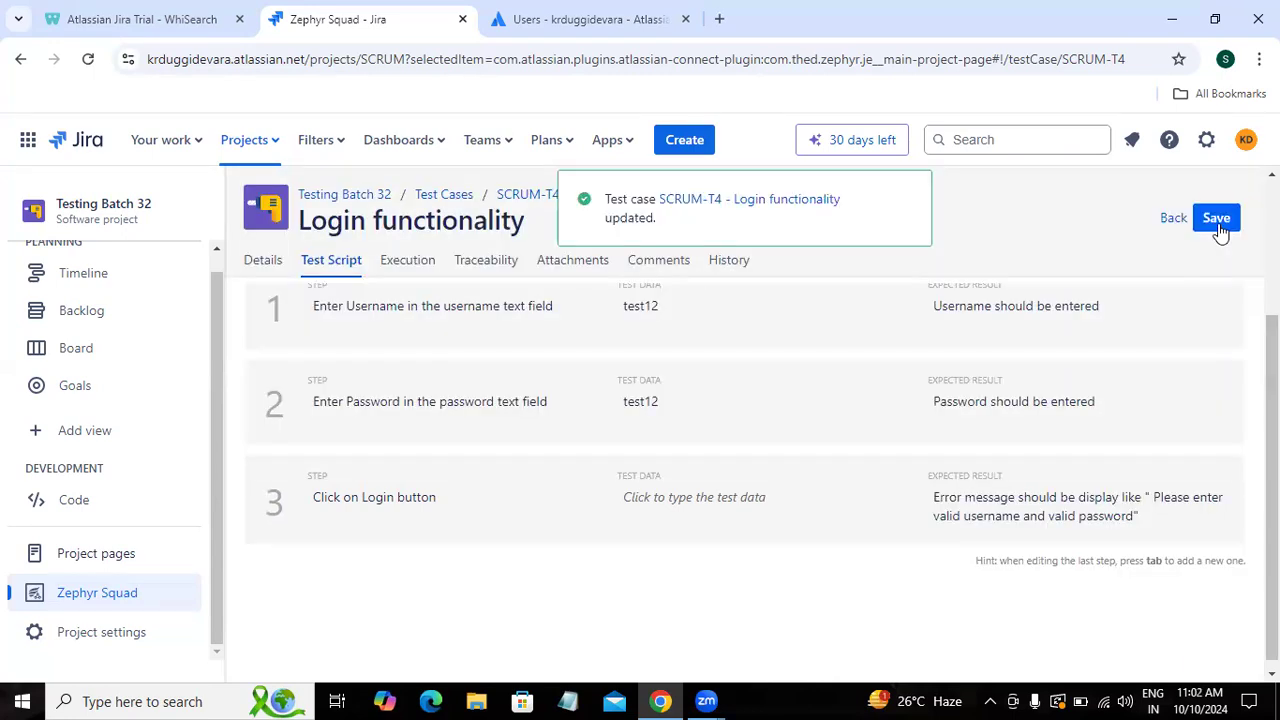
click(1168, 225)
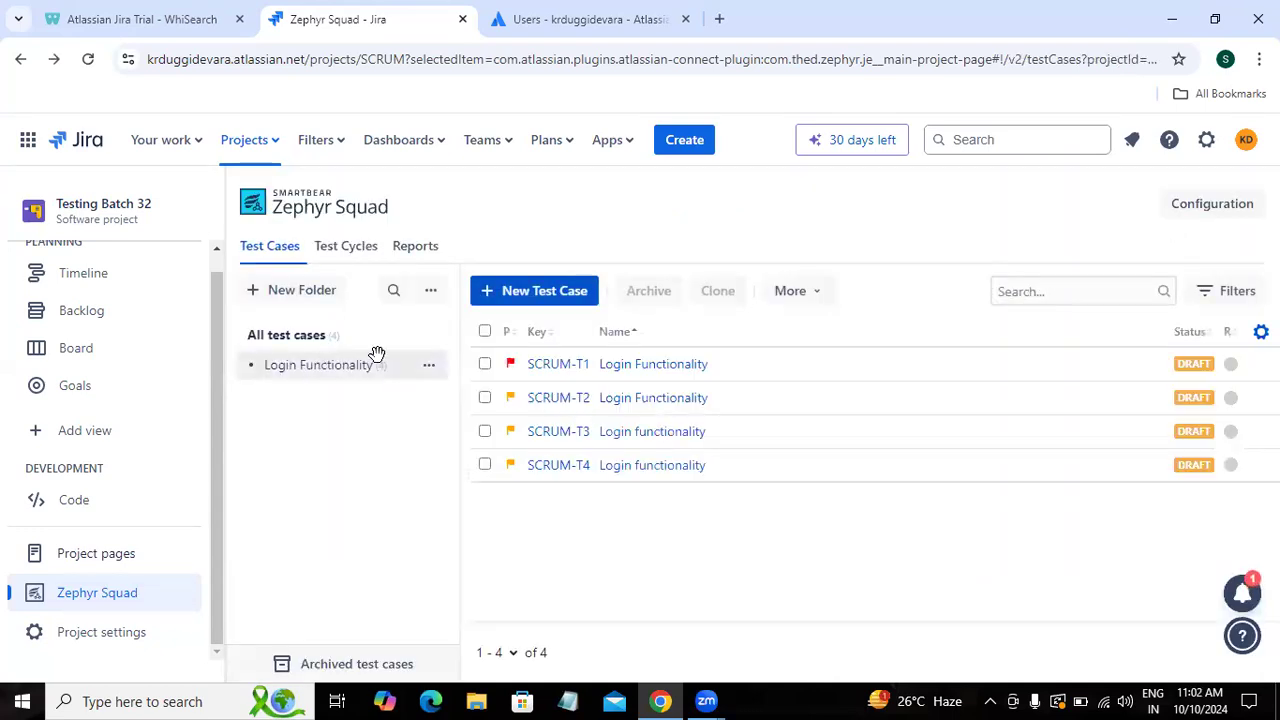
Step: Start a new 'Login functionality' test case and draft the three numbered sign-in lines in the objective field
click(531, 290)
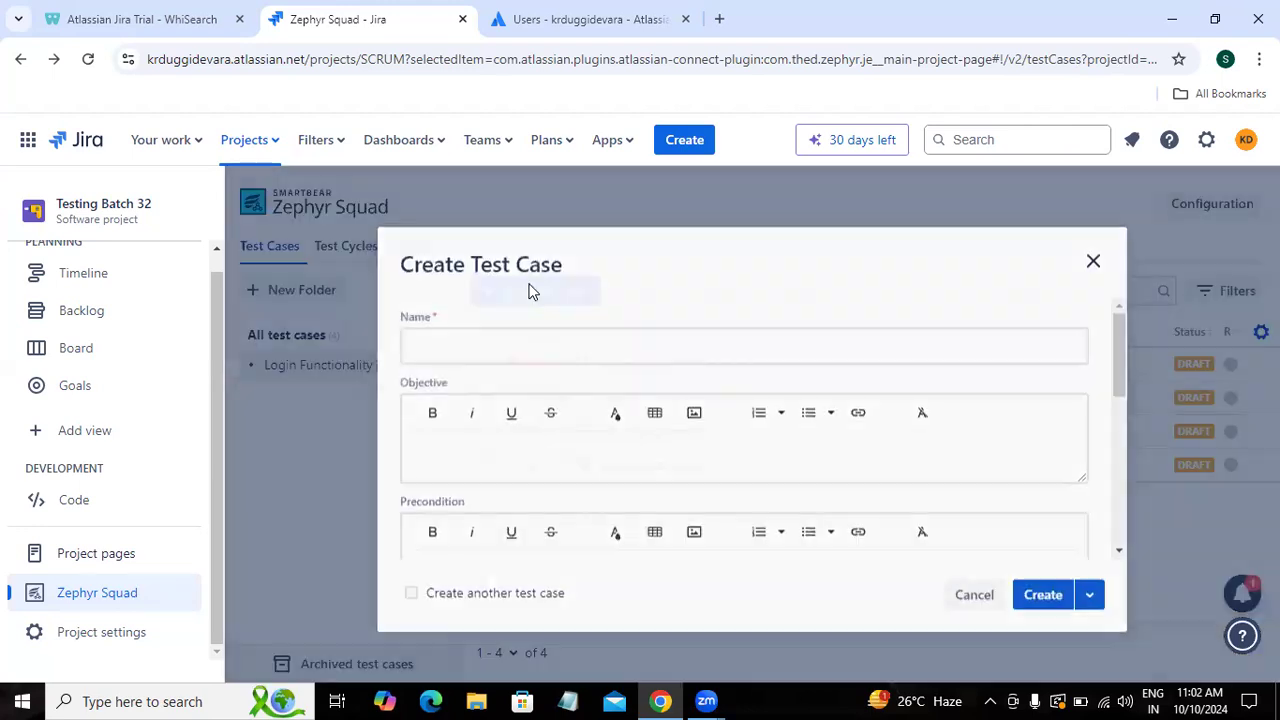
click(477, 337)
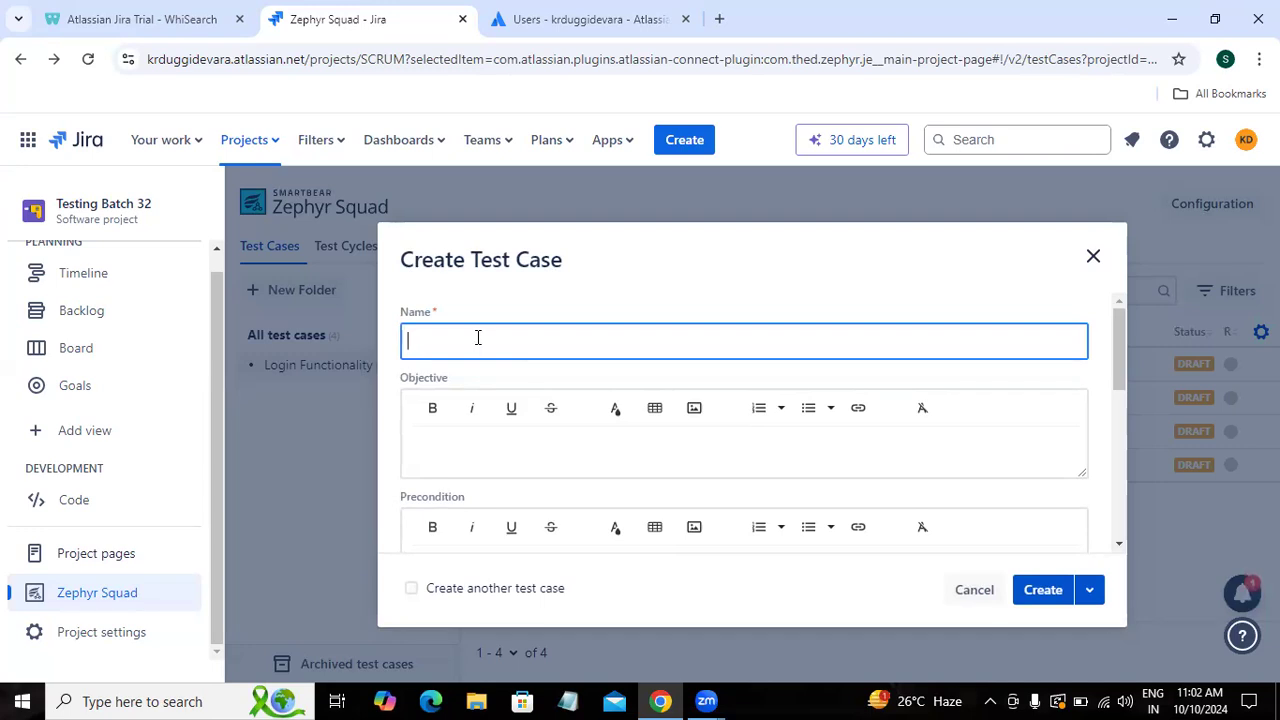
text(Login functionality)
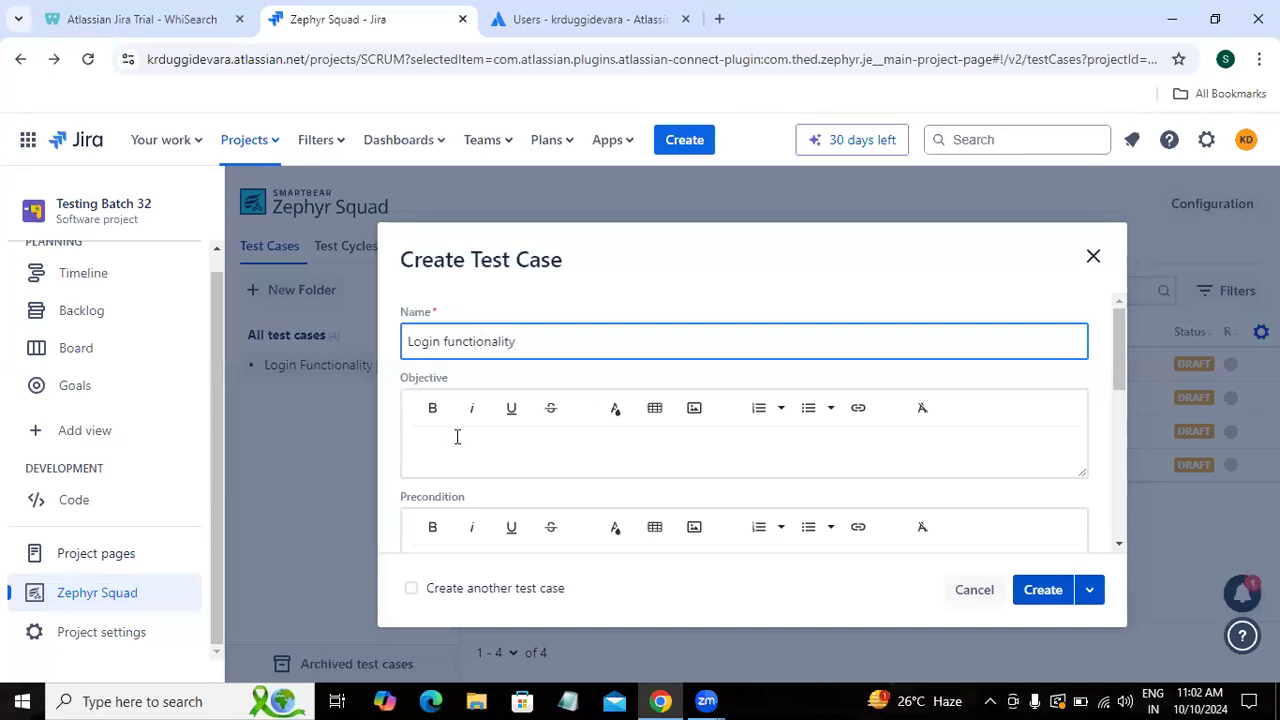
click(457, 437)
text(1. Open browser)
key(Return)
text(2. Enter vlaid u)
key(BackSpace)
key(BackSpace)
key(BackSpace)
key(BackSpace)
key(BackSpace)
key(BackSpace)
text(alid url then lcick)
key(BackSpace)
key(BackSpace)
key(BackSpace)
key(BackSpace)
key(BackSpace)
text(cl)
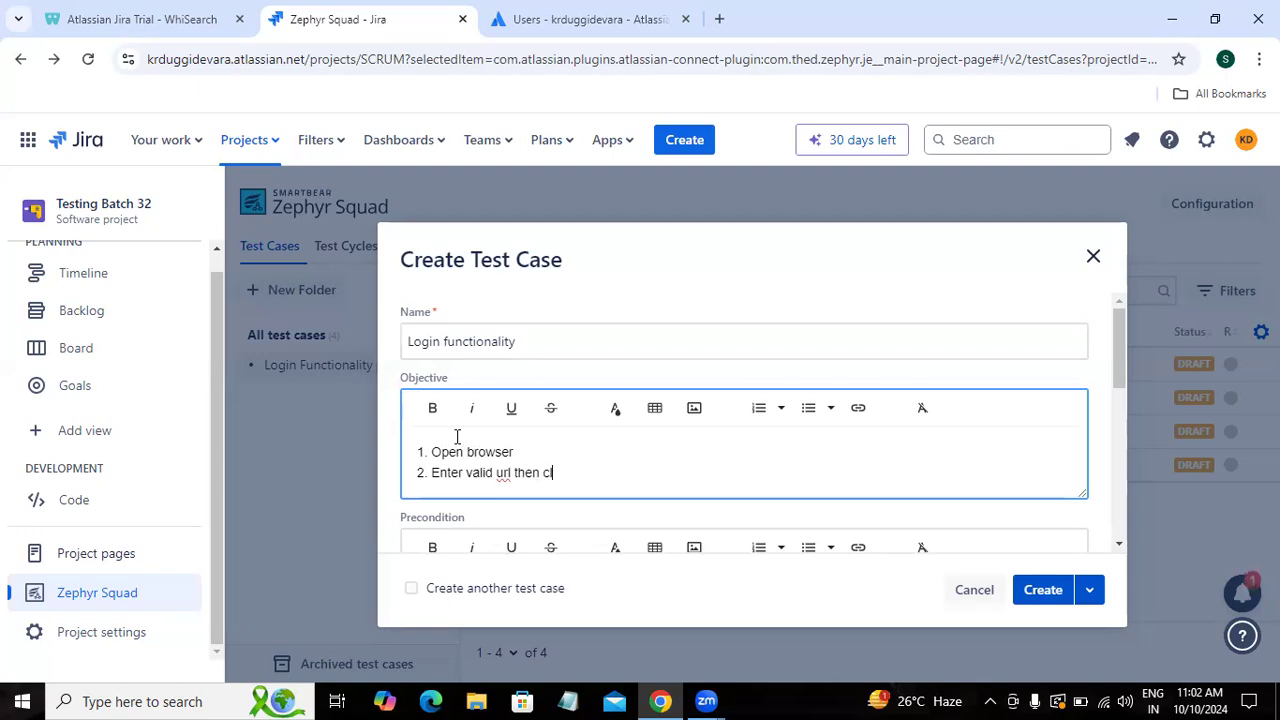
text(ick on enter)
key(Return)
text(Click)
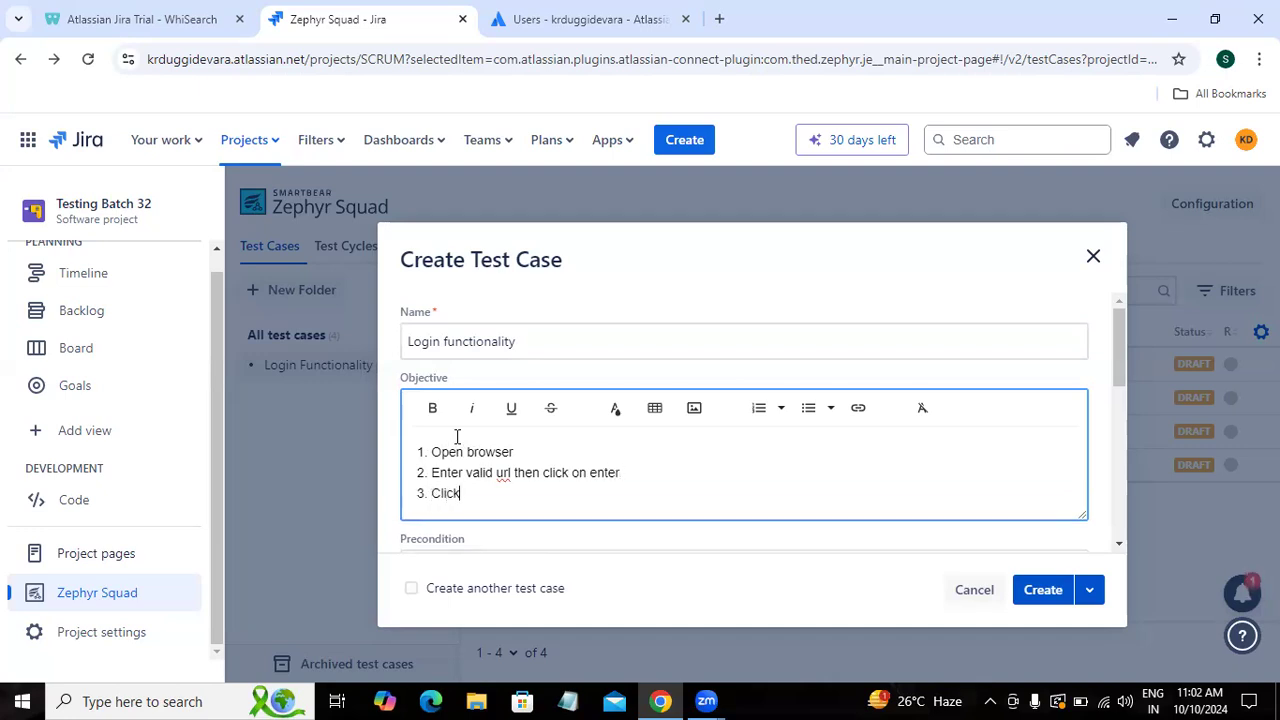
text( on Sign-in button)
Step: Replace the objective with 'To validate login functionality with blank data'
key(ctrl+a)
key(ctrl+c)
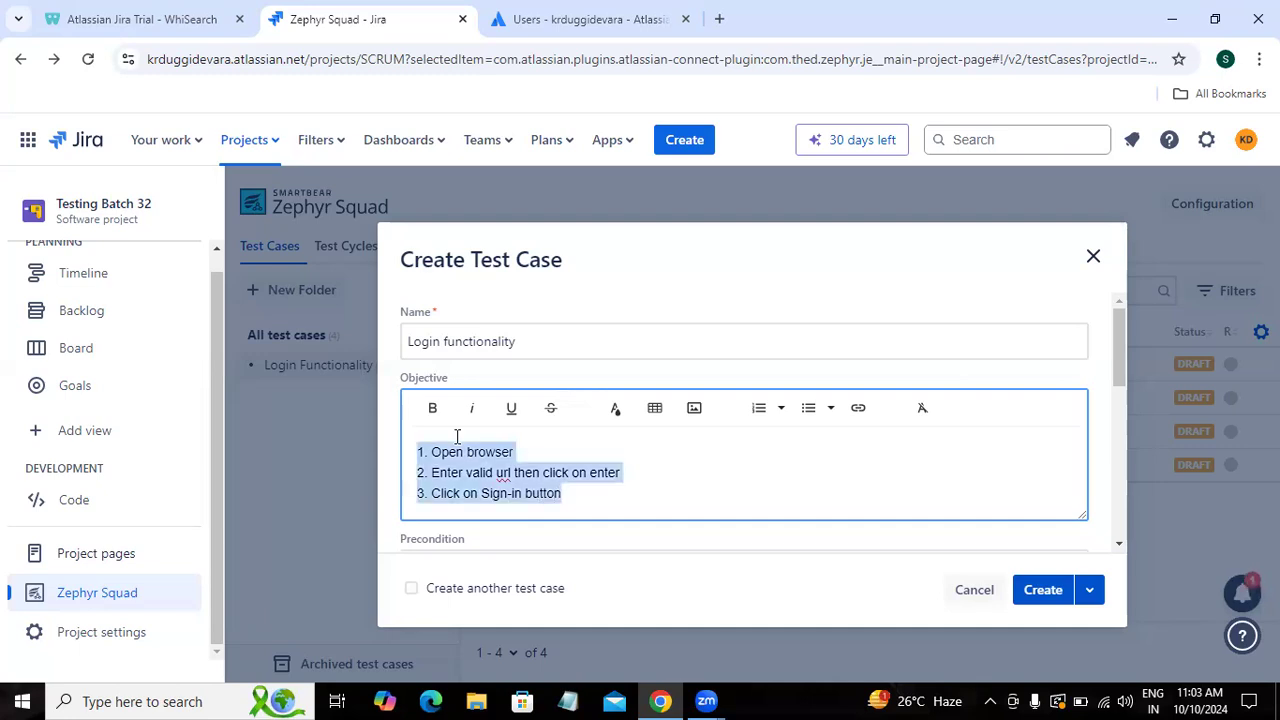
key(BackSpace)
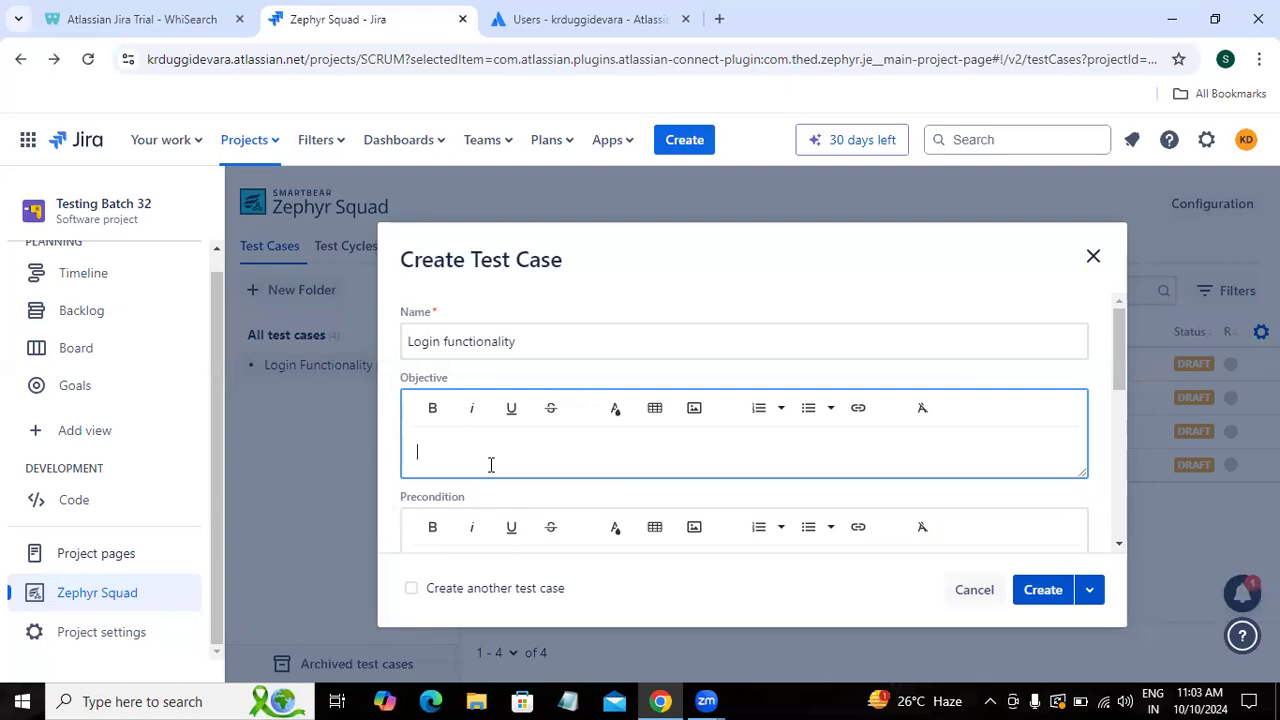
text(To validate login functionality with )
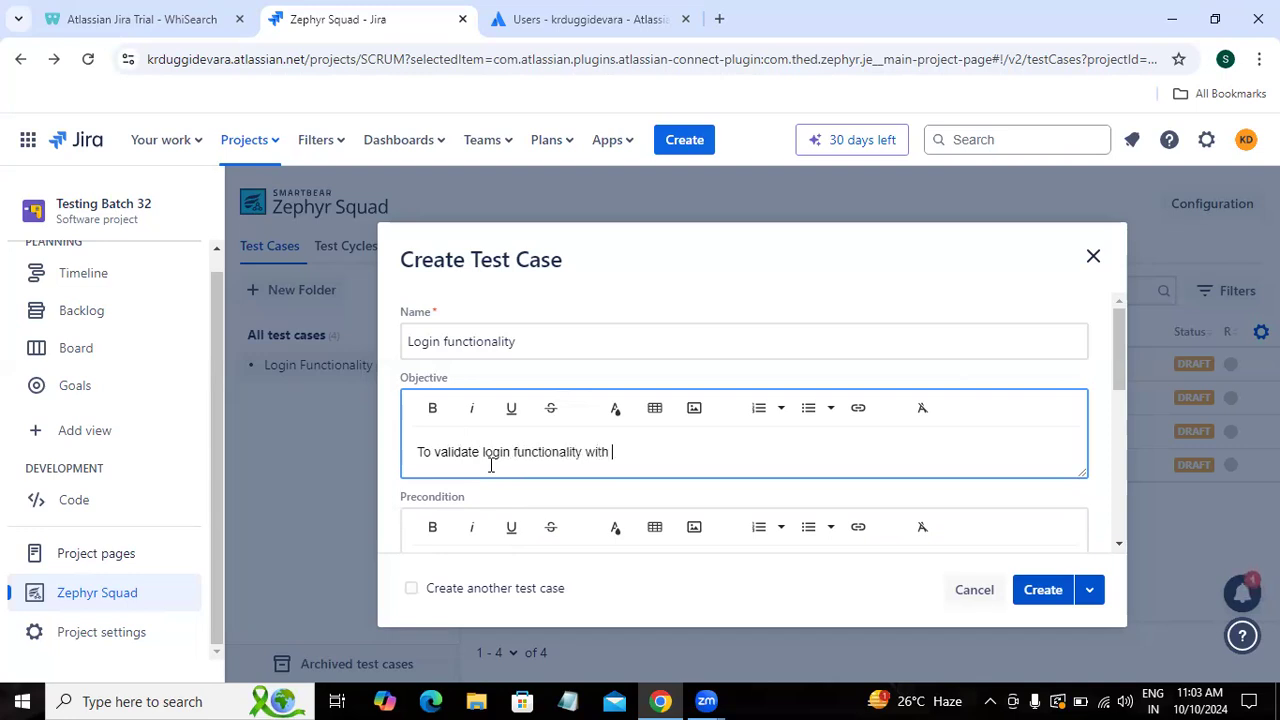
text(blank data)
Step: Paste the three numbered sign-in steps as the precondition and create the test case
scroll(820, 480, down, 3)
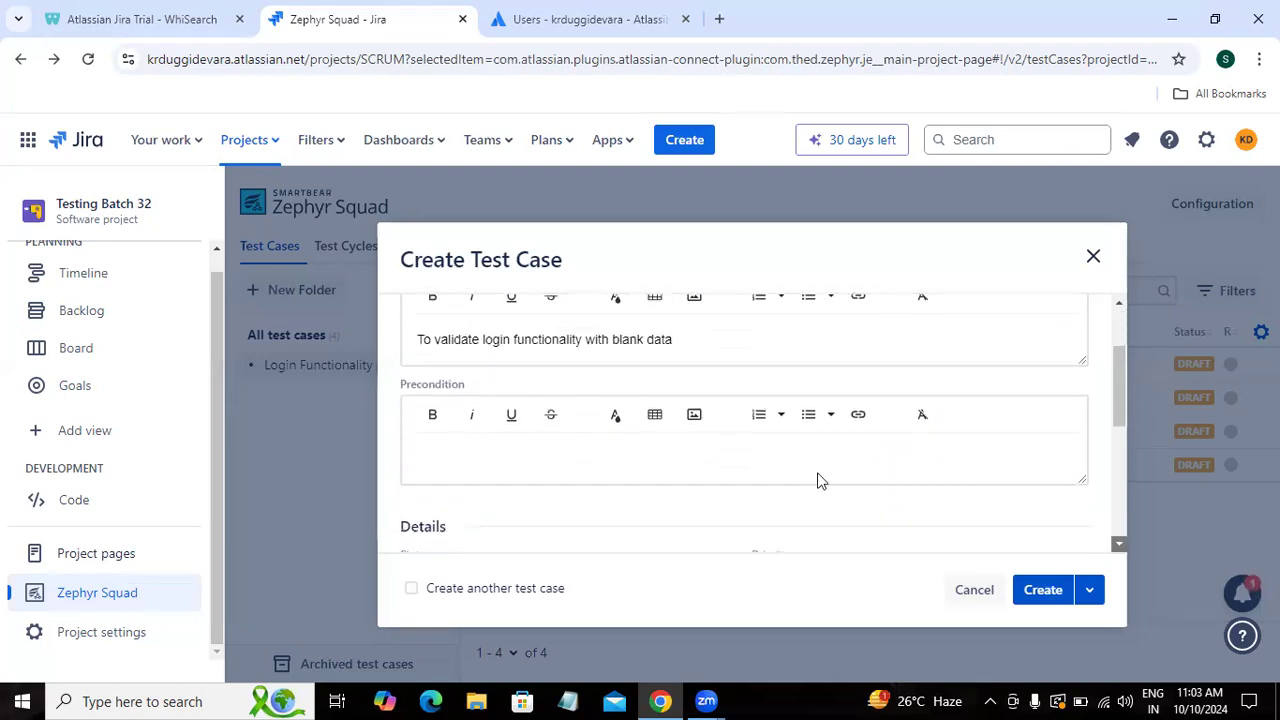
click(556, 436)
key(ctrl+v)
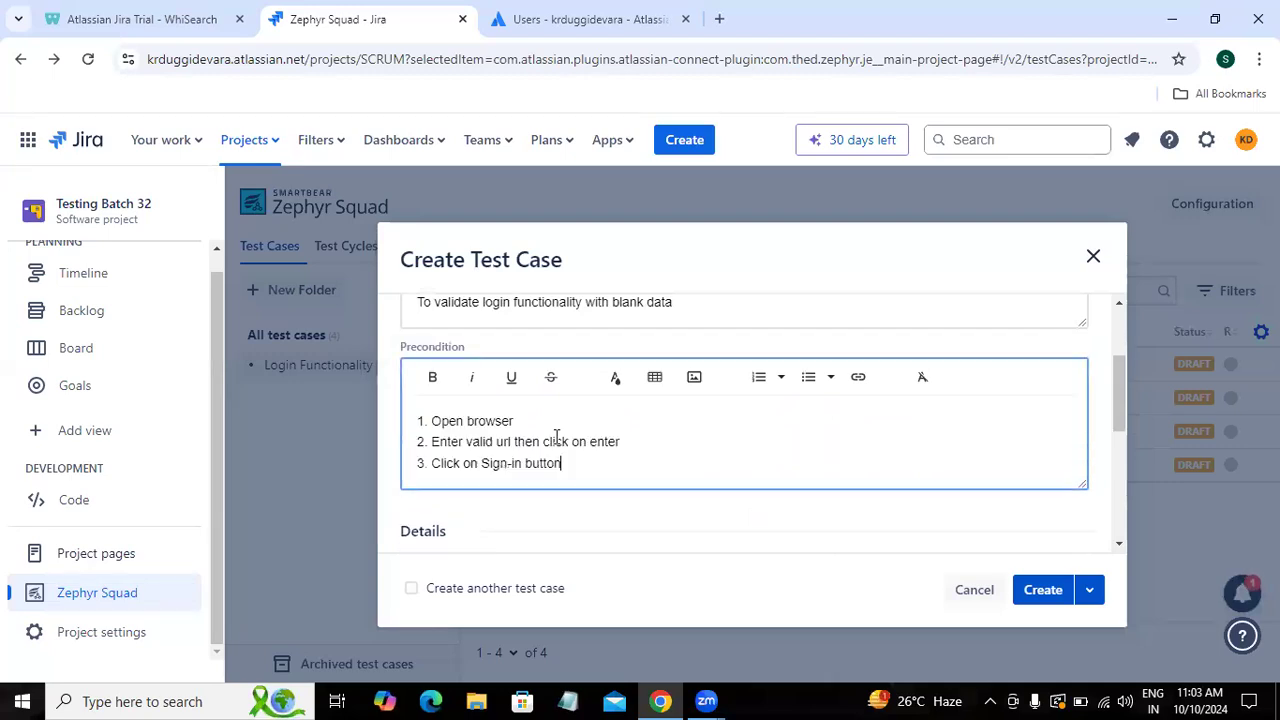
click(1118, 547)
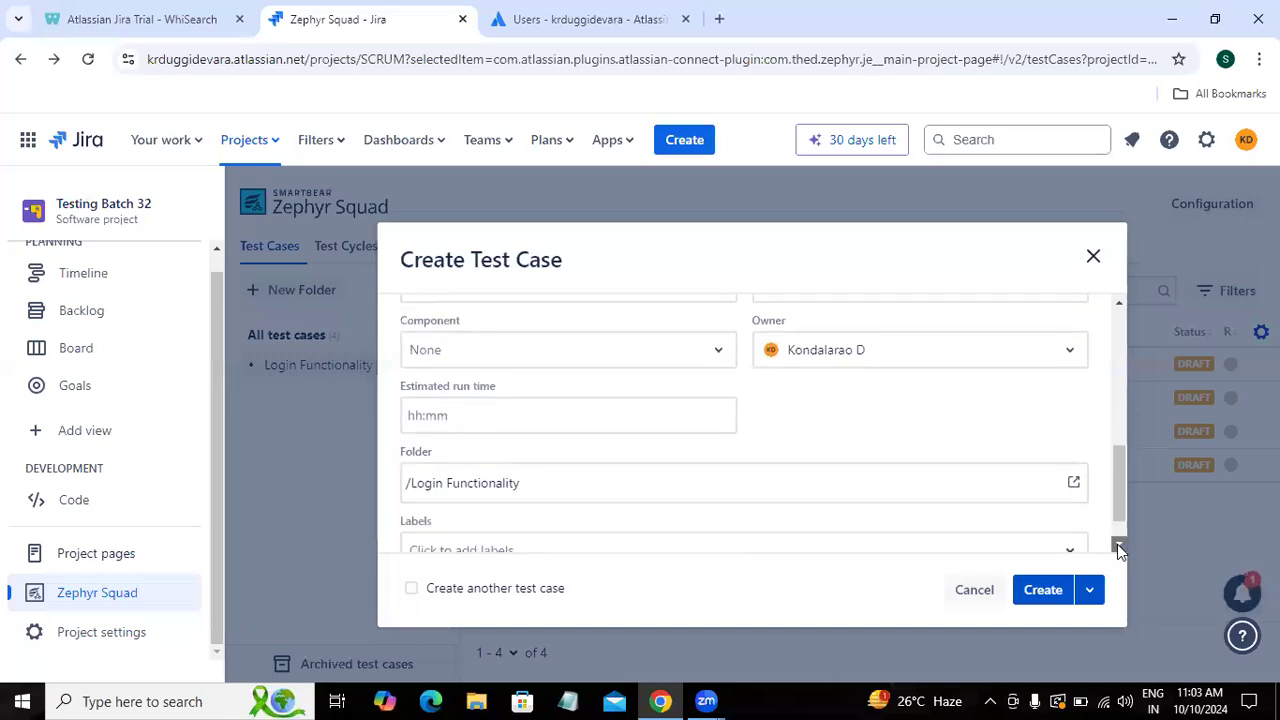
click(1037, 590)
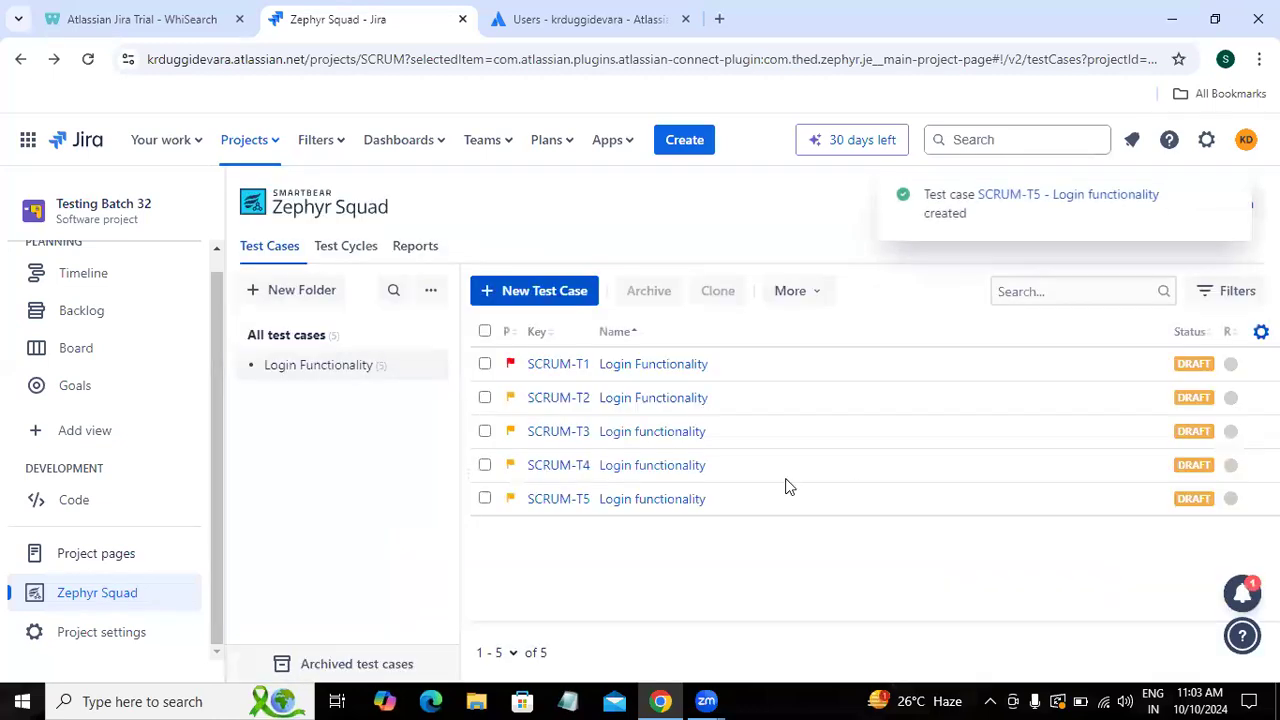
Step: In SCRUM-T5's test script, write step 1 'Enter Username in the username text field' expecting 'Username should be entered'
click(615, 499)
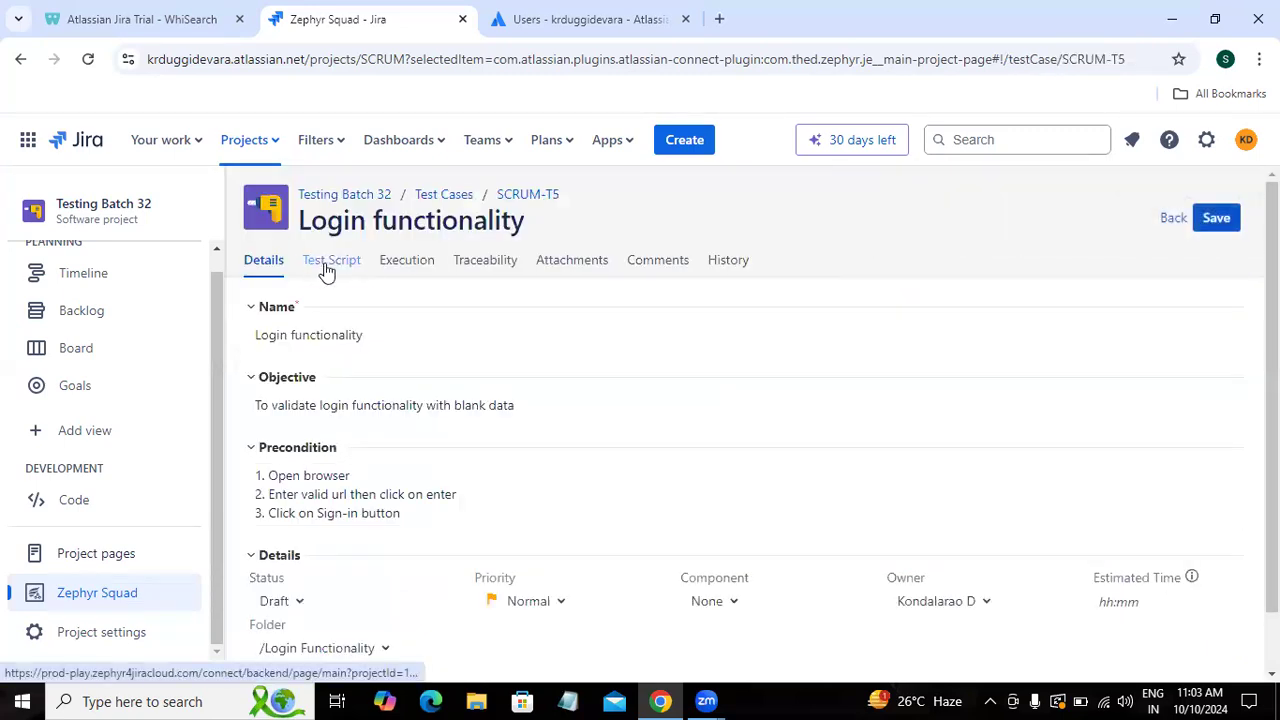
click(325, 264)
click(383, 457)
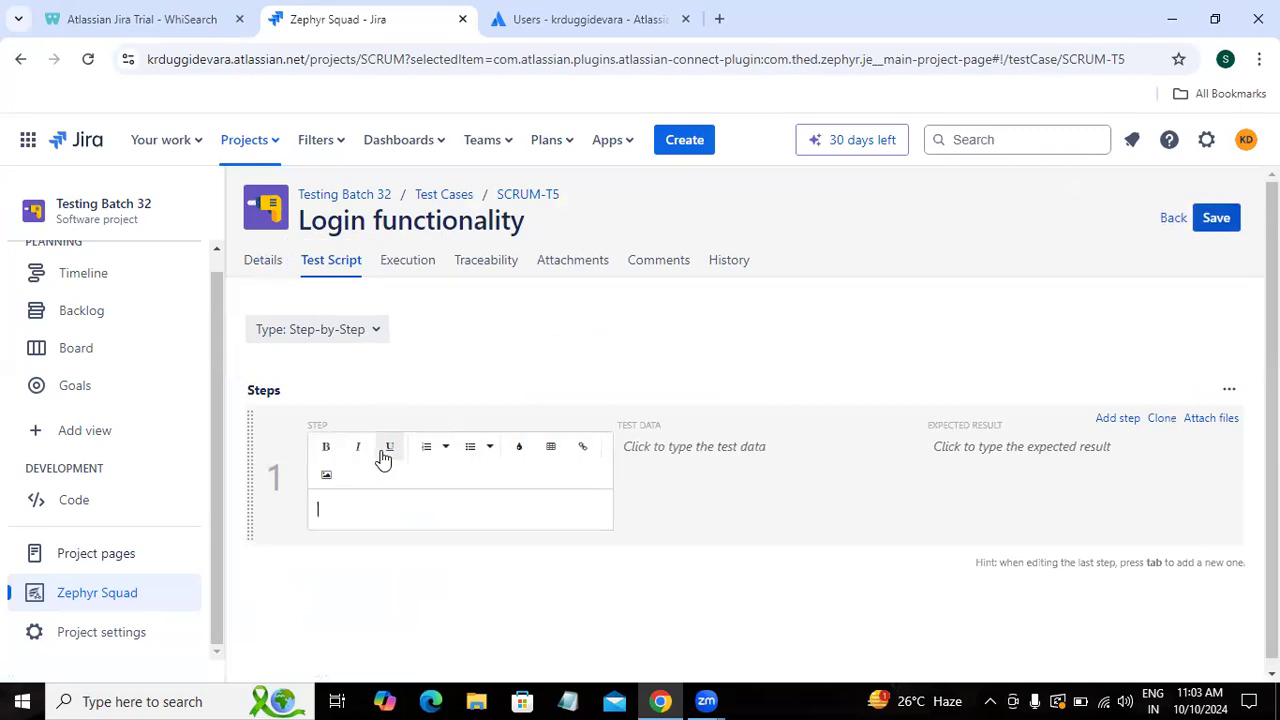
text(Enter Username in the username text field)
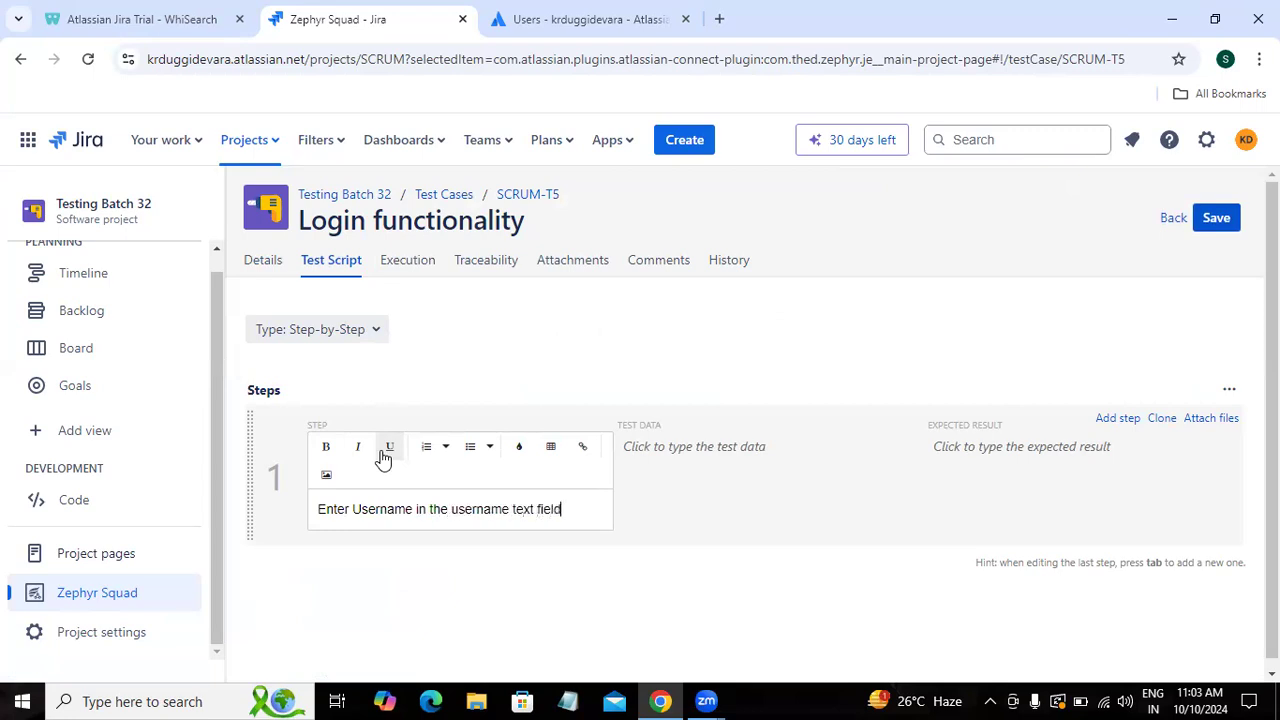
key(Tab)
key(Tab)
text(USER)
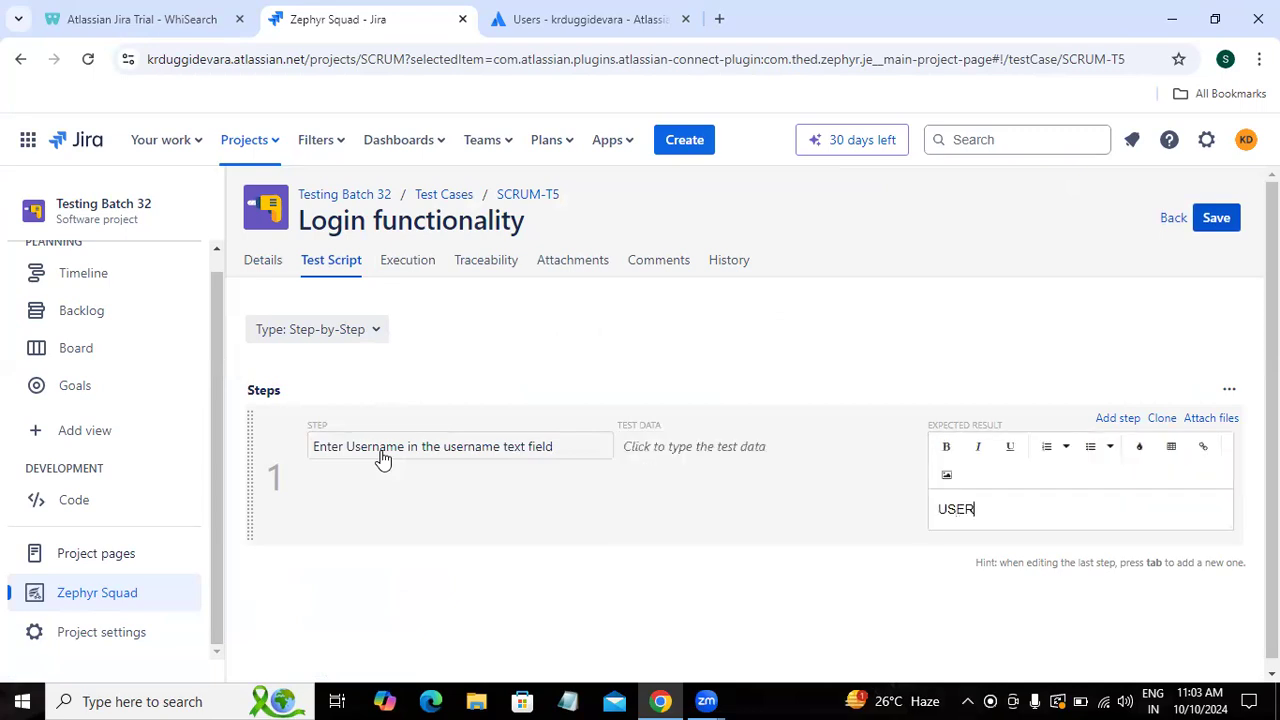
key(BackSpace)
key(BackSpace)
key(BackSpace)
text(sername sho)
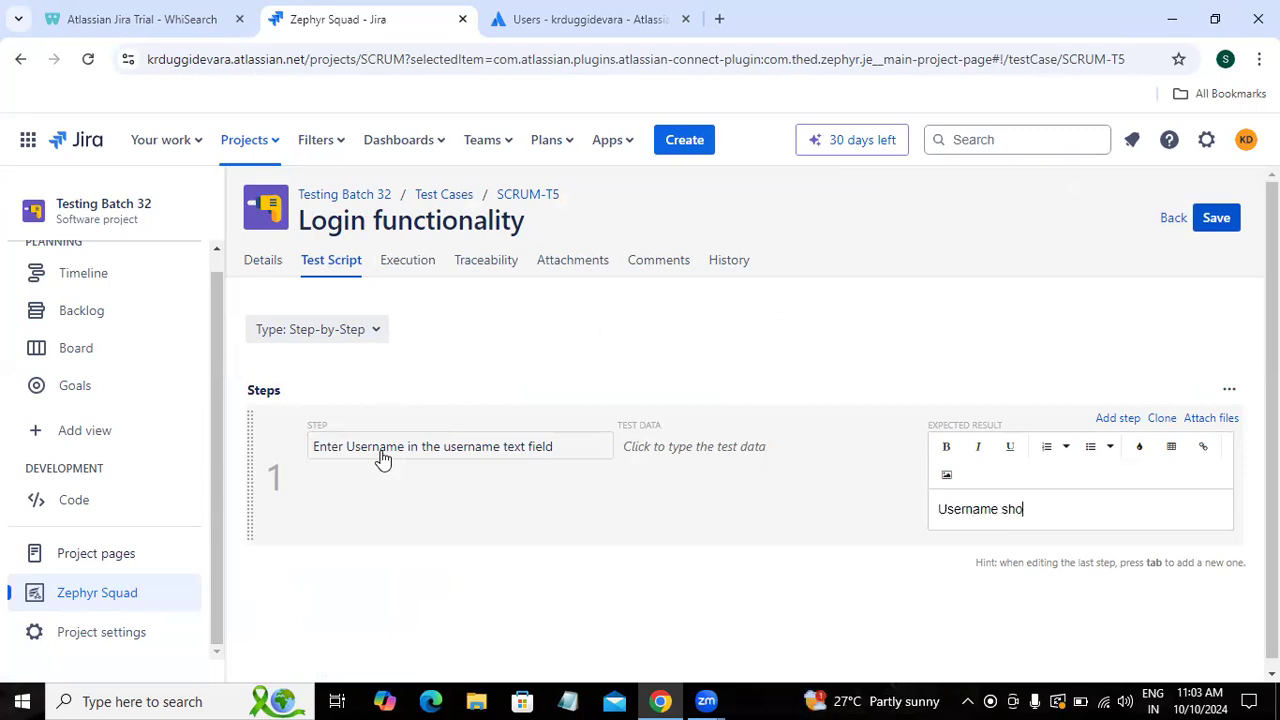
text(uld be entered)
Step: Add step 2 'Enter Password in the password text field' expecting 'Password should be entered'
key(Tab)
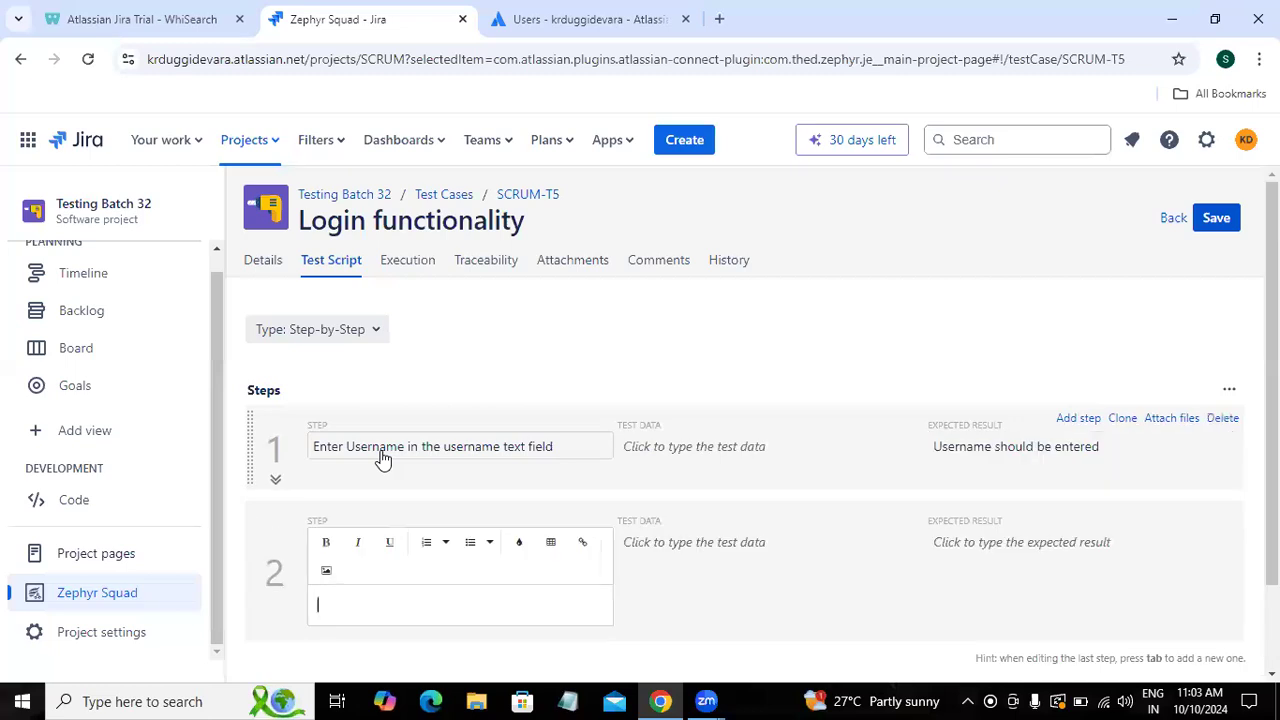
text(Enter Password in the pa)
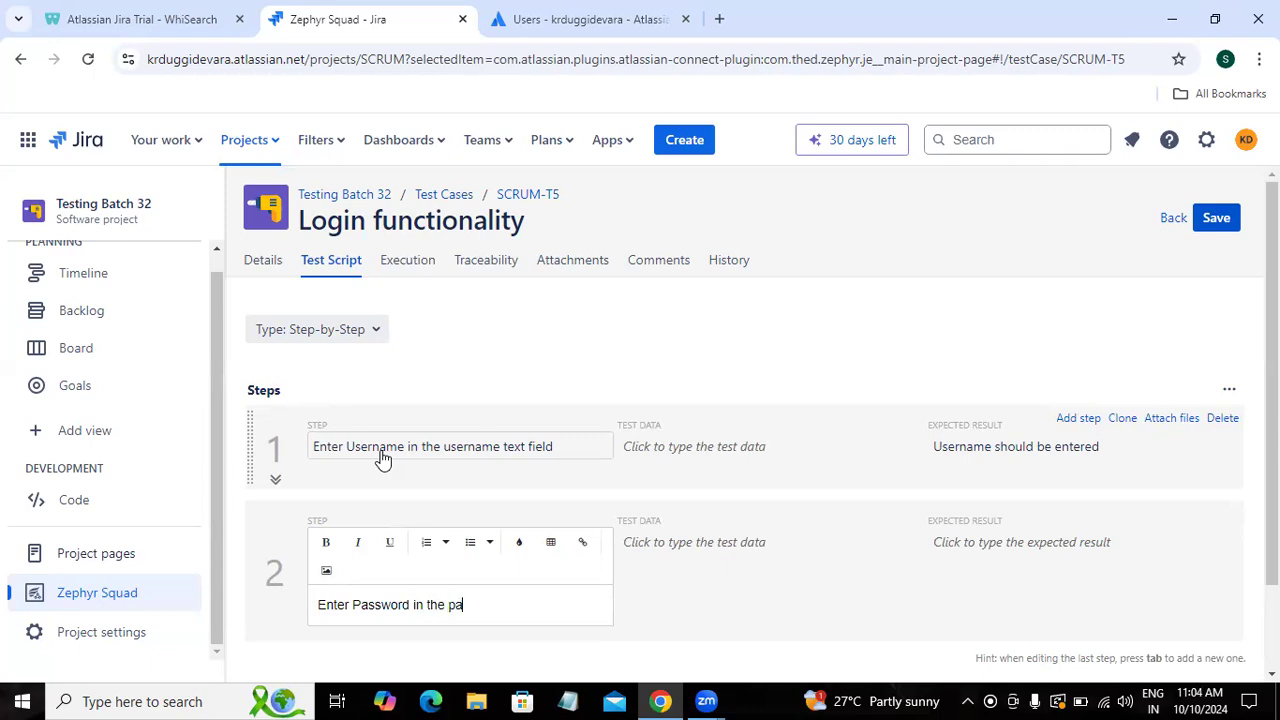
text(ssword text field)
key(Tab)
key(Tab)
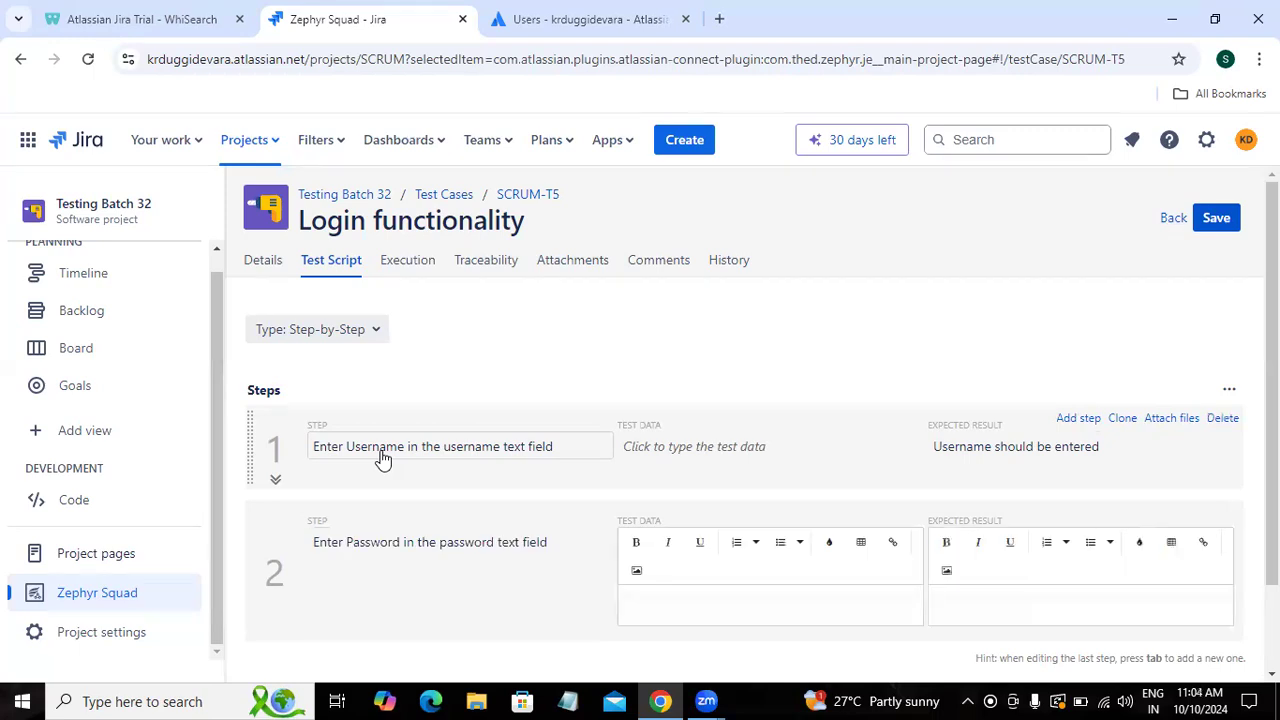
text(Pas)
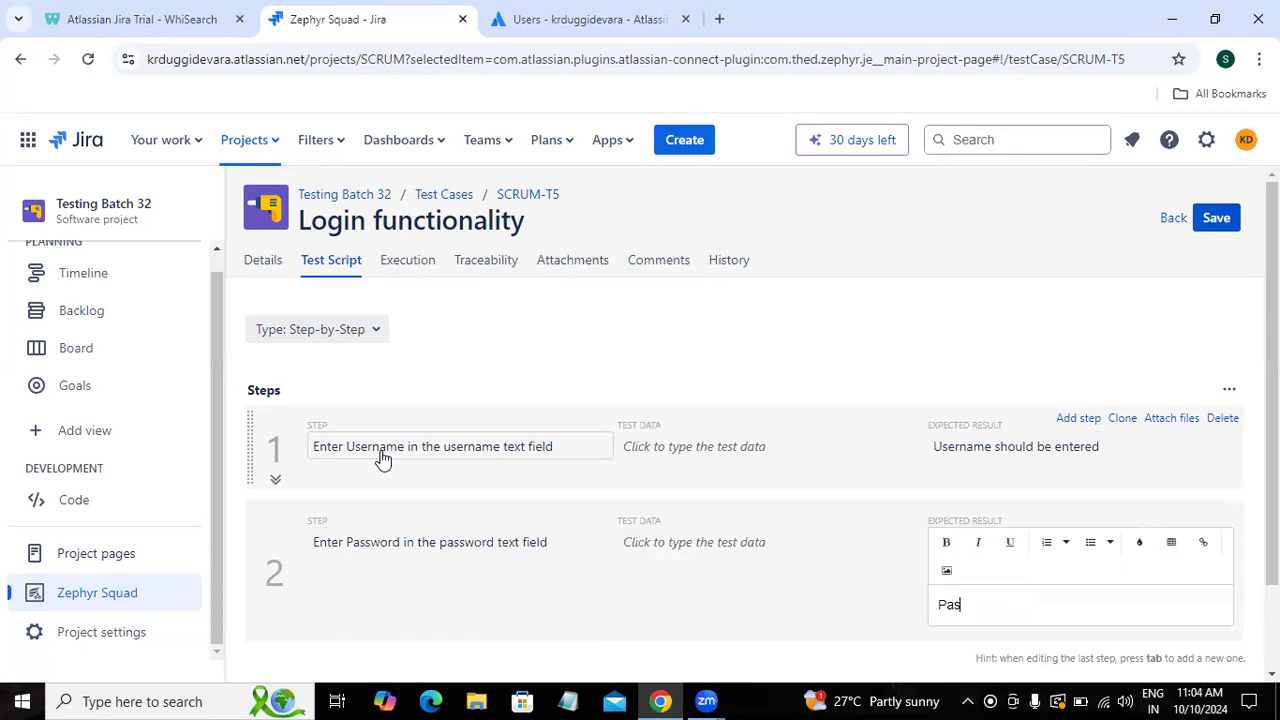
text(sword should be entered)
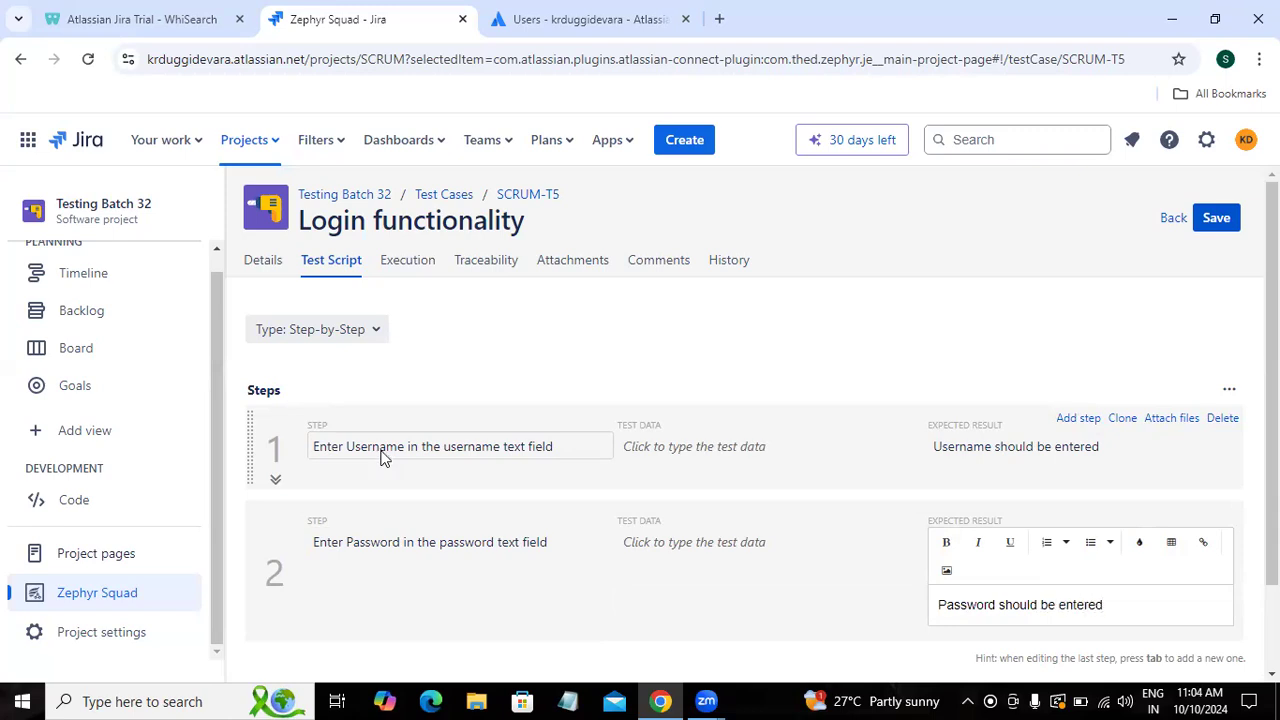
Step: Add step 3 'Click on Login button' expecting a pop-up message asking to fill the required details
key(Tab)
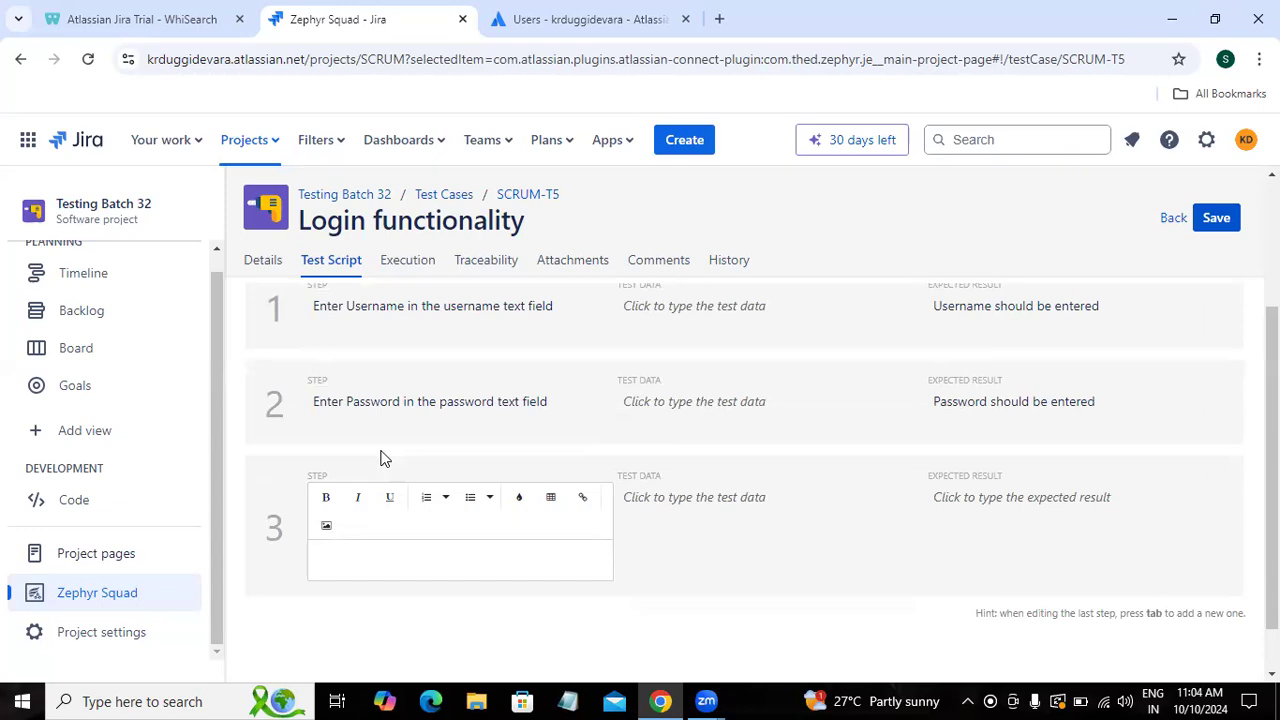
text(Click on Login button)
key(Tab)
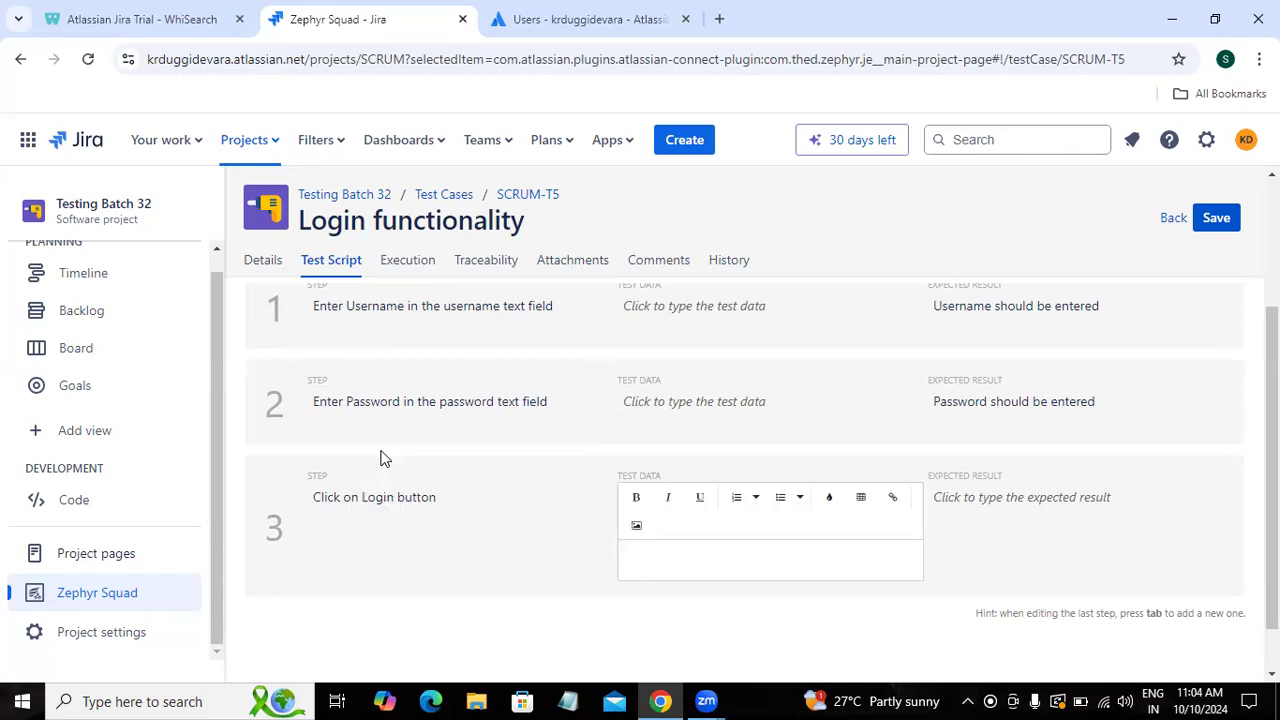
key(Tab)
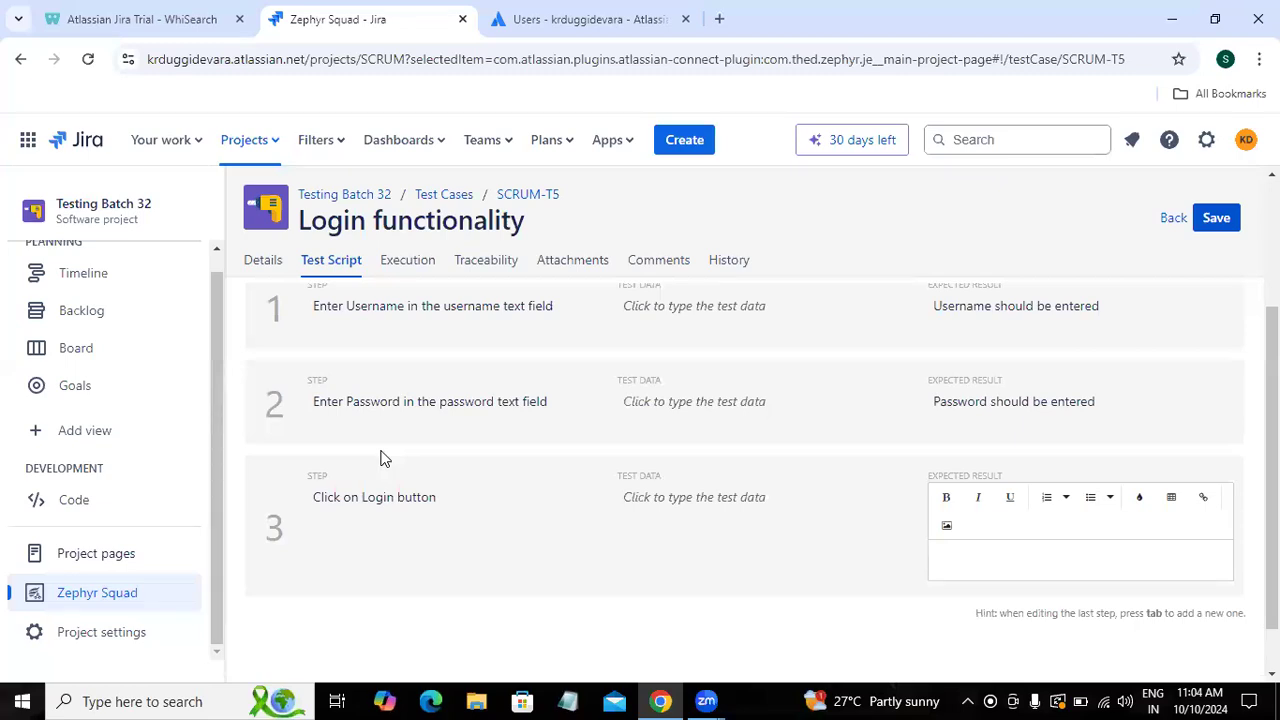
text(Pop up message sho)
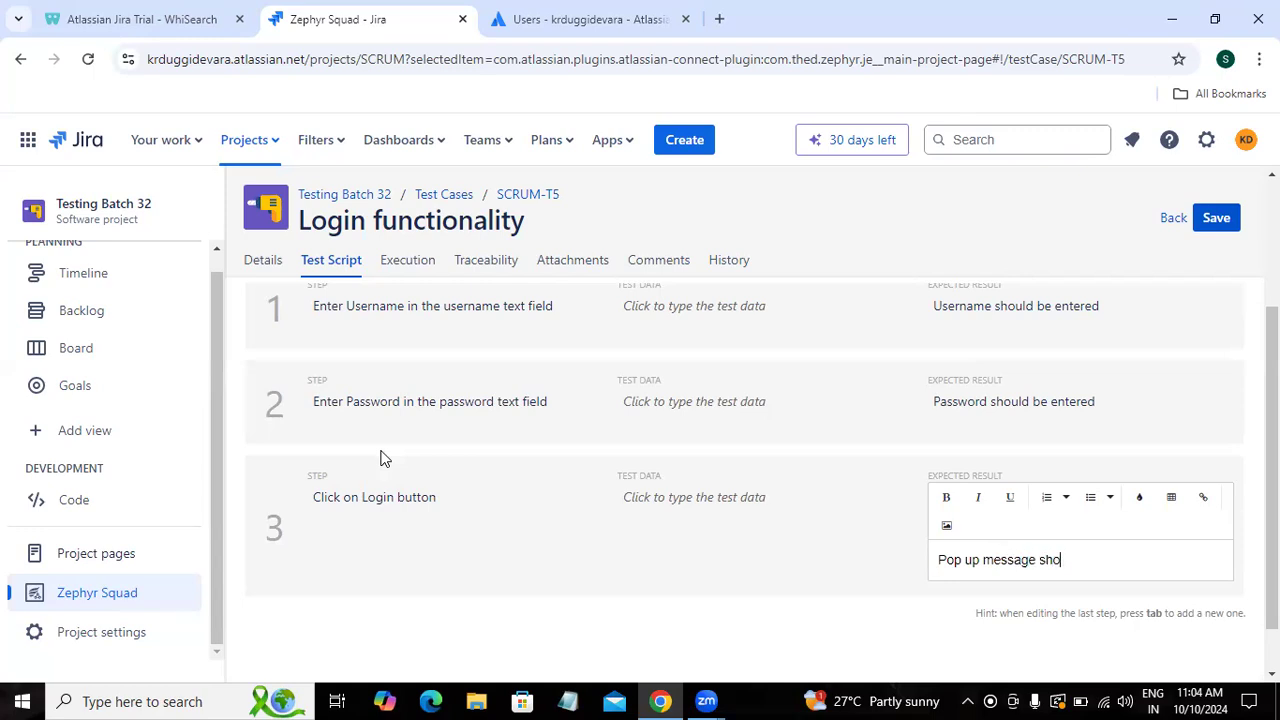
text(uld be display like )
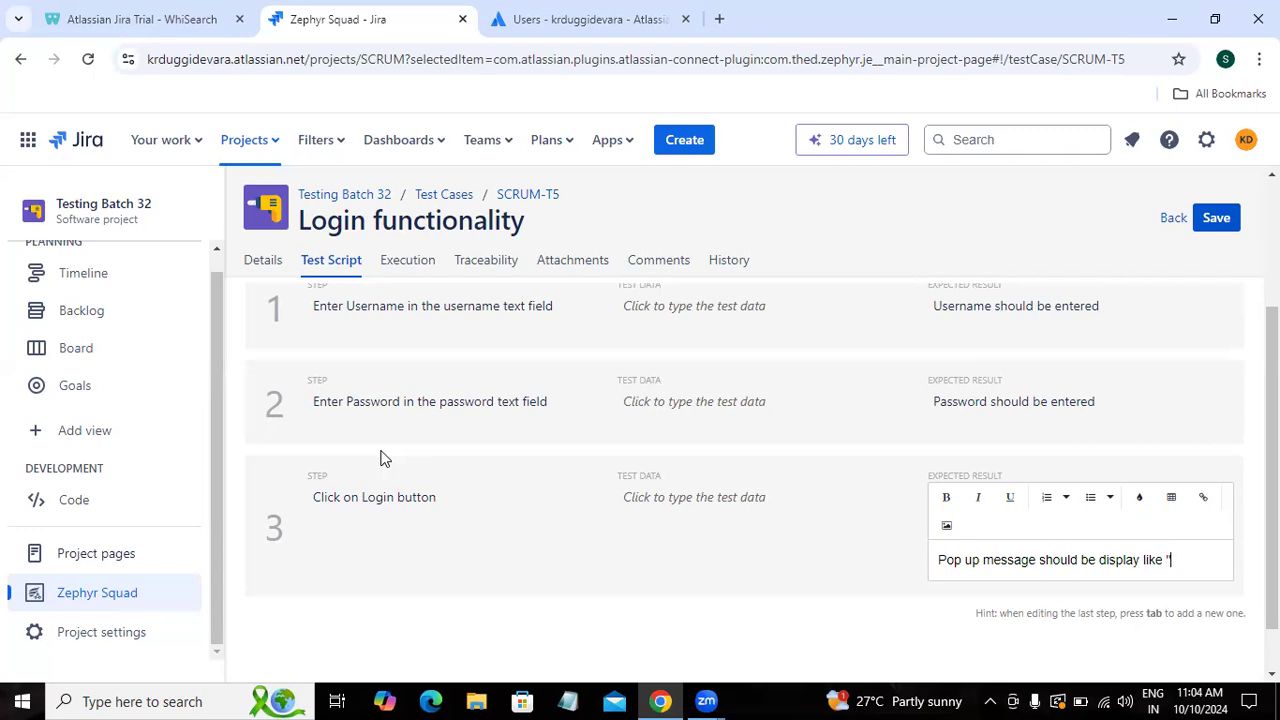
text("Please enter)
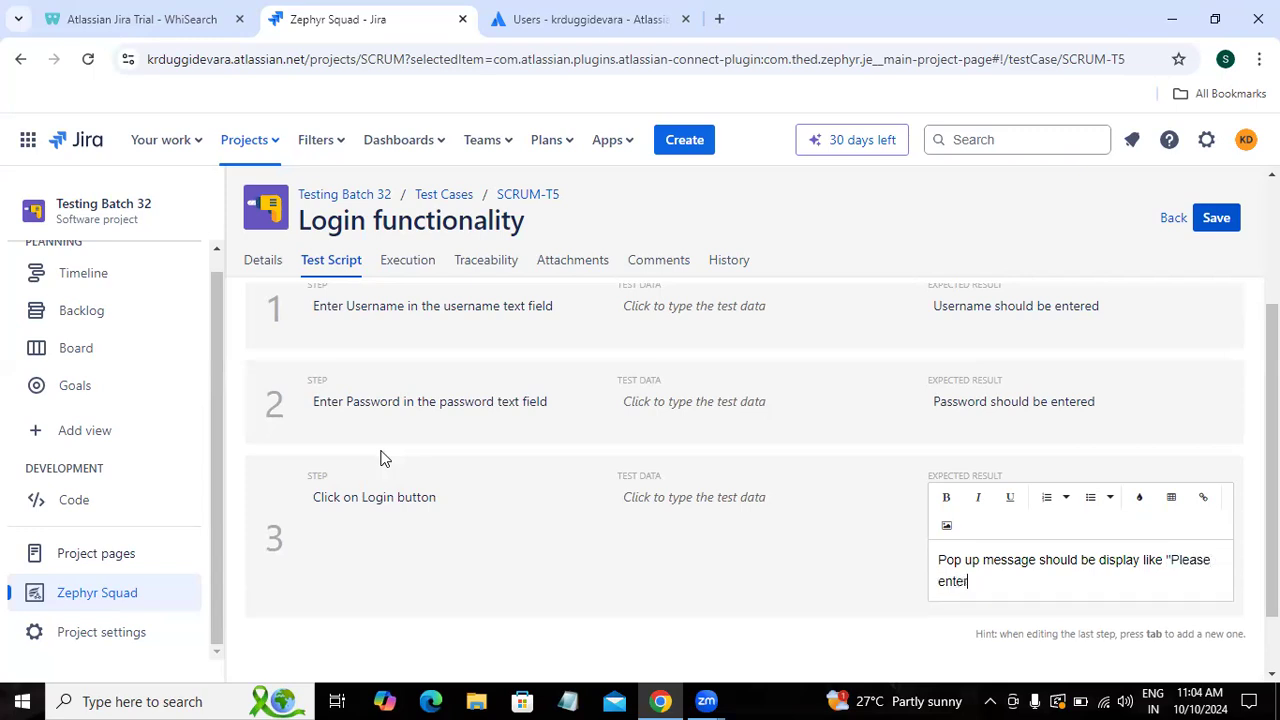
text( required de3)
key(BackSpace)
key(BackSpace)
key(BackSpace)
key(BackSpace)
key(BackSpace)
key(BackSpace)
key(BackSpace)
key(BackSpace)
key(BackSpace)
key(BackSpace)
key(BackSpace)
key(BackSpace)
key(BackSpace)
key(BackSpace)
key(BackSpace)
key(BackSpace)
text(fill the)
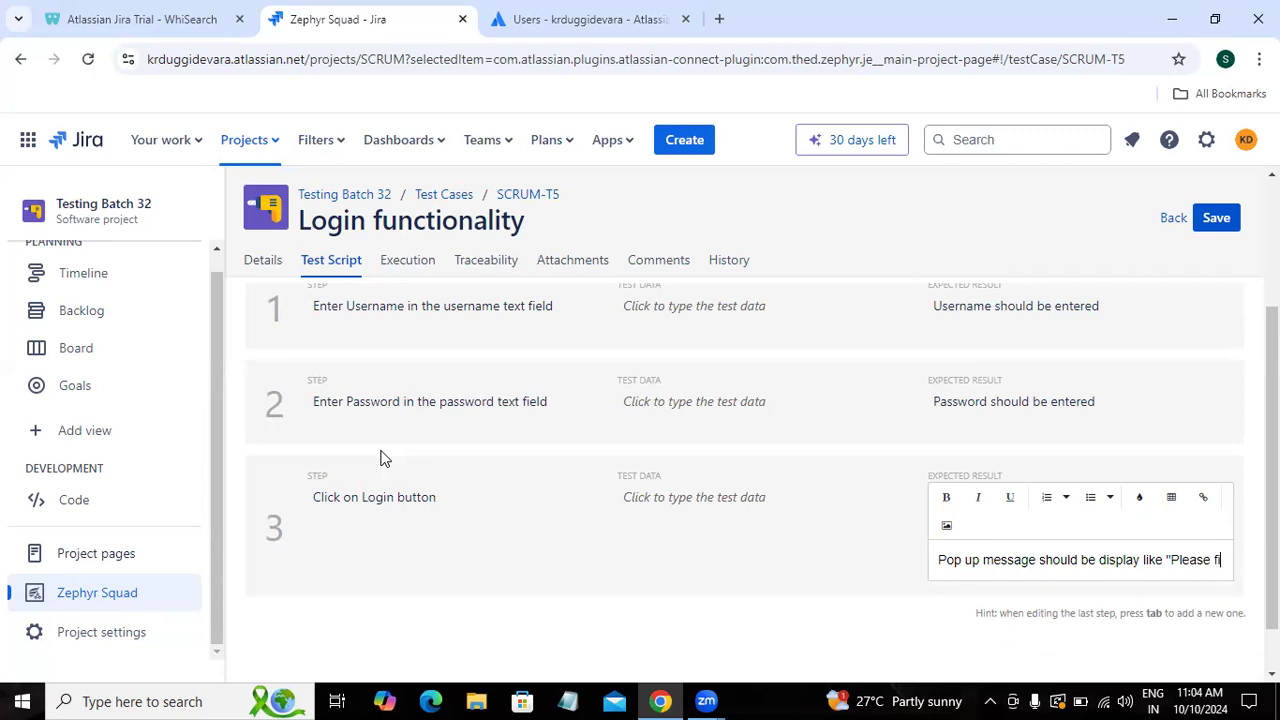
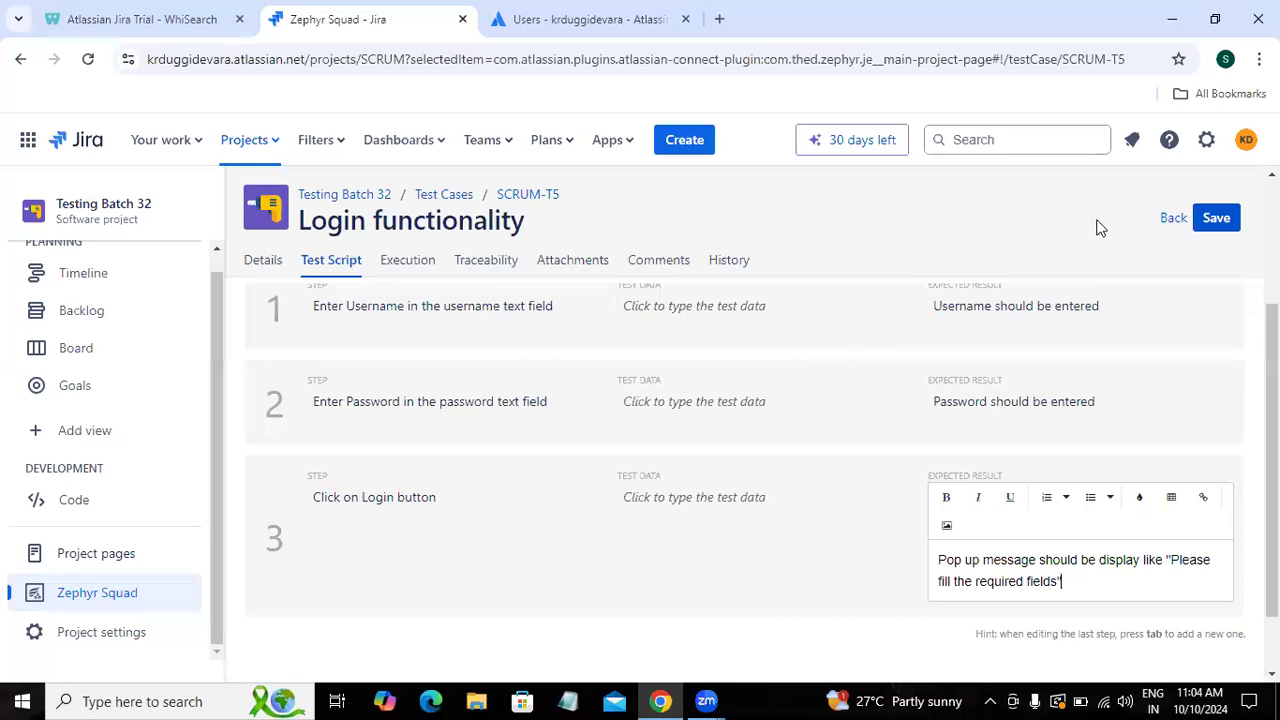
Step: Save SCRUM-T5's three-step test script and go back to the list of five test cases
click(1214, 220)
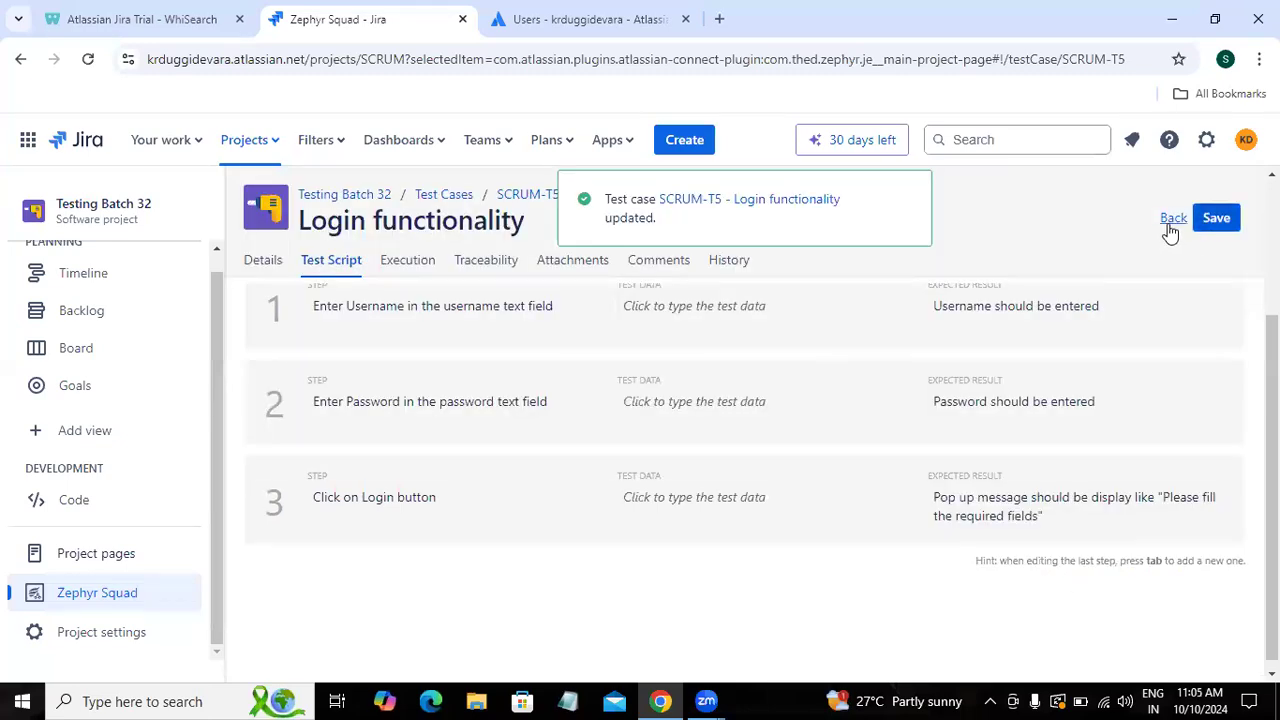
click(1172, 220)
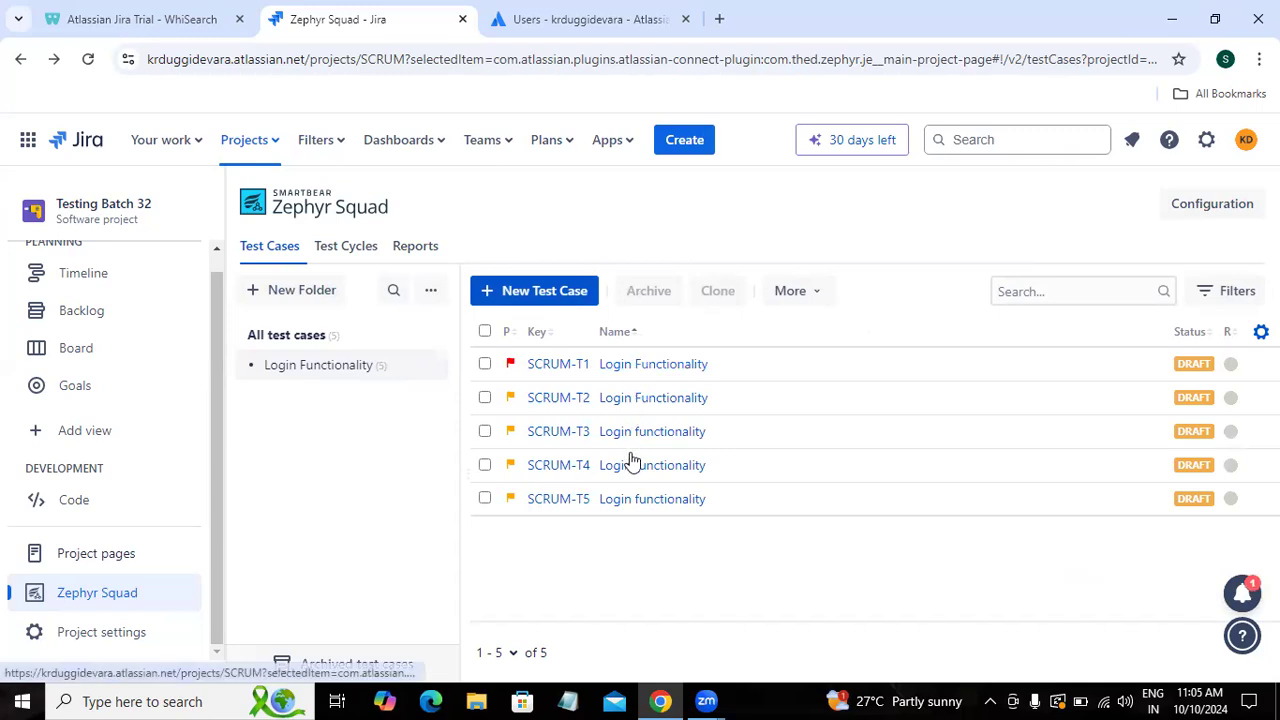
Step: Rename the 'Login Functionality' folder to 'Sprint 1'
click(429, 367)
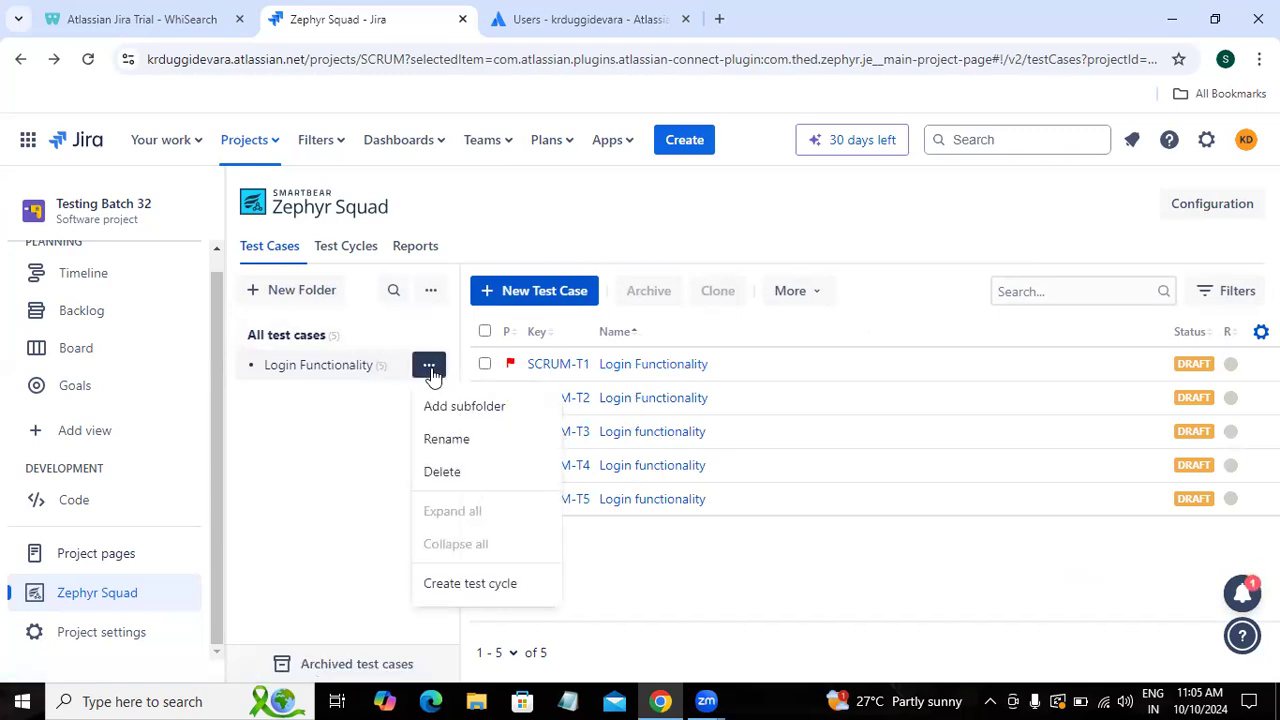
click(445, 440)
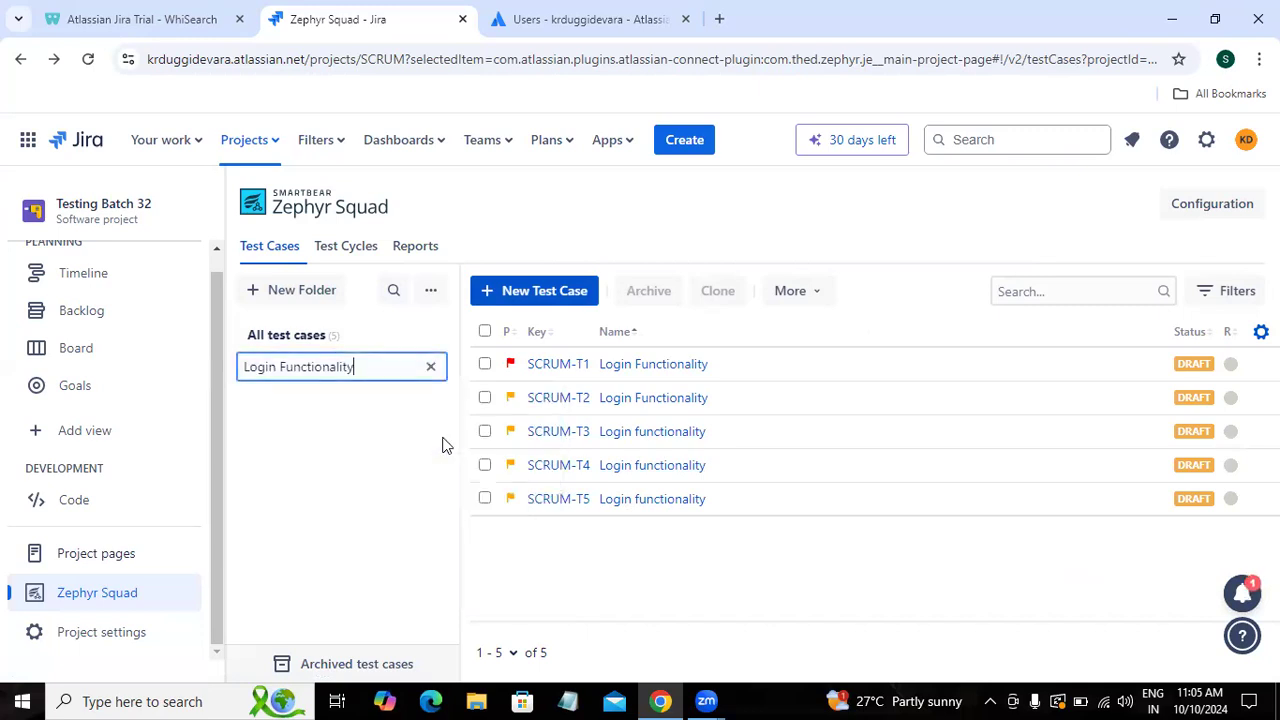
key(BackSpace)
key(BackSpace)
key(BackSpace)
key(BackSpace)
key(BackSpace)
key(BackSpace)
key(BackSpace)
key(BackSpace)
key(BackSpace)
key(BackSpace)
key(BackSpace)
key(BackSpace)
key(BackSpace)
key(BackSpace)
key(BackSpace)
key(BackSpace)
key(BackSpace)
key(BackSpace)
key(BackSpace)
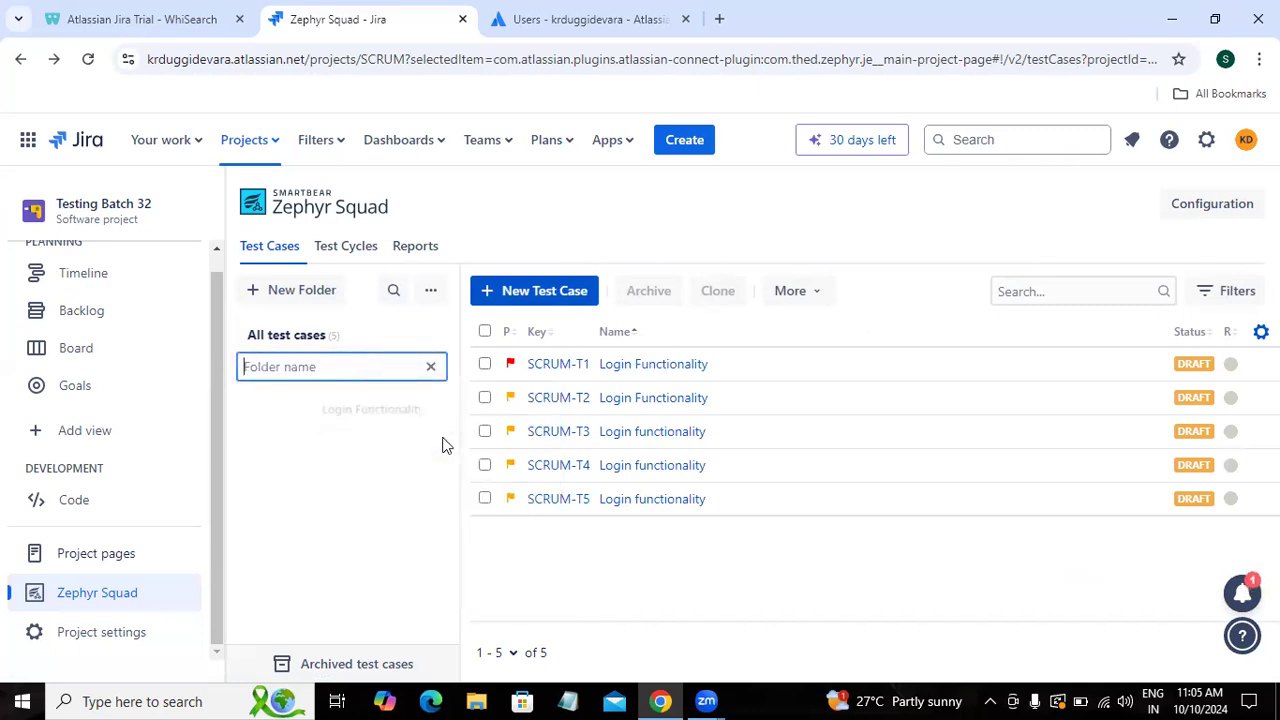
text(Sprint 1)
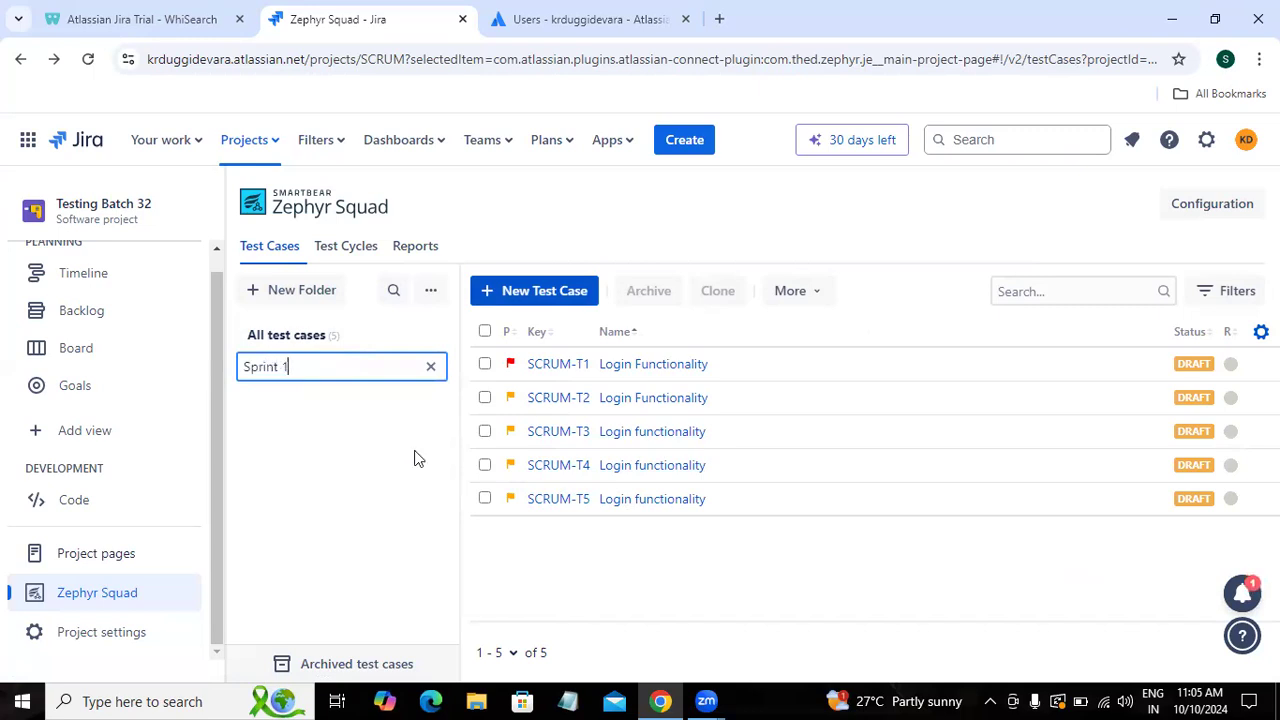
key(Return)
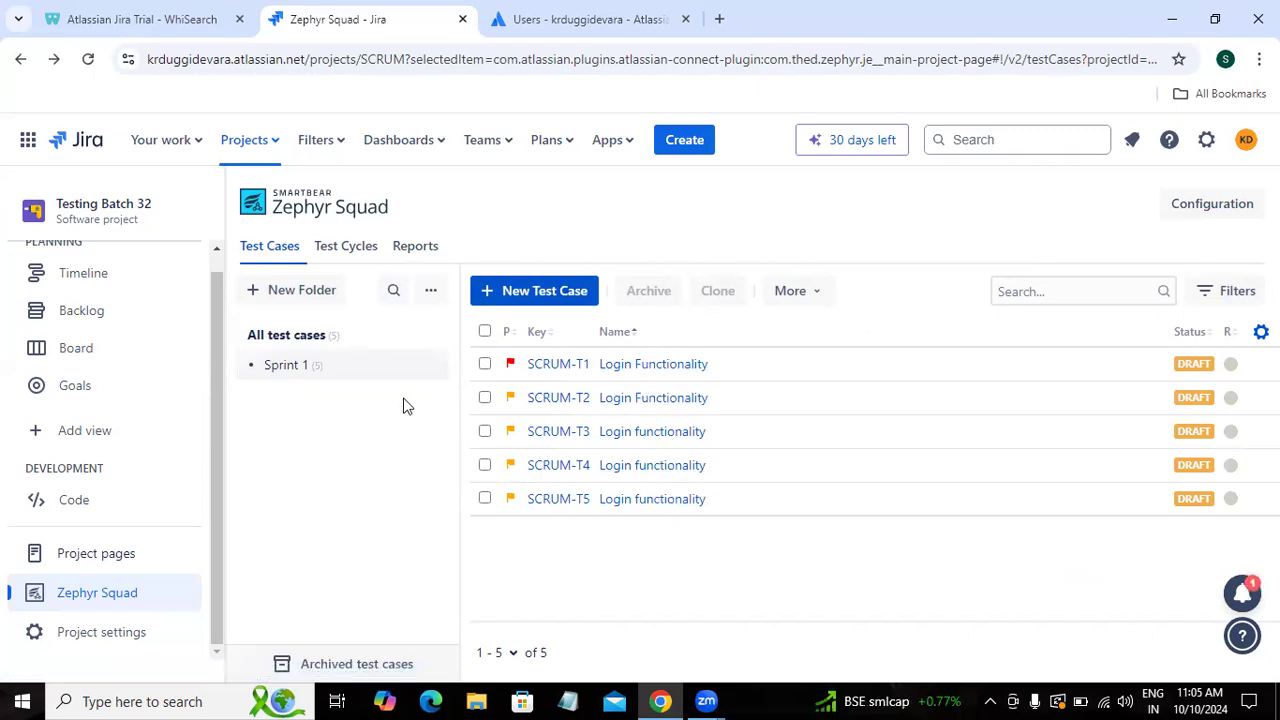
Step: Open SCRUM-T1 'Login Functionality', review its Details, and show its empty Traceability section
click(662, 366)
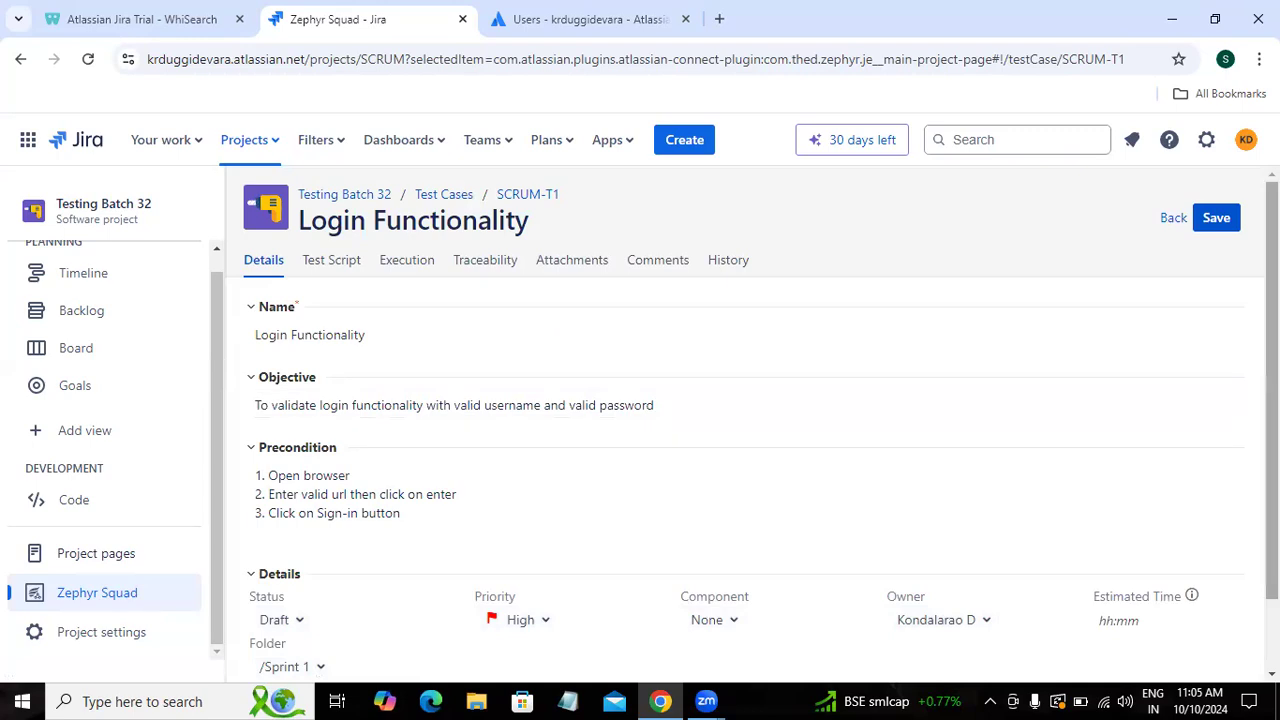
scroll(745, 435, down, 2)
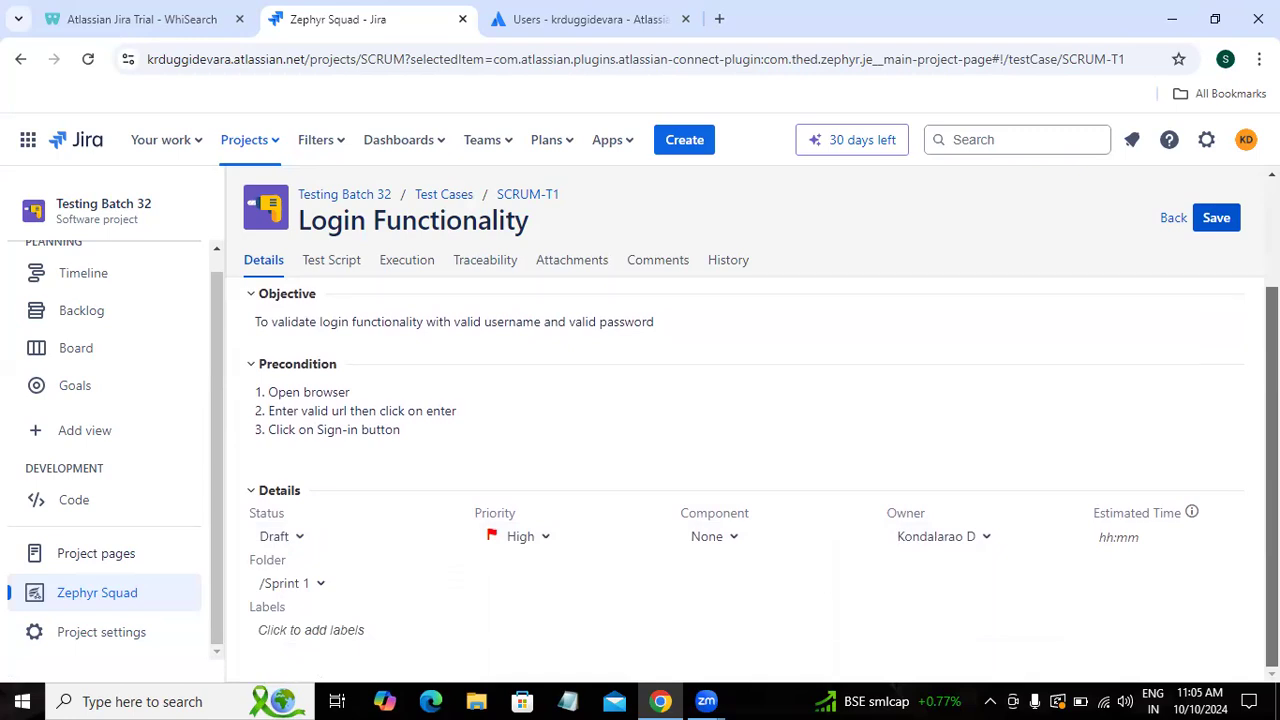
click(337, 631)
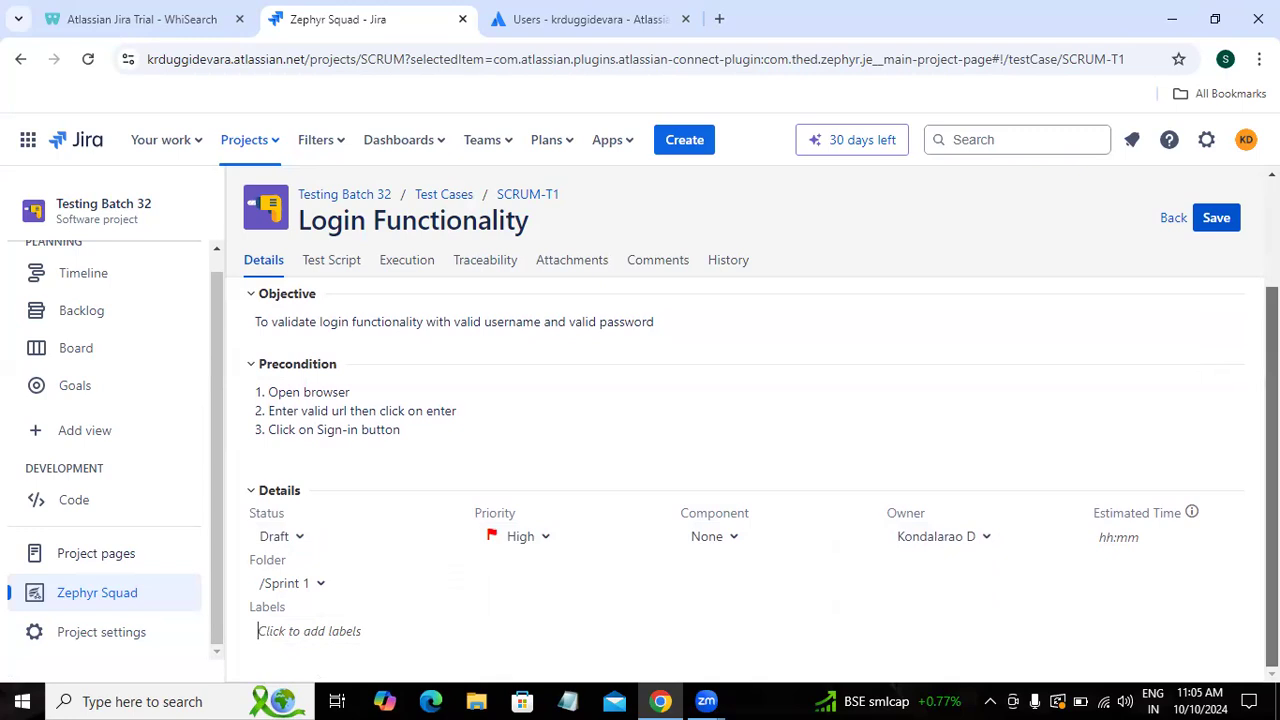
click(315, 277)
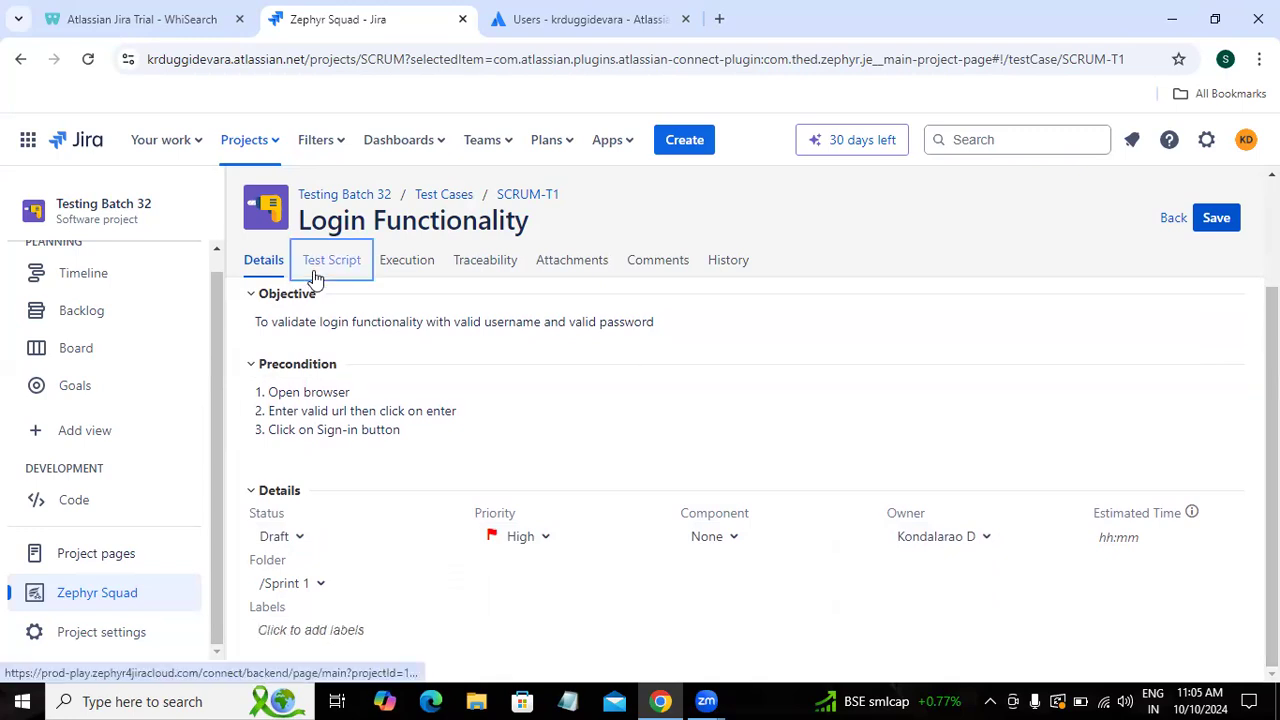
click(505, 268)
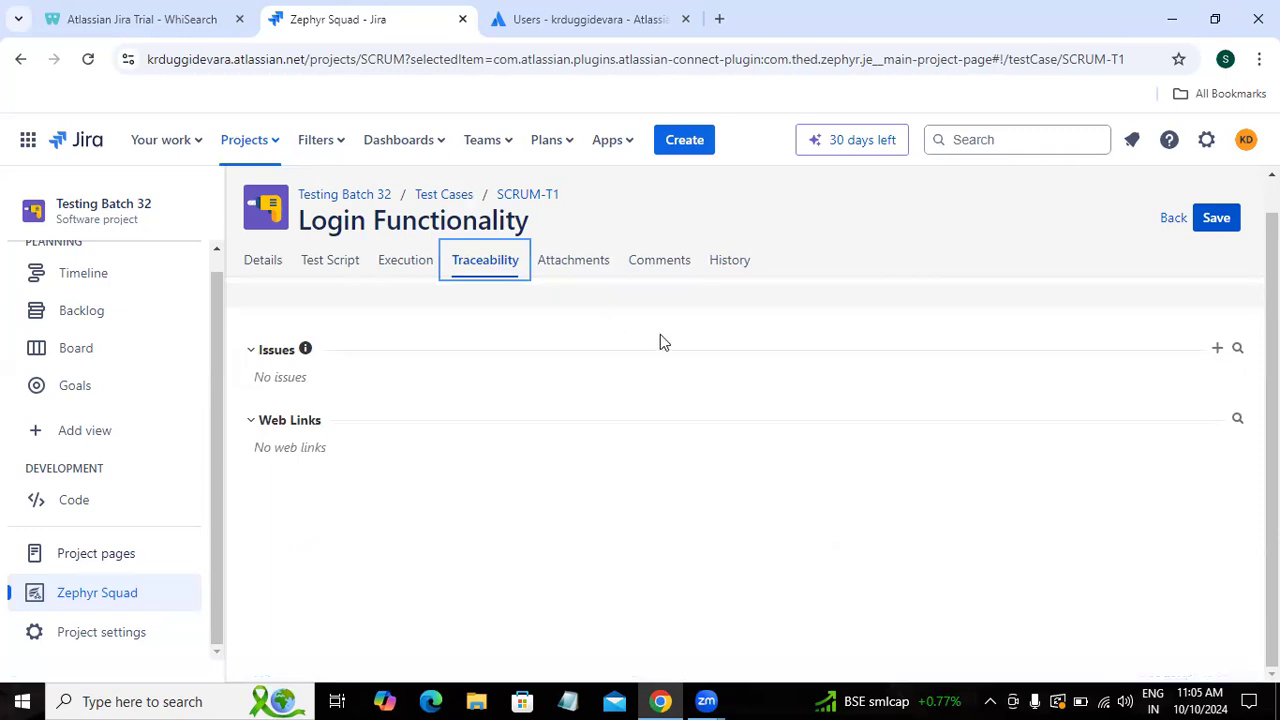
Step: Dismiss the new-issue form and try searching the issue picker for the login story
click(1216, 350)
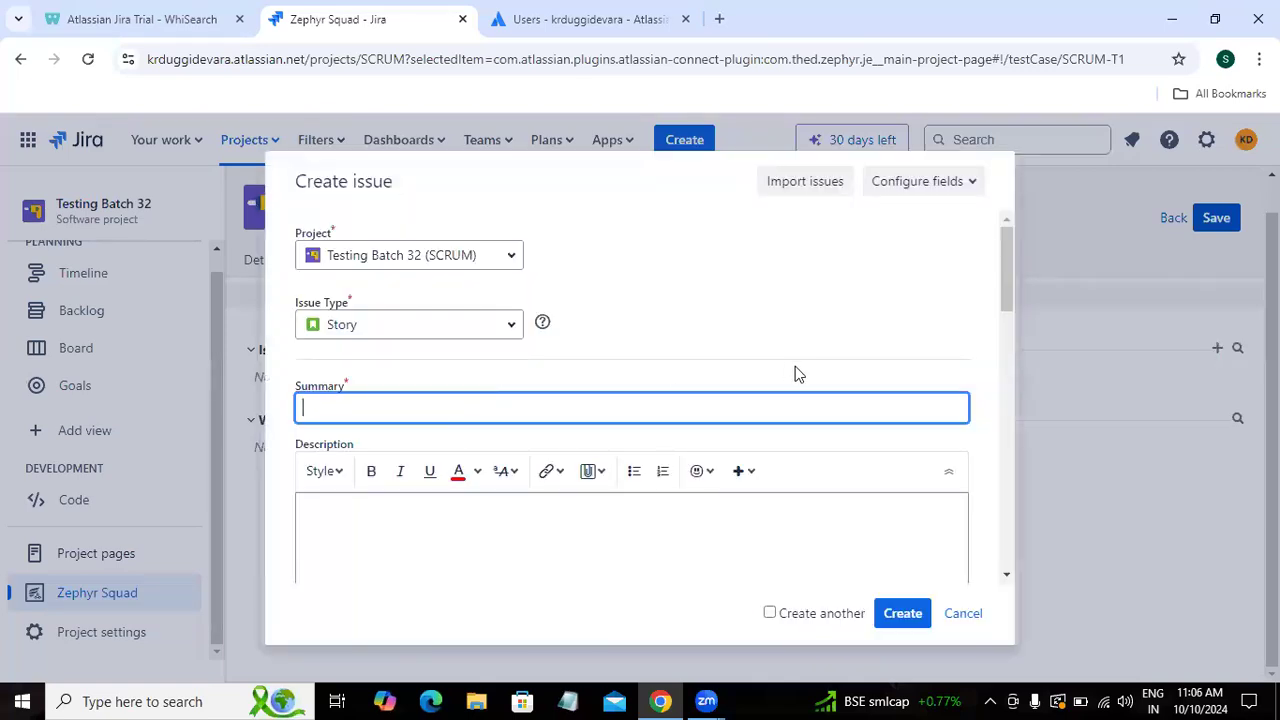
click(966, 613)
click(1238, 350)
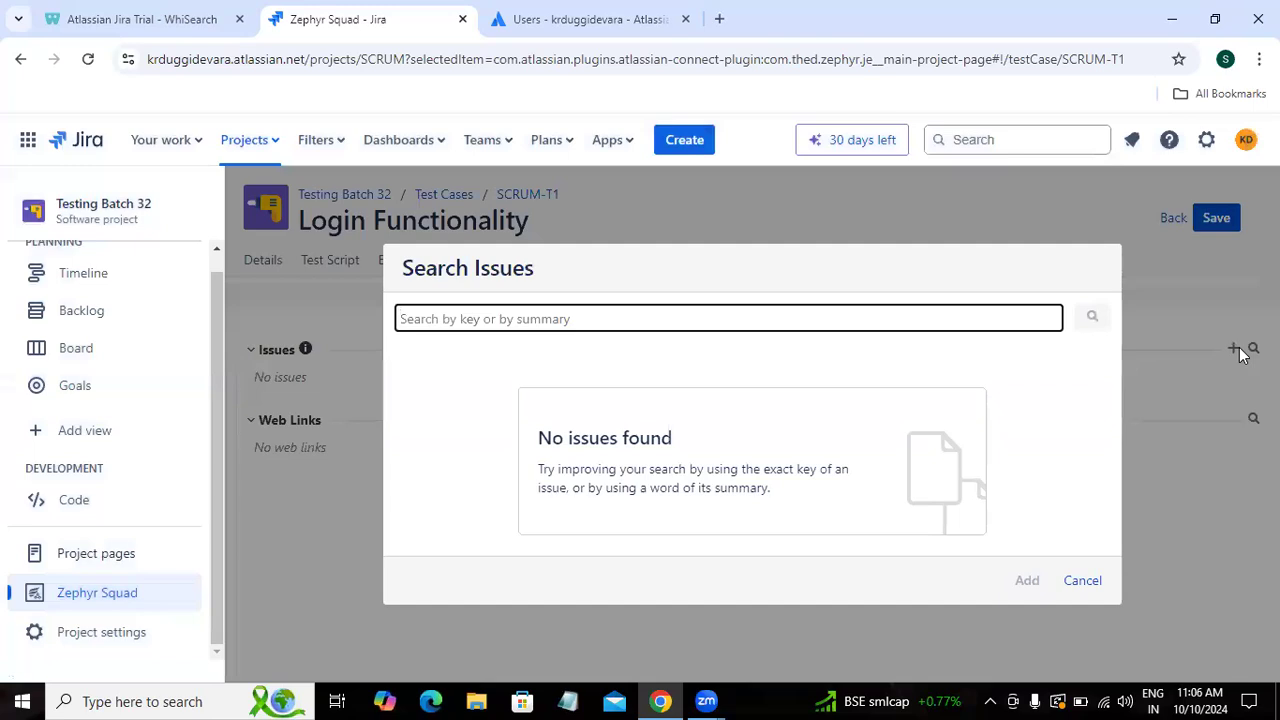
text(Scrum-t1)
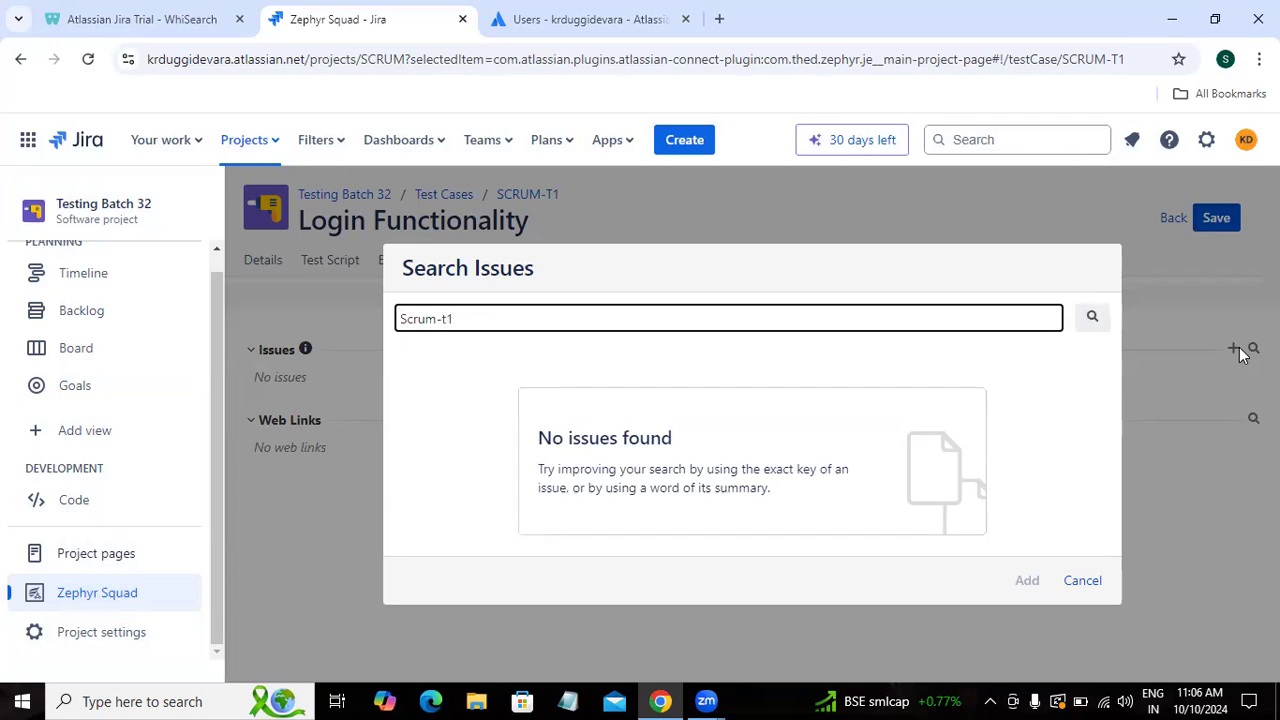
key(ctrl+a)
key(BackSpace)
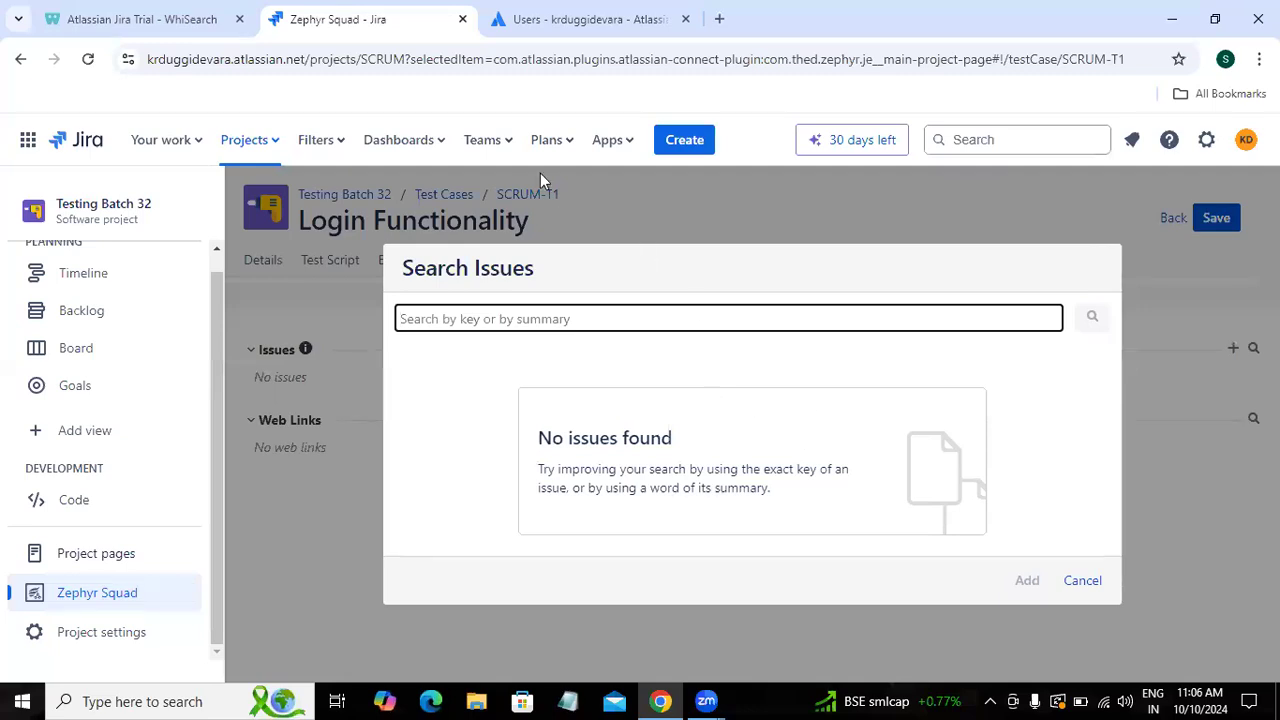
Step: Look up the login story's key on the project board in a new browser tab
right_click(89, 350)
click(104, 368)
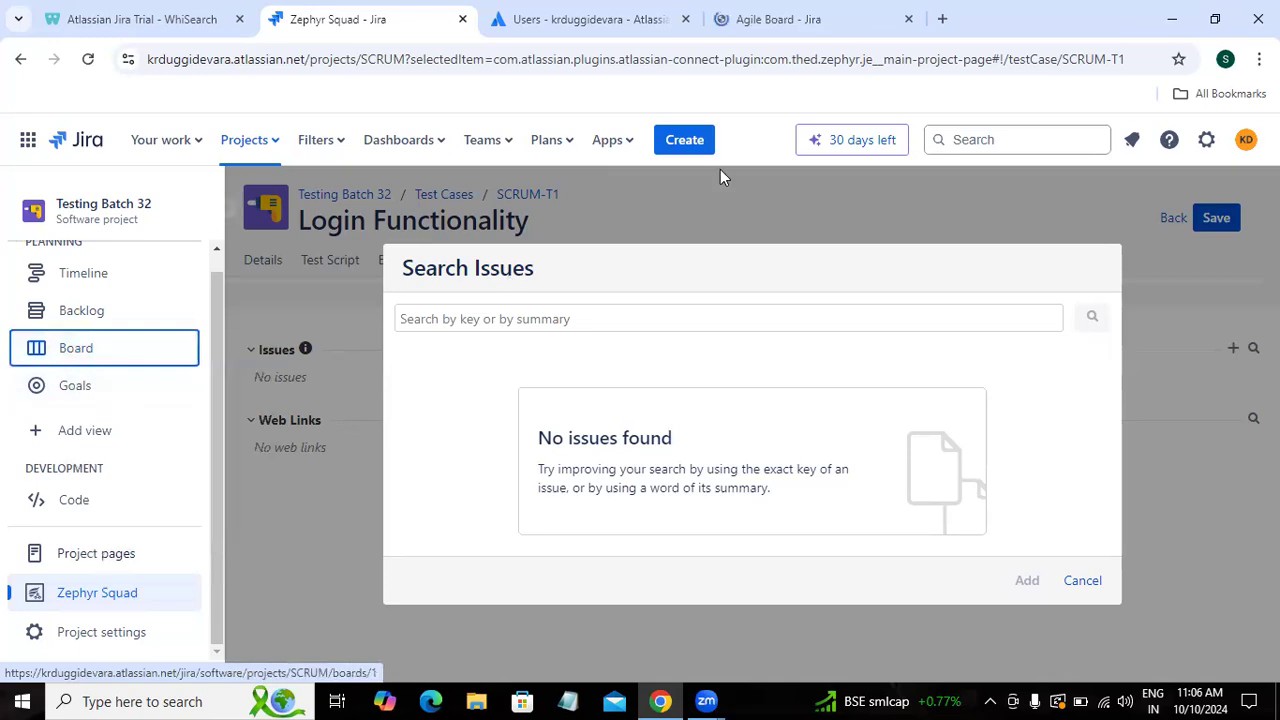
click(855, 22)
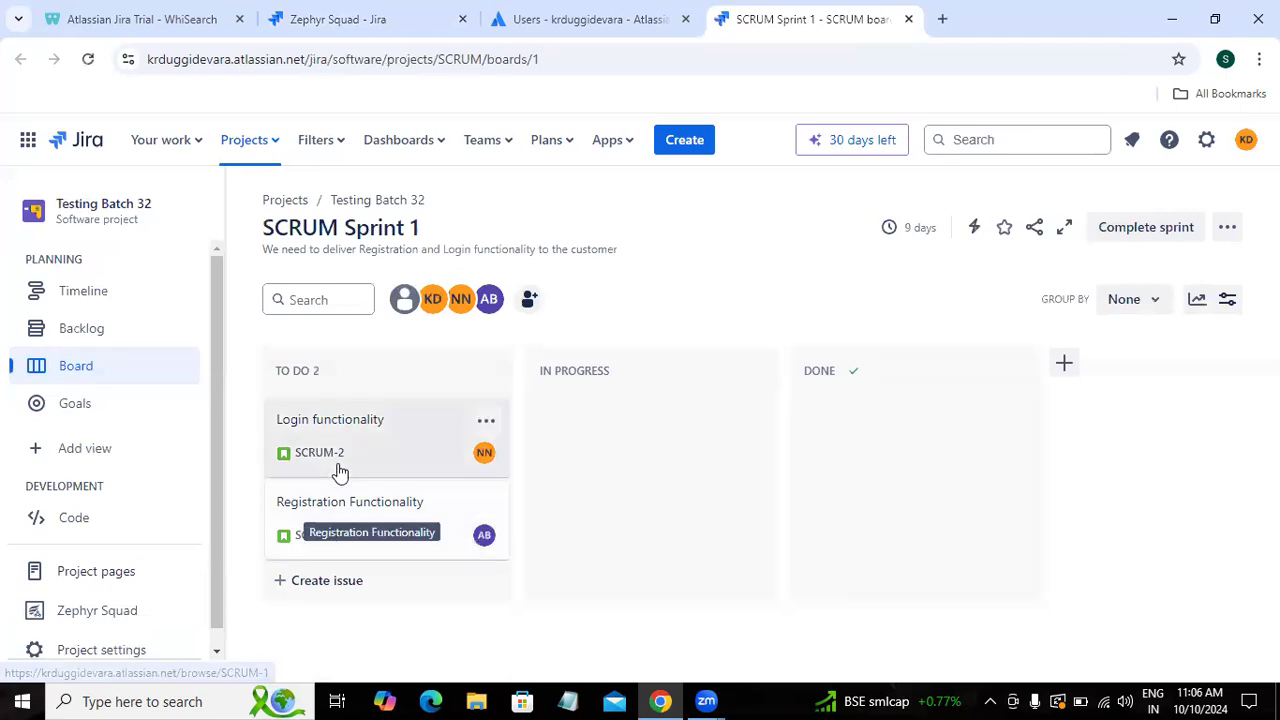
click(335, 19)
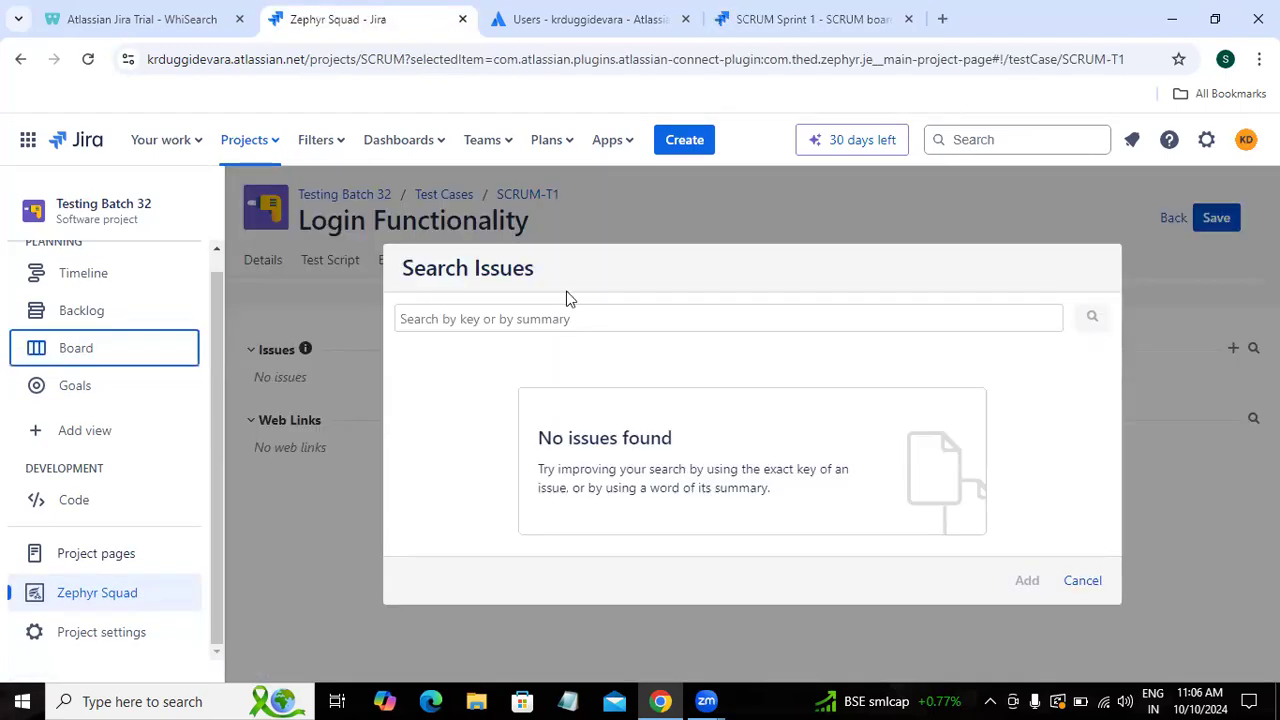
Step: Search 'sc', add story SCRUM-2 Login functionality as SCRUM-T1's coverage, and return to the list
click(526, 322)
text(scrum-2)
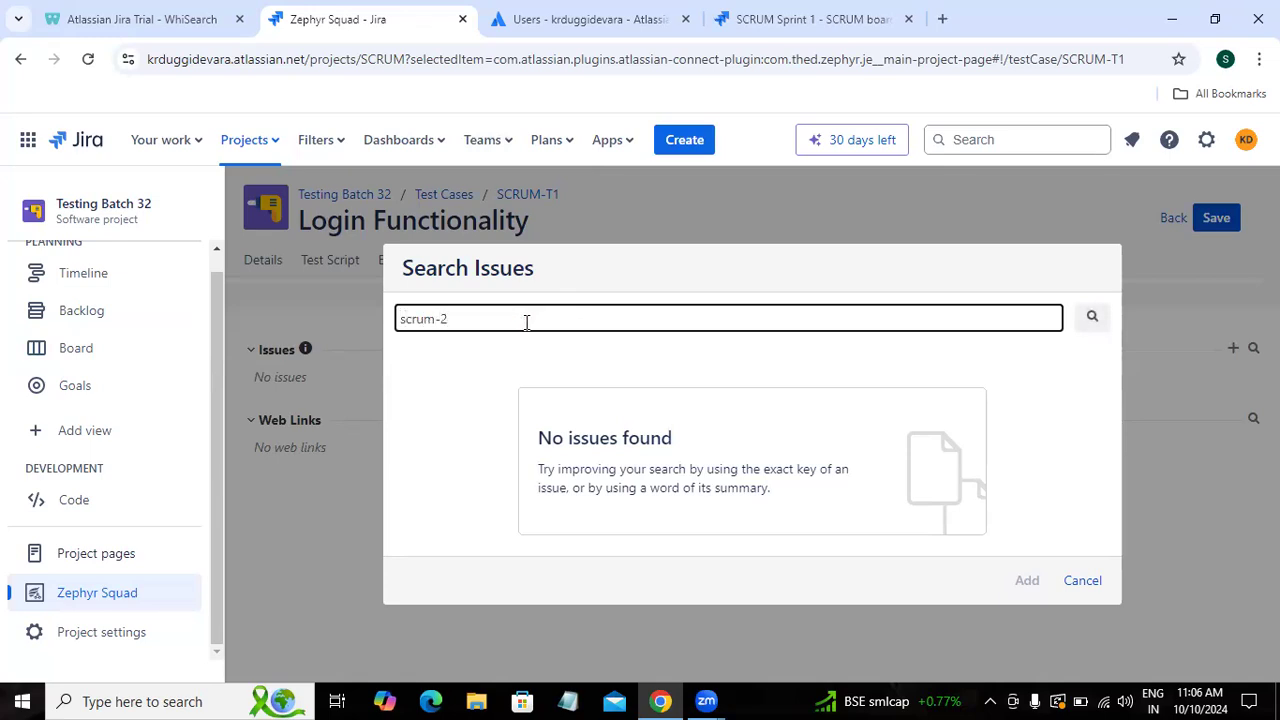
click(414, 418)
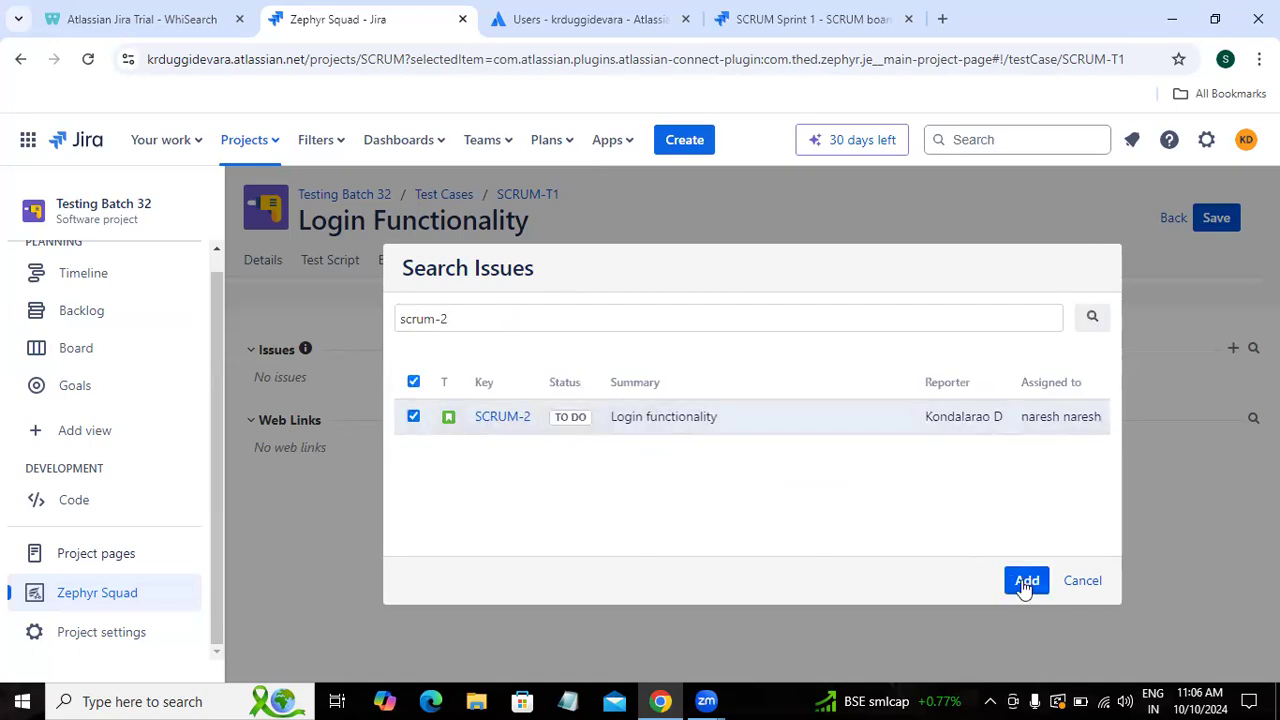
click(1025, 582)
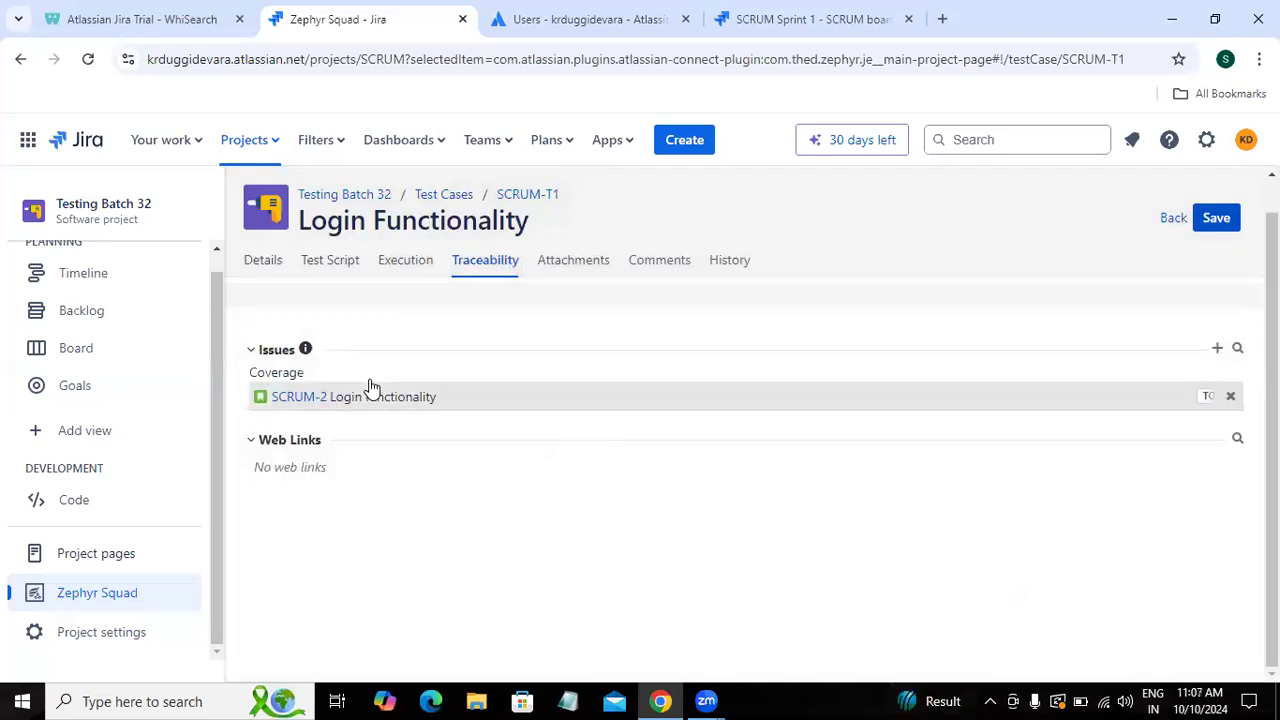
click(1172, 220)
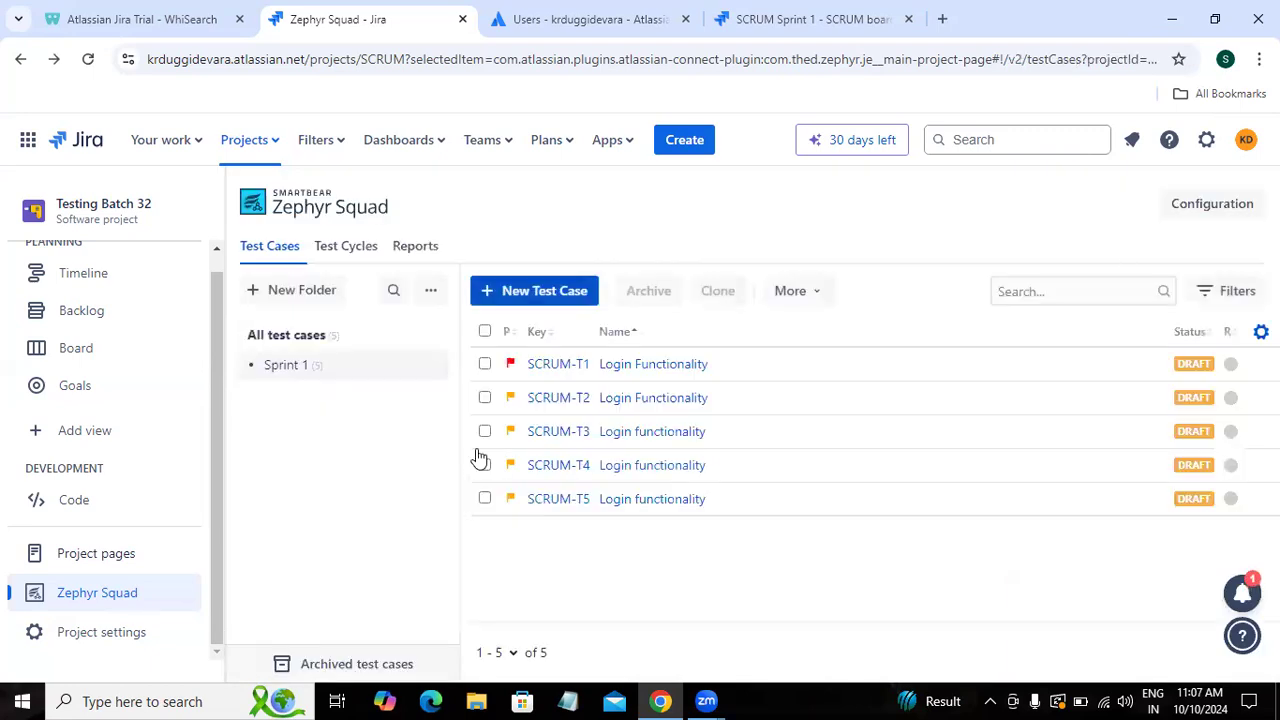
Step: Open SCRUM-T2, add story SCRUM-2 Login functionality under Traceability, and return to the list
click(623, 413)
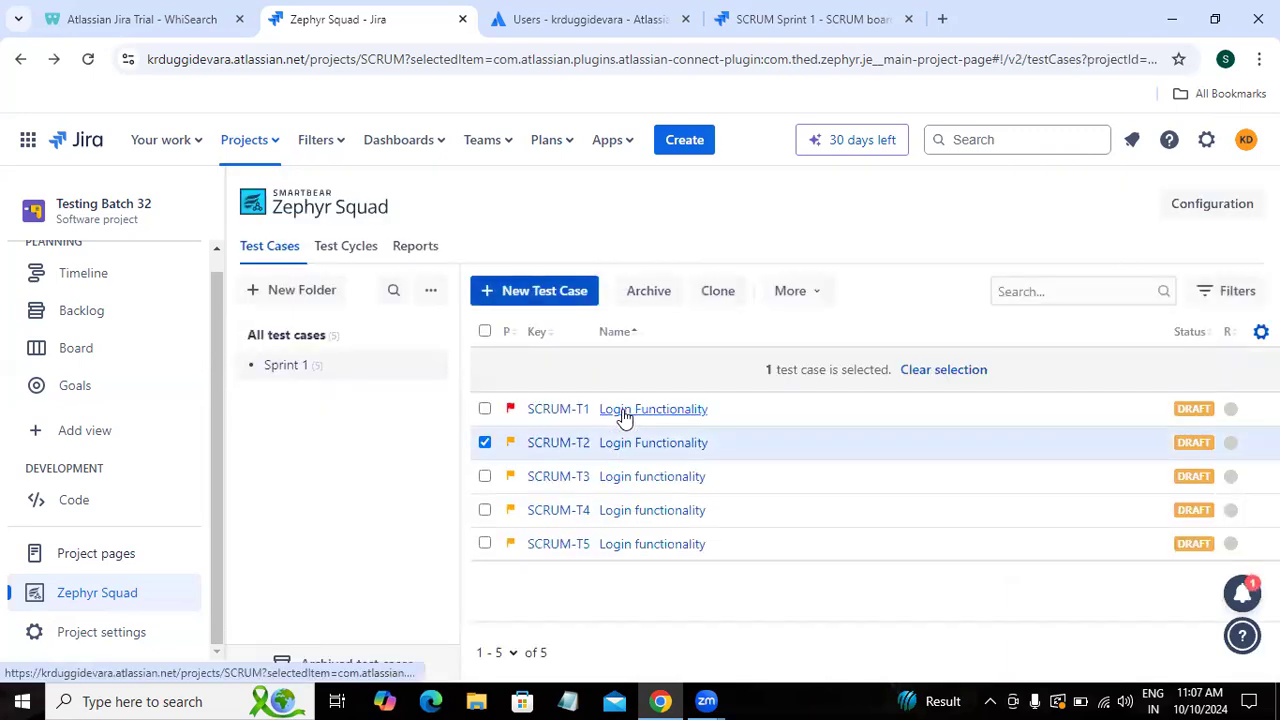
click(485, 442)
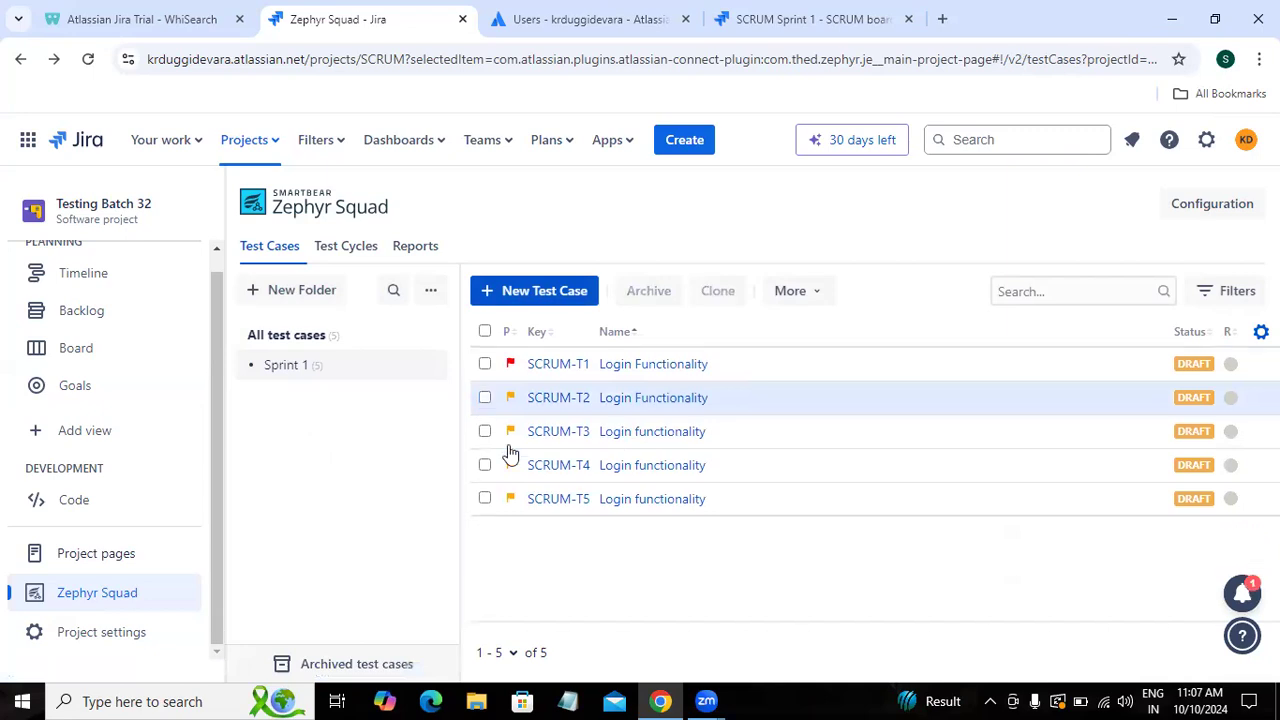
click(632, 397)
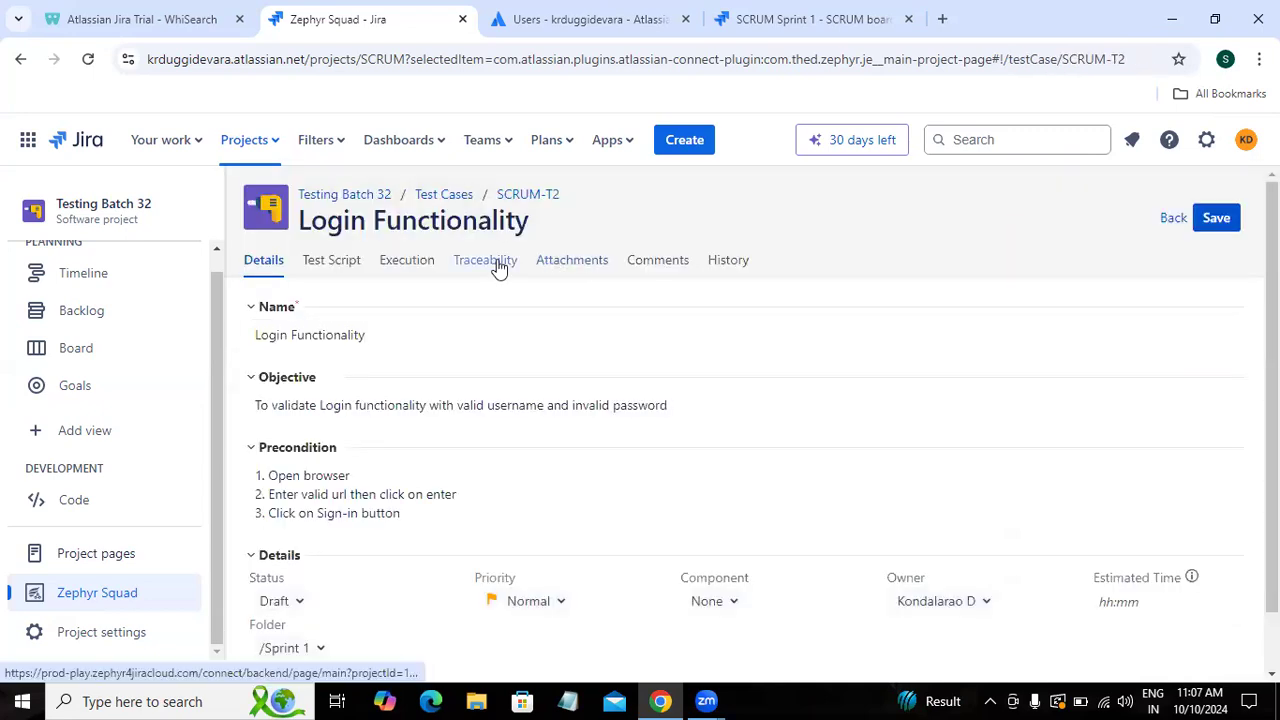
click(497, 268)
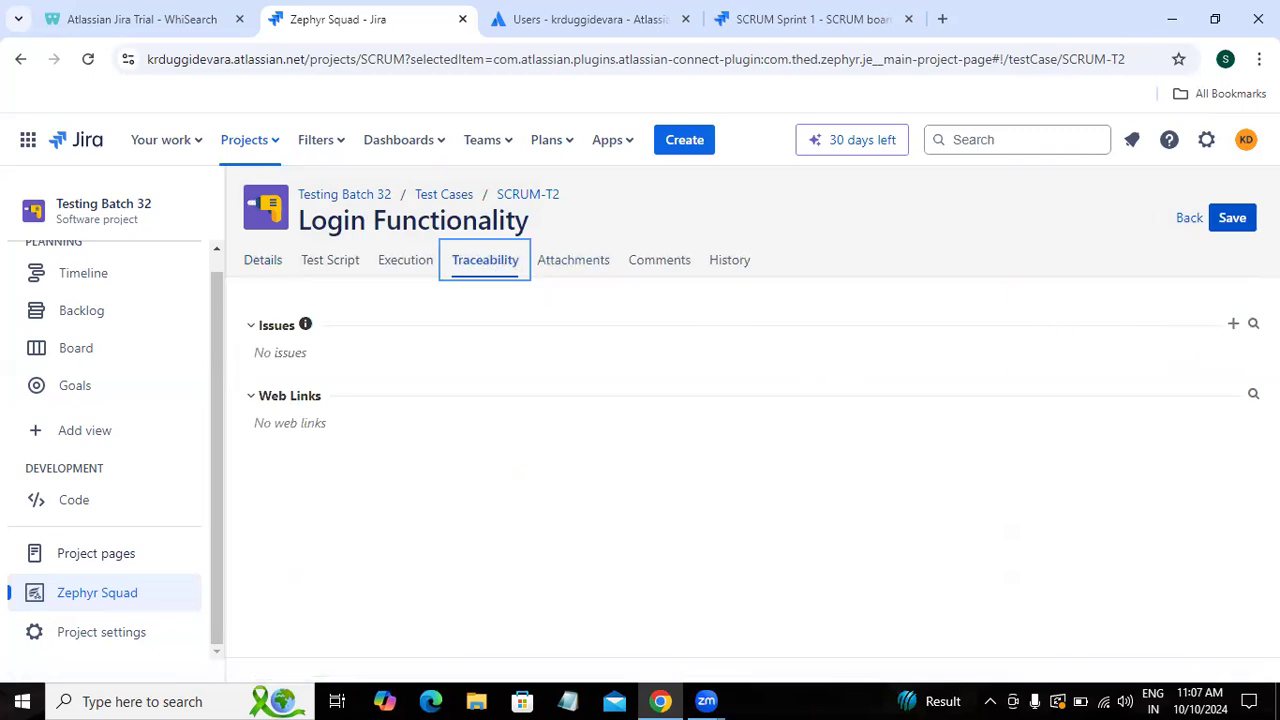
click(1253, 323)
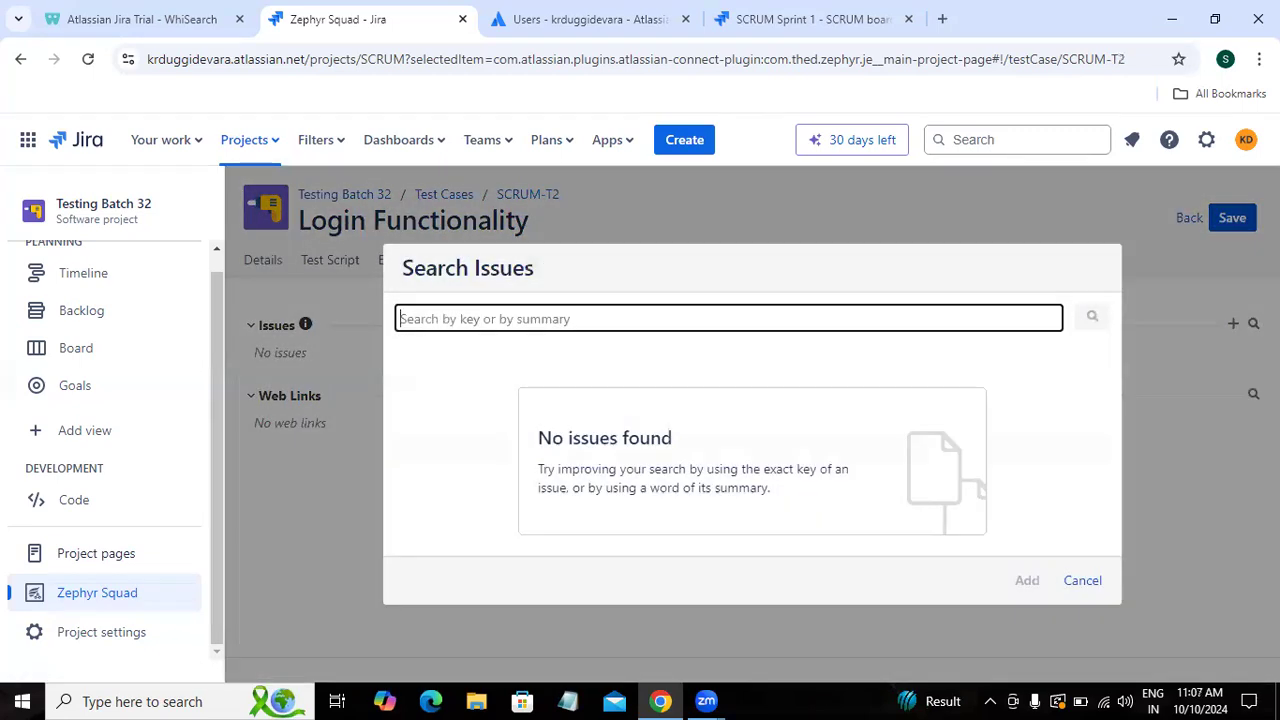
text(scrum-2)
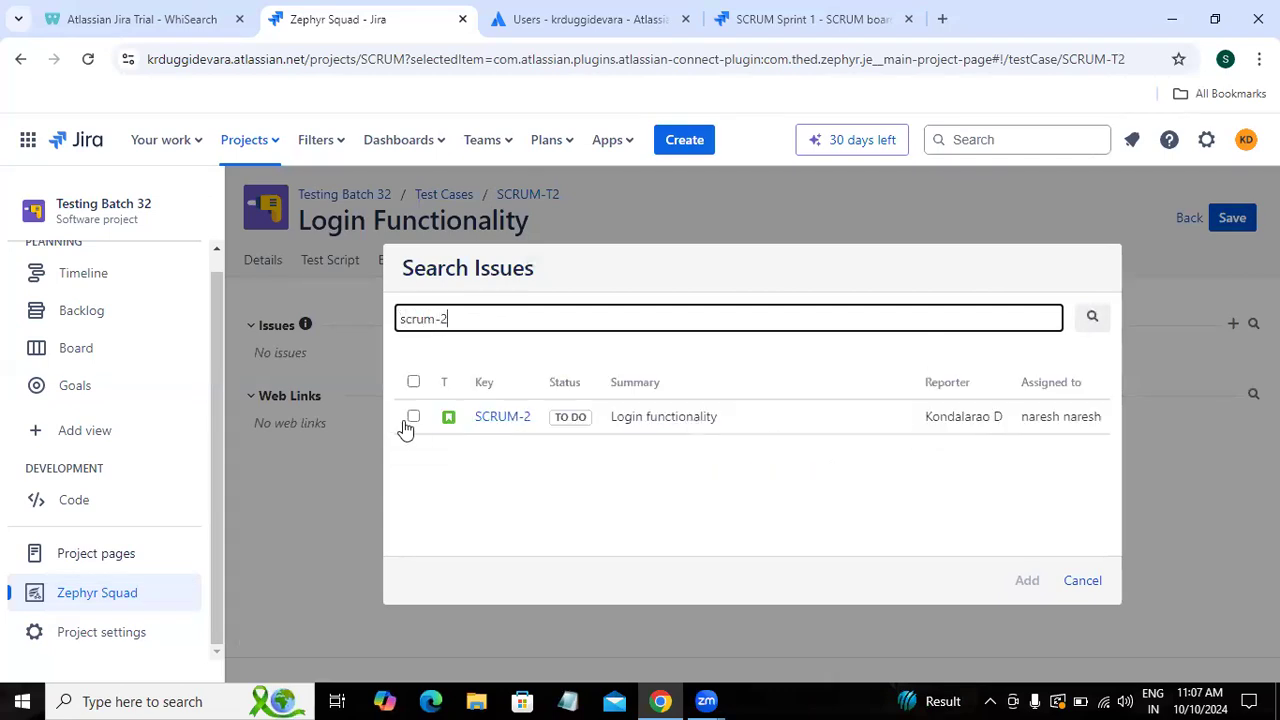
click(415, 419)
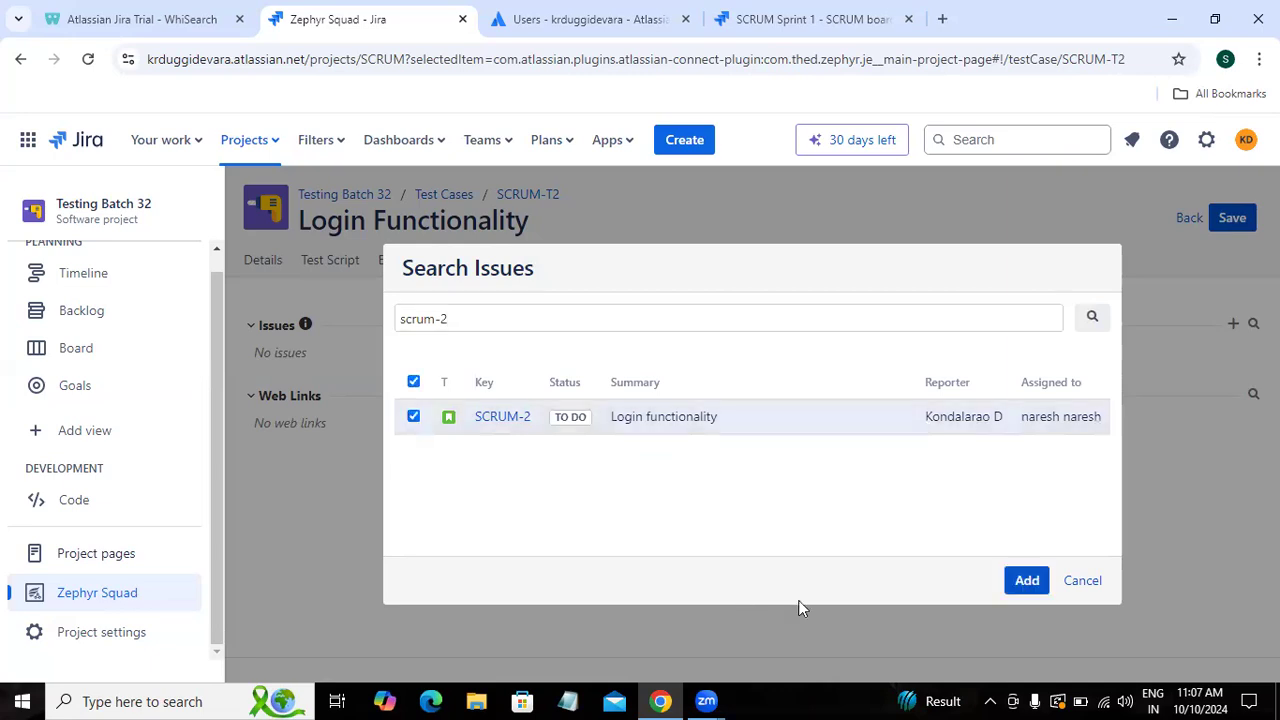
click(1019, 590)
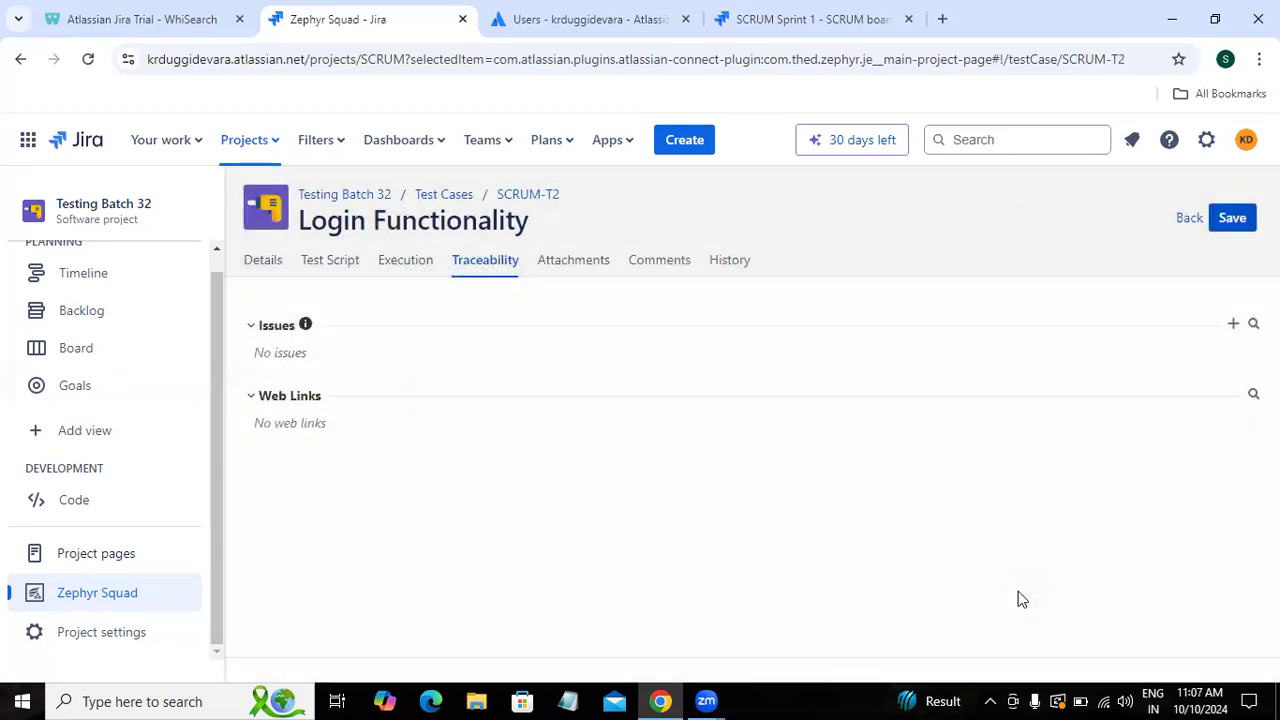
click(1187, 220)
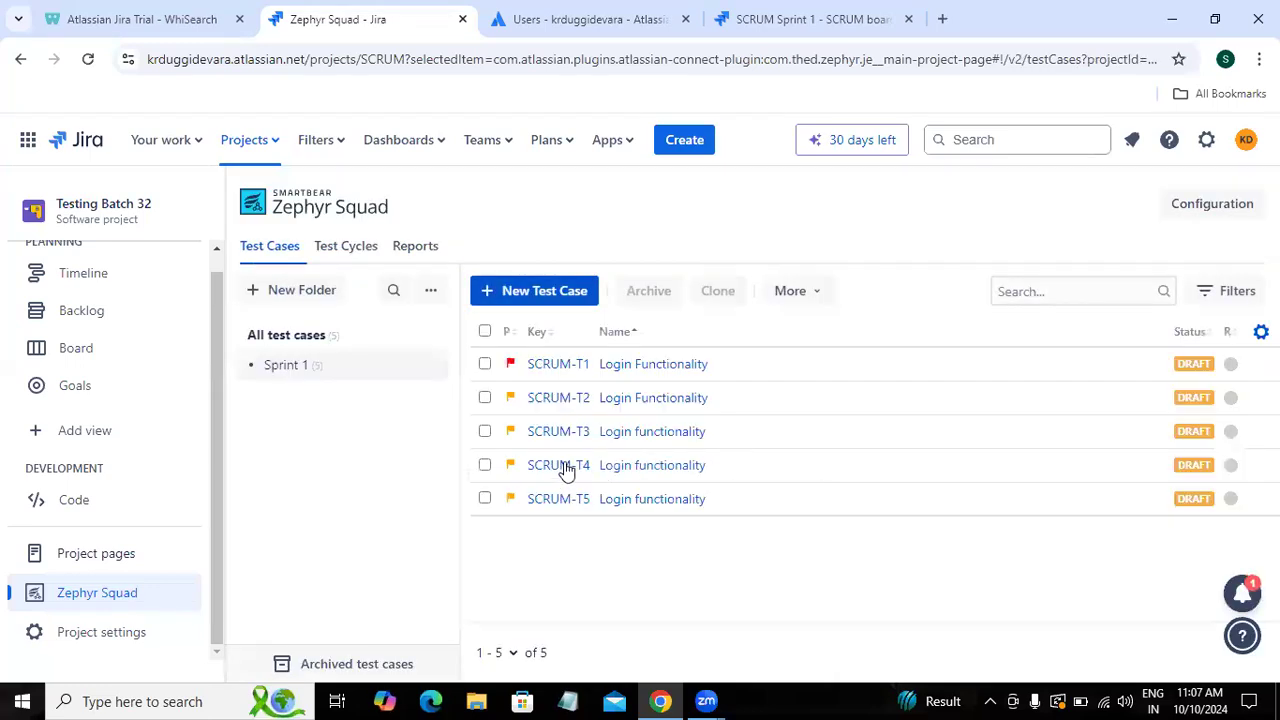
Step: Add SCRUM-2 Login functionality to SCRUM-T3's Traceability, save it, and return to the list
click(622, 438)
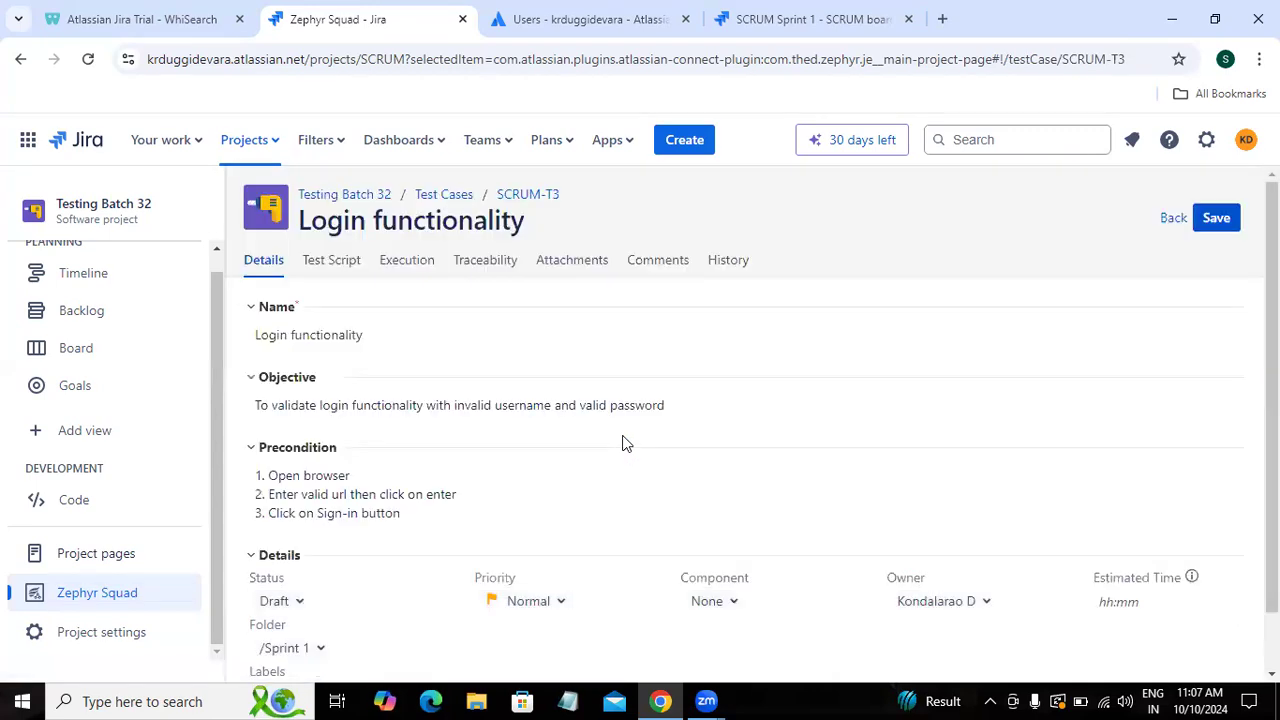
click(488, 270)
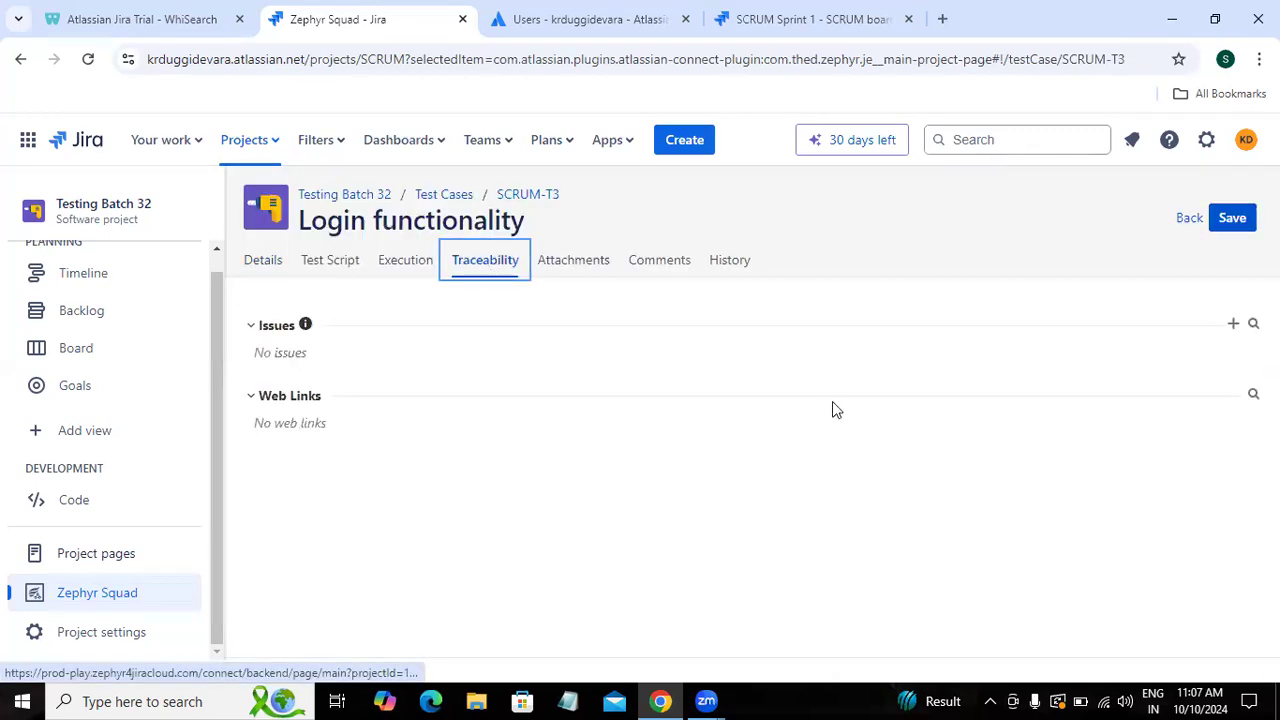
click(1253, 323)
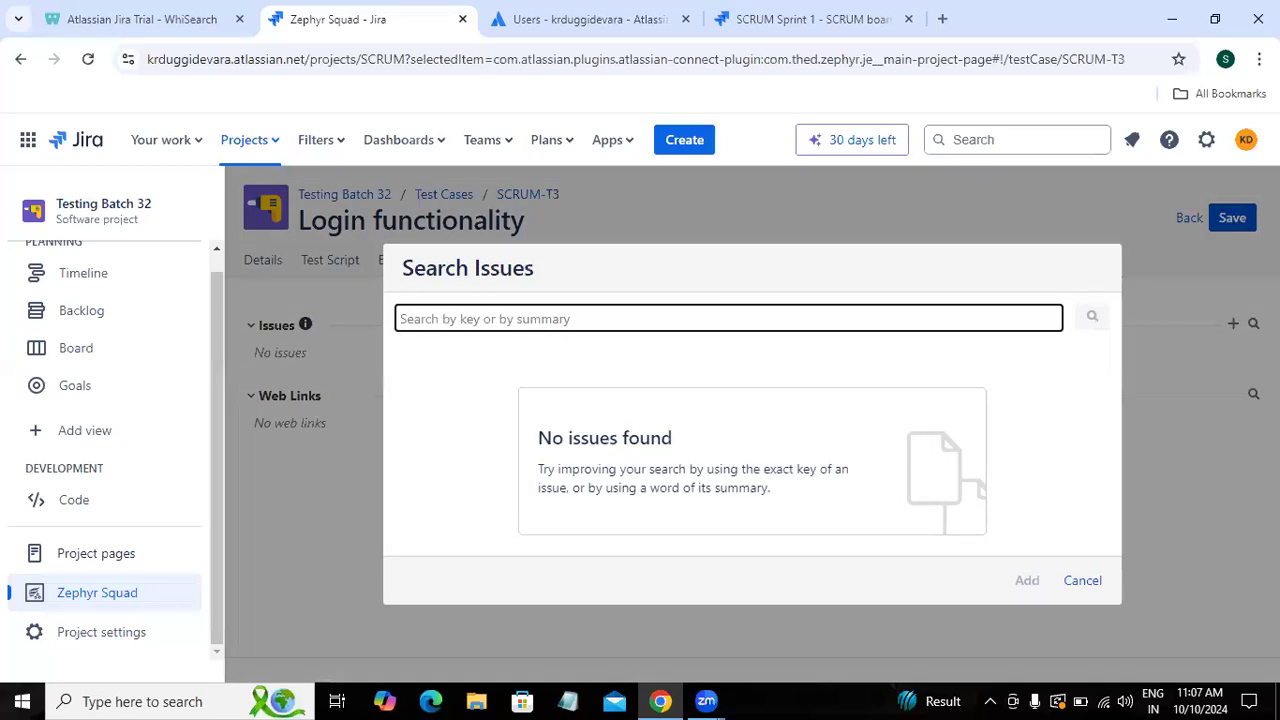
text(scrum-2)
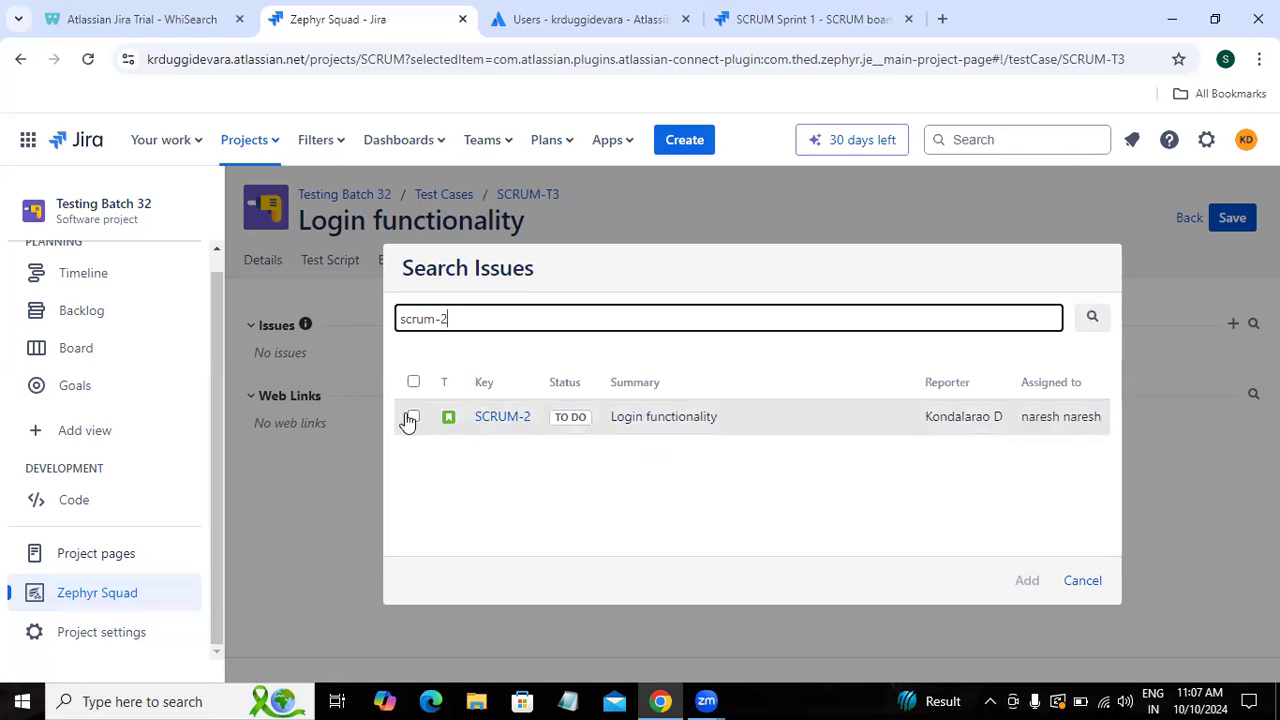
click(411, 417)
click(1027, 582)
click(1238, 220)
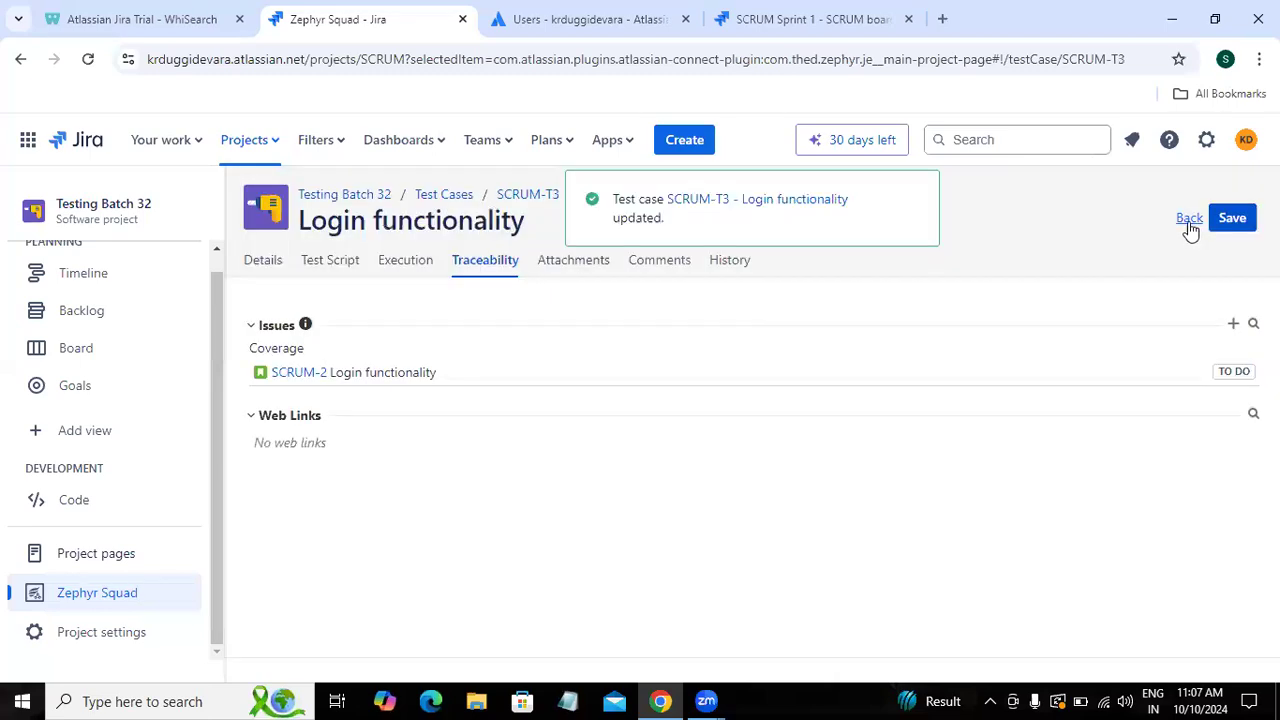
click(1189, 220)
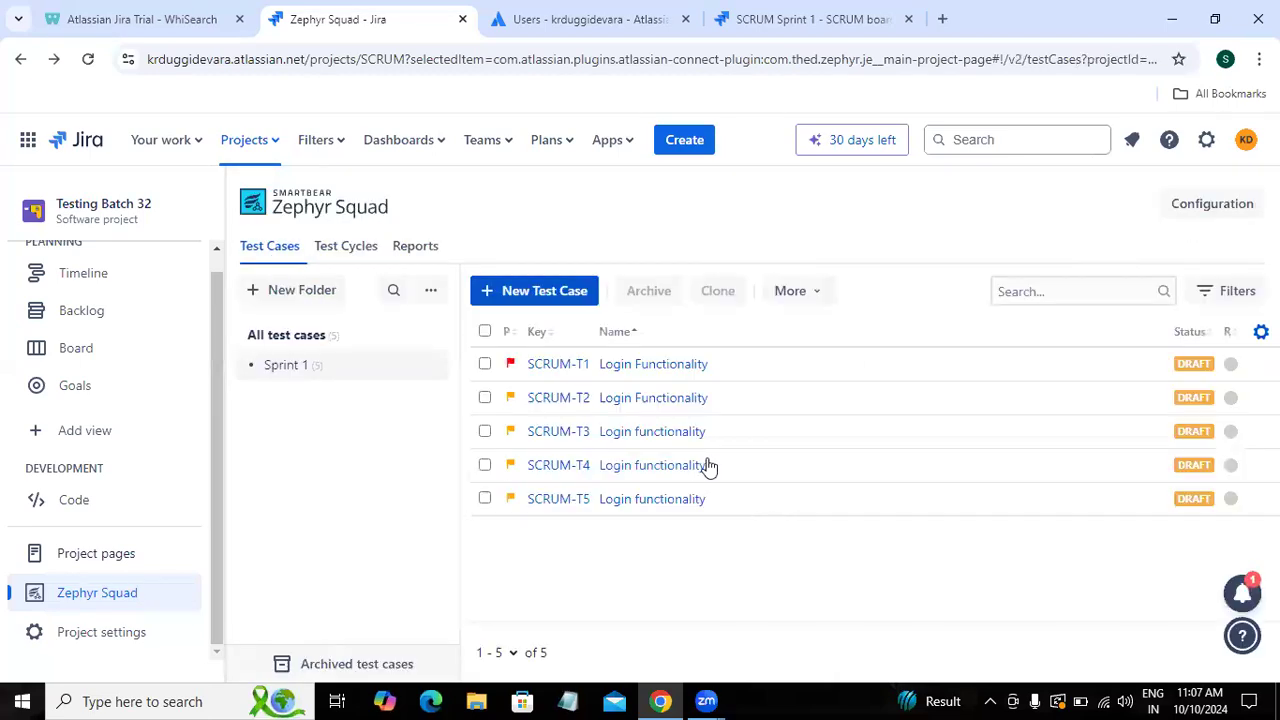
Step: Confirm SCRUM-T1's Traceability already lists SCRUM-2, then return to the list
click(637, 372)
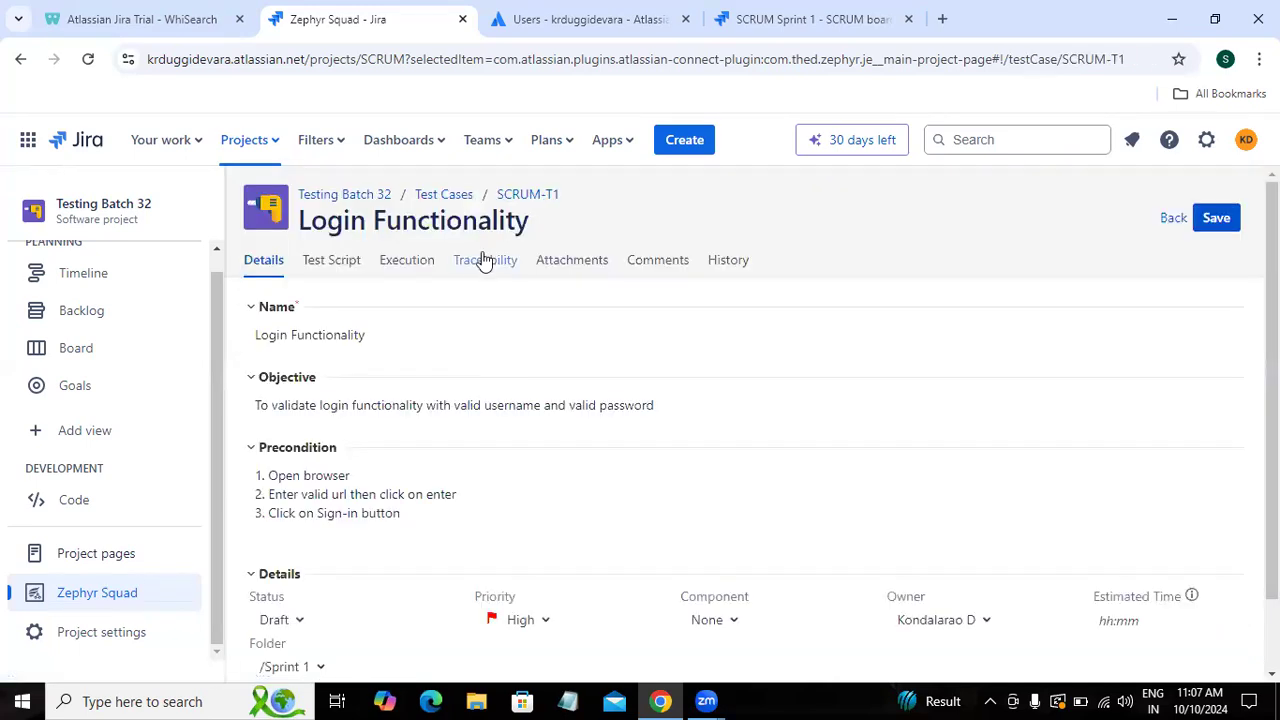
click(484, 260)
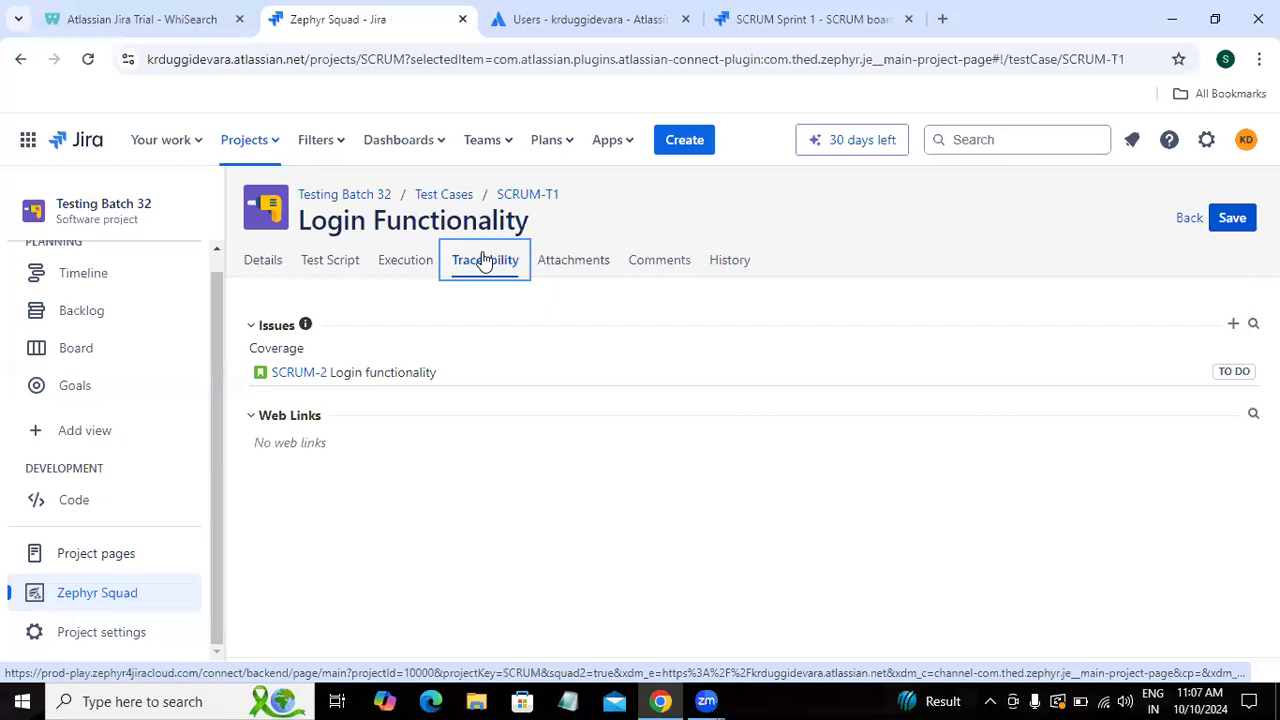
click(1187, 218)
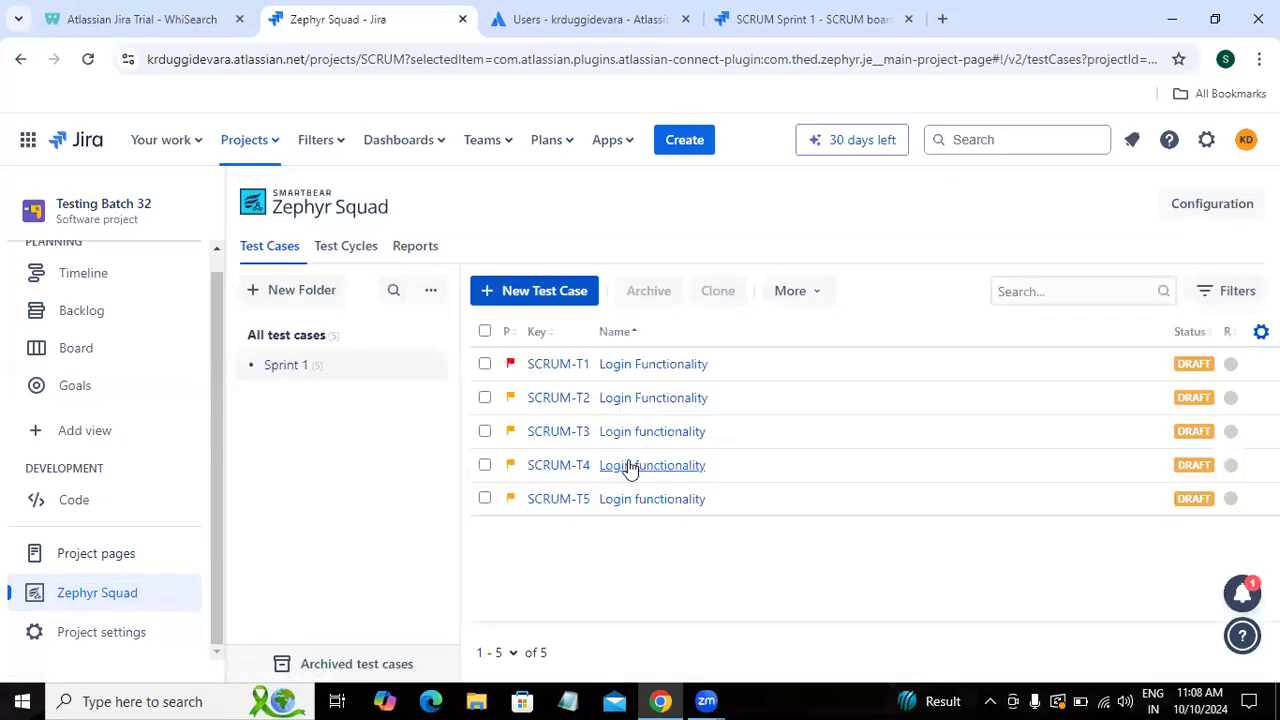
Step: Search 'scrum', add SCRUM-2 Login functionality as SCRUM-T4's coverage, and save
click(630, 466)
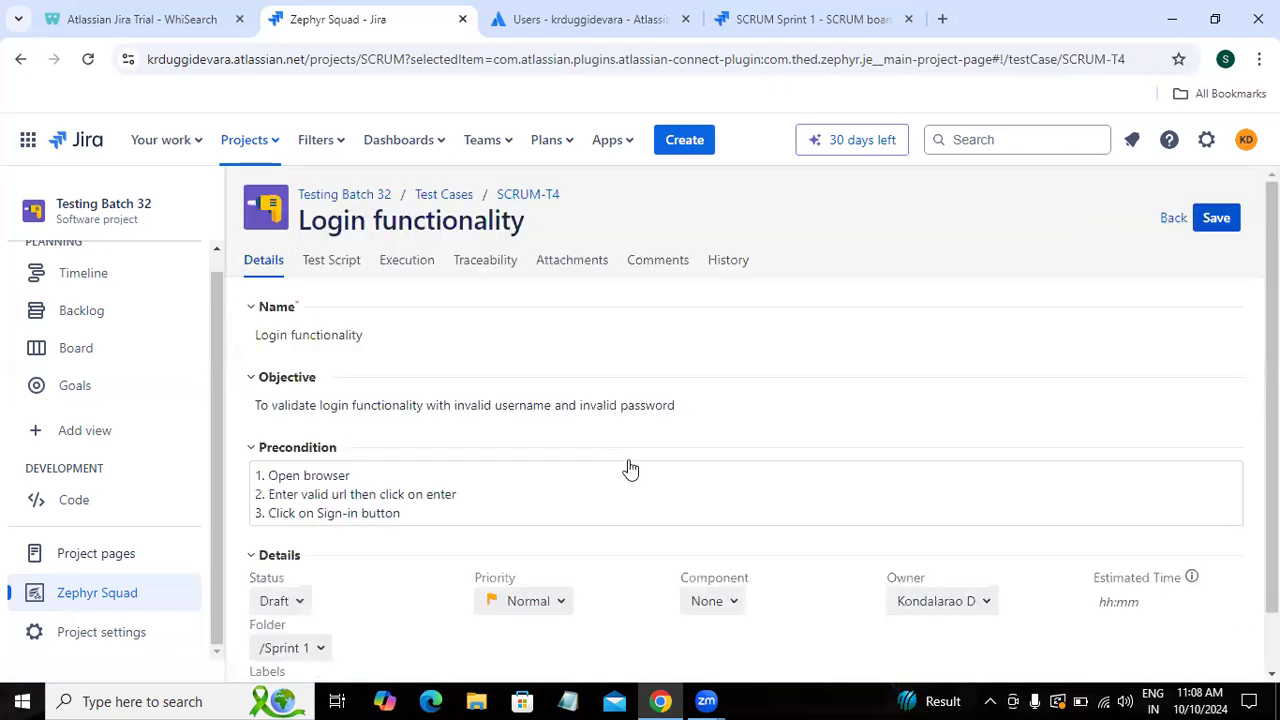
click(468, 263)
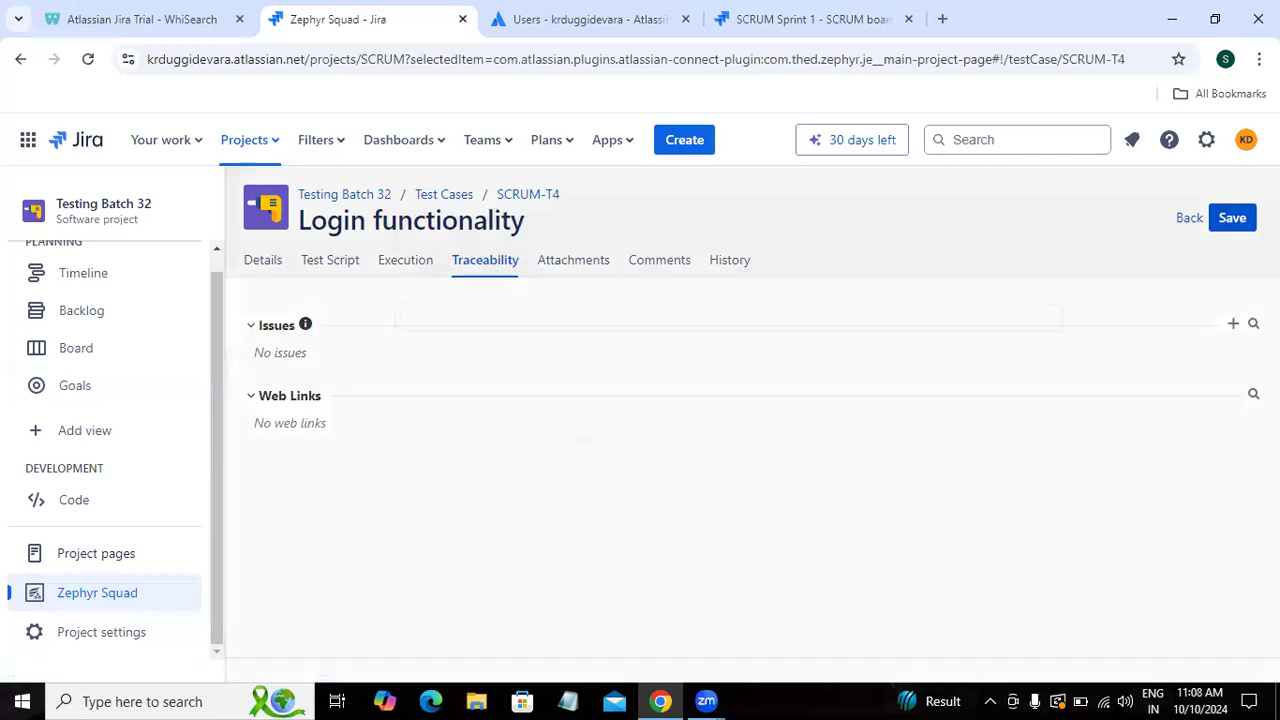
click(1253, 324)
text(scrum-2)
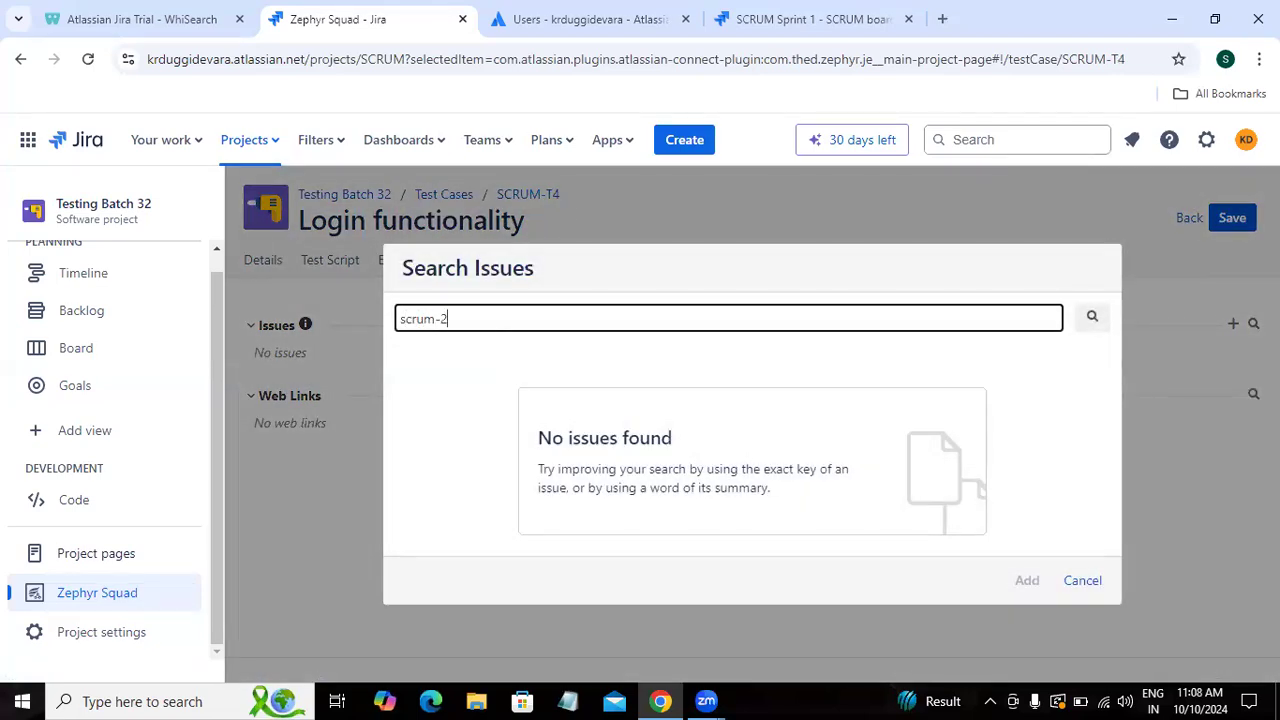
key(Return)
click(412, 420)
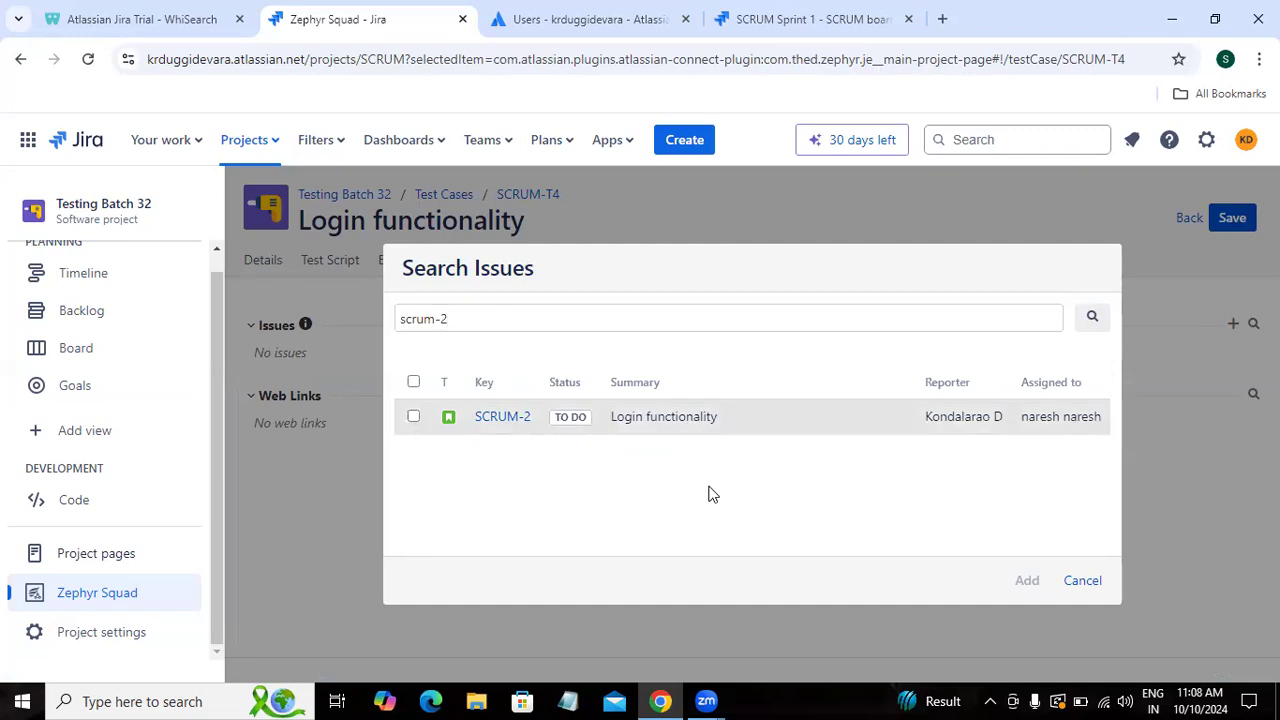
click(1024, 584)
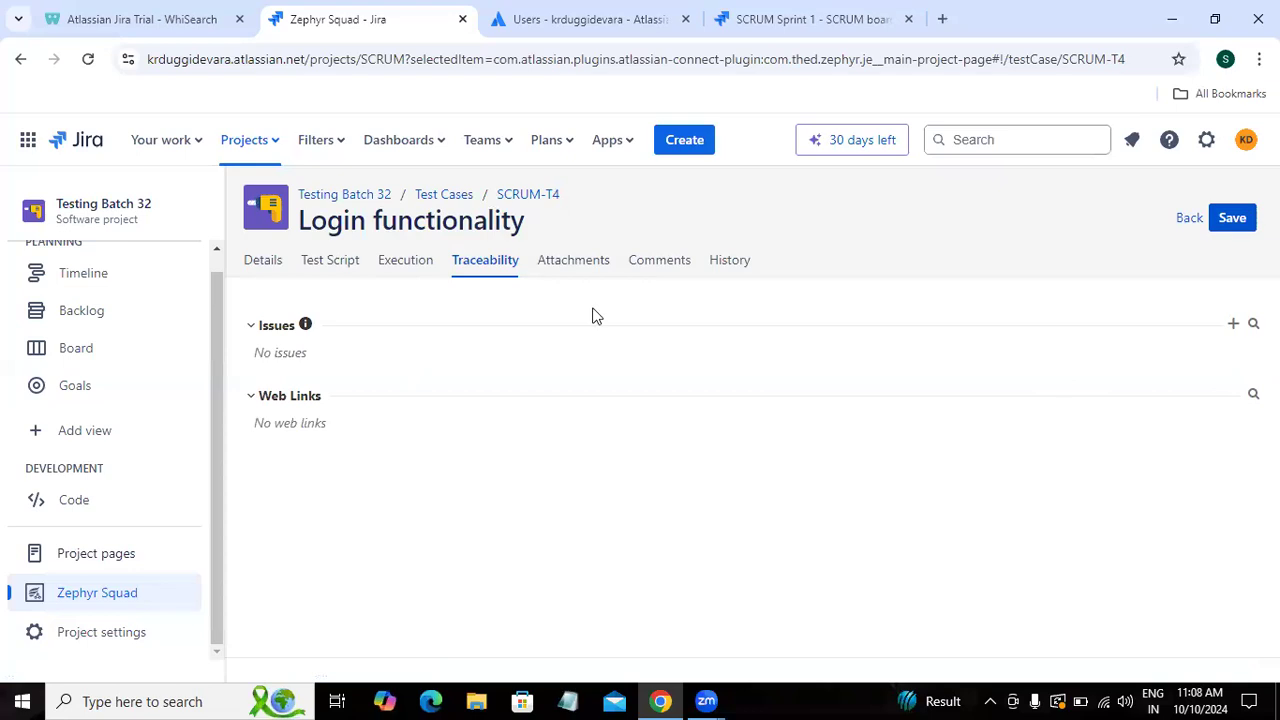
click(1230, 219)
Step: Add SCRUM-2 Login functionality to SCRUM-T5's Traceability, save, and return to the Sprint 1 list
click(1189, 219)
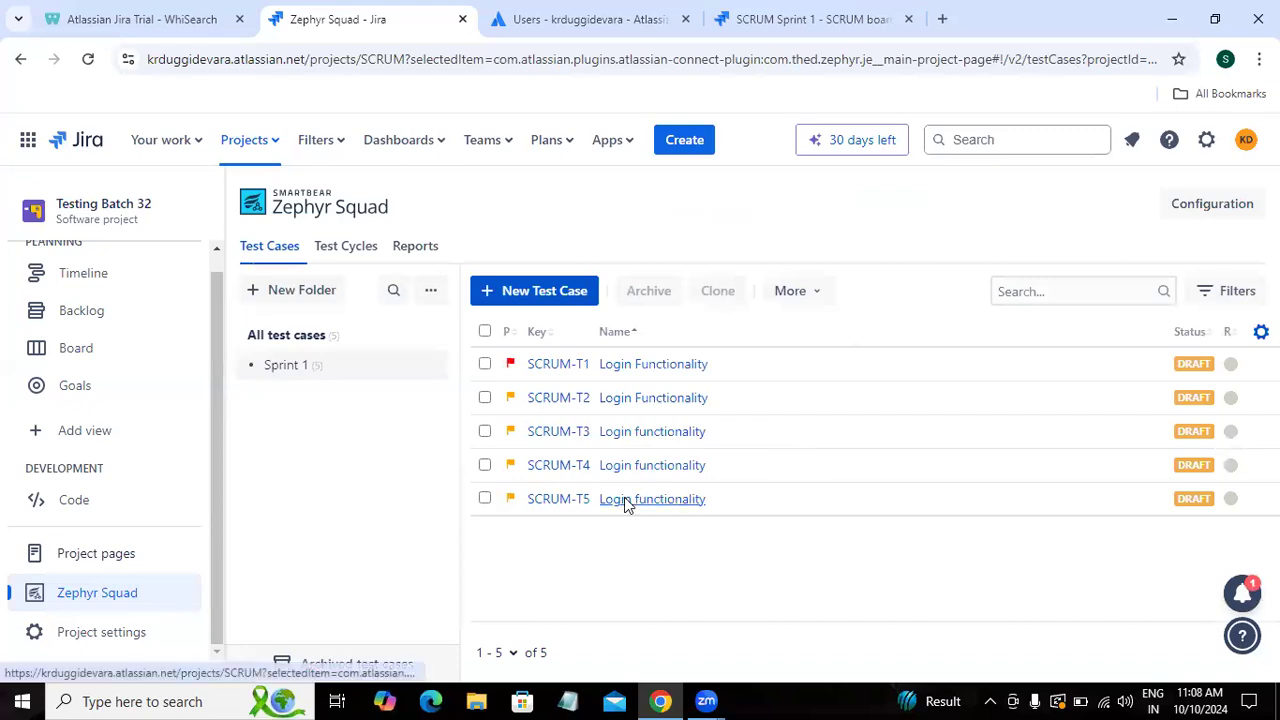
click(624, 497)
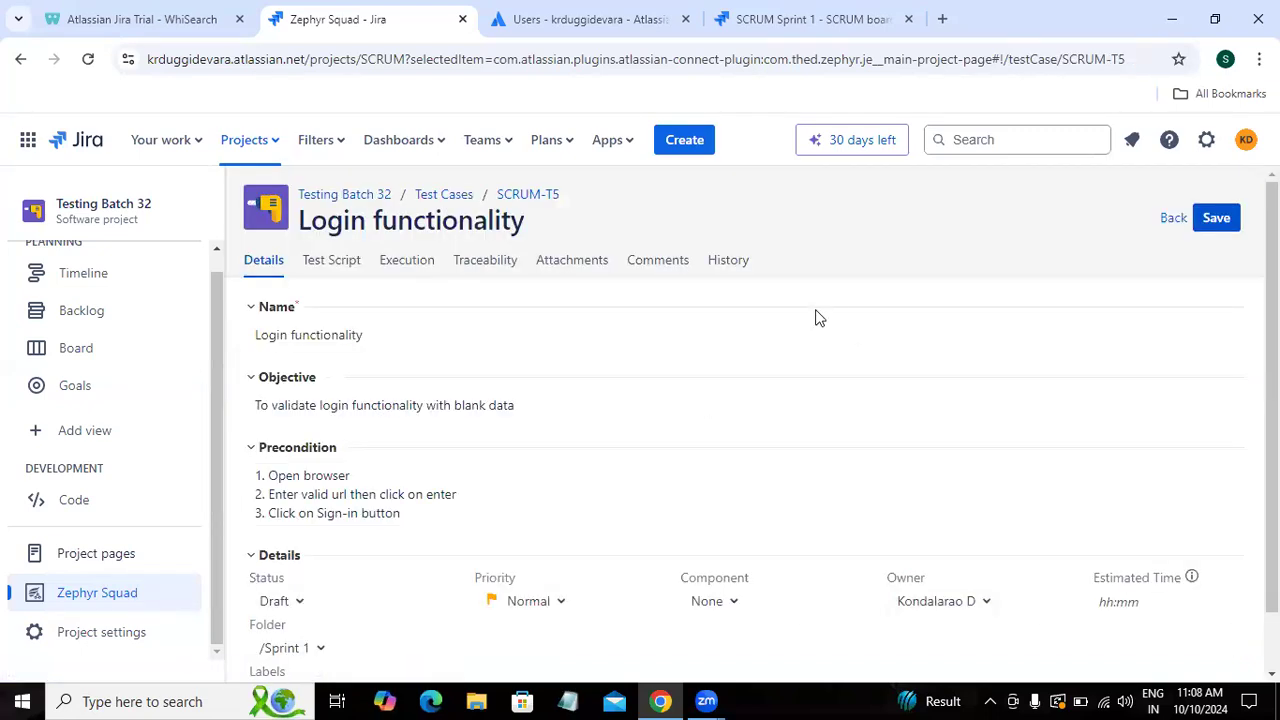
click(486, 268)
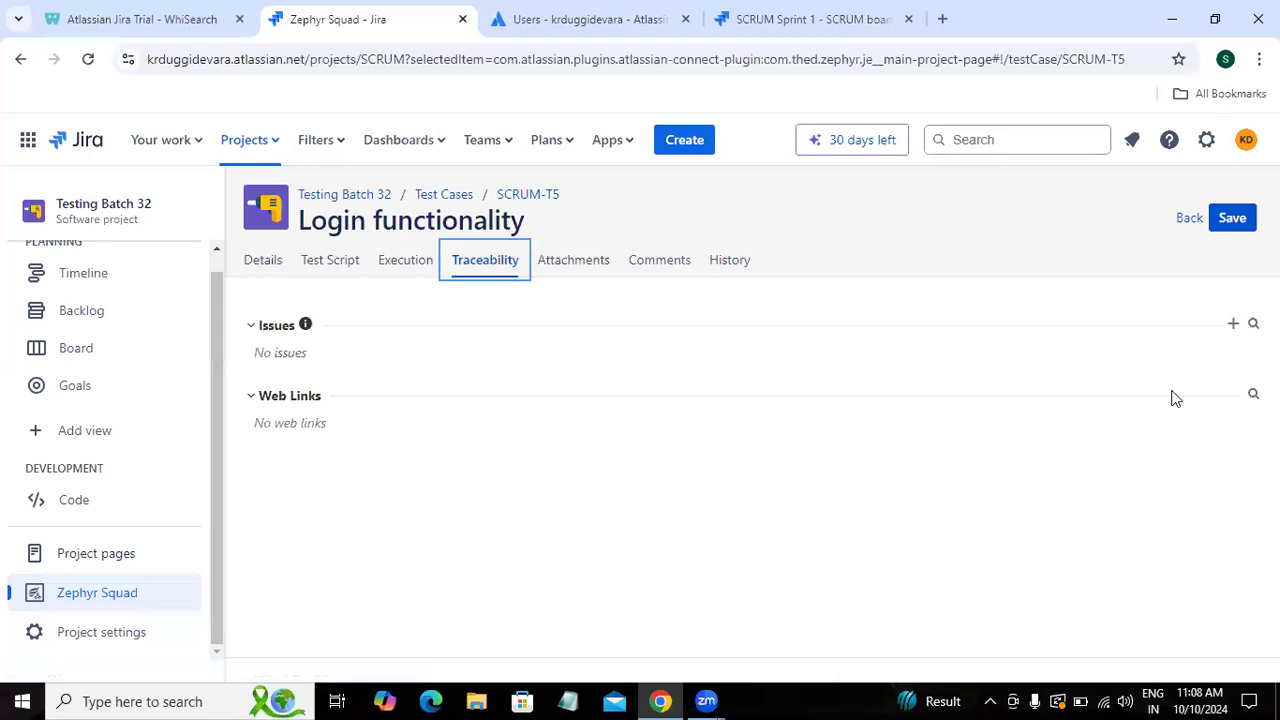
click(1253, 326)
text(scrum-2)
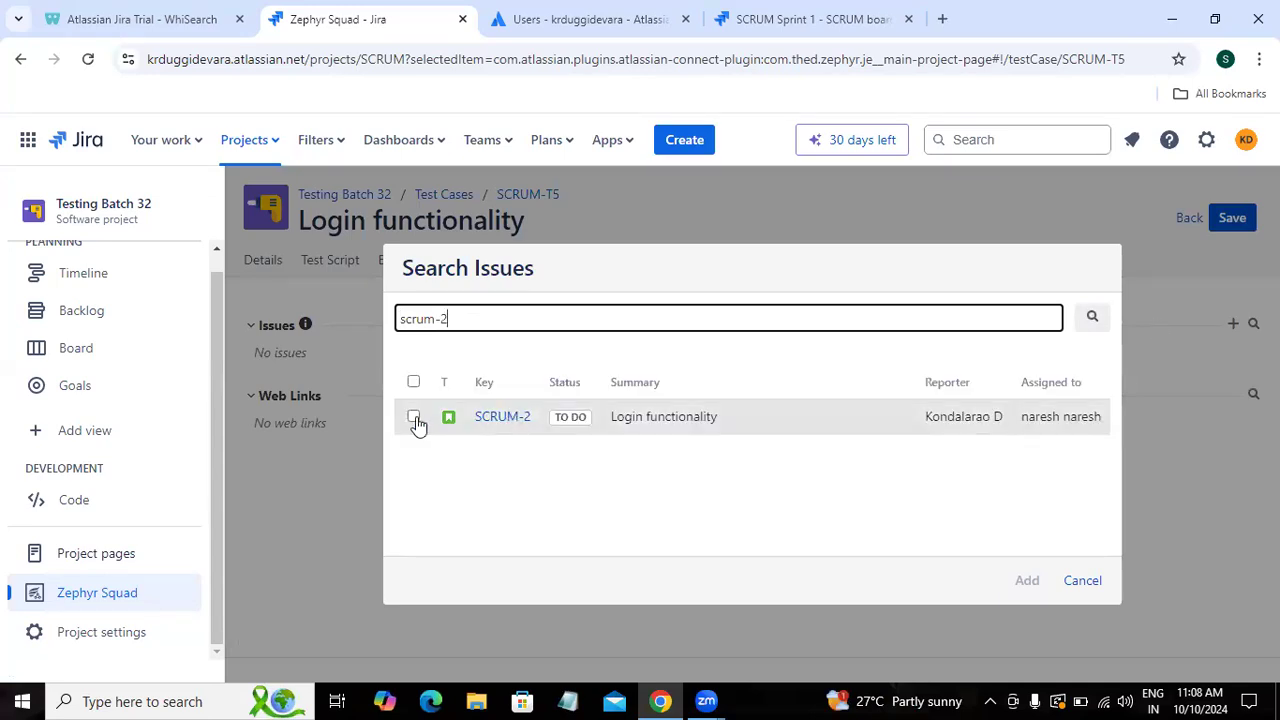
click(414, 417)
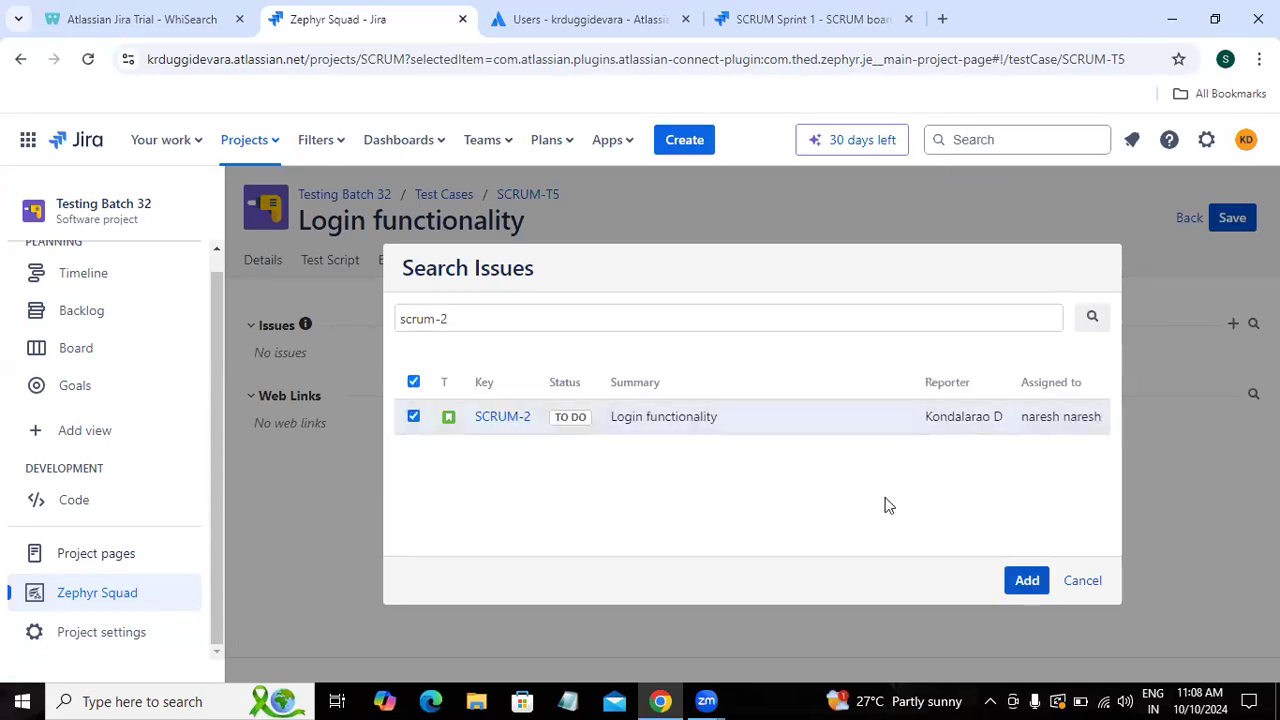
click(1024, 581)
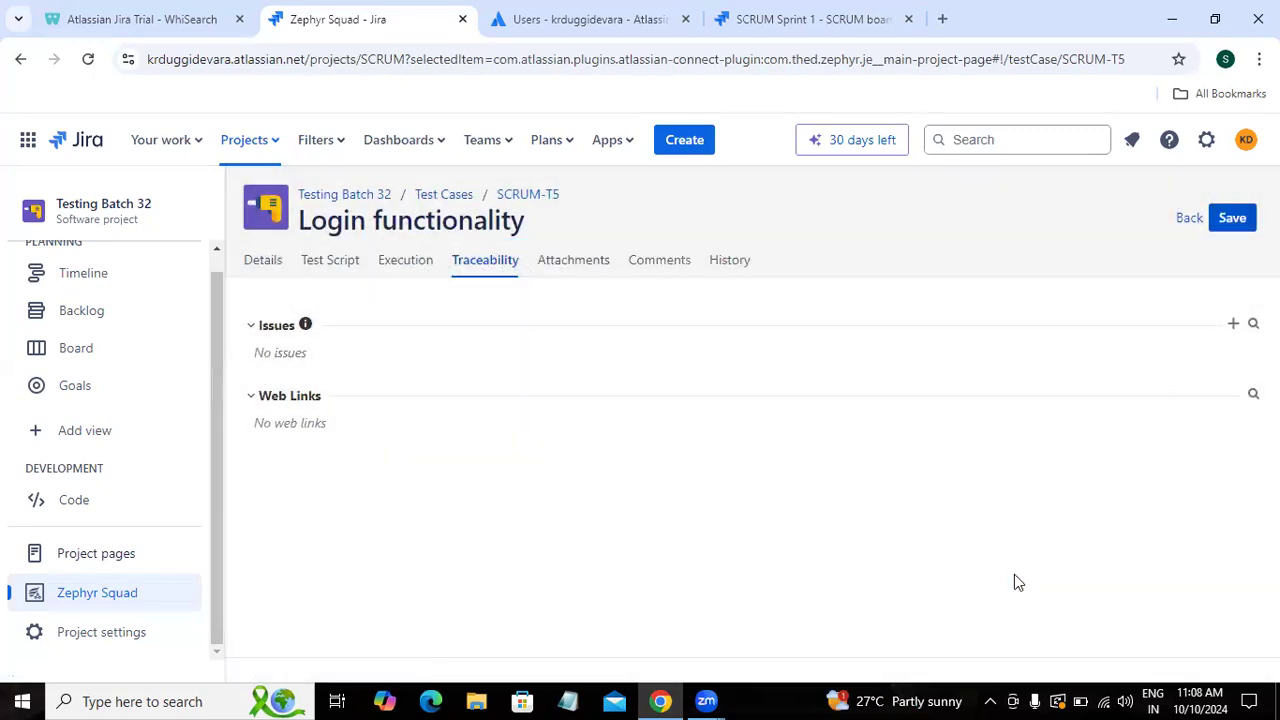
click(1232, 218)
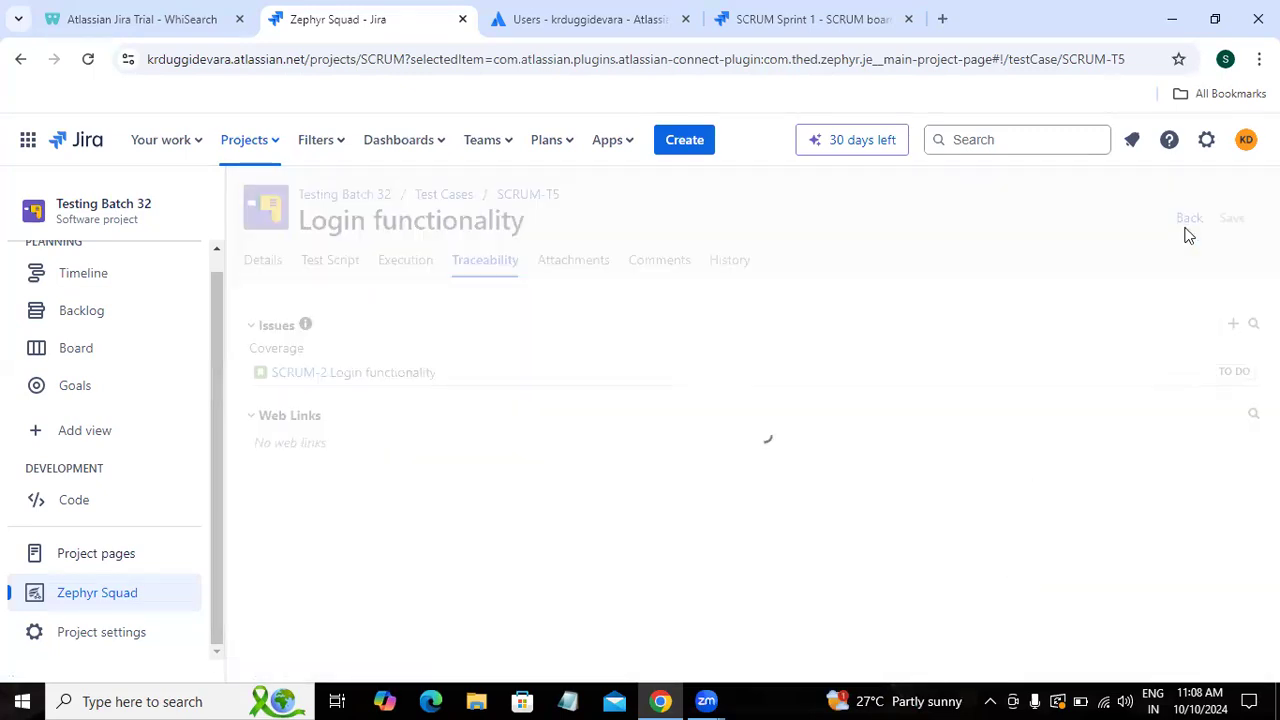
click(1187, 222)
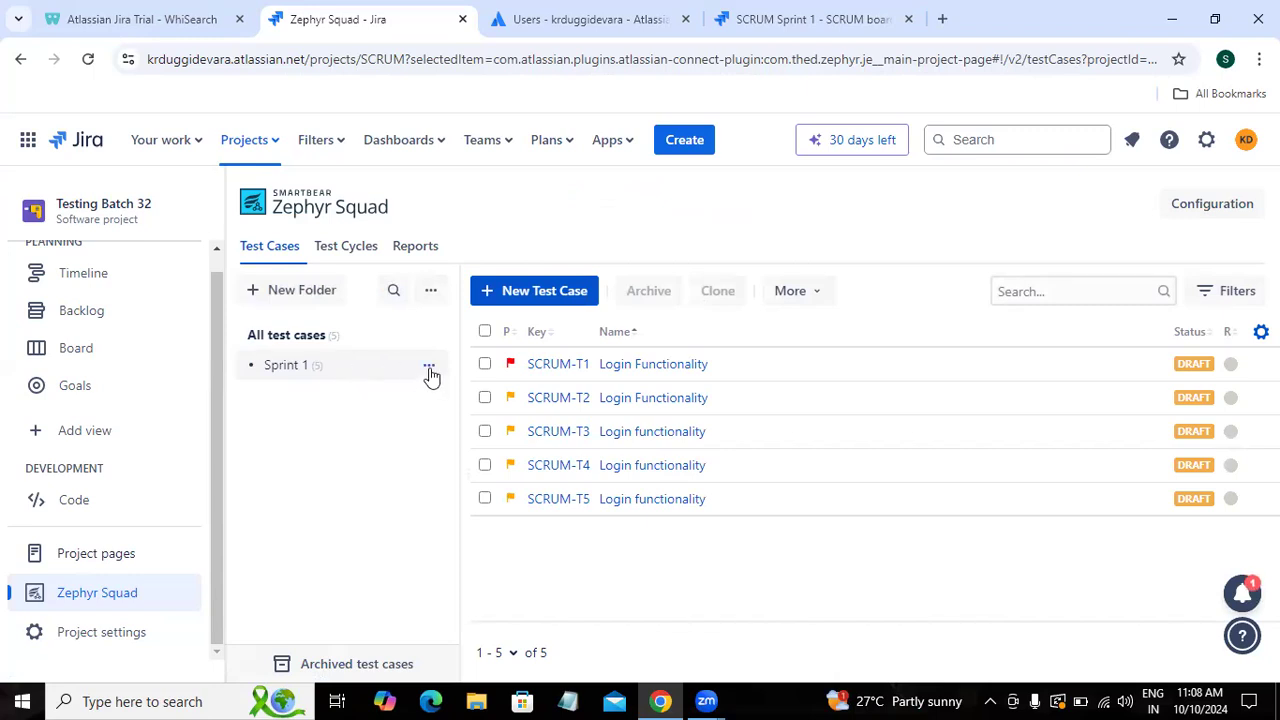
Step: Create test cycle 'Conventional Test' from the Sprint 1 folder's five test cases
click(429, 368)
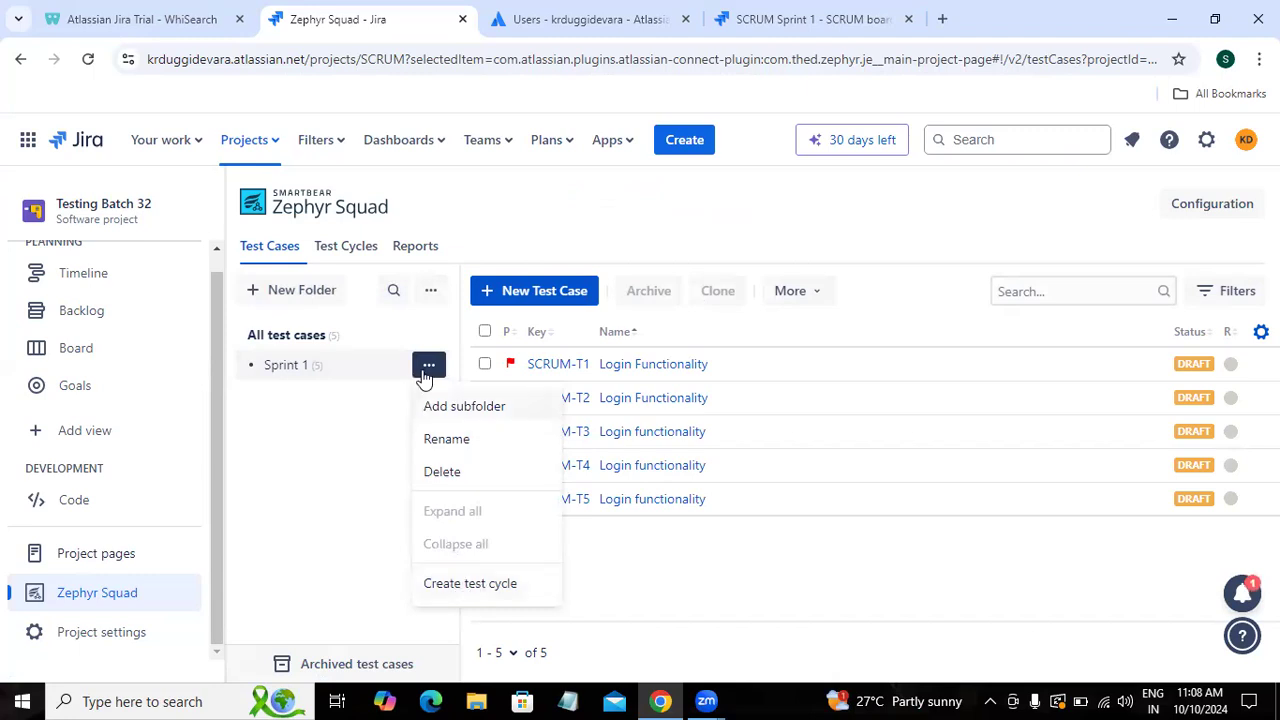
click(463, 585)
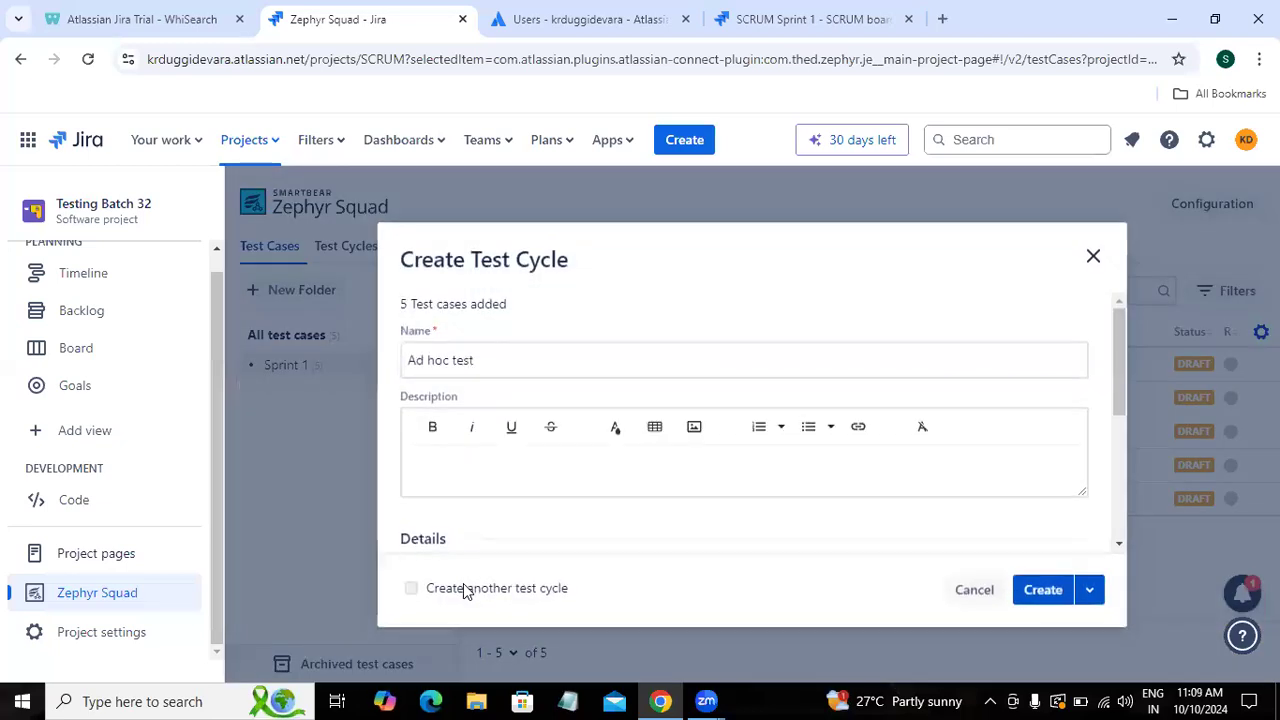
click(511, 352)
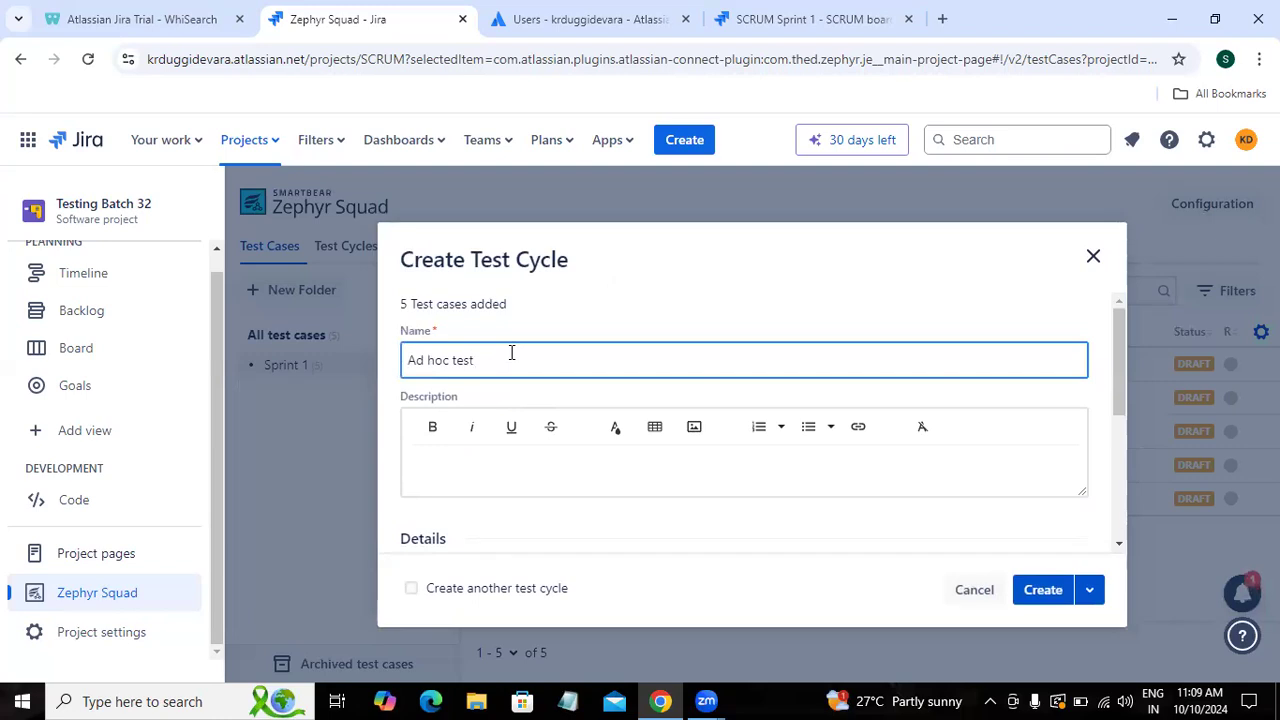
key(BackSpace)
key(BackSpace)
key(BackSpace)
key(BackSpace)
key(BackSpace)
key(BackSpace)
key(BackSpace)
key(BackSpace)
key(BackSpace)
key(BackSpace)
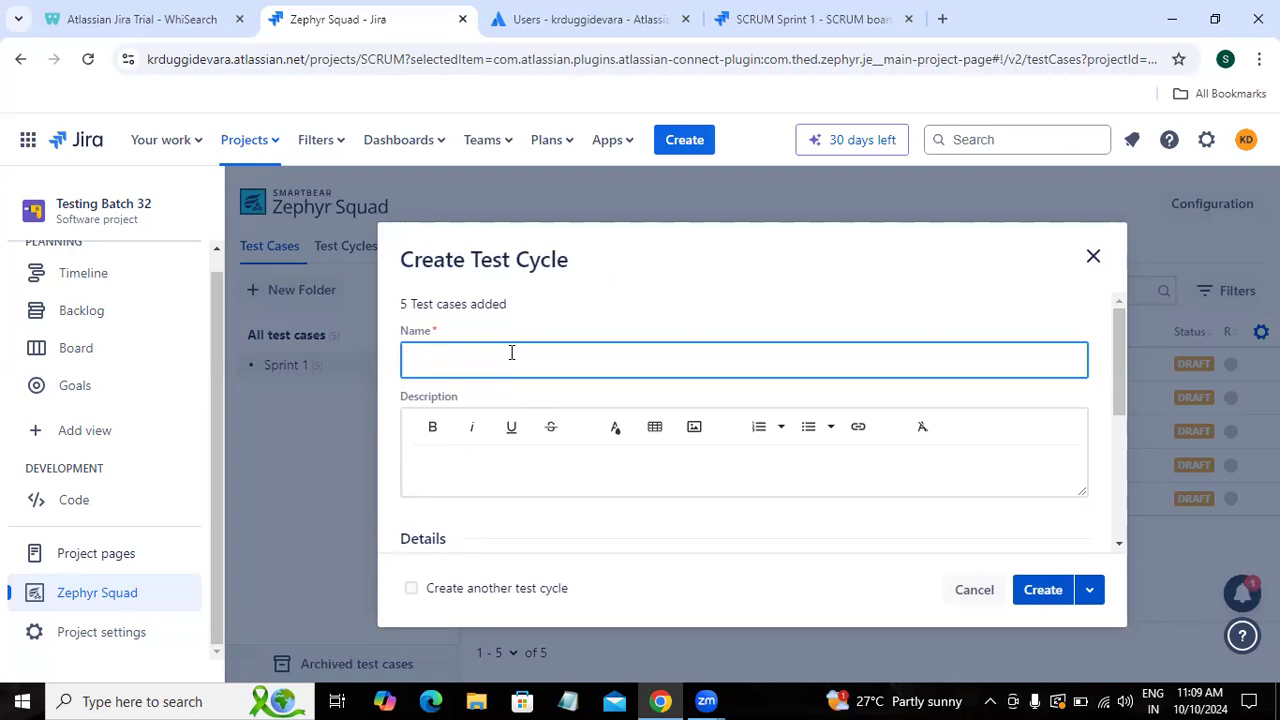
text(Conventional Test)
drag(1112, 377, 1123, 505)
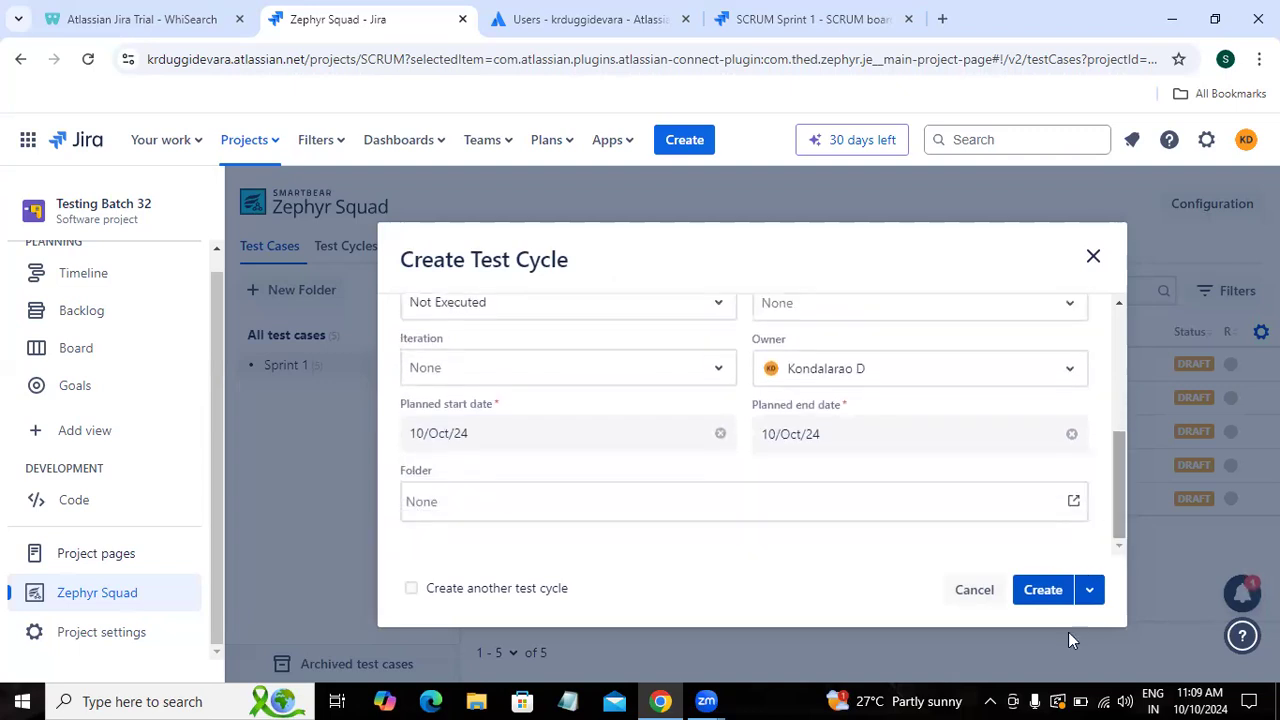
click(1041, 600)
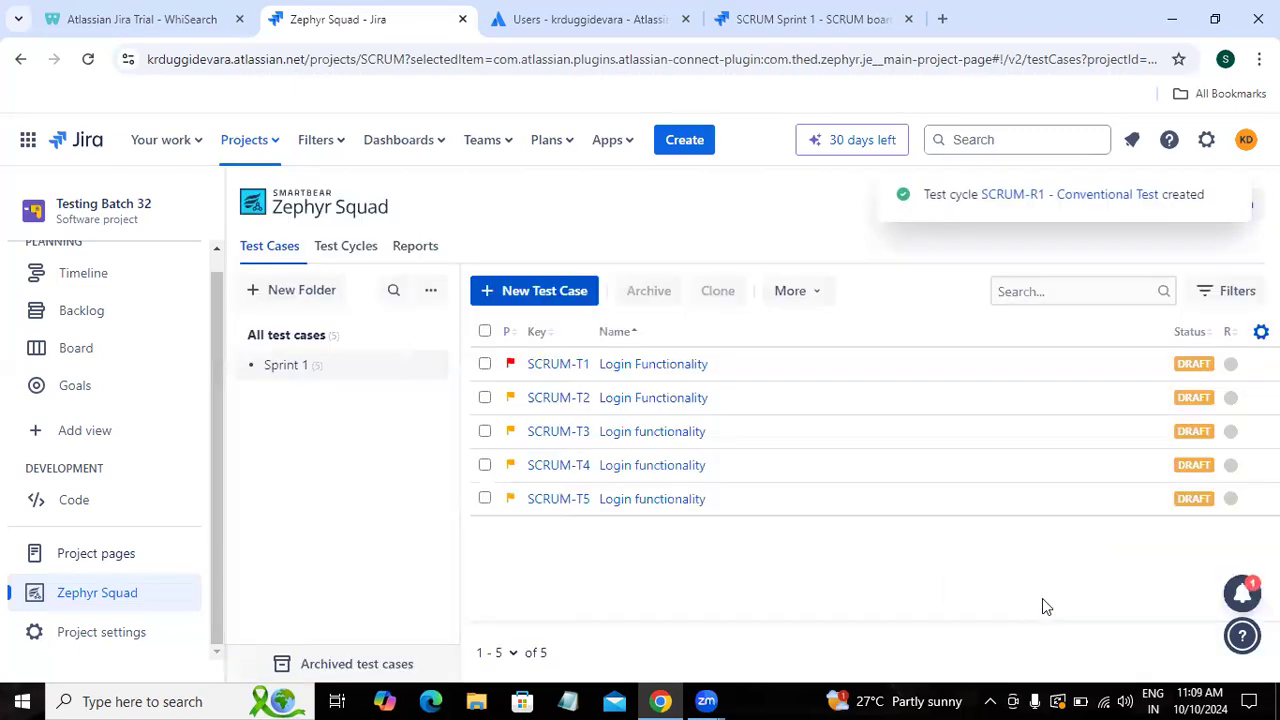
Step: Open test cycle SCRUM-R1 'Conventional Test' in the Test Player from the test cycles list
click(349, 246)
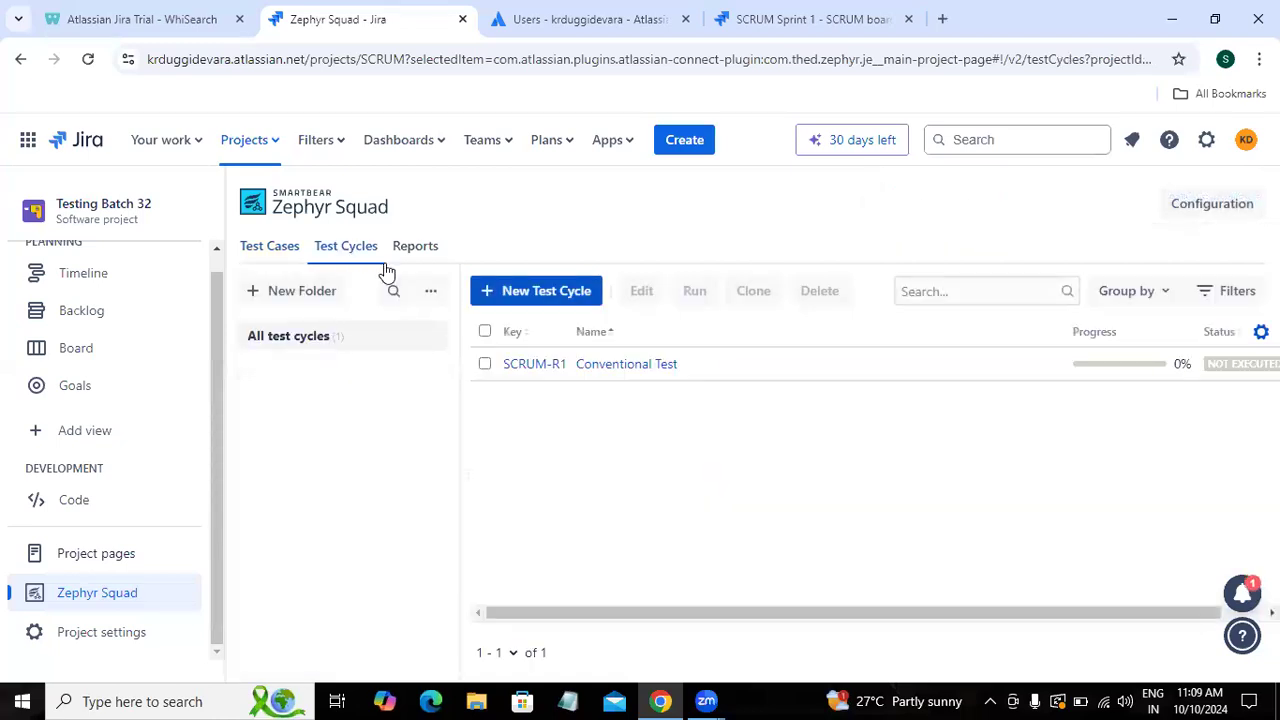
click(572, 366)
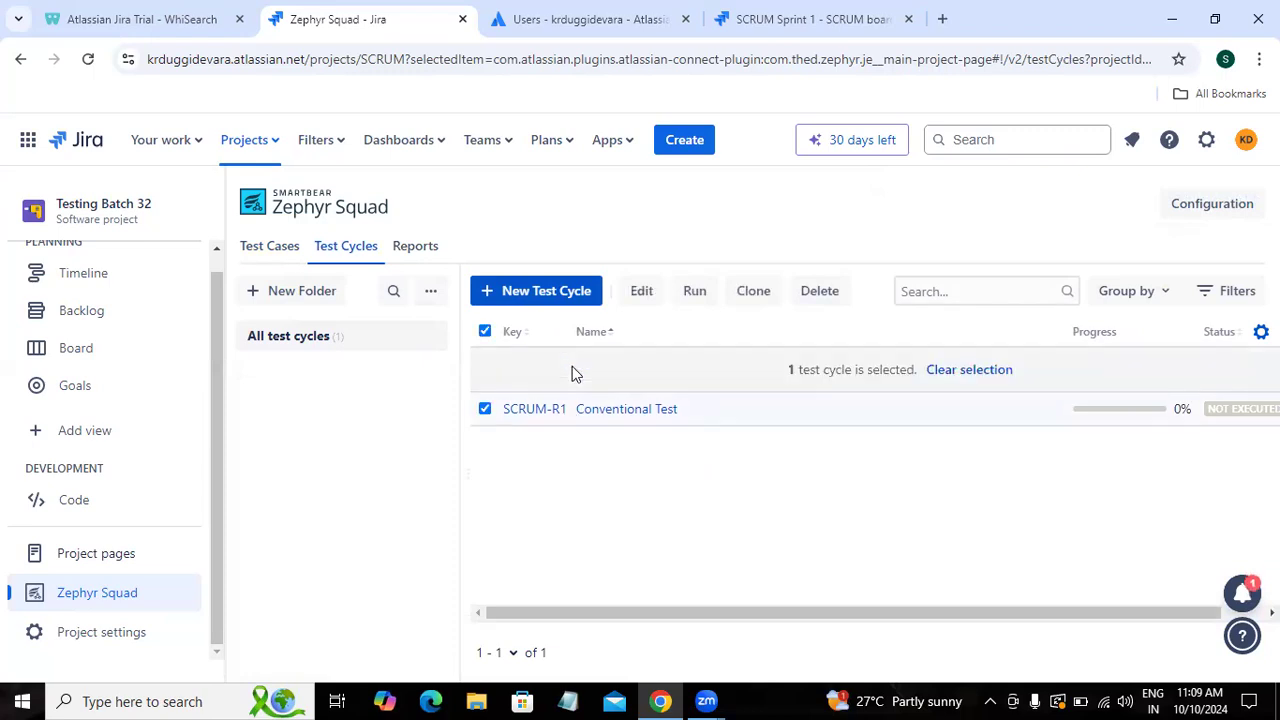
click(485, 409)
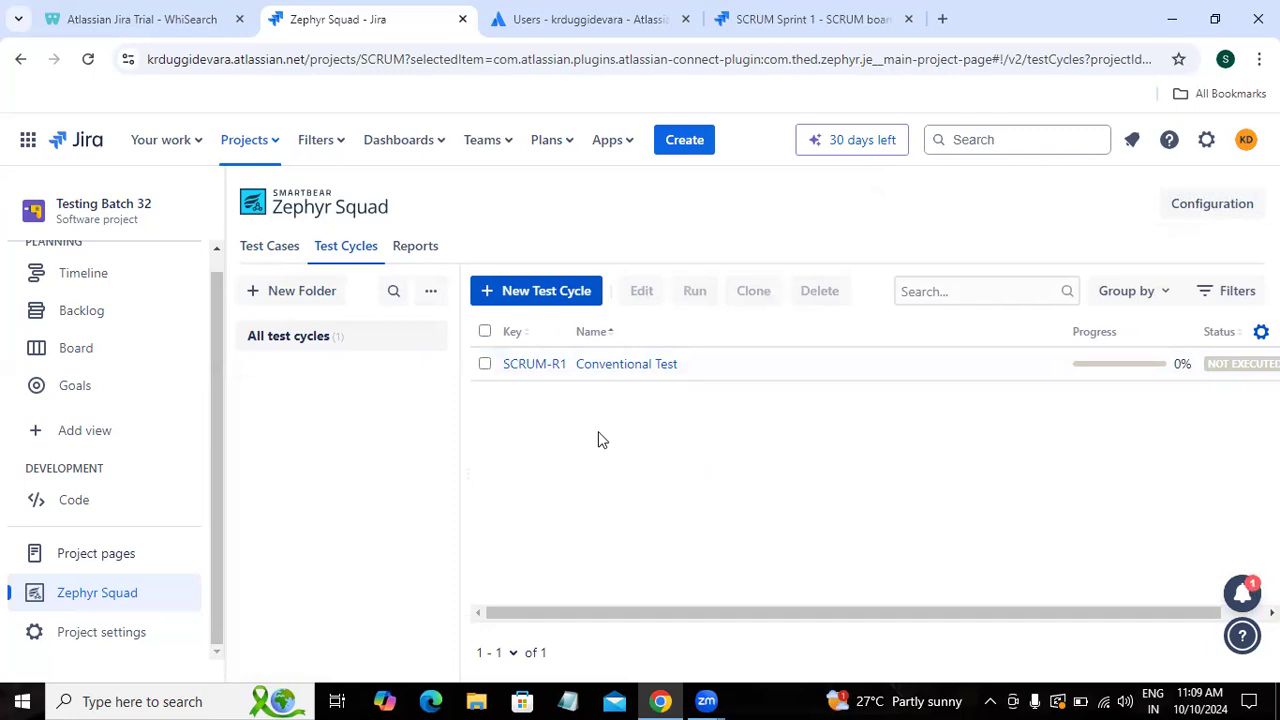
click(636, 366)
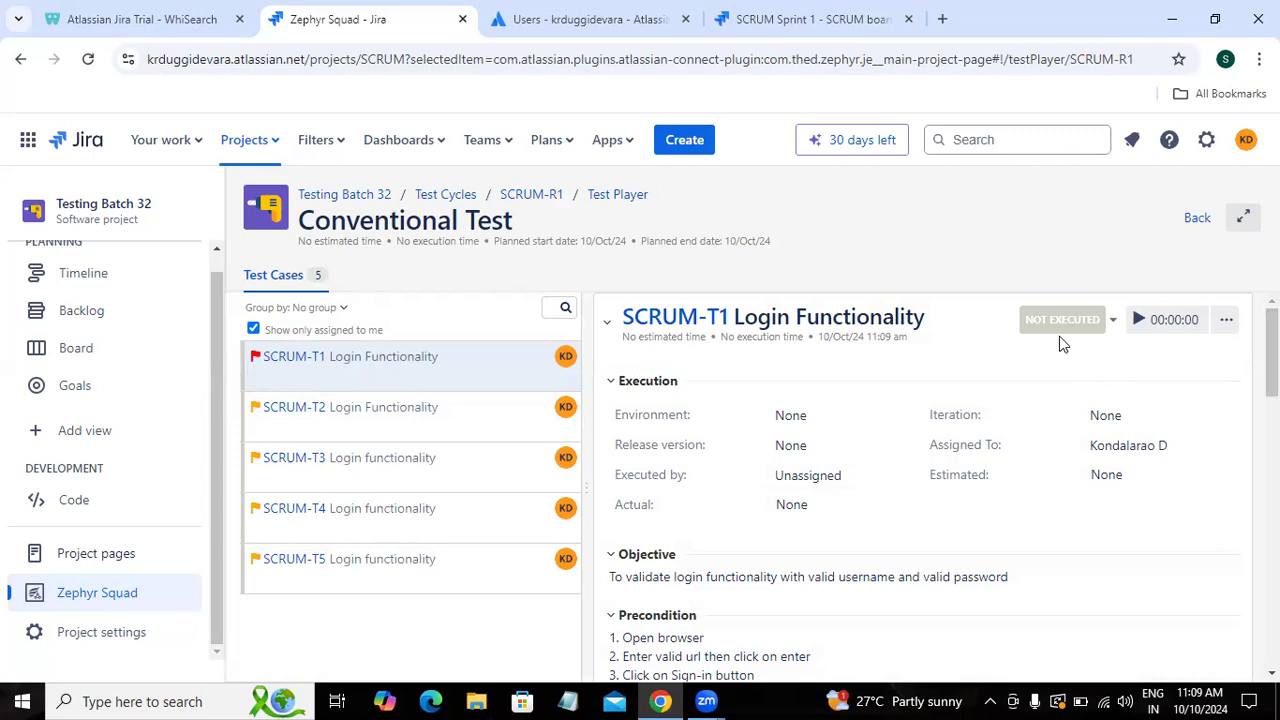
click(1113, 322)
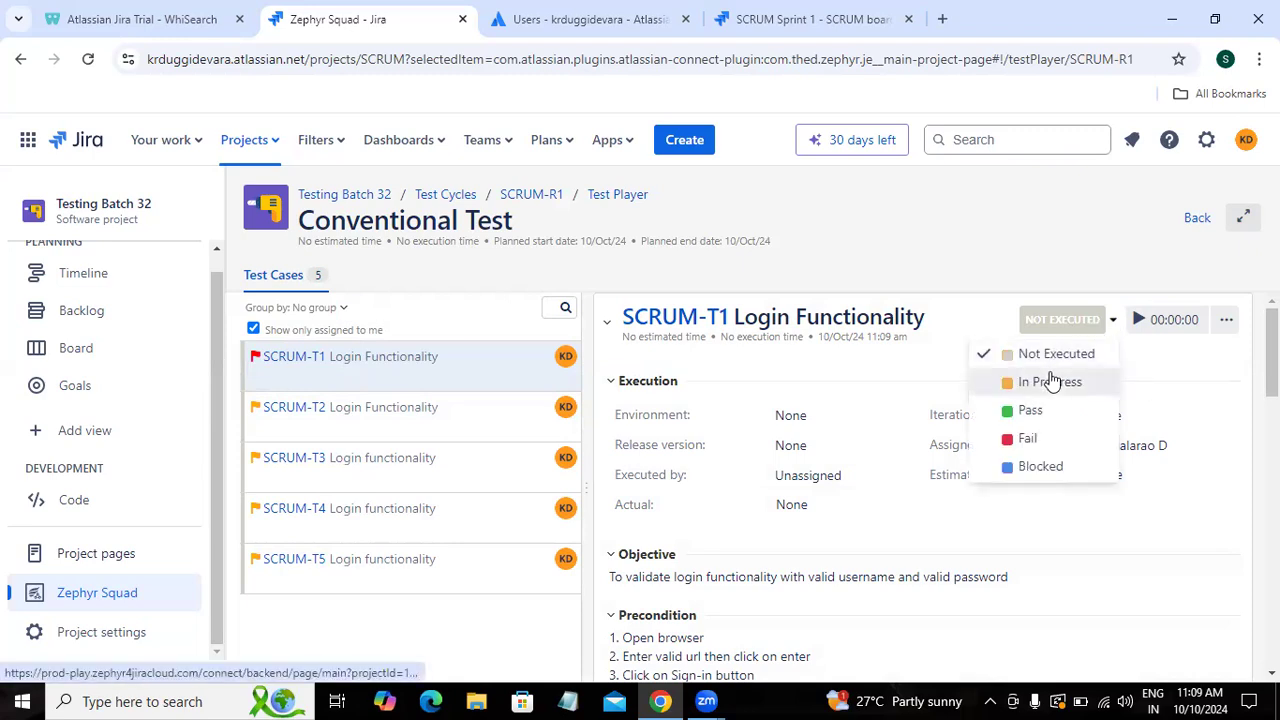
click(1030, 254)
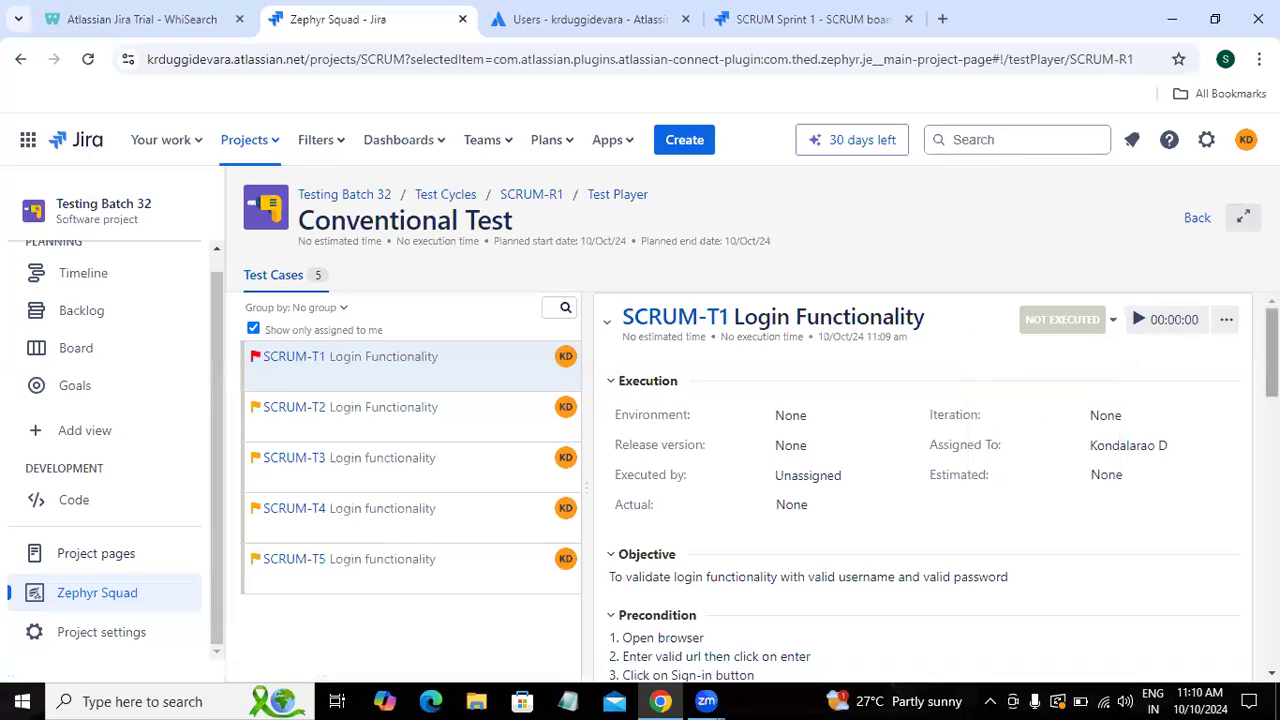
scroll(940, 487, down, 3)
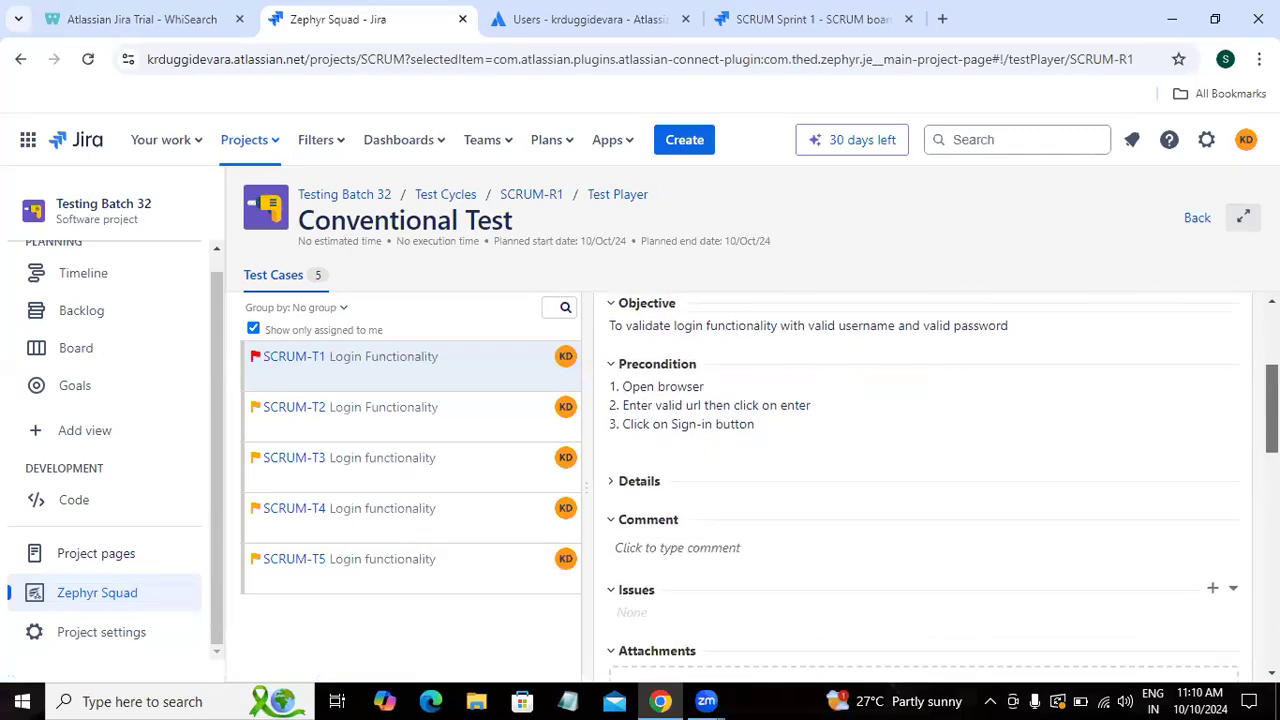
drag(1271, 424, 1271, 350)
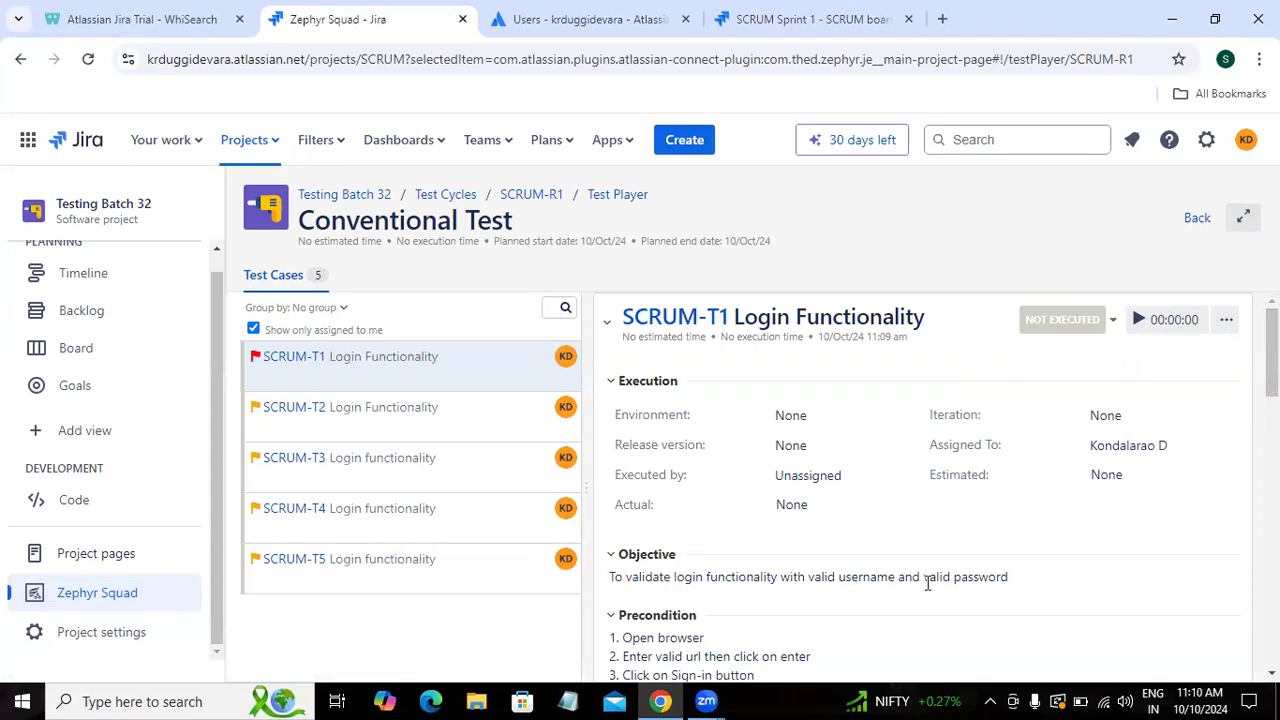
drag(1271, 352, 1271, 378)
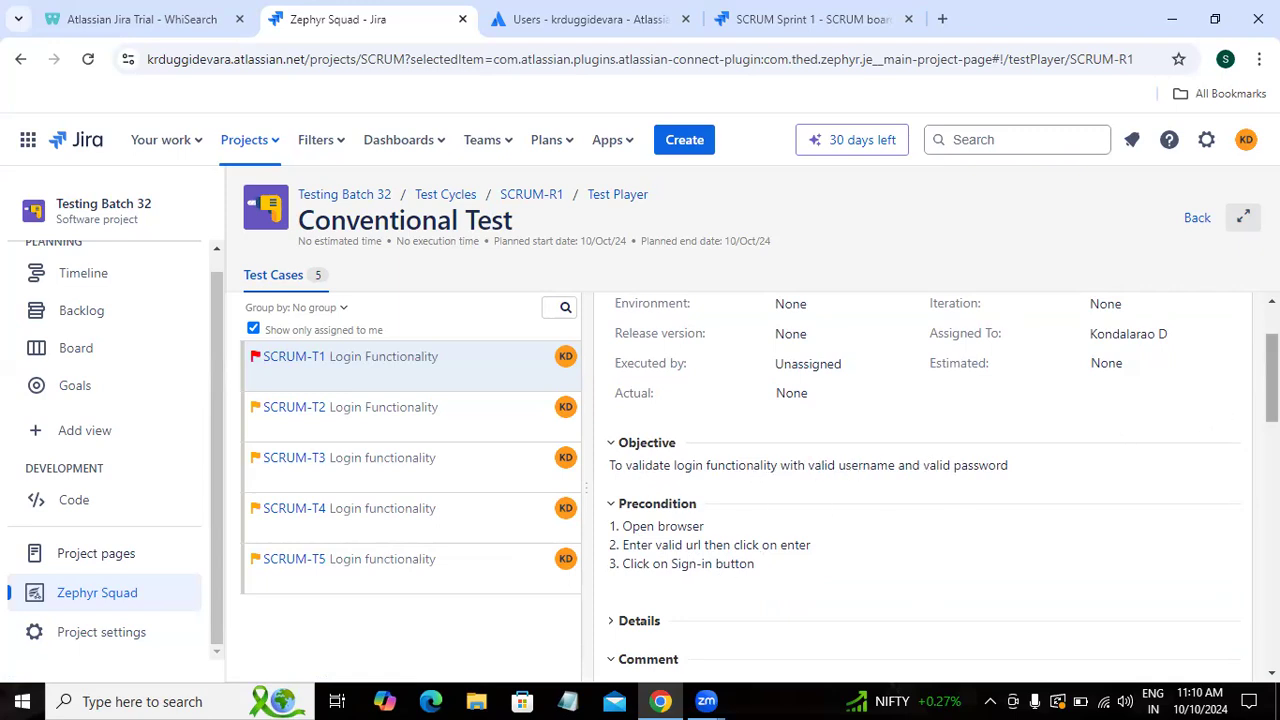
scroll(930, 480, down, 5)
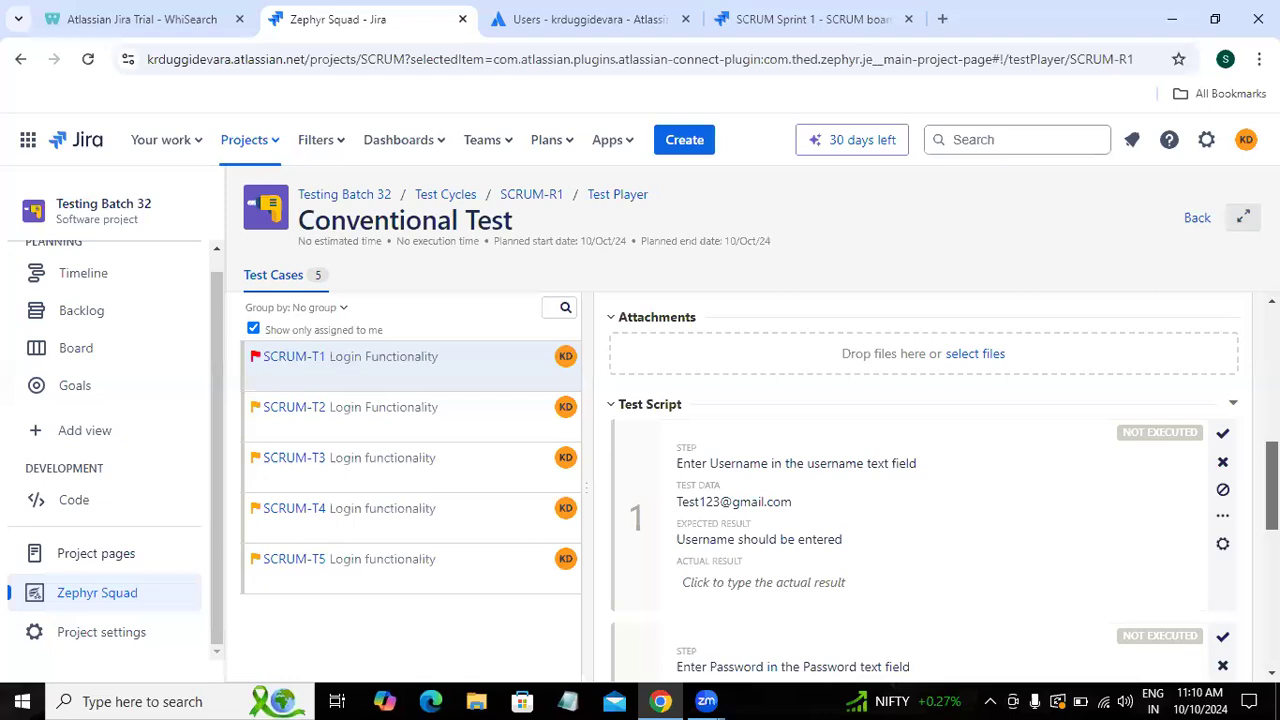
scroll(740, 392, down, 1)
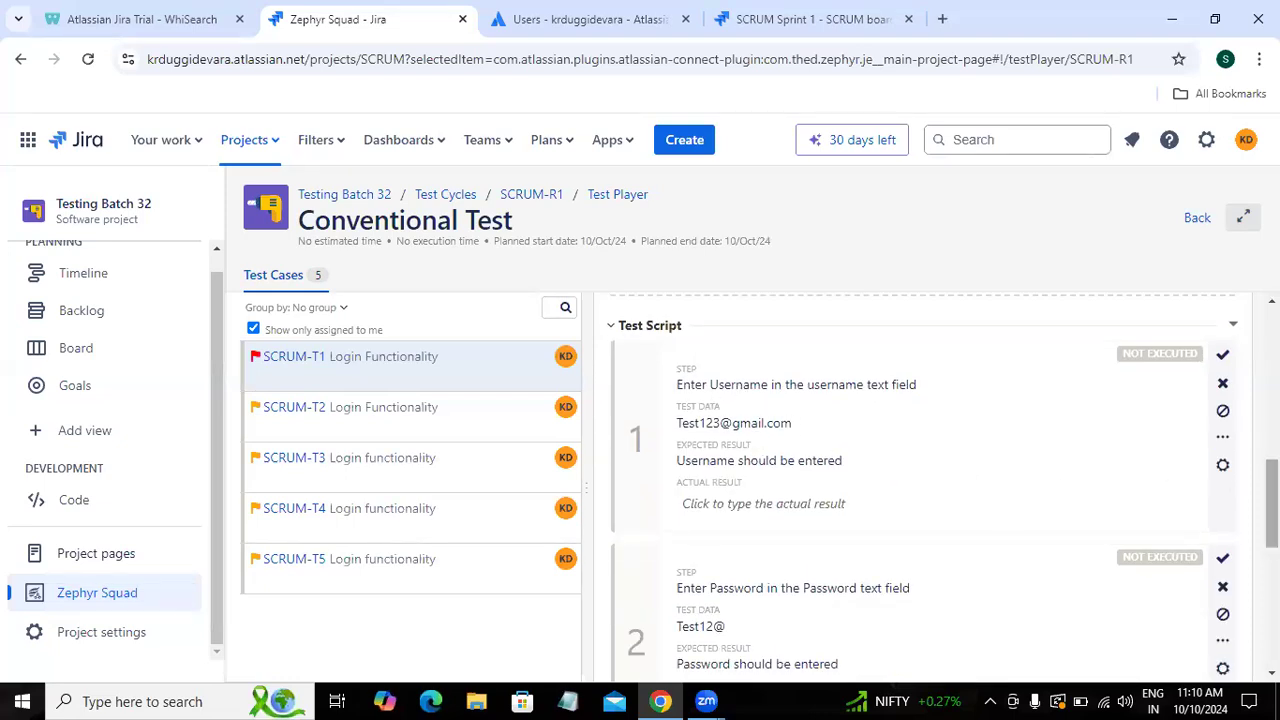
scroll(920, 509, down, 1)
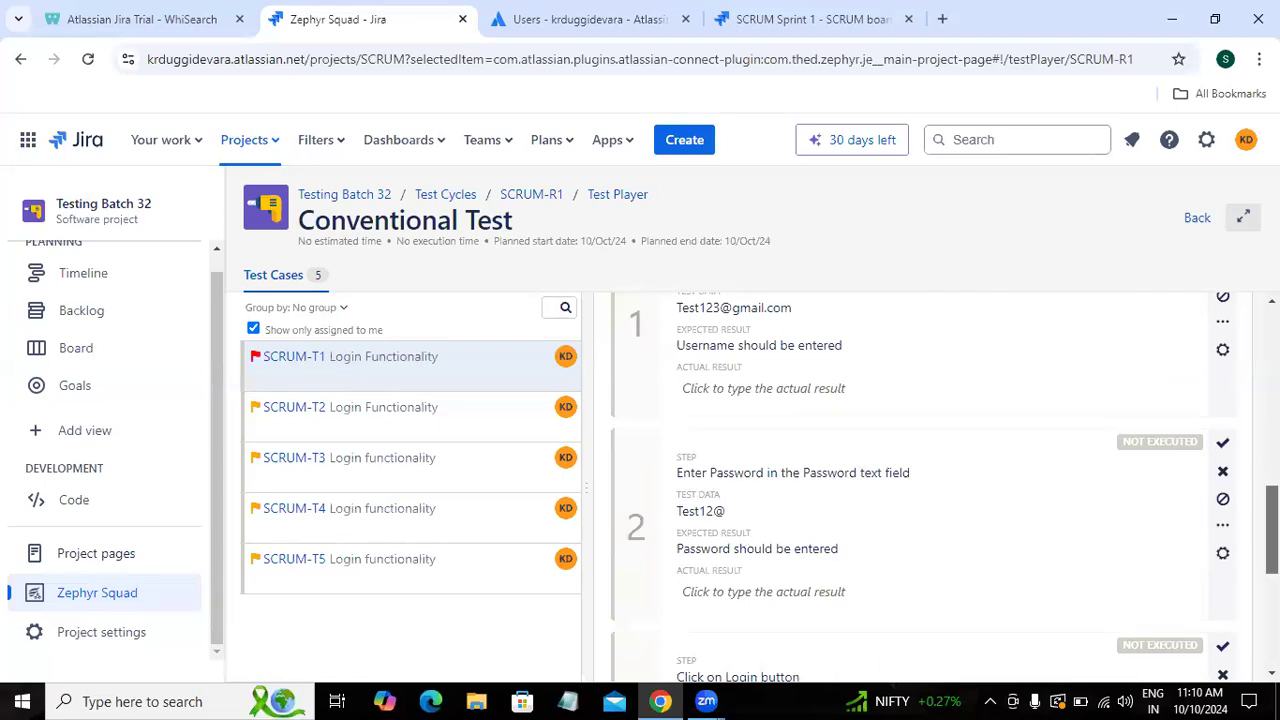
scroll(699, 580, down, 2)
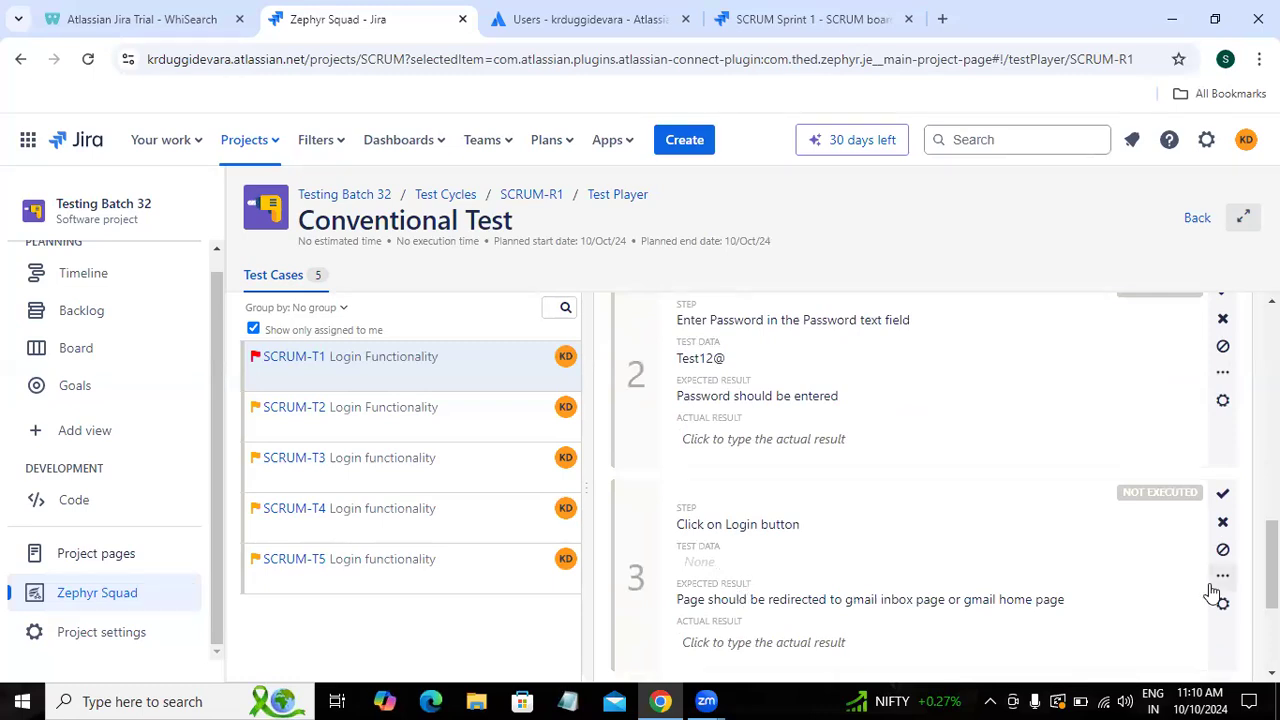
scroll(925, 480, up, 10)
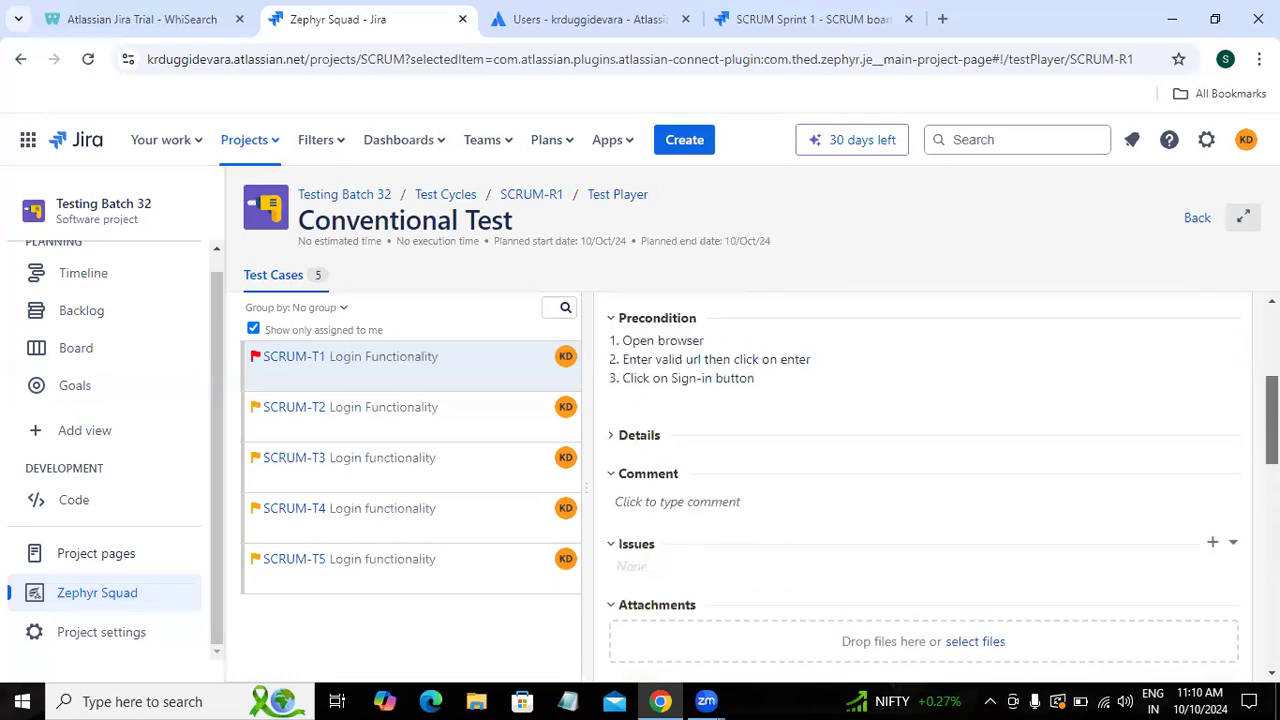
scroll(1212, 432, down, 5)
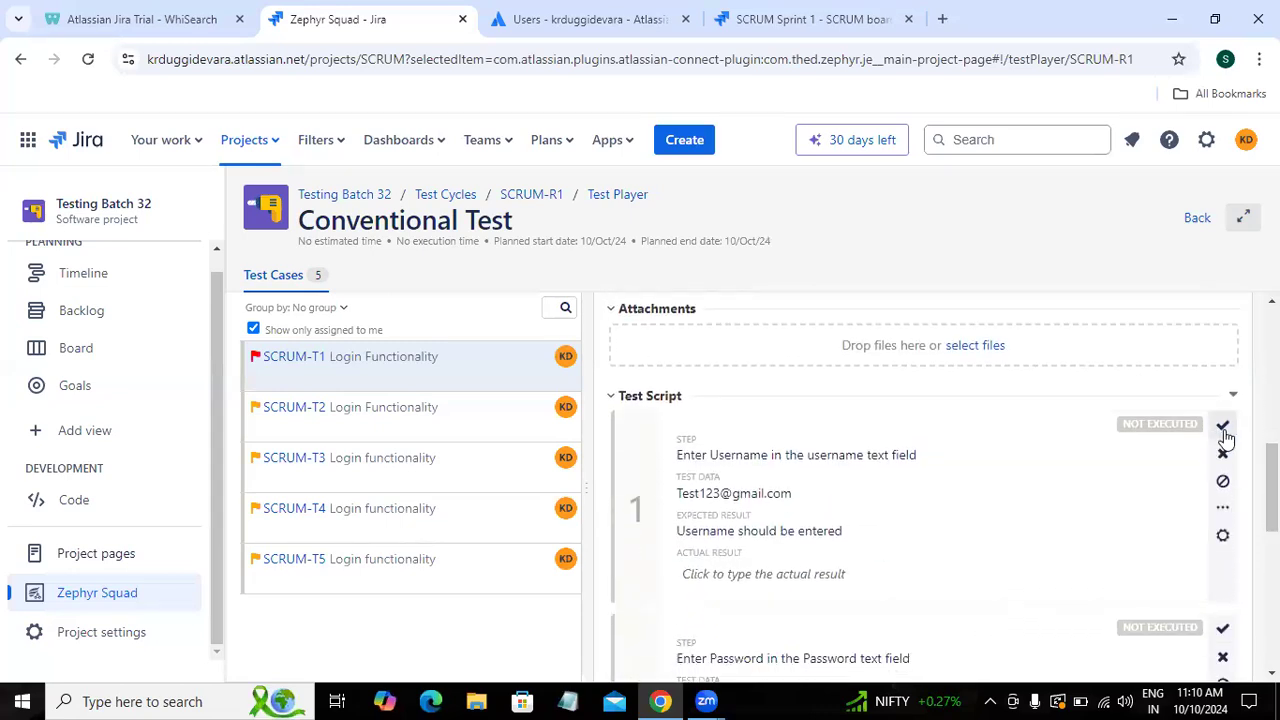
Step: Mark SCRUM-T1's test steps 1, 2 and 3 as Pass
click(1223, 428)
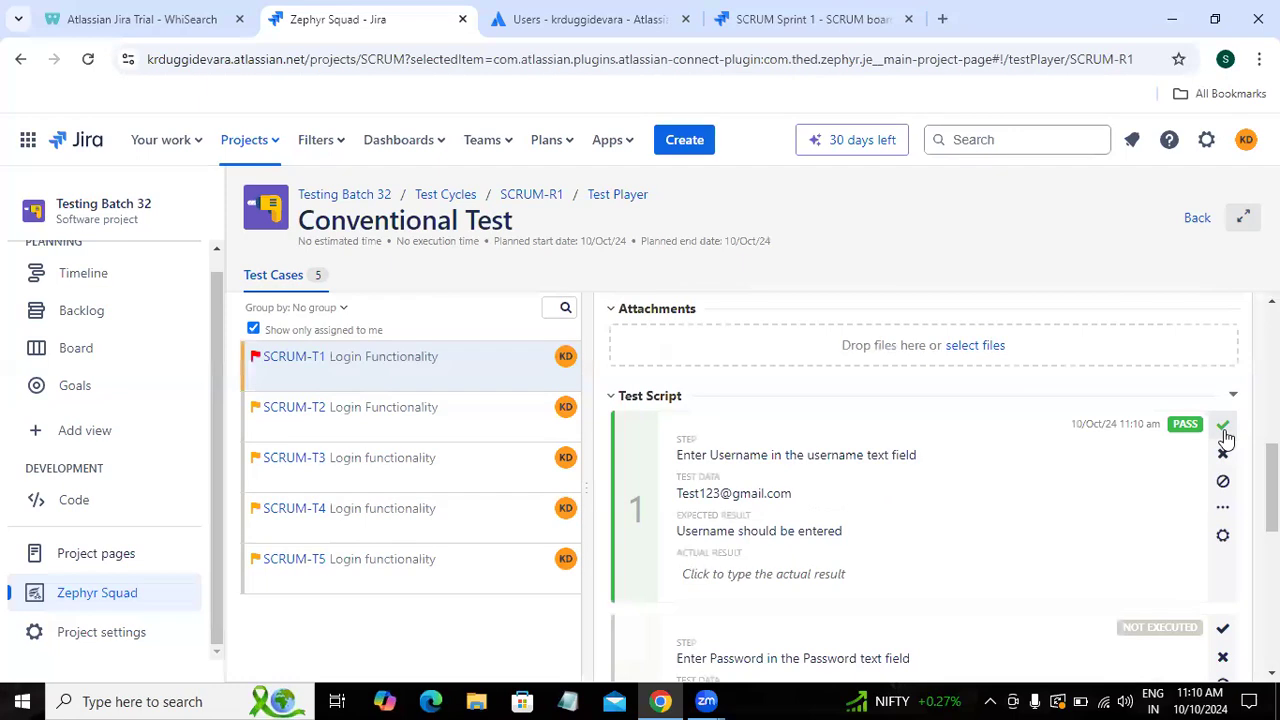
scroll(1008, 592, down, 1)
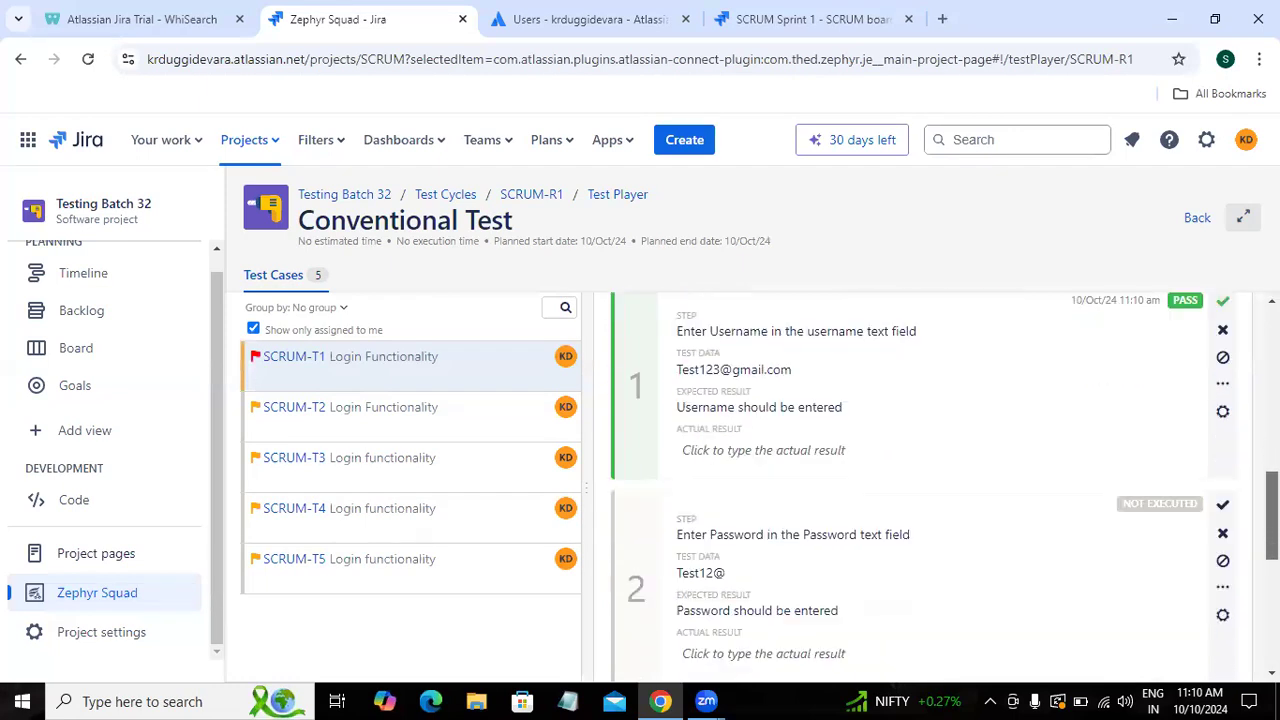
click(1223, 508)
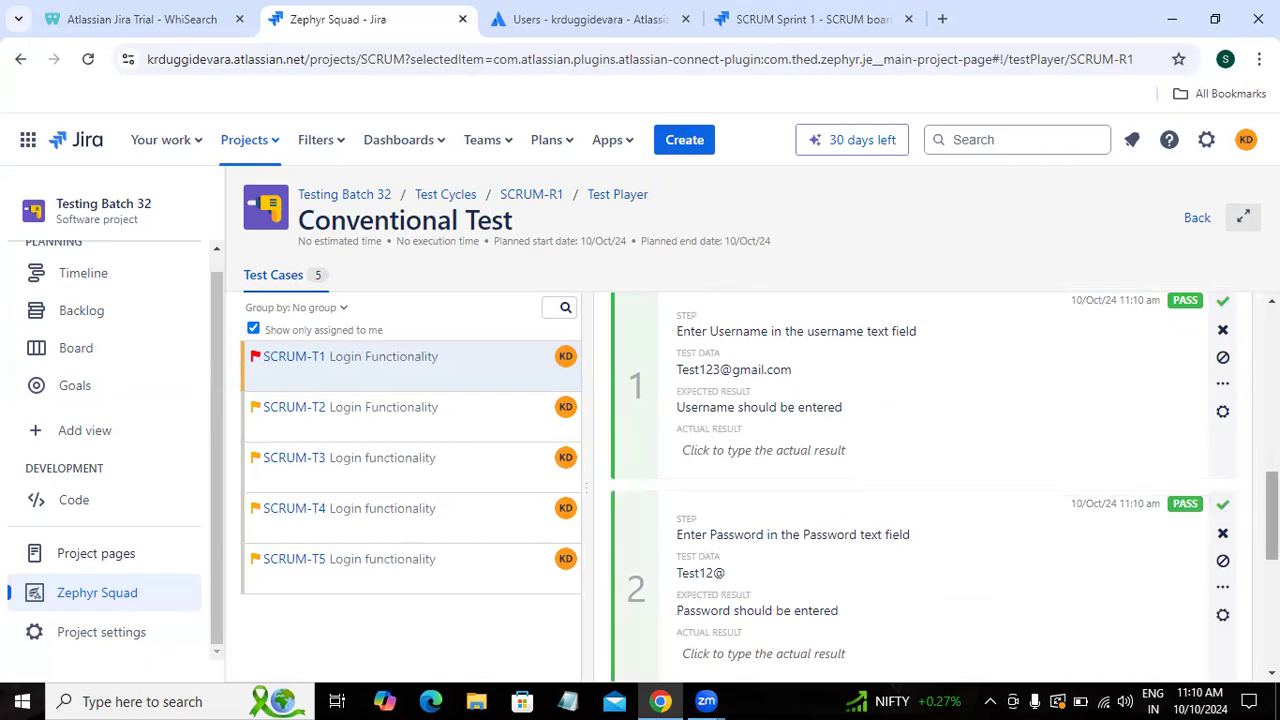
scroll(1223, 508, down, 1)
scroll(944, 484, down, 1)
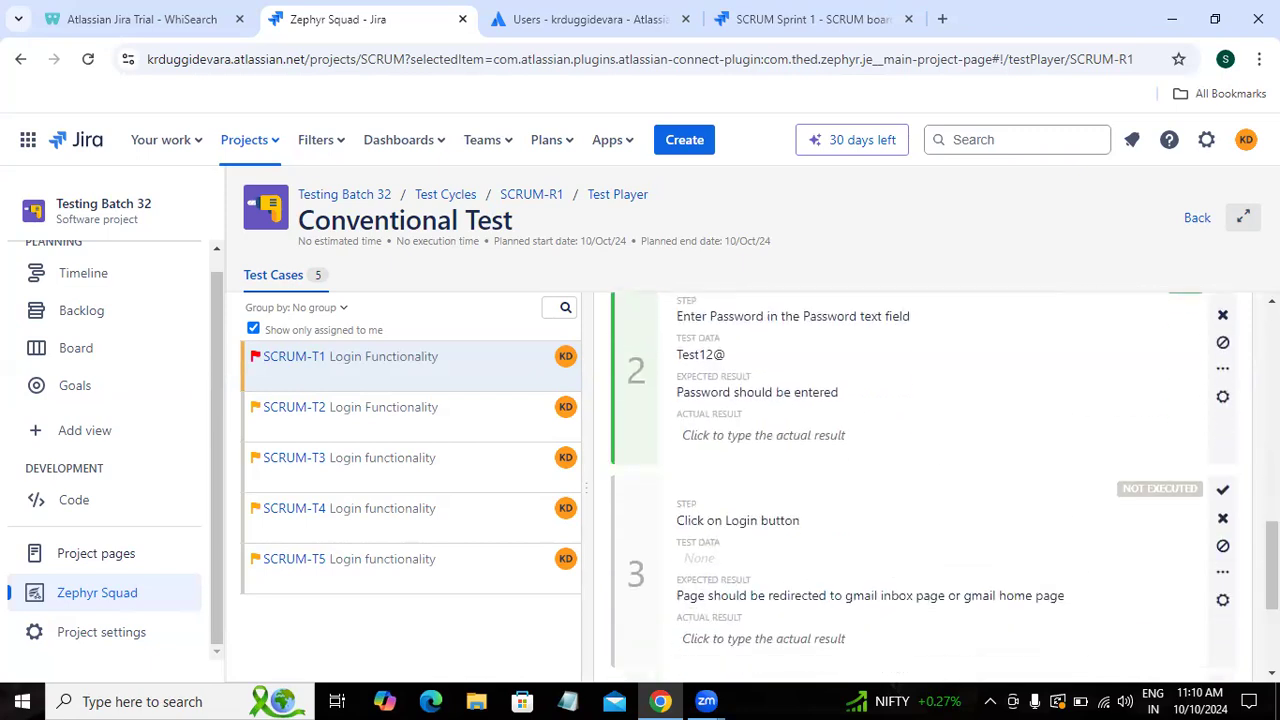
click(1224, 495)
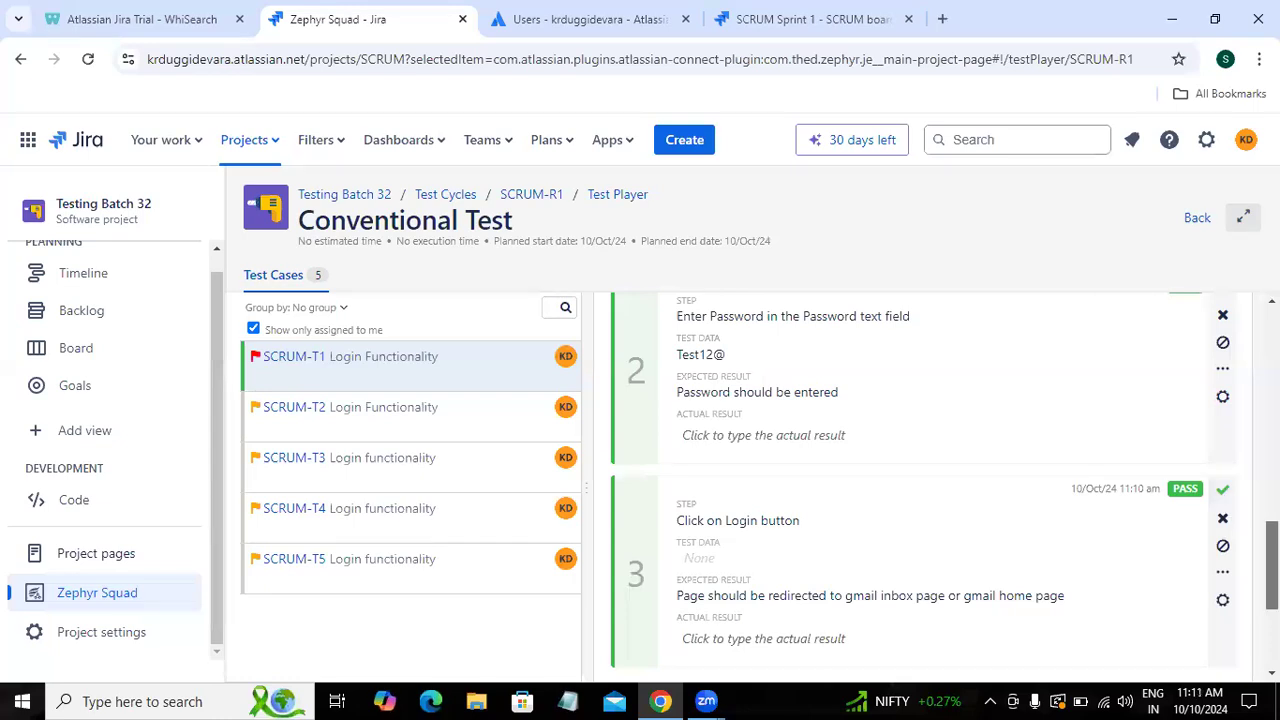
scroll(944, 484, up, 3)
scroll(943, 485, up, 5)
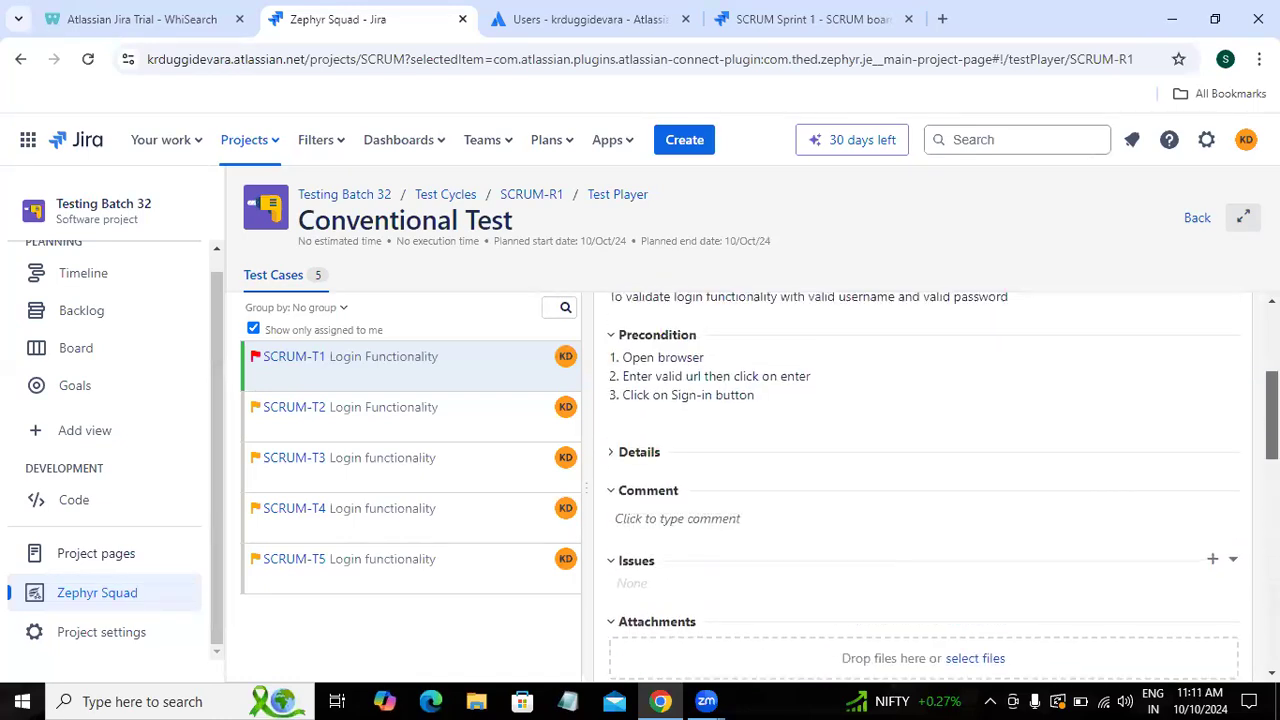
scroll(1117, 367, up, 1)
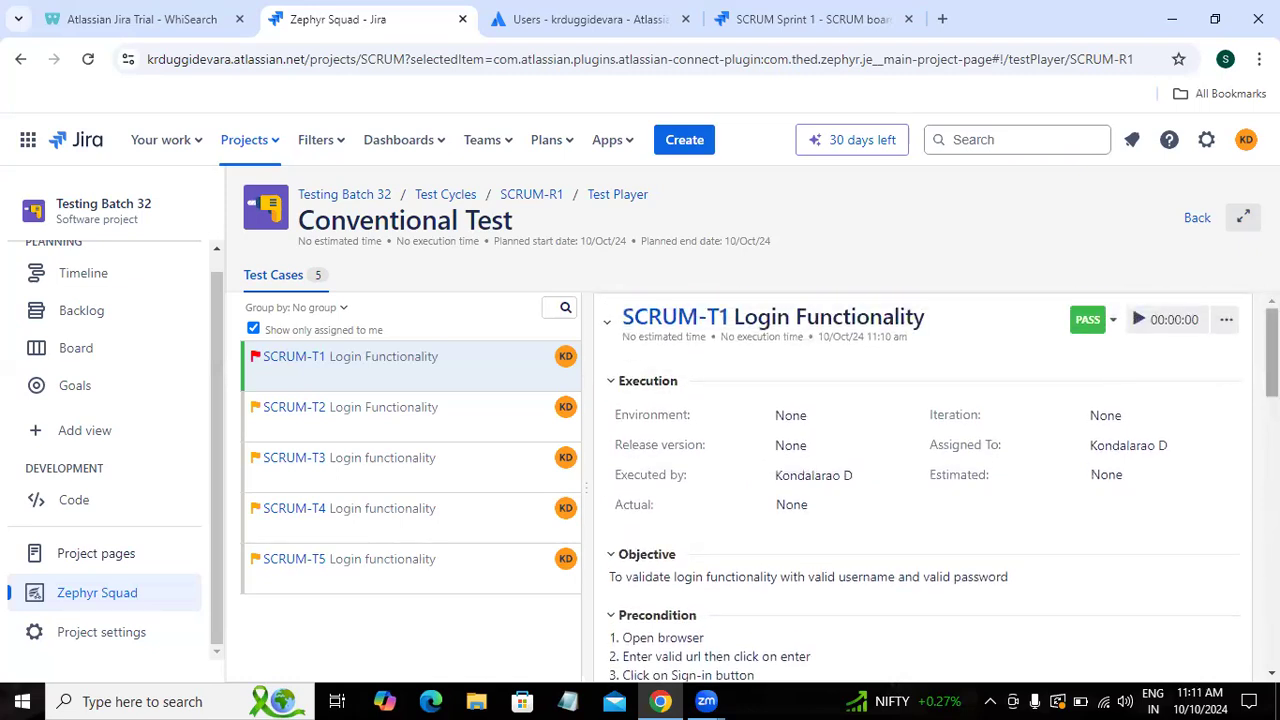
Step: Mark the Login button step as Fail so SCRUM-T1 shows FAIL
scroll(1131, 303, down, 7)
scroll(920, 480, down, 2)
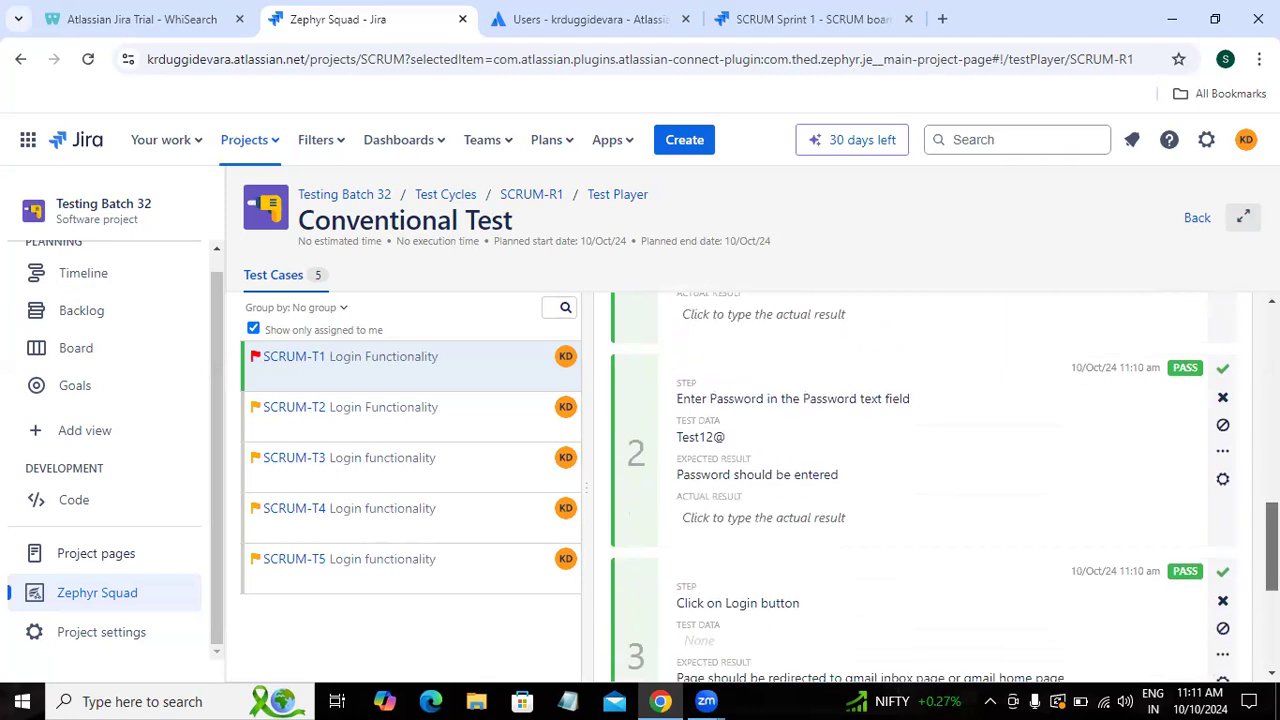
click(1222, 598)
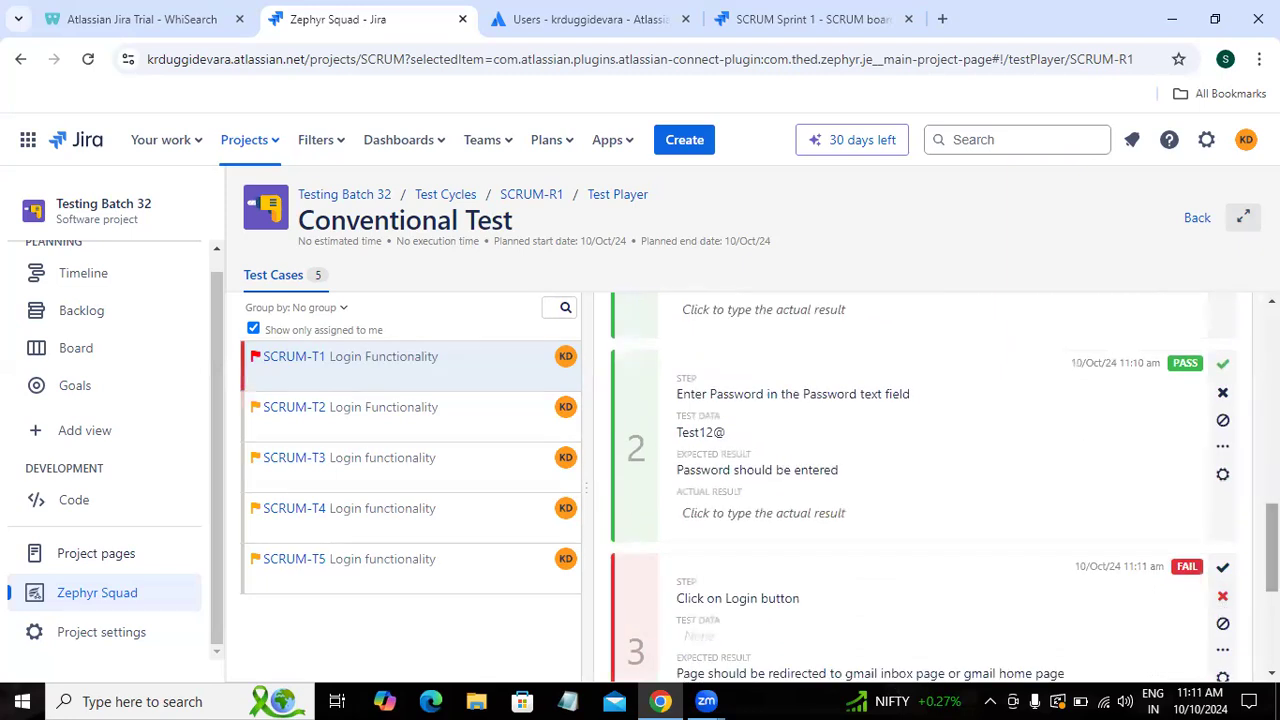
drag(1272, 550, 1272, 500)
scroll(1131, 303, up, 8)
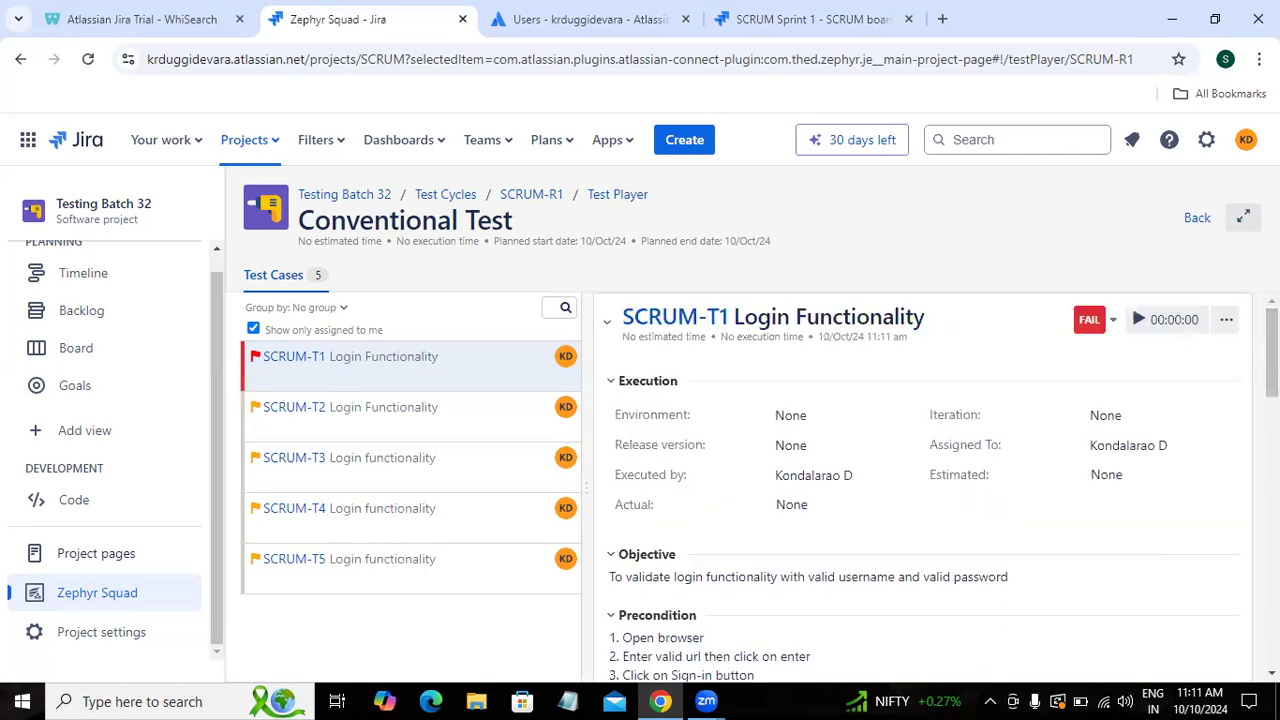
scroll(1131, 303, down, 2)
Step: Switch step 3 (Login button) from Fail to Blocked, turning SCRUM-T1 Blocked
scroll(1131, 303, down, 10)
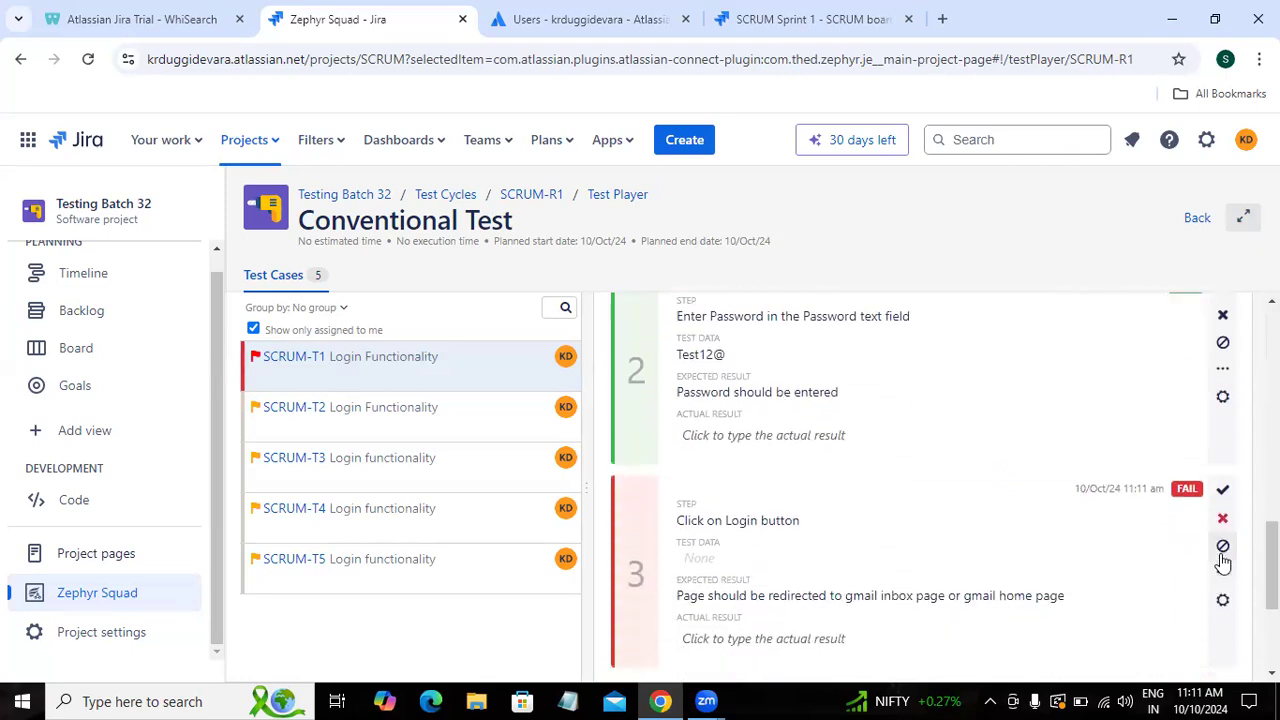
click(1222, 548)
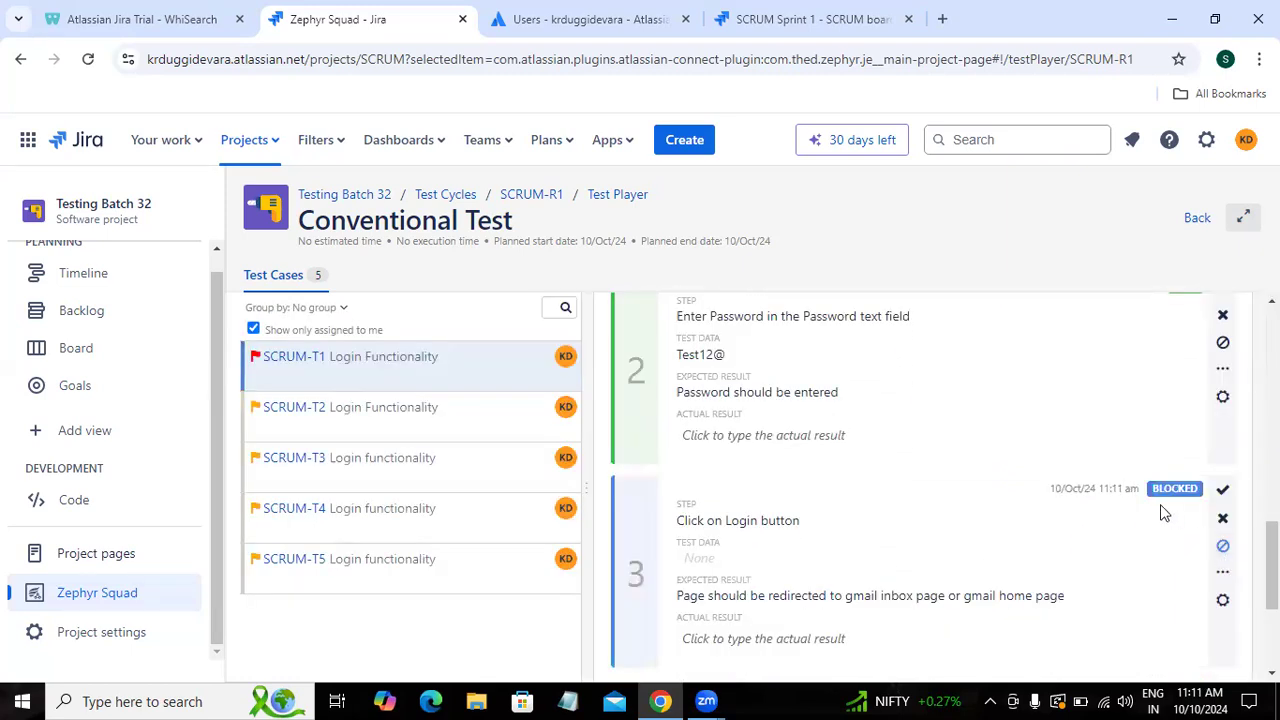
scroll(1272, 560, up, 5)
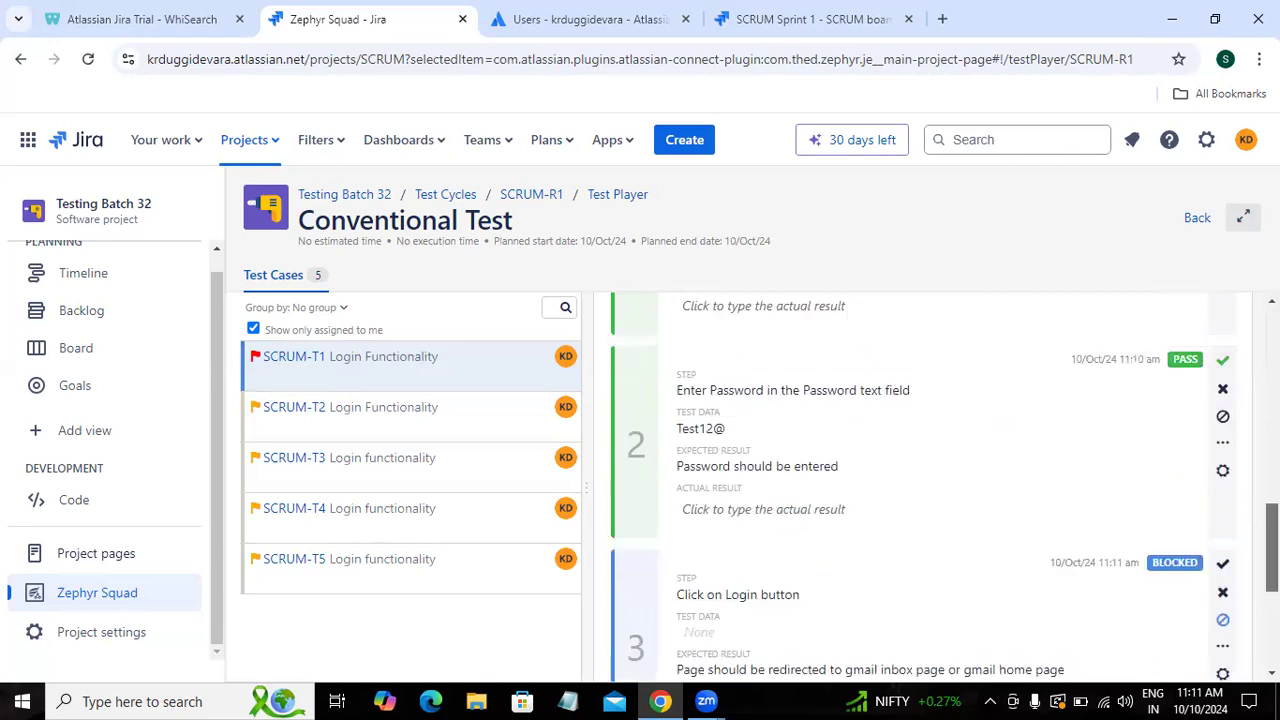
scroll(936, 486, up, 5)
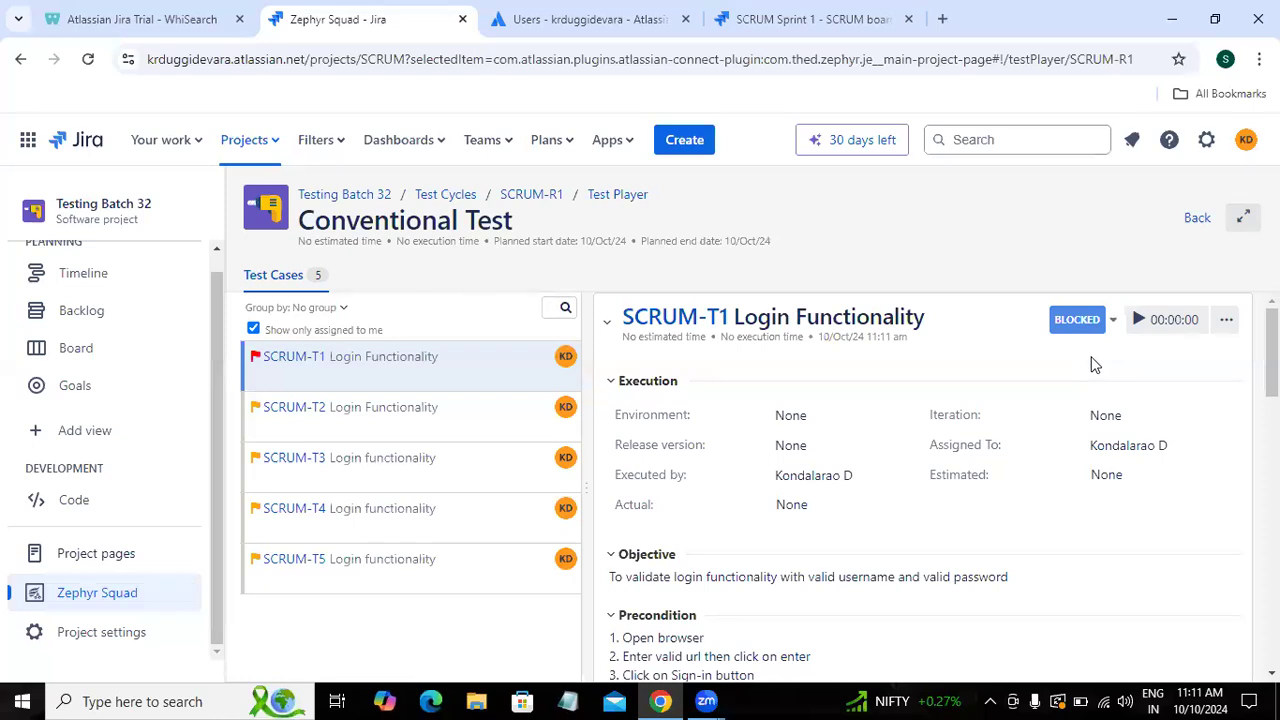
scroll(936, 487, down, 9)
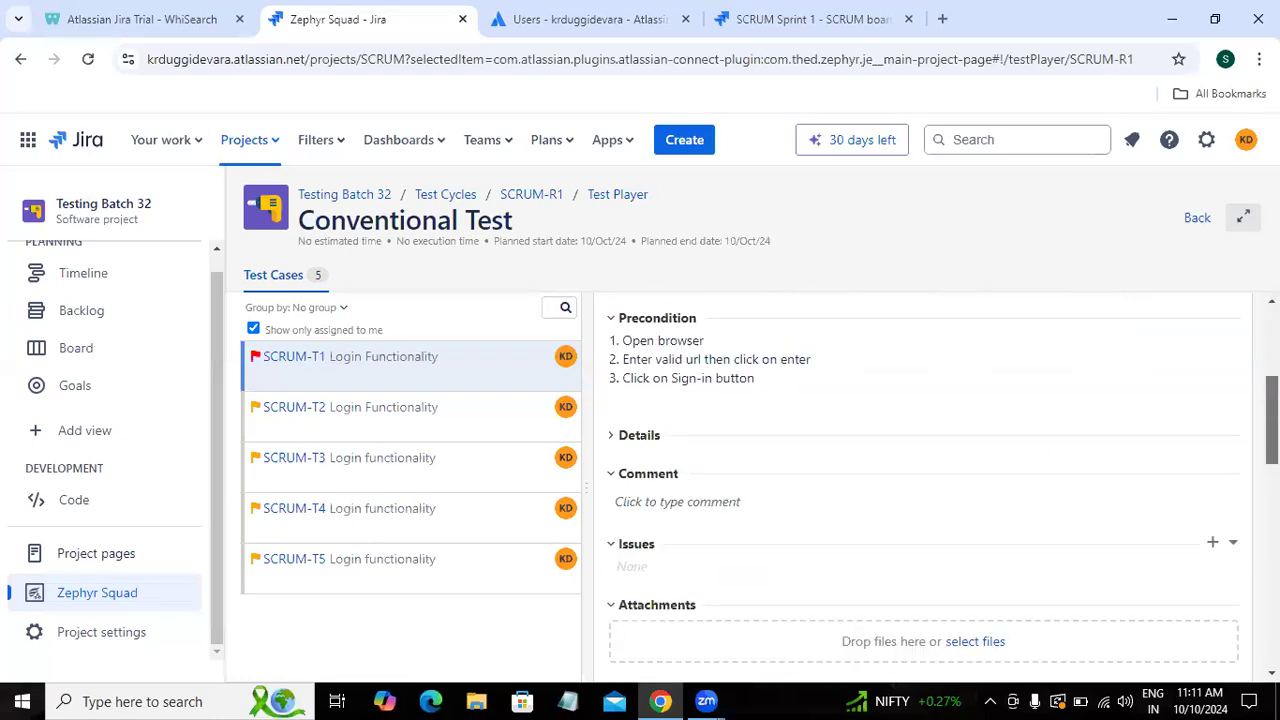
scroll(936, 483, down, 5)
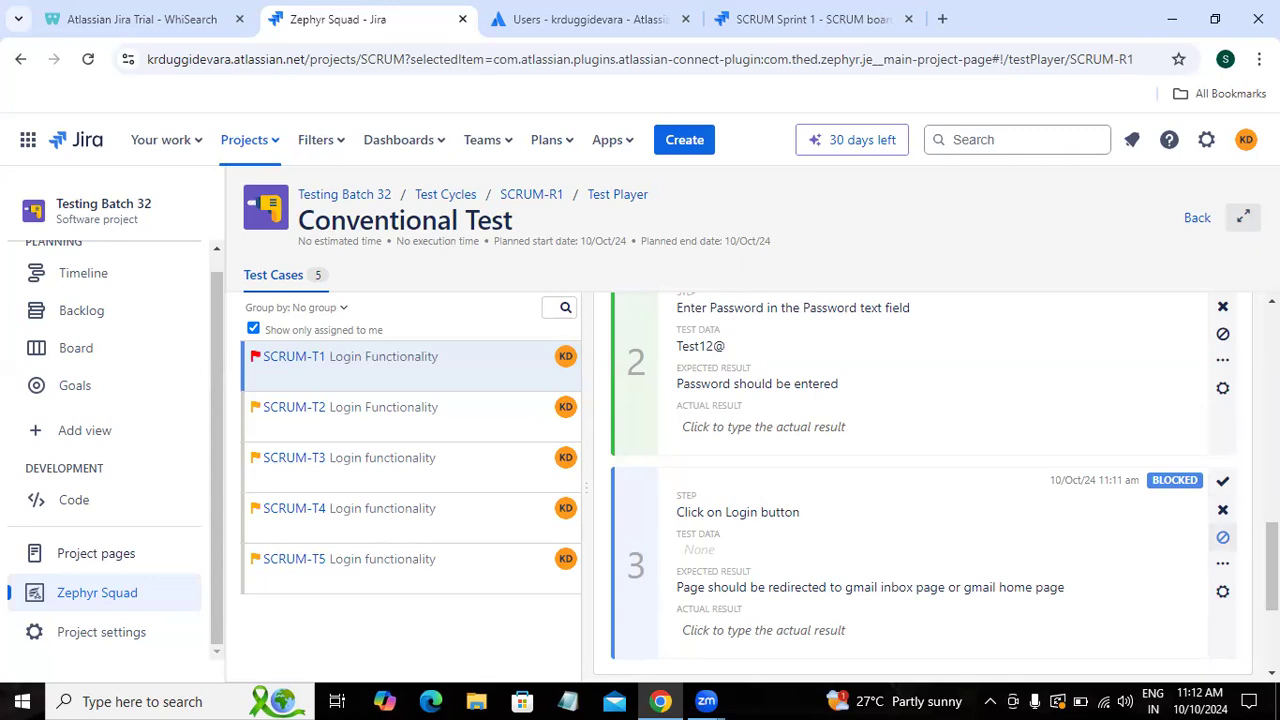
scroll(925, 480, up, 10)
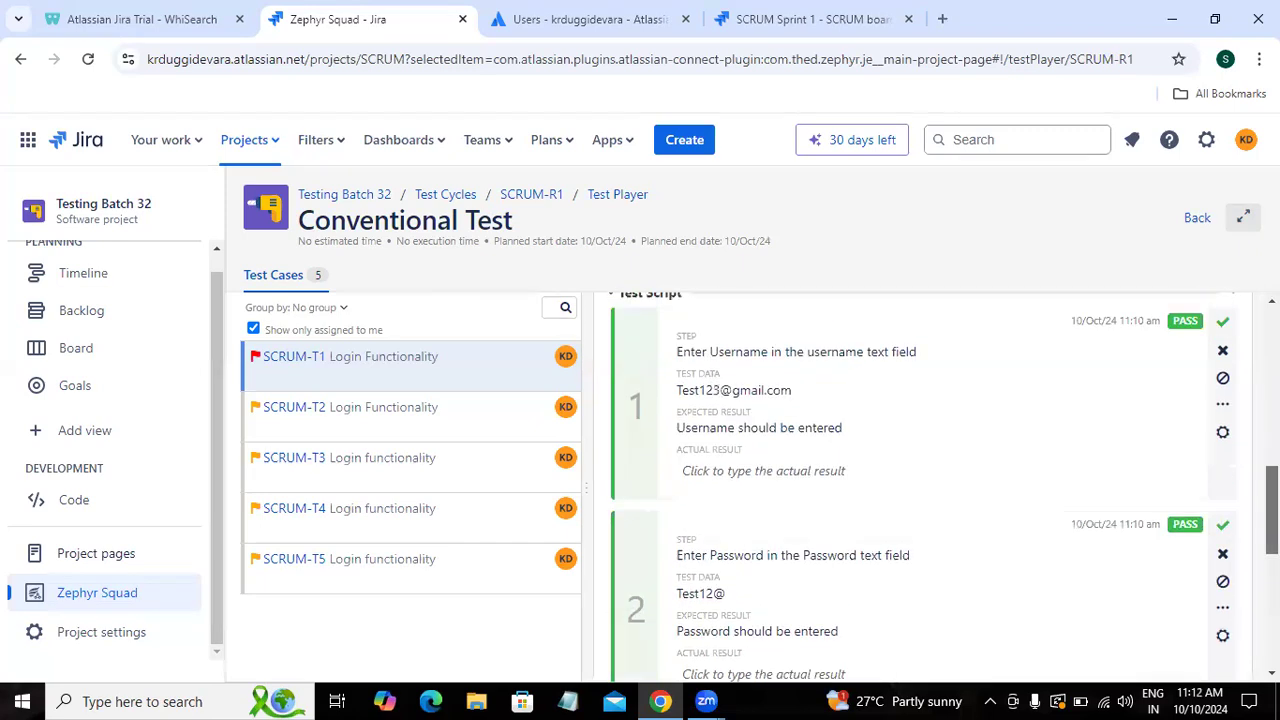
scroll(1131, 303, up, 2)
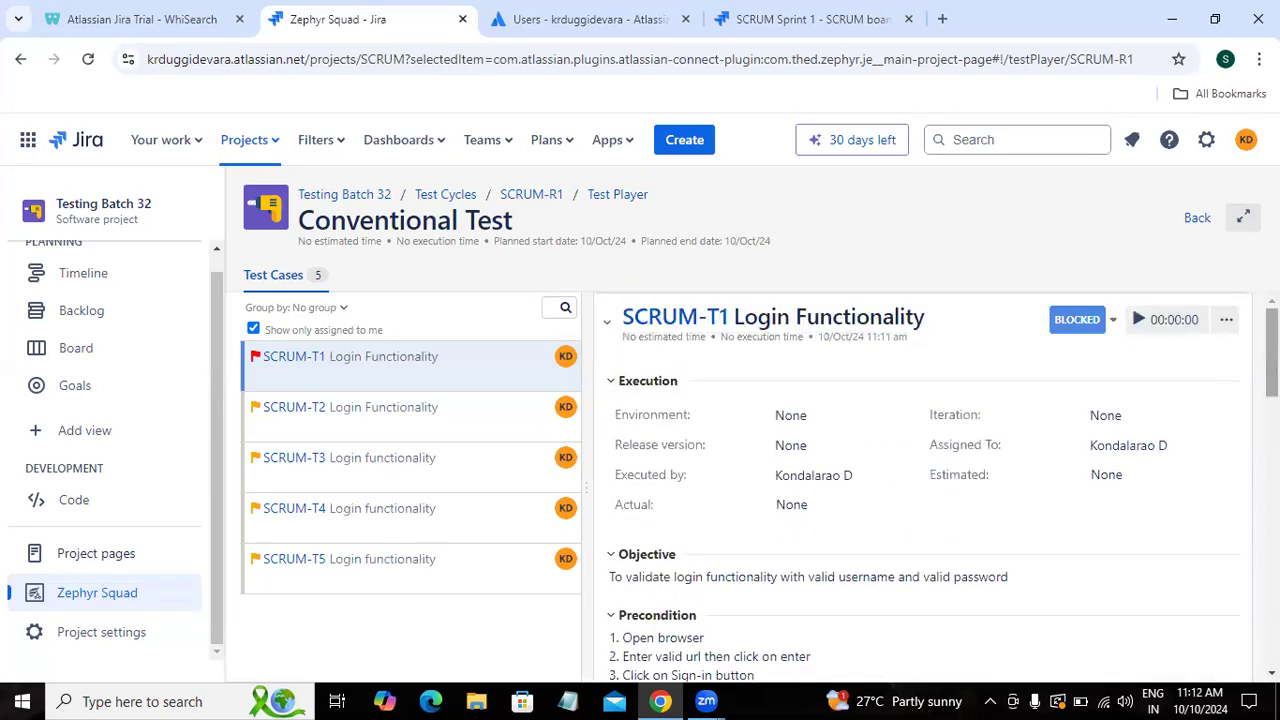